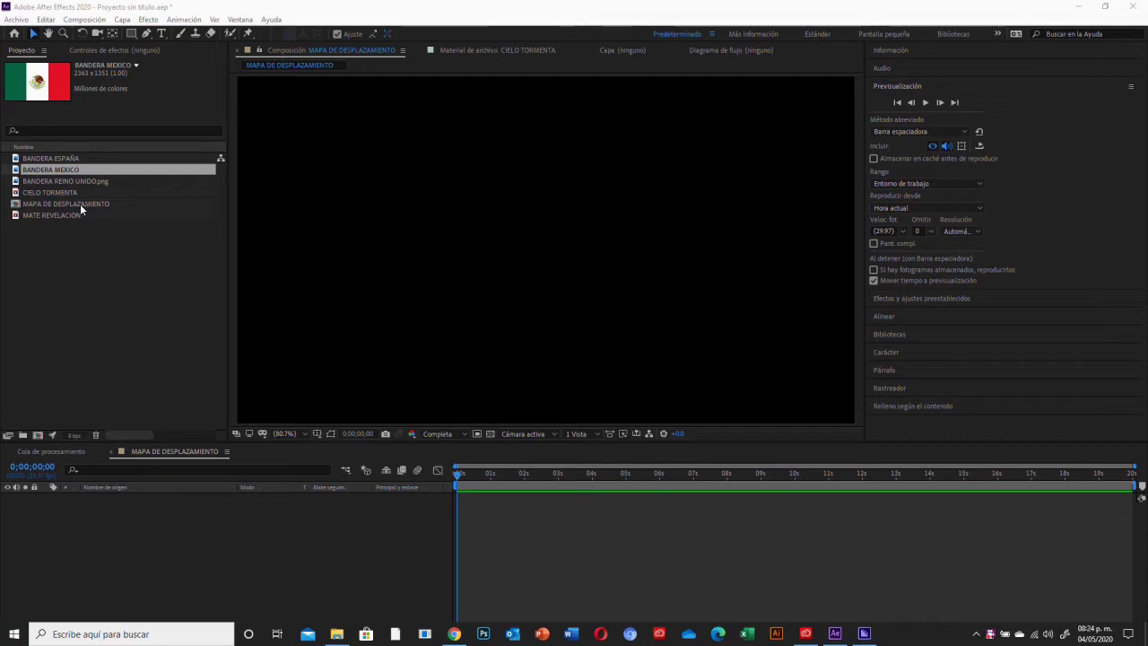
- Add the CIELO TORMENTA footage to MAPA DE DESPLAZAMIENTO and scrub through its motion
click(79, 204)
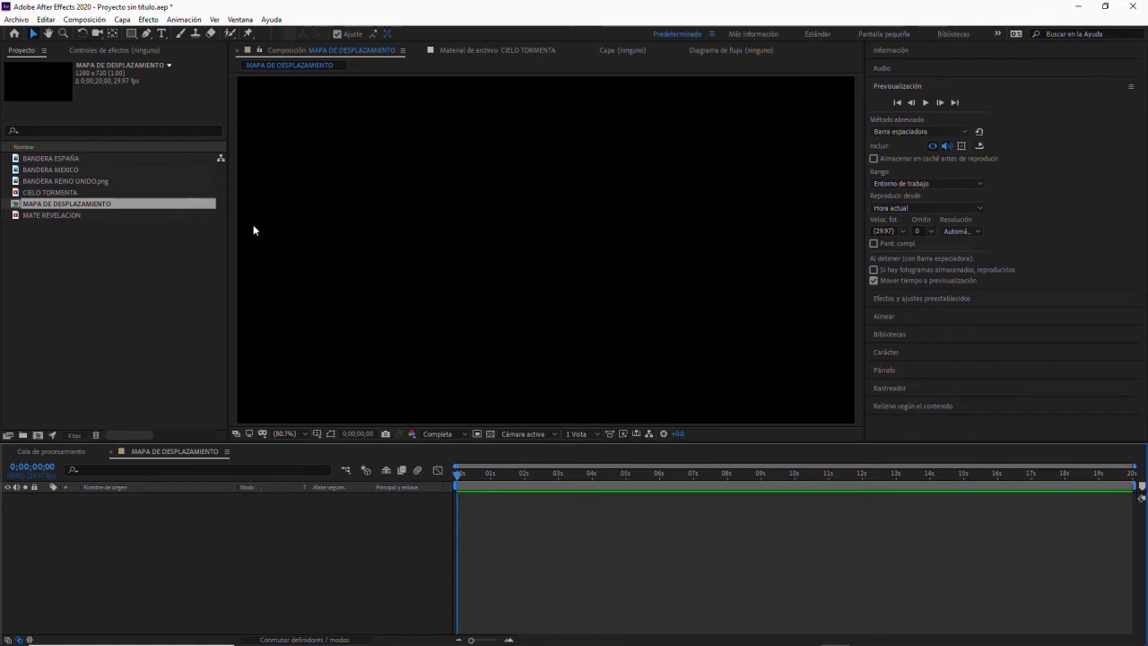
click(49, 193)
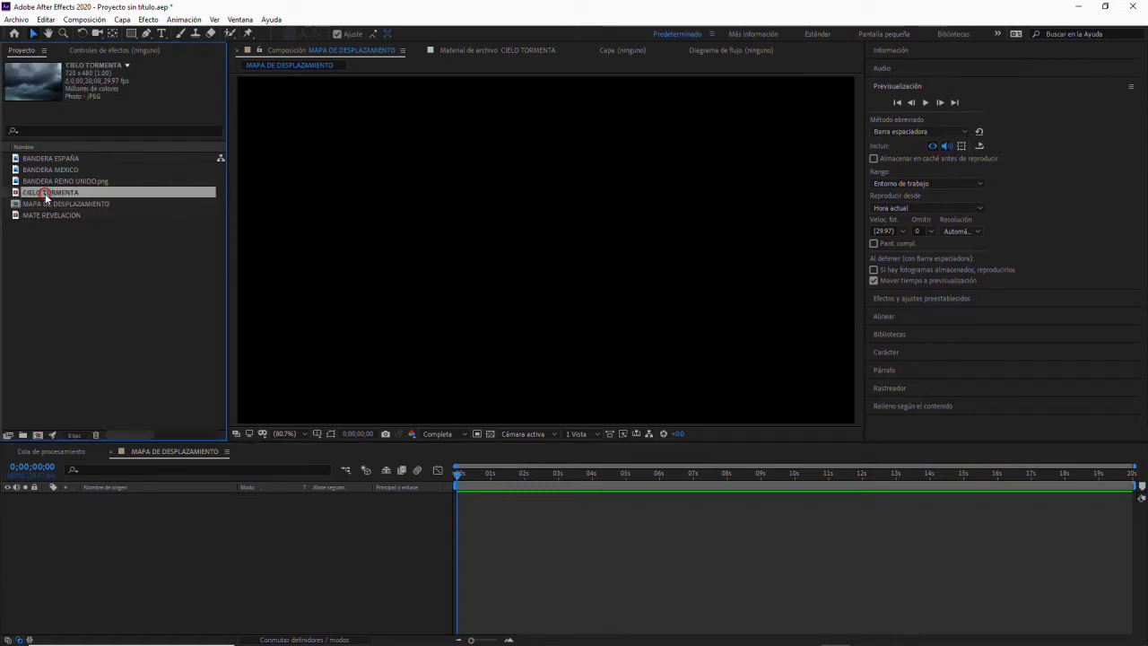
mouse_move(51, 192)
mouse_down()
mouse_move(128, 527)
mouse_move(137, 520)
mouse_up()
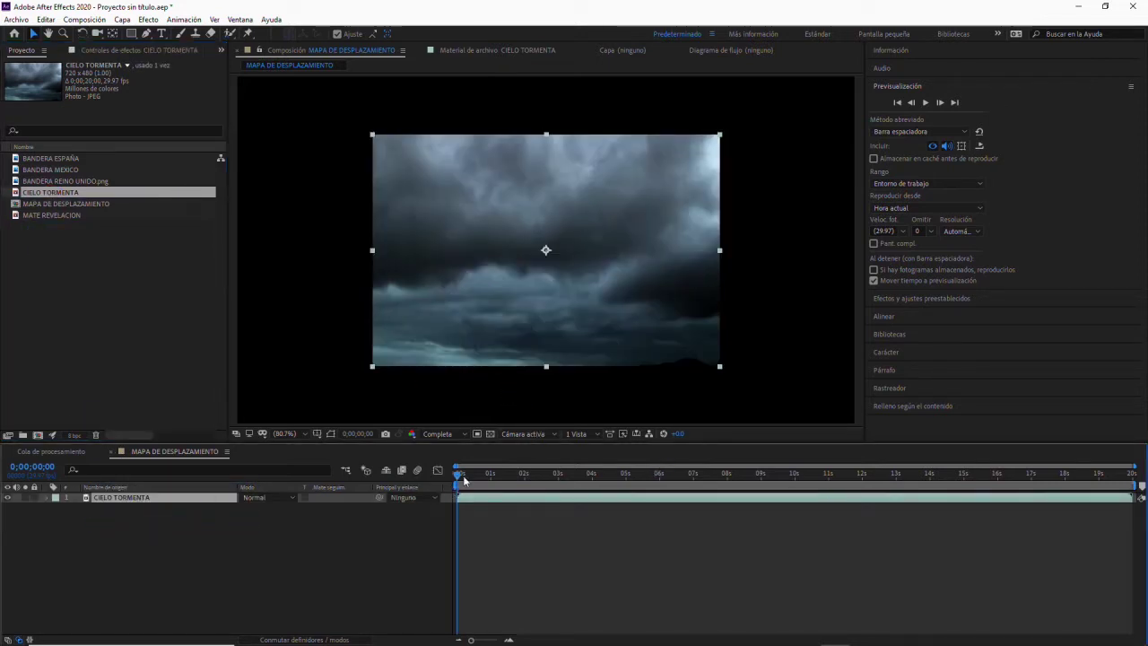
drag(458, 472, 580, 473)
drag(766, 468, 432, 471)
- Zoom the viewer out and resize the storm sky with its corner handles to fill the frame
drag(372, 136, 234, 39)
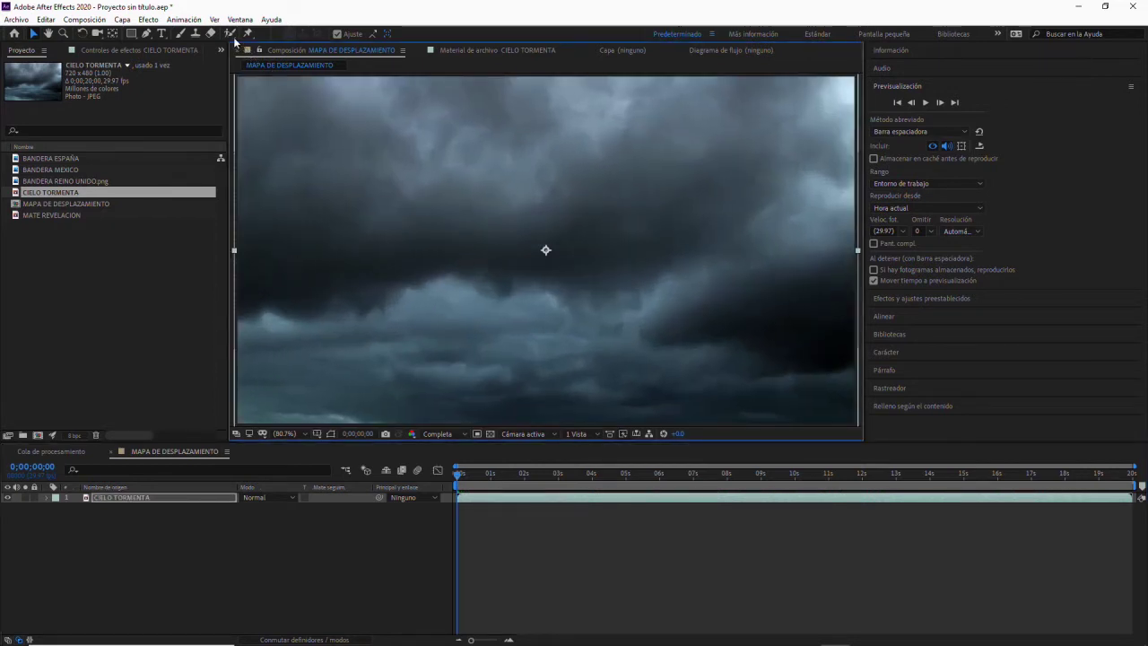
drag(234, 39, 239, 43)
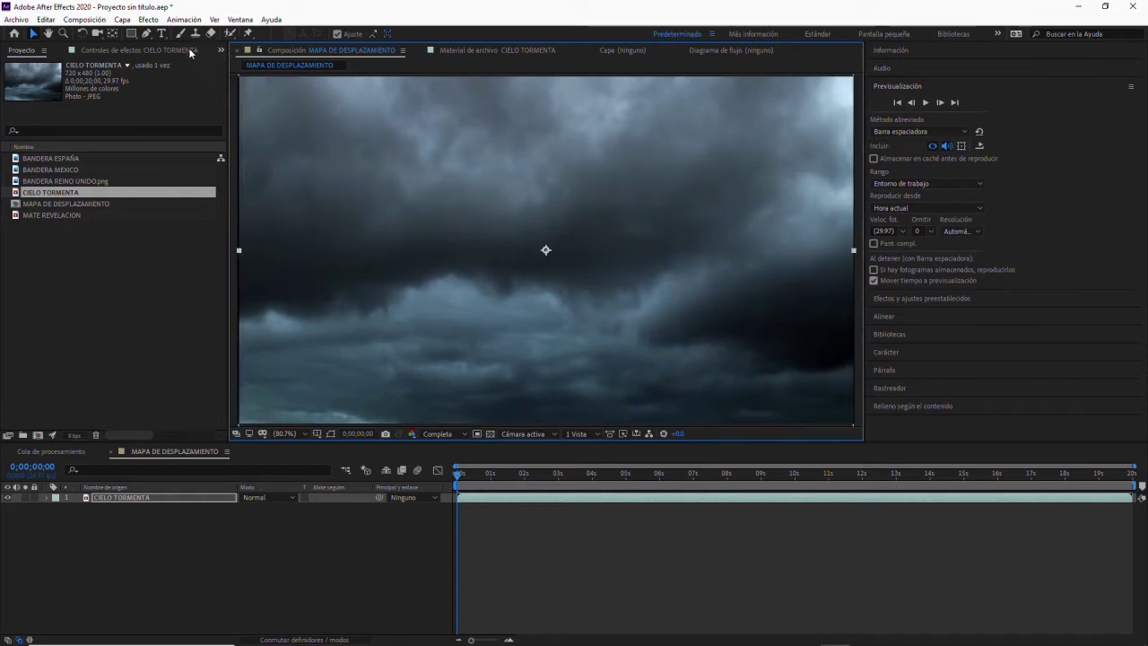
key(ctrl+z)
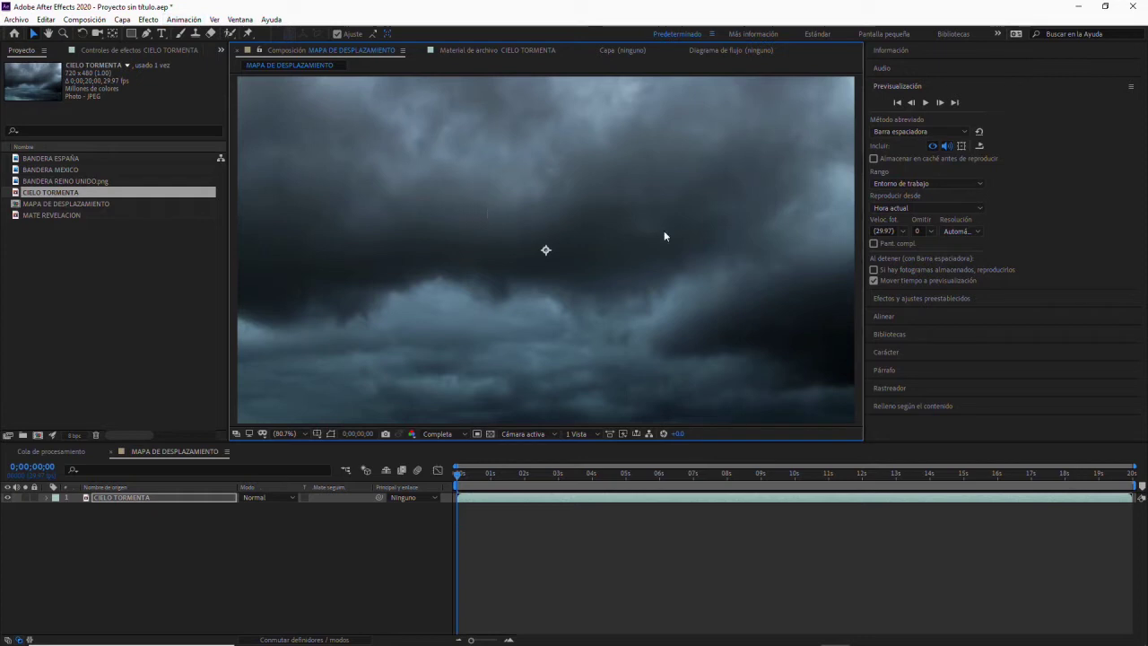
click(407, 312)
key(comma)
key(comma)
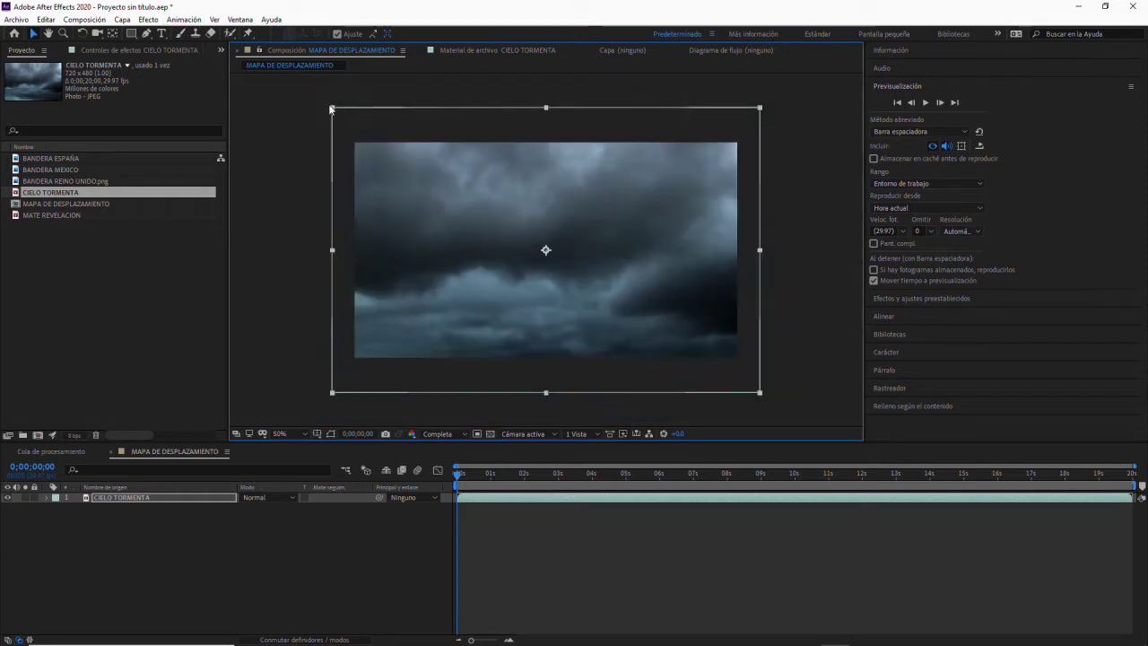
drag(333, 109, 341, 121)
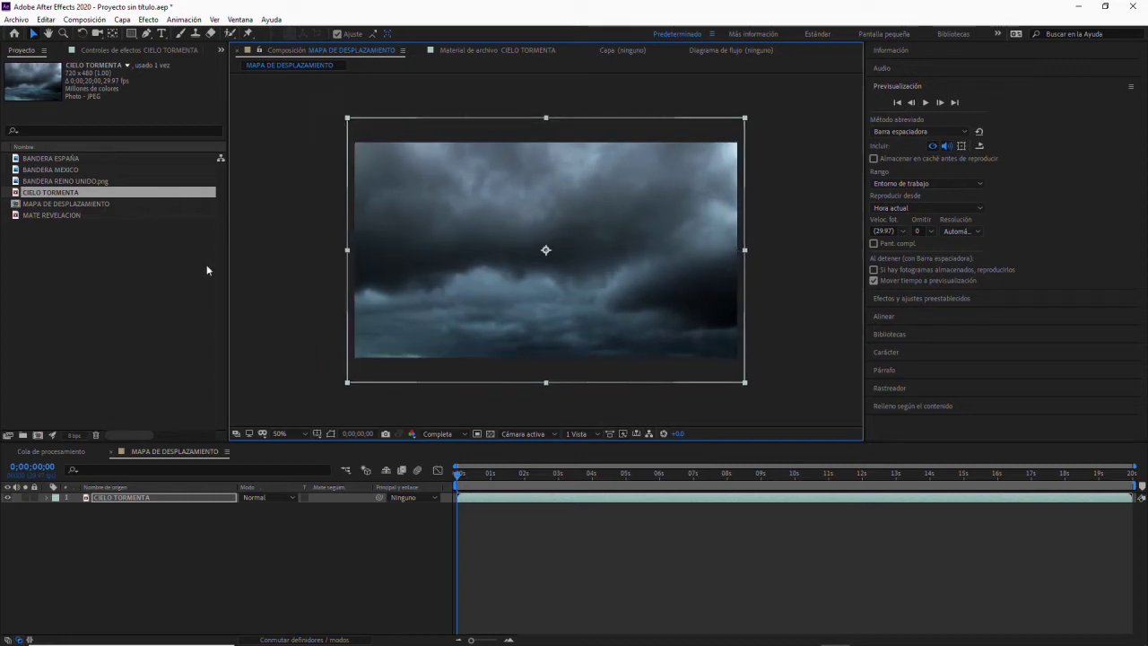
click(151, 536)
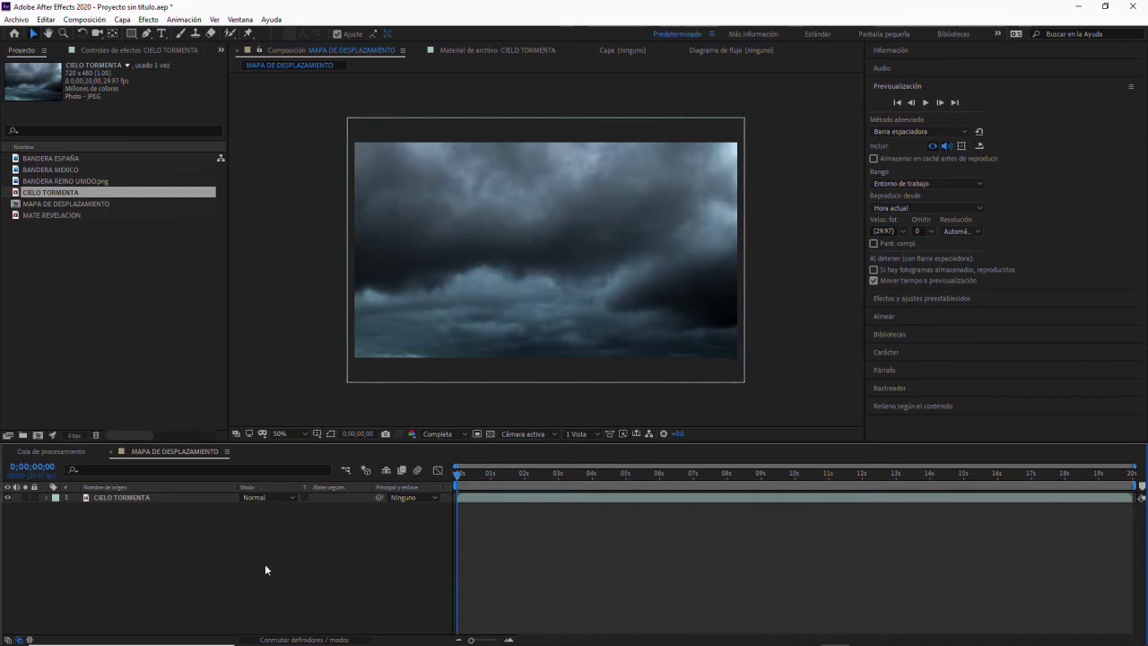
drag(50, 170, 80, 320)
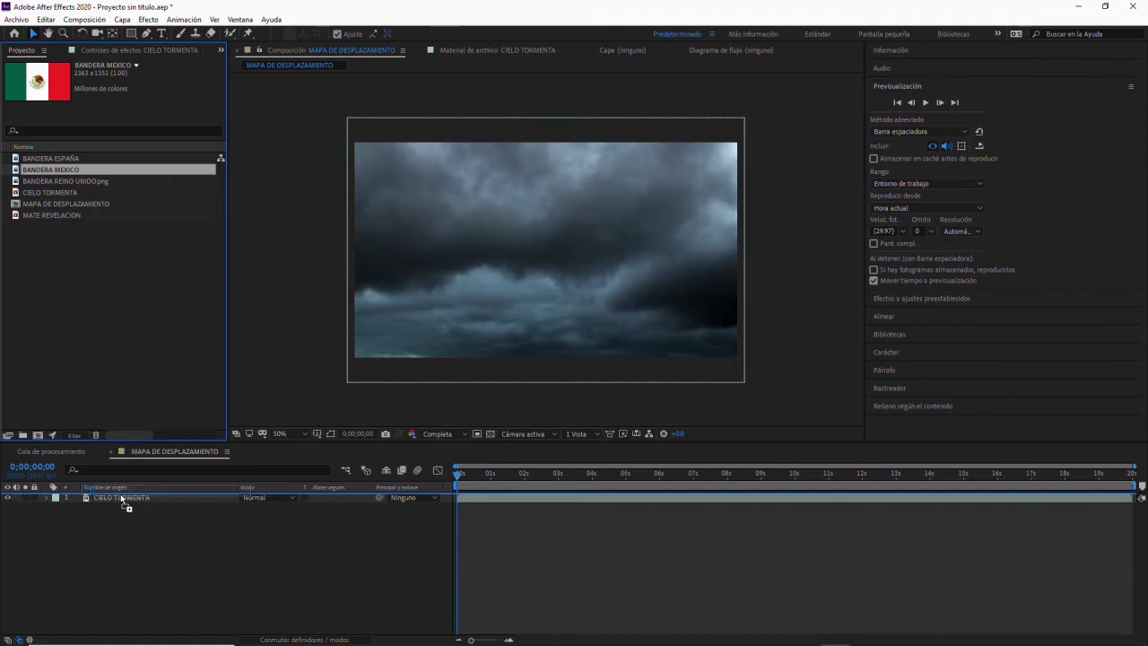
- Add BANDERA MEXICO above CIELO TORMENTA and scale it down to about 36.6%
drag(80, 320, 121, 499)
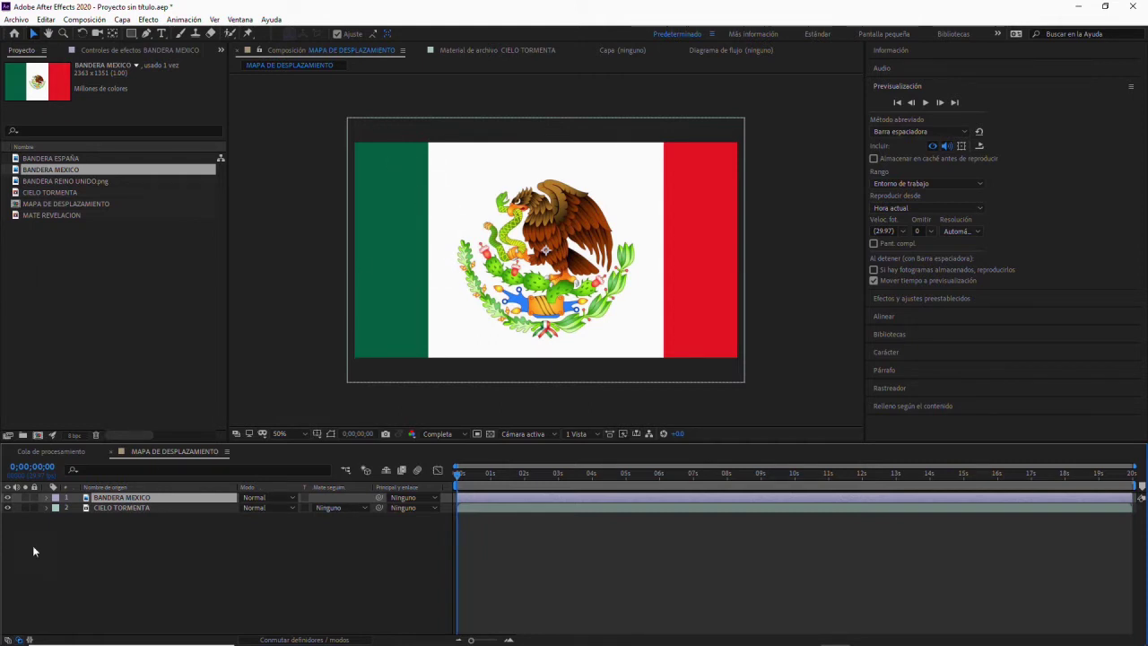
click(409, 192)
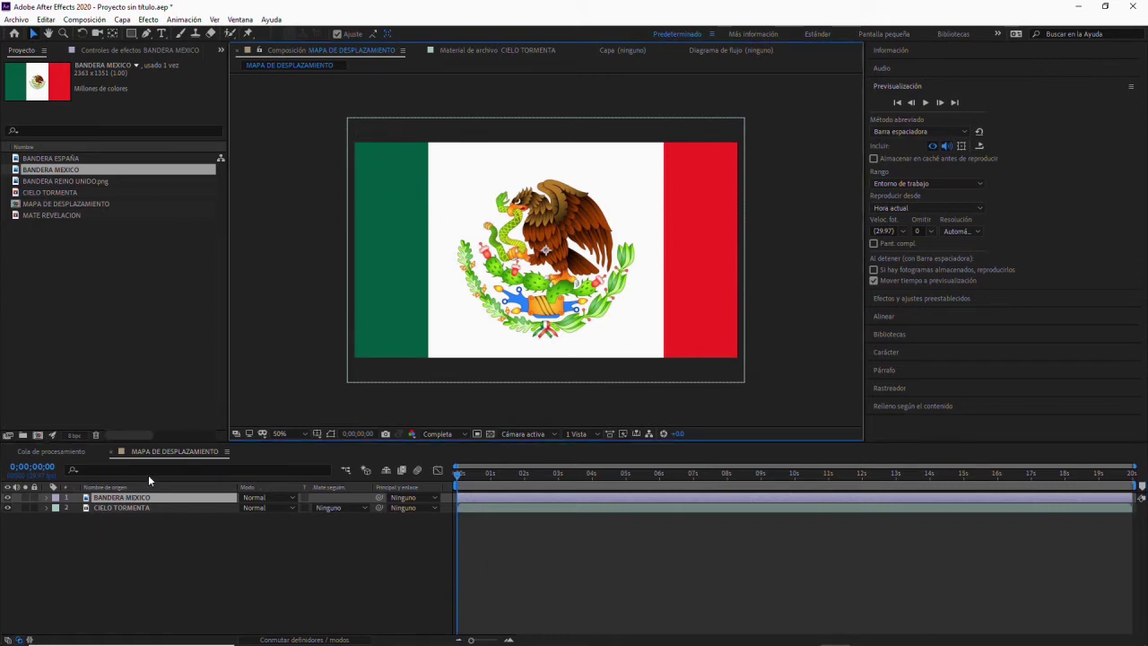
click(126, 497)
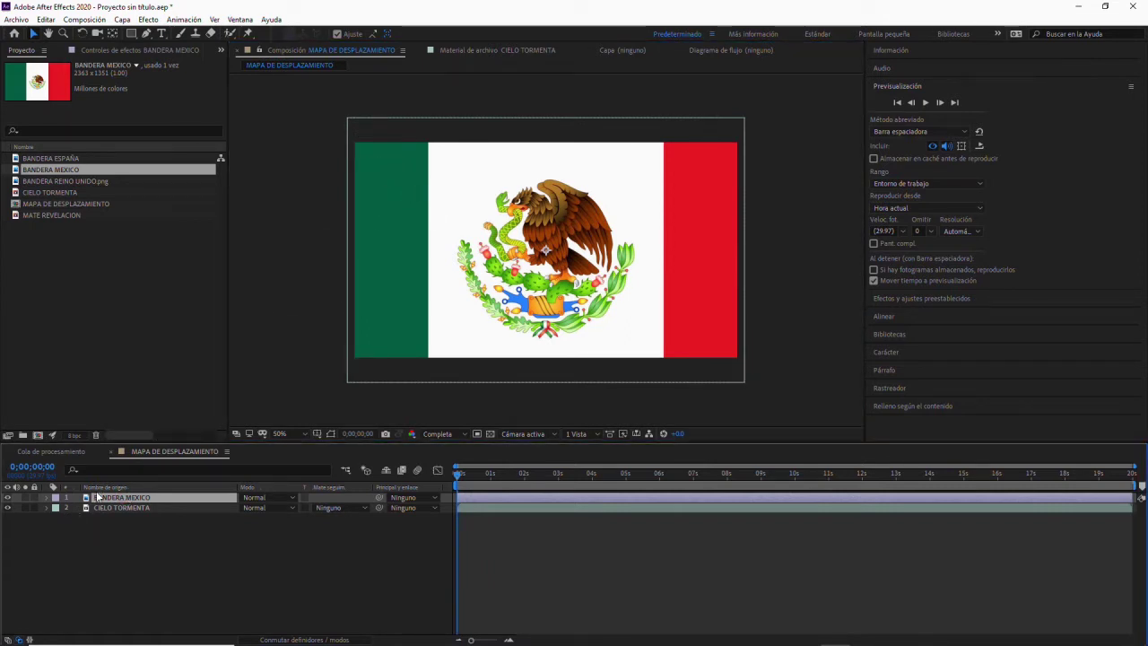
key(s)
mouse_move(256, 507)
mouse_down()
mouse_move(279, 508)
mouse_move(203, 490)
mouse_up()
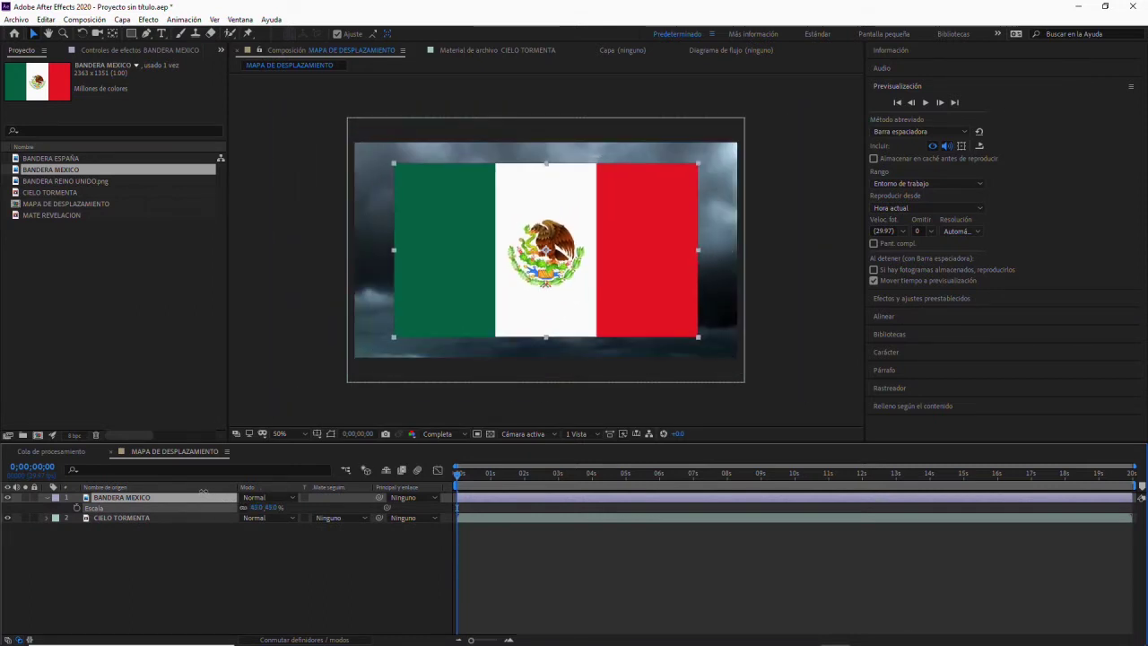
drag(203, 490, 229, 518)
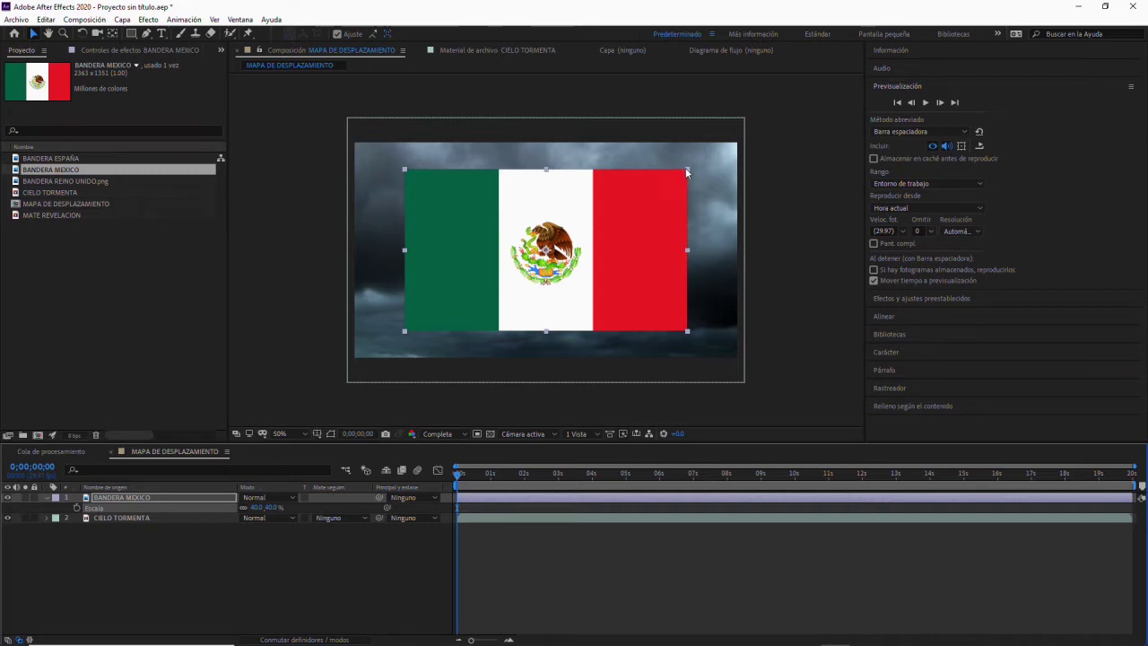
drag(687, 169, 677, 180)
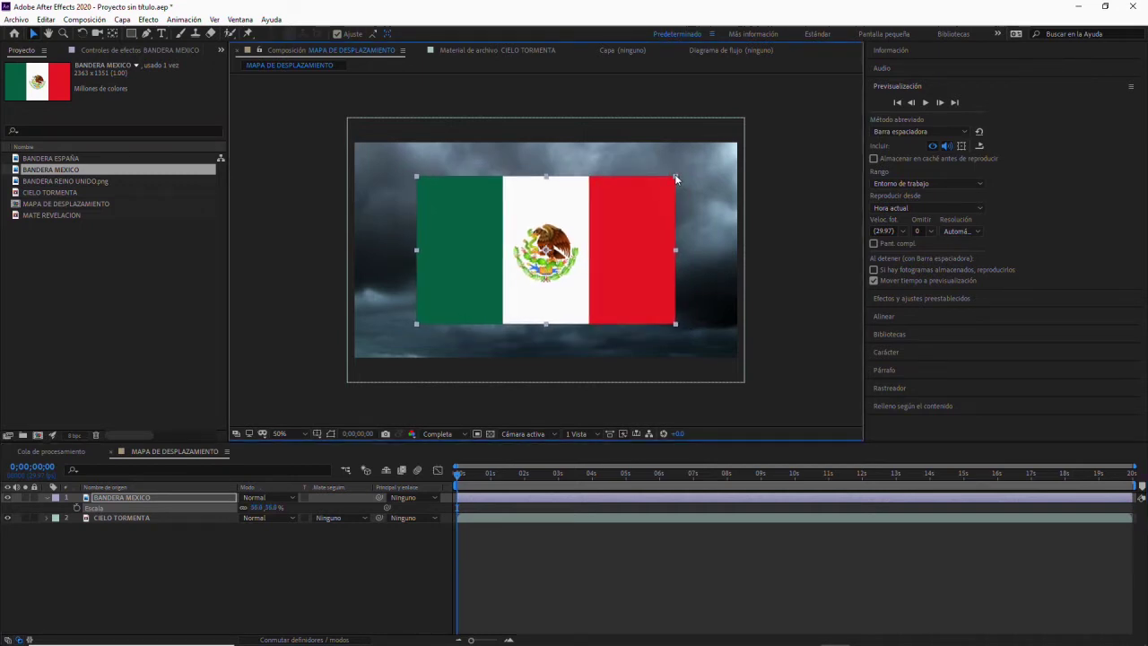
click(131, 265)
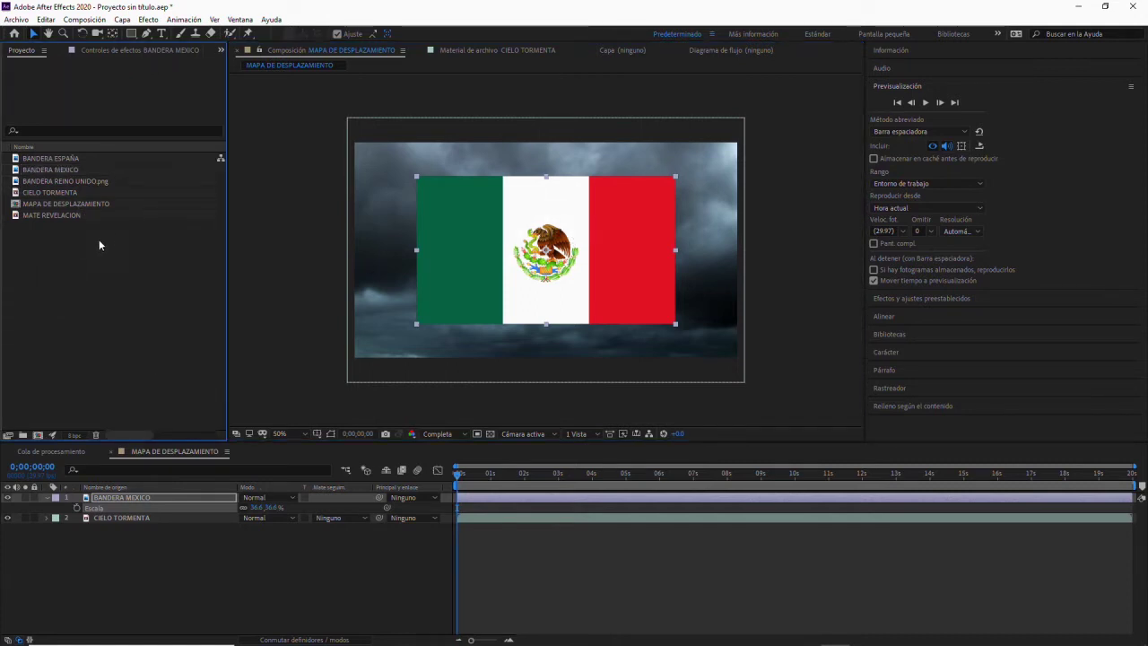
double_click(74, 251)
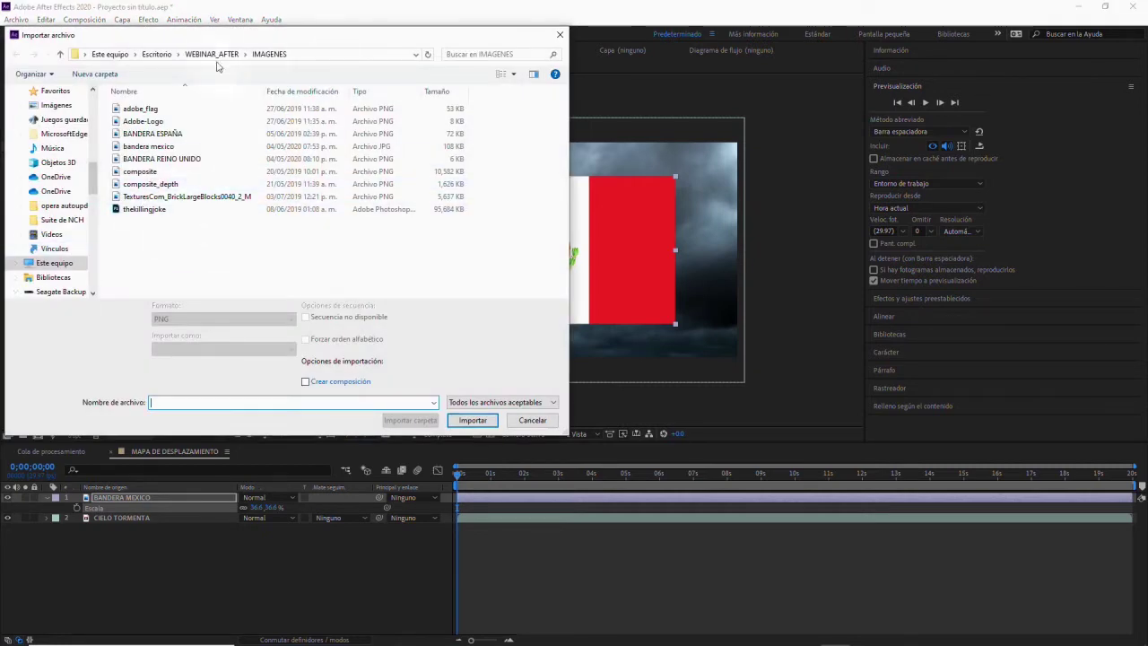
- Import EW_TextureFX.mov from WEBINAR_AFTER > VIDEOS and play it in its own viewer
click(212, 56)
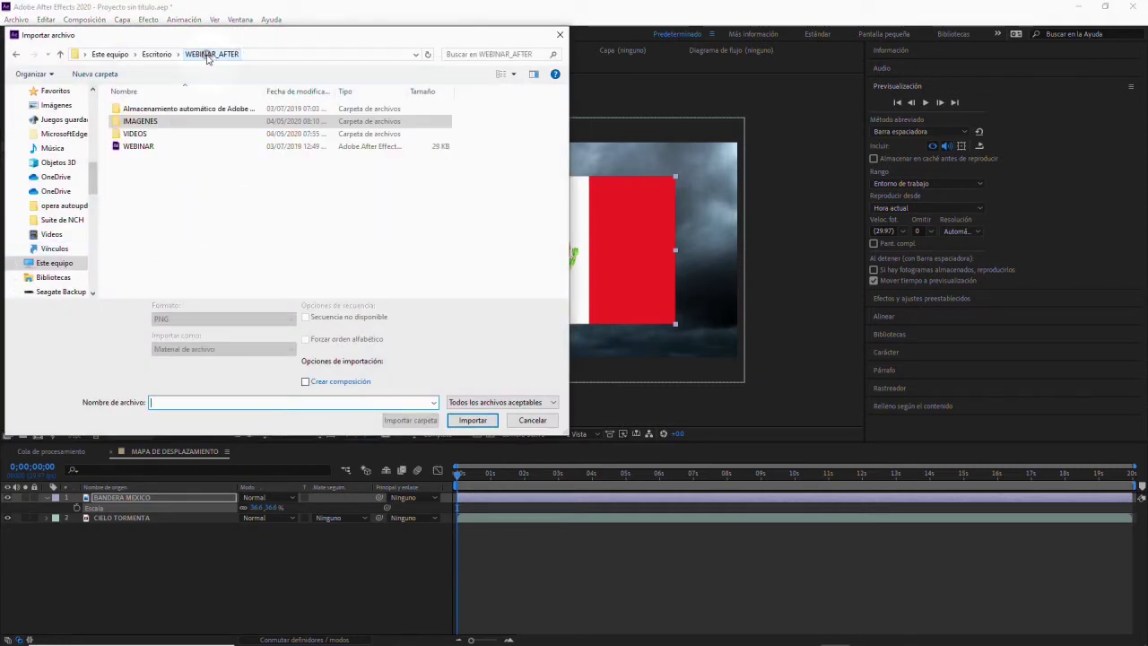
double_click(134, 134)
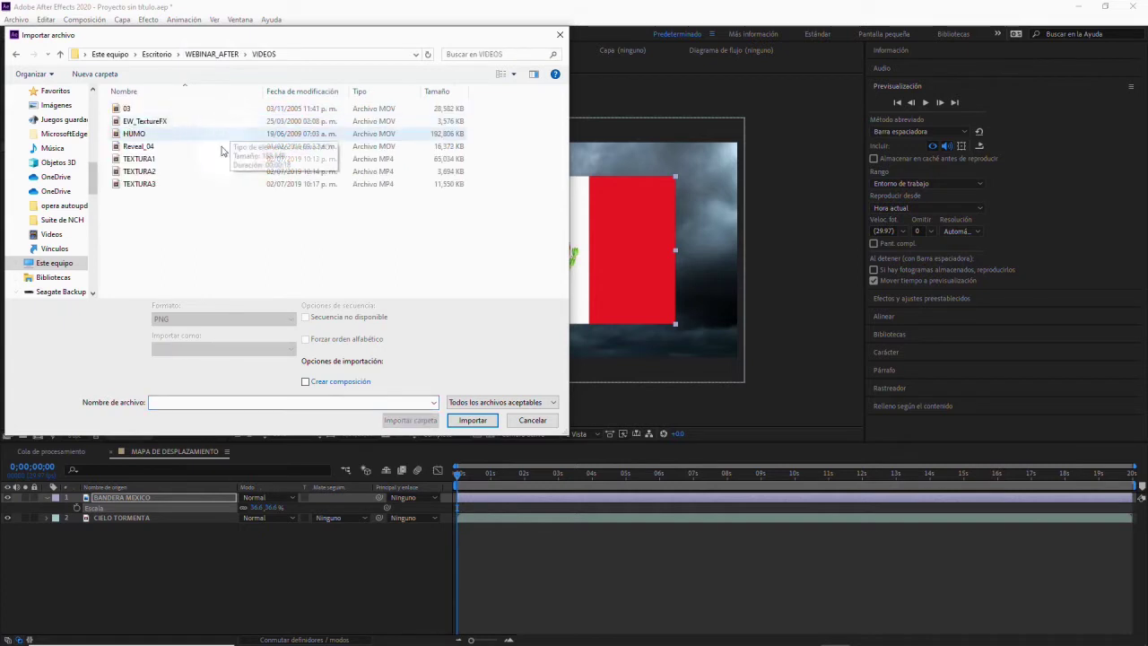
click(147, 126)
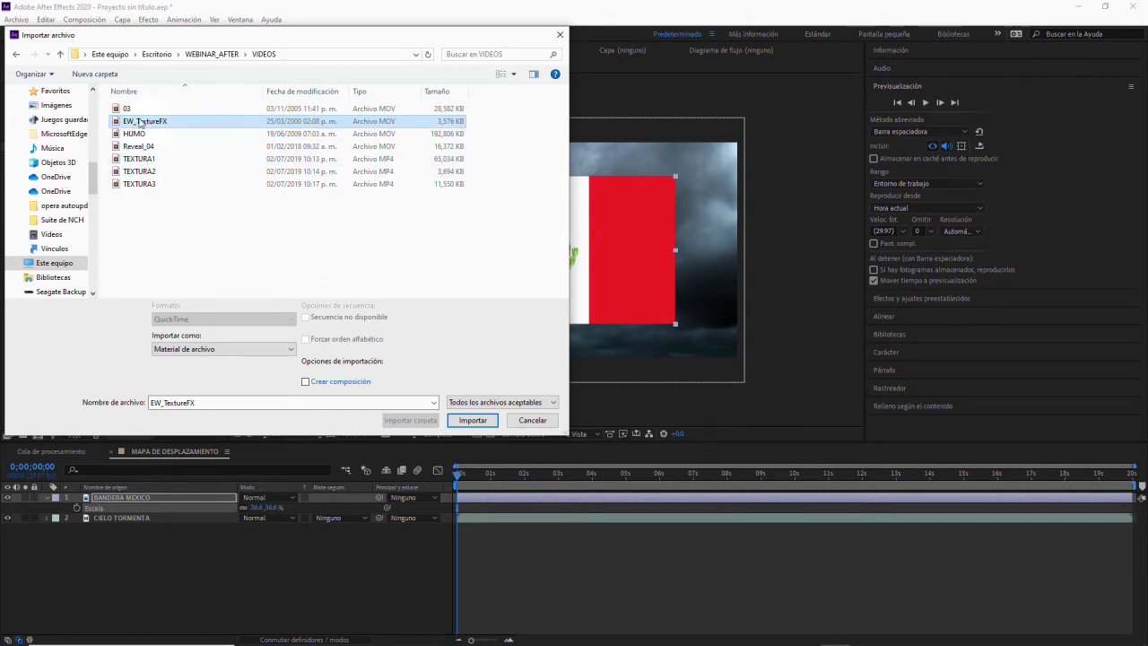
double_click(141, 123)
double_click(52, 207)
click(926, 103)
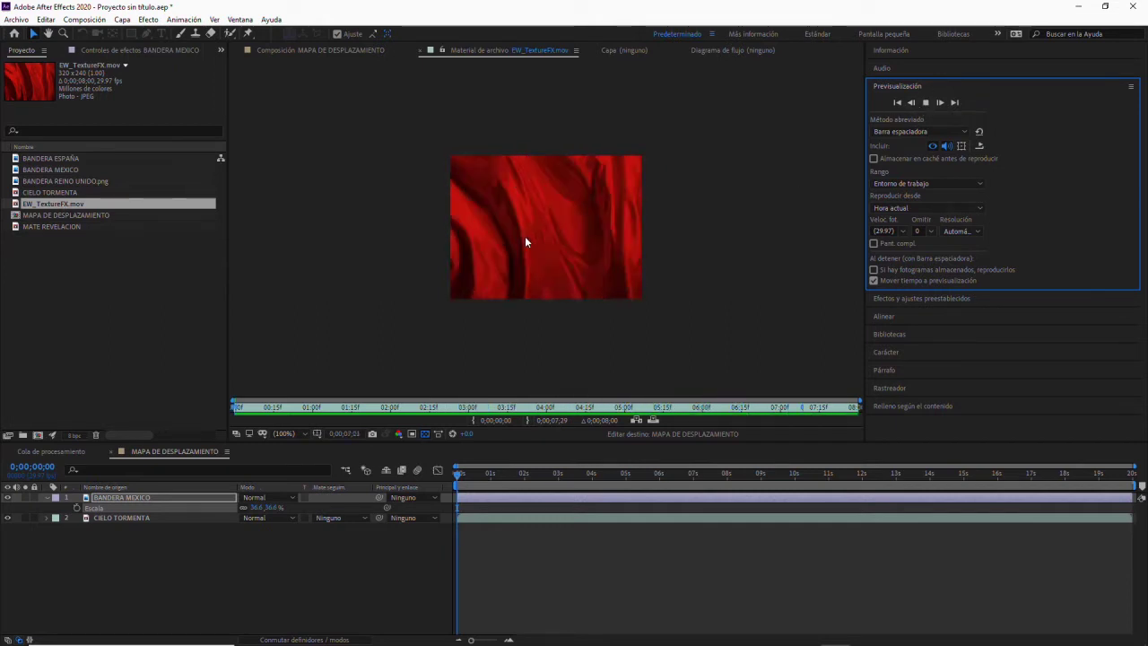
- Stop the texture preview, switch back to MAPA DE DESPLAZAMIENTO and drag EW_TextureFX.mov into it
key(space)
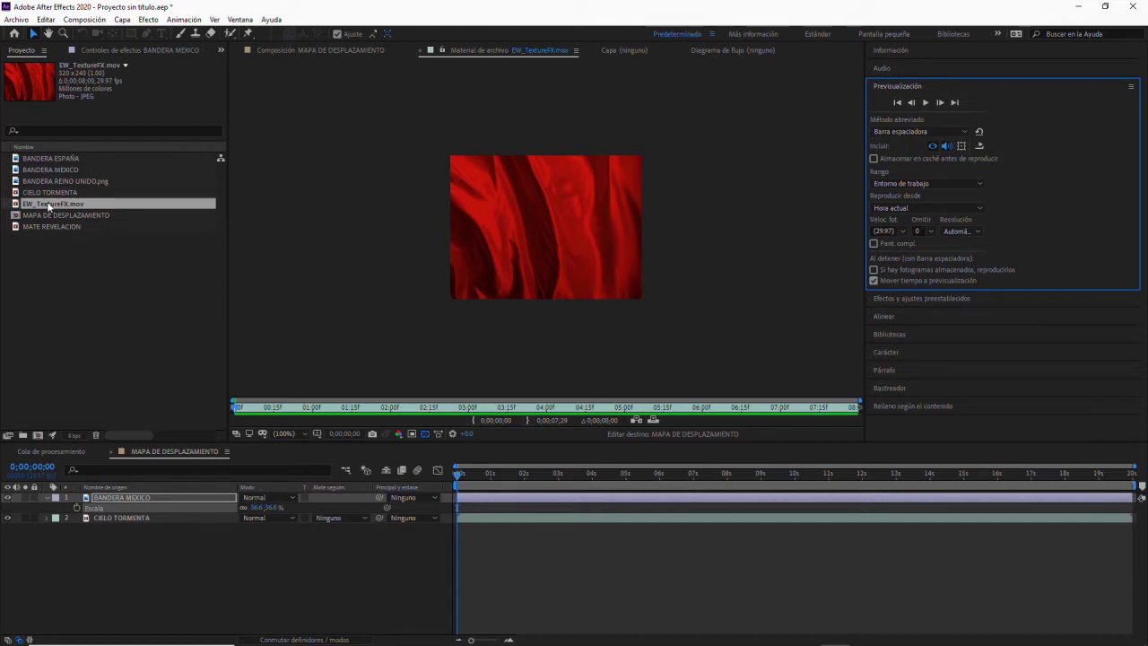
click(329, 50)
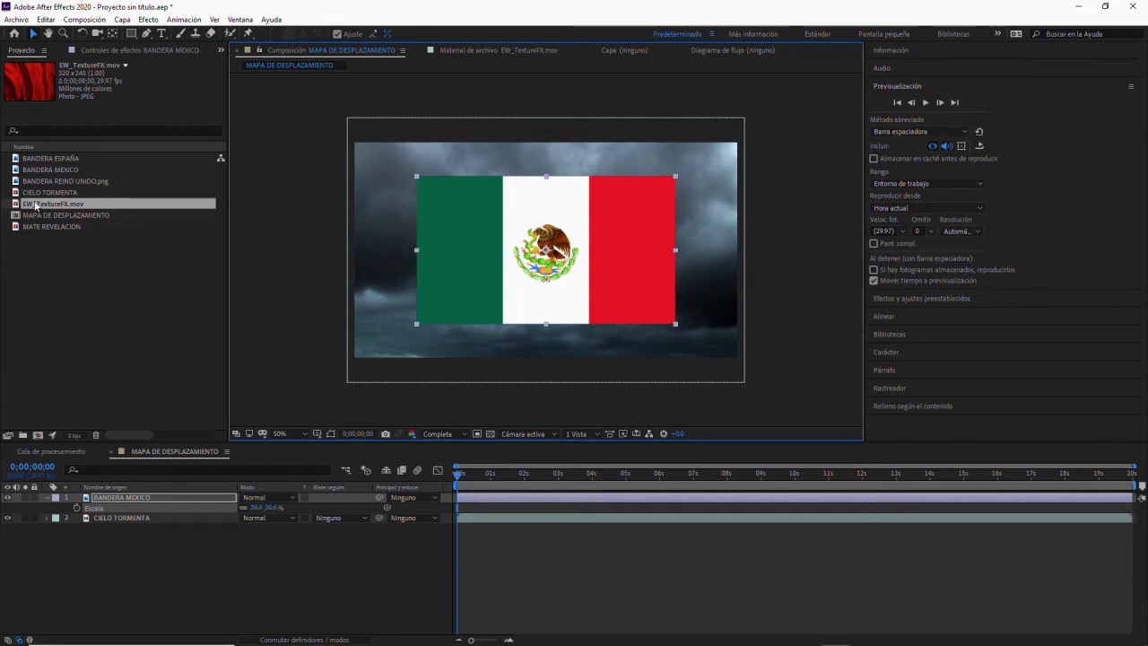
drag(34, 204, 134, 493)
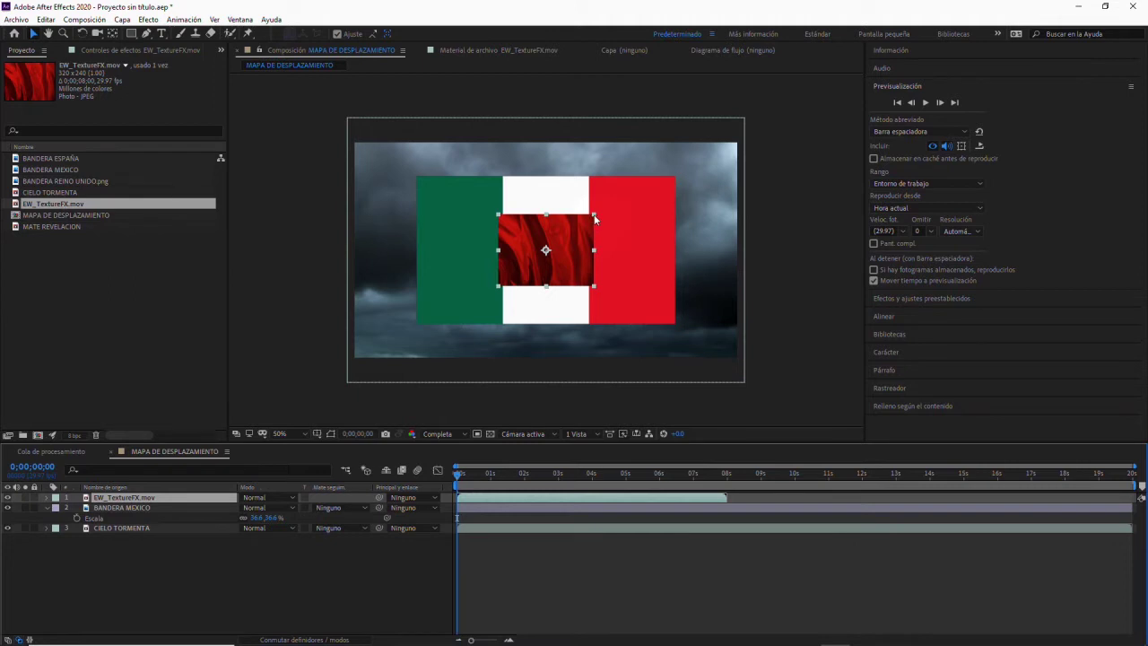
- Scale the EW_TextureFX.mov layer to 297.5, 255.0% over the flag and show only its Scale
drag(594, 218, 658, 168)
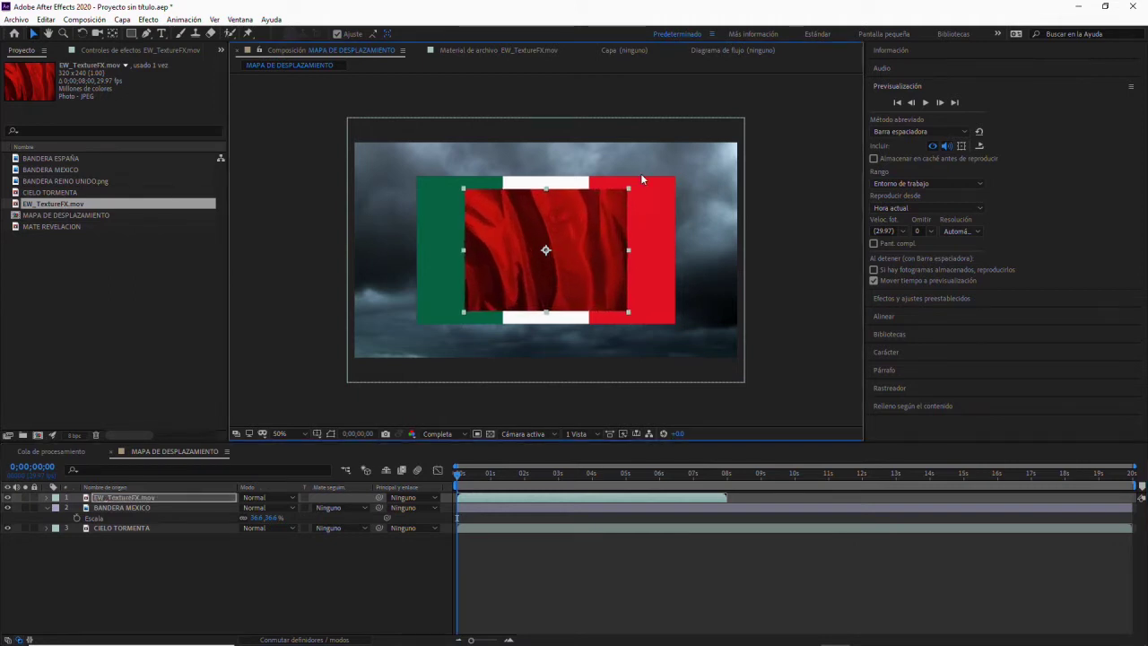
drag(658, 168, 689, 164)
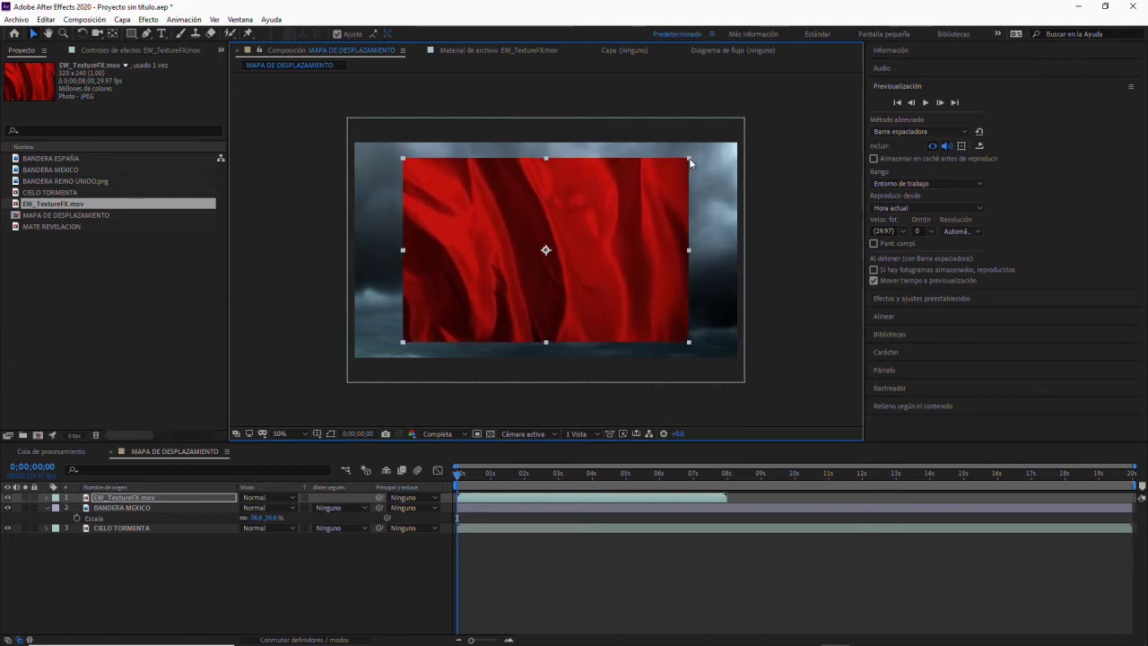
drag(689, 163, 688, 159)
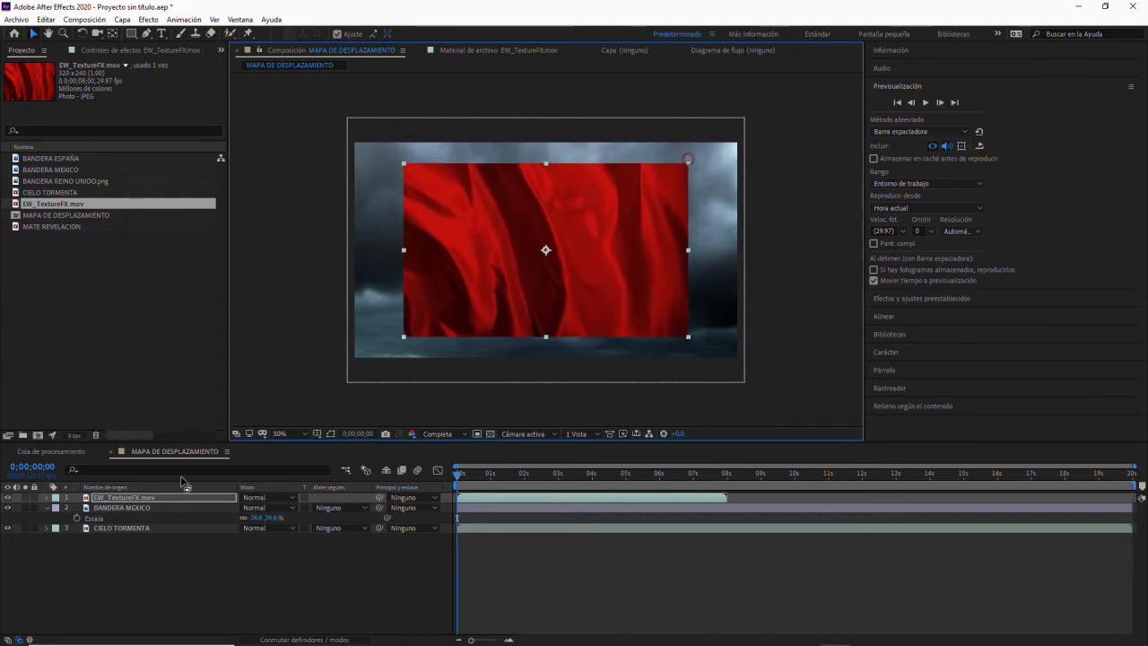
click(47, 497)
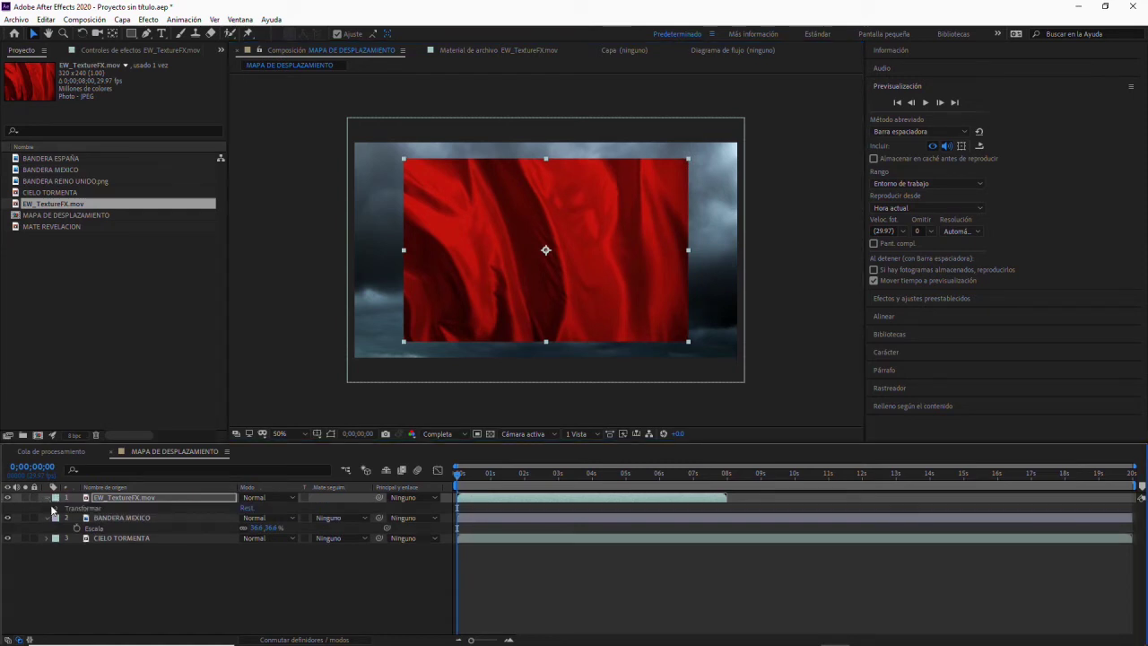
click(57, 509)
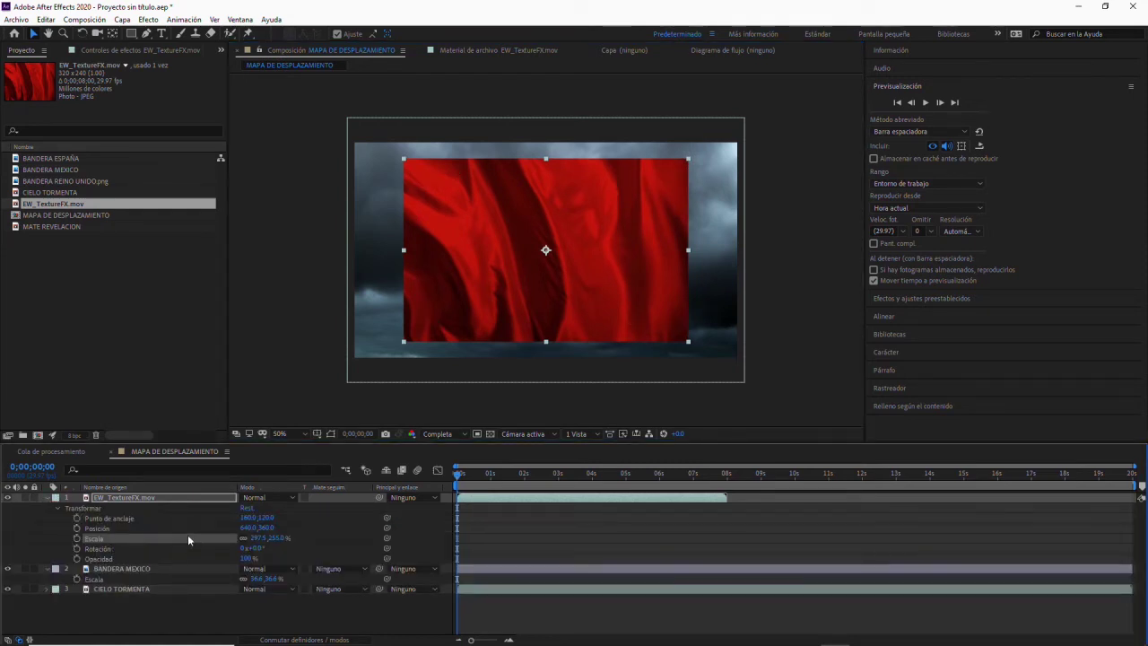
click(48, 498)
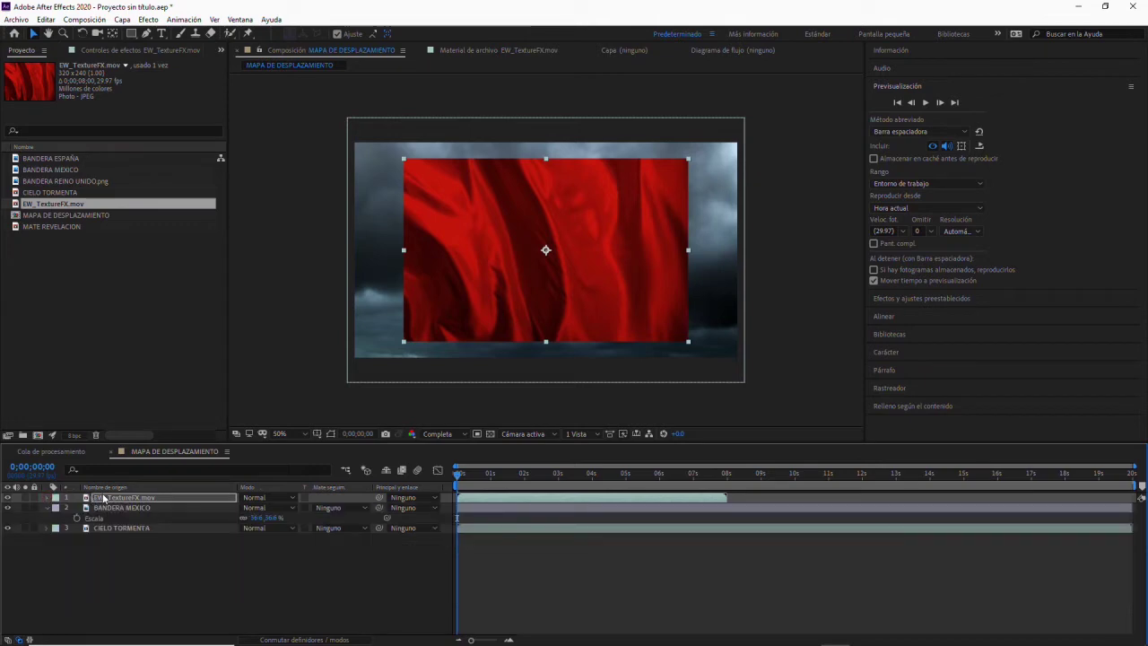
click(106, 498)
key(s)
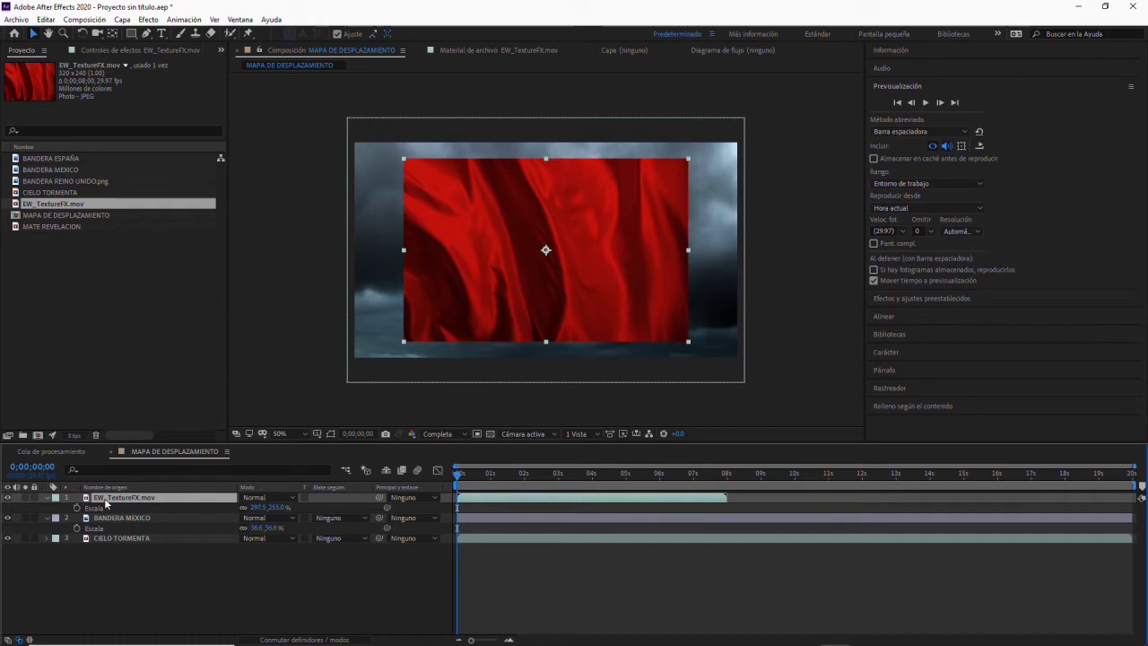
- Move EW_TextureFX.mov below BANDERA MEXICO and enlarge it to 327.5, 261.7%
drag(105, 502, 109, 531)
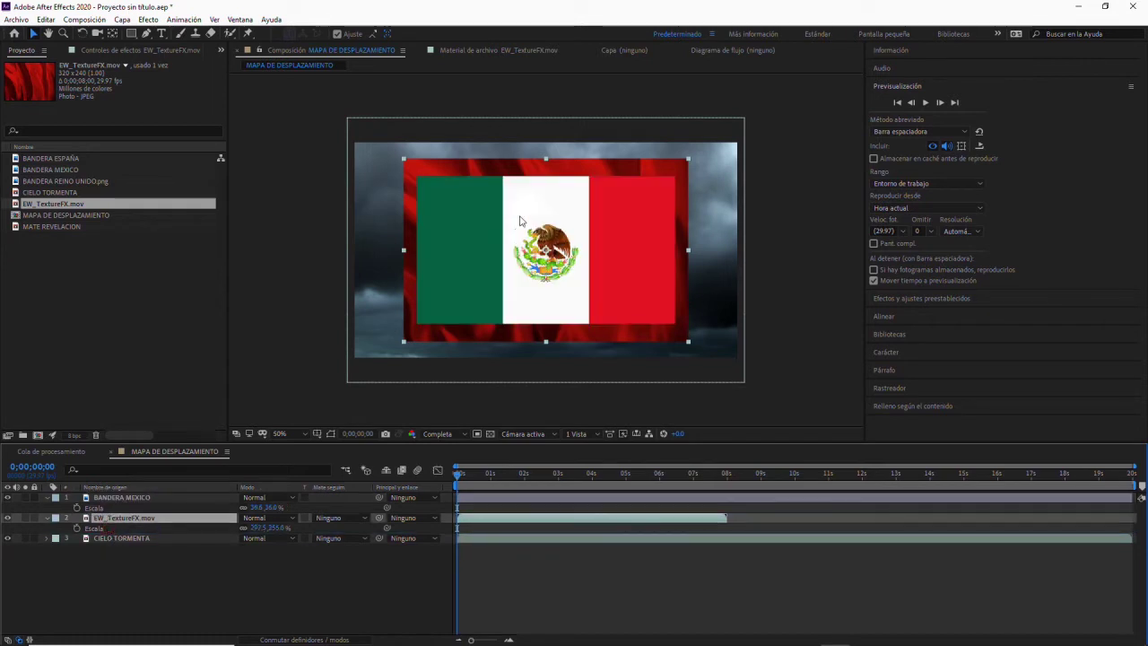
drag(688, 159, 699, 160)
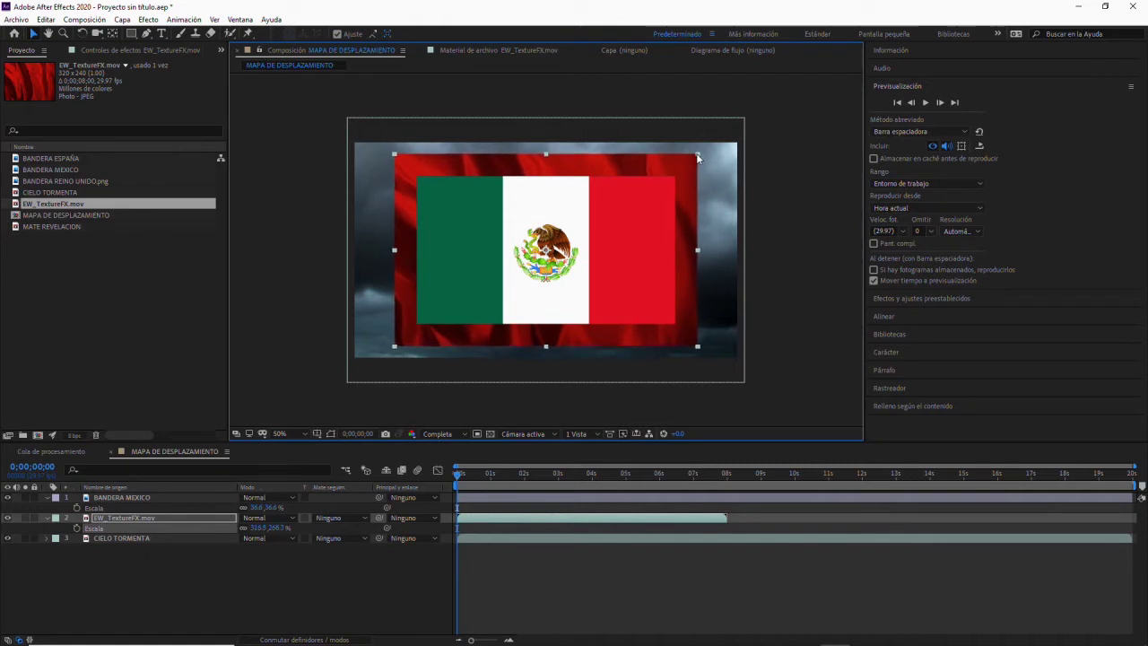
drag(699, 160, 702, 159)
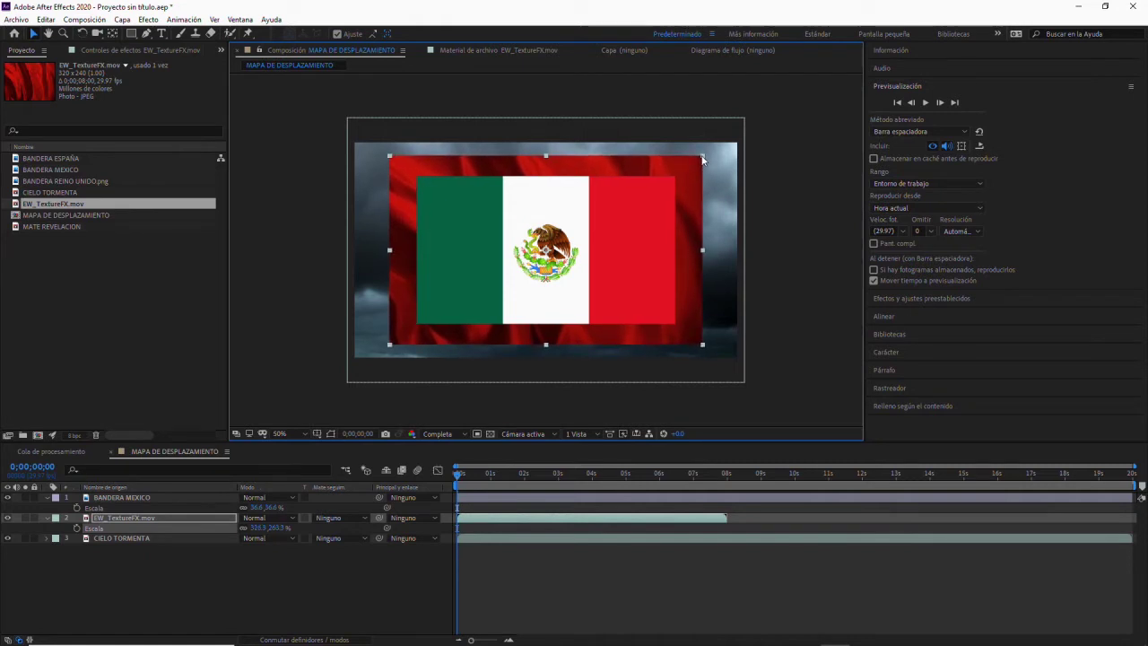
drag(702, 159, 701, 156)
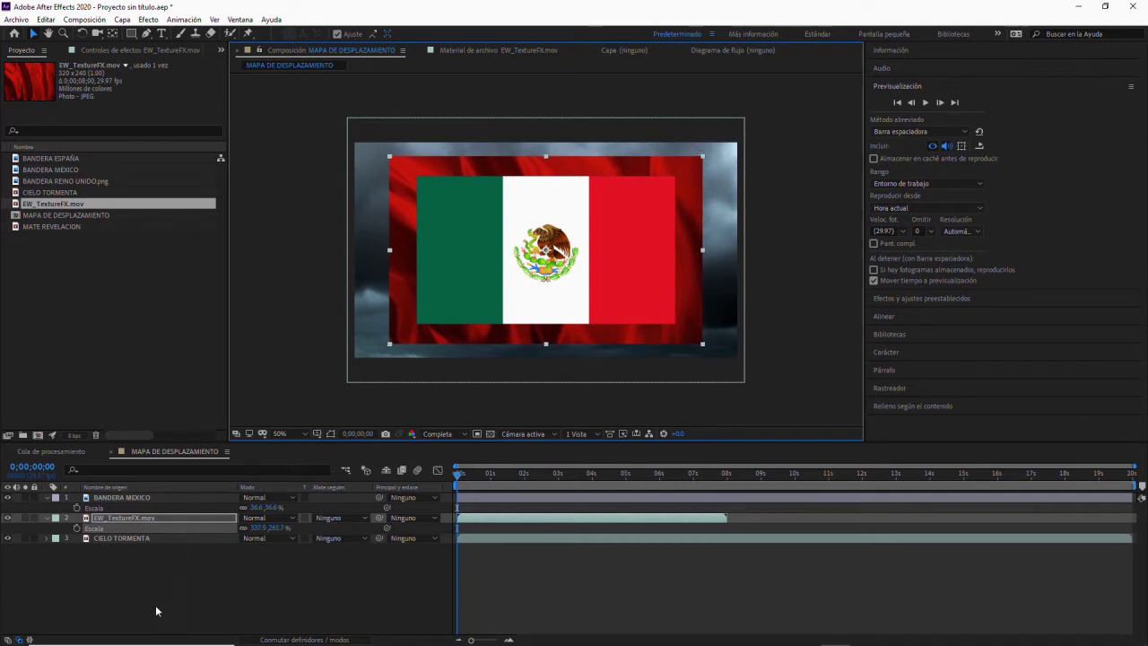
click(164, 578)
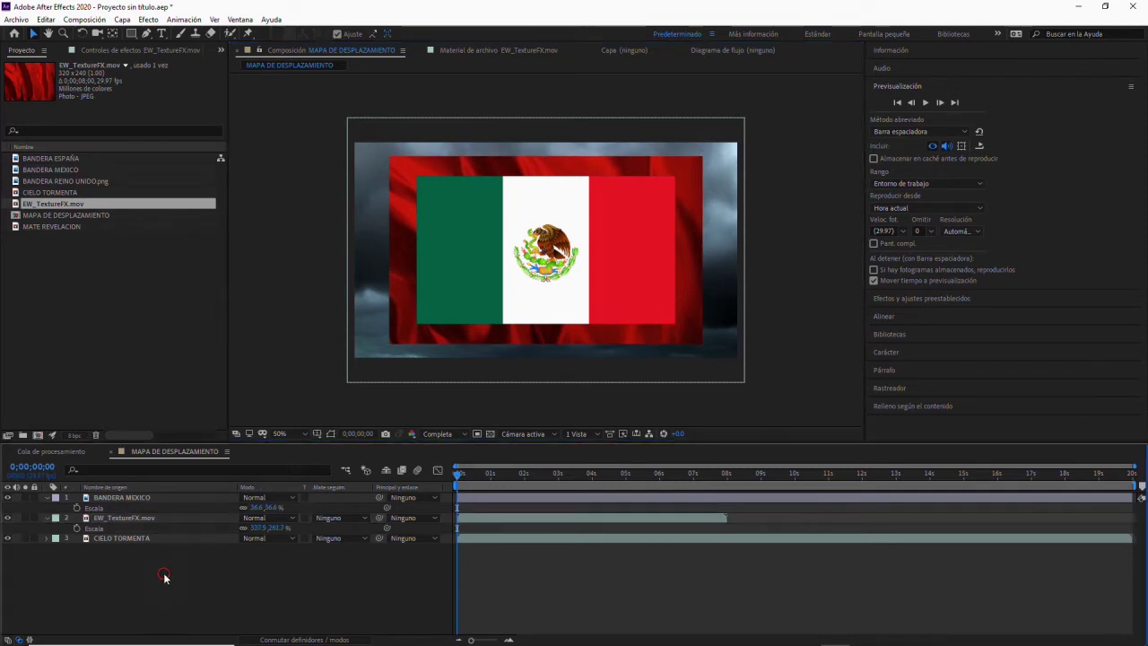
click(109, 518)
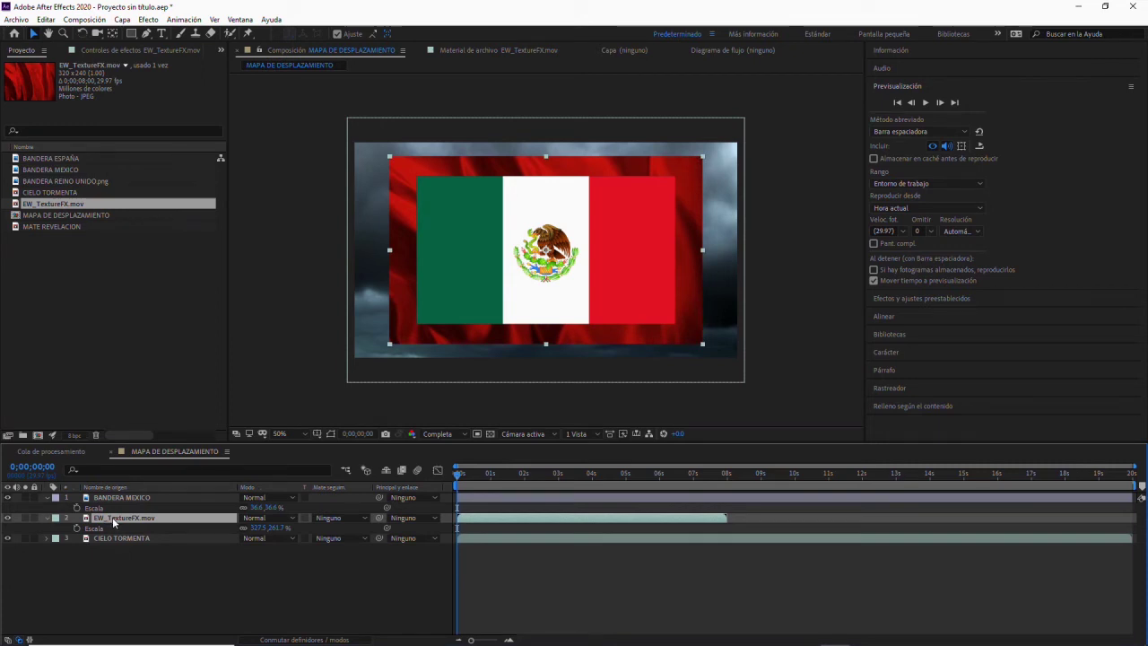
- Hide the BANDERA MEXICO layer and select the EW_TextureFX.mov footage for renaming
click(8, 497)
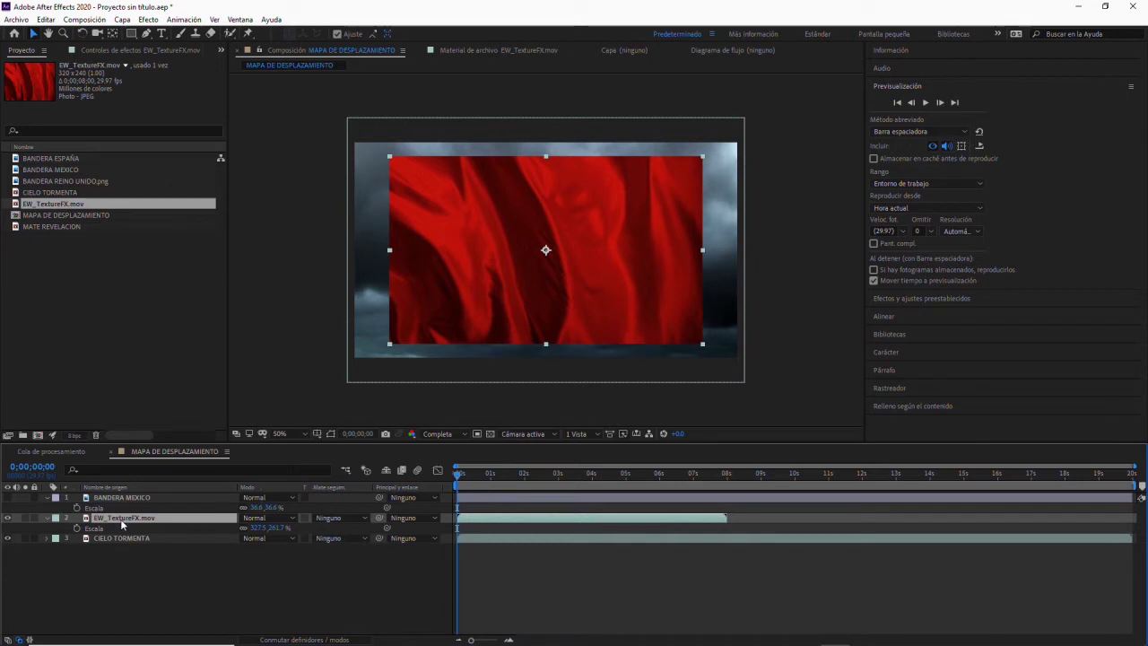
click(46, 206)
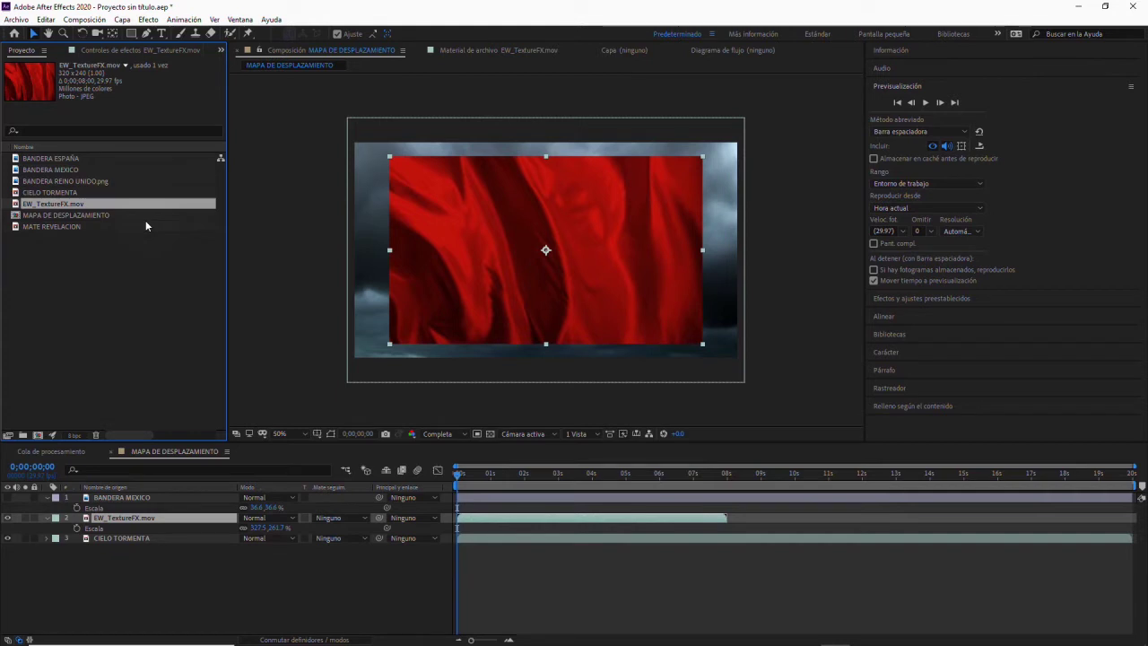
click(61, 204)
key(Return)
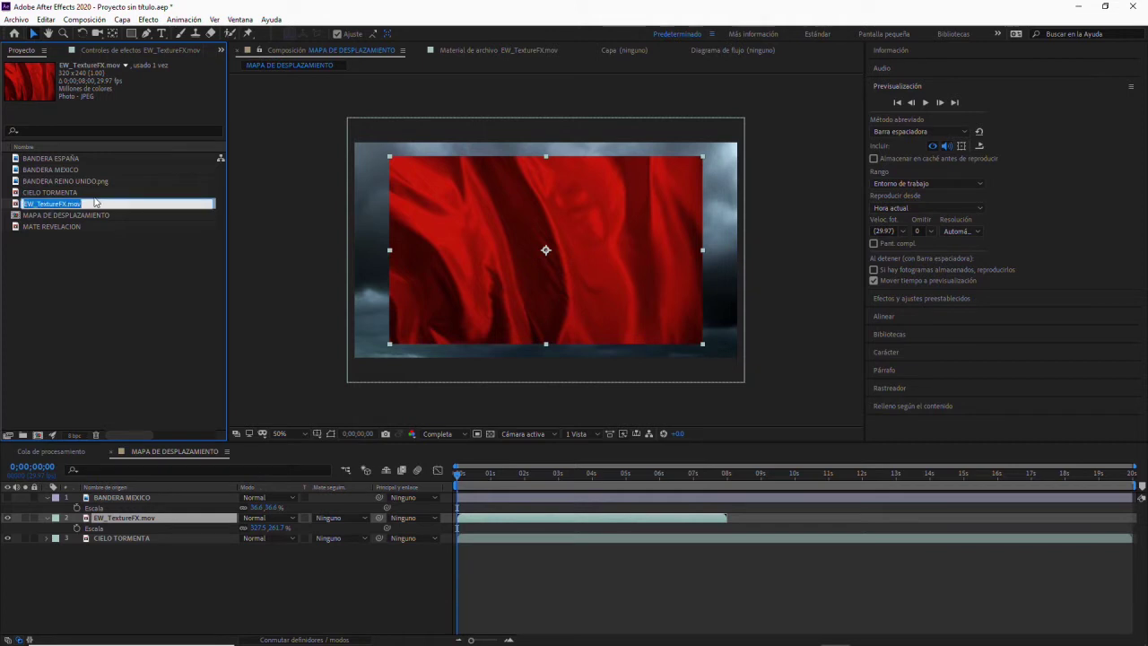
- Rename the EW_TextureFX.mov footage to 'TELA EN MOVIMIENTO'
text(T)
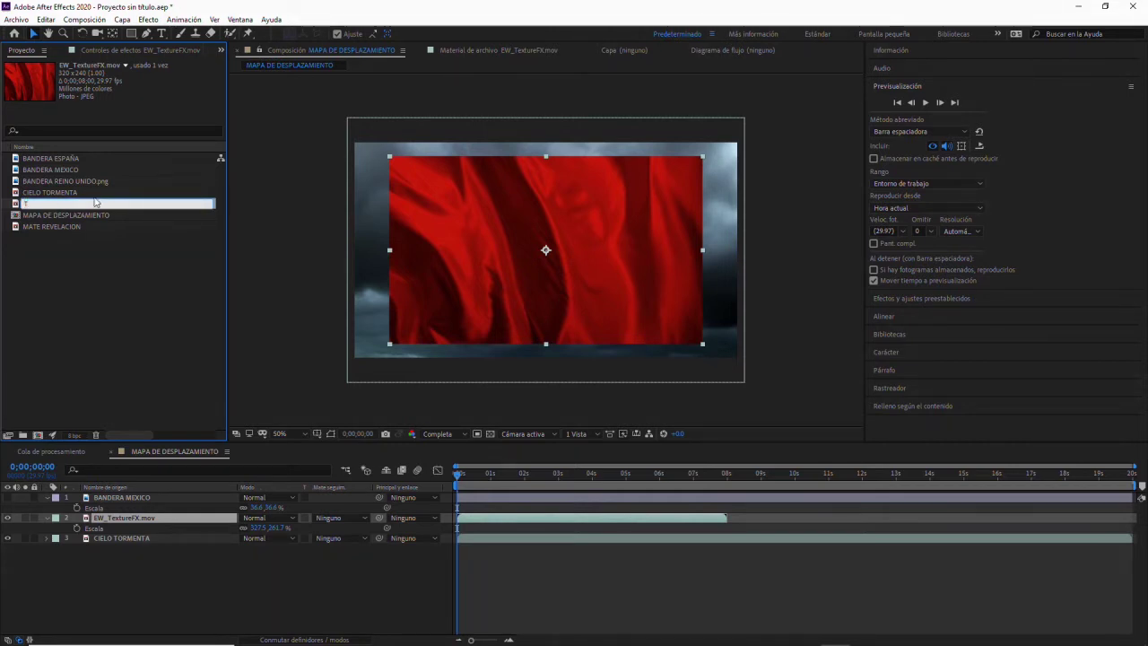
text(ELA EN MOVIMIENTO)
key(Return)
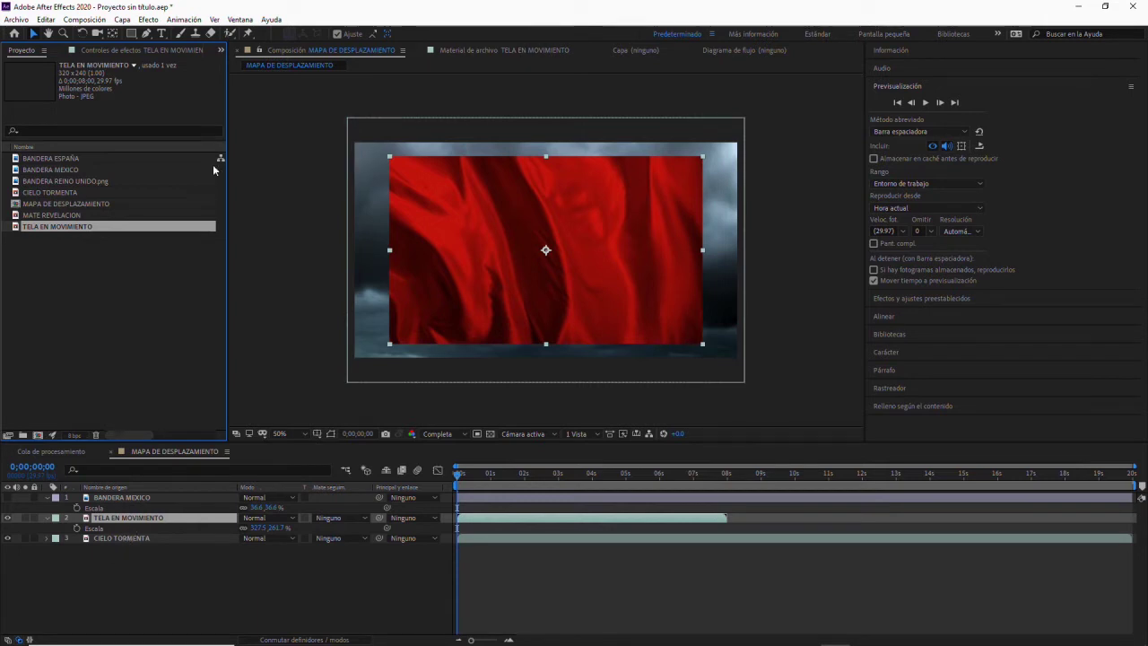
click(105, 517)
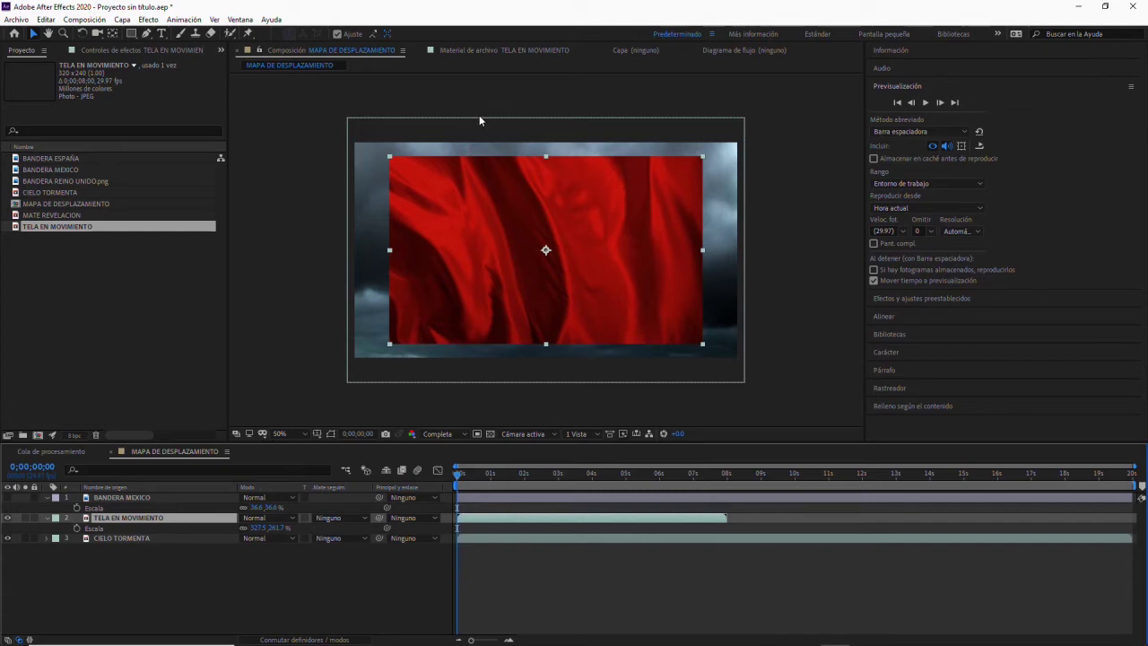
- Apply Corrección de color > Blanco y negro to the cloth and raise Rojos to 133
click(149, 20)
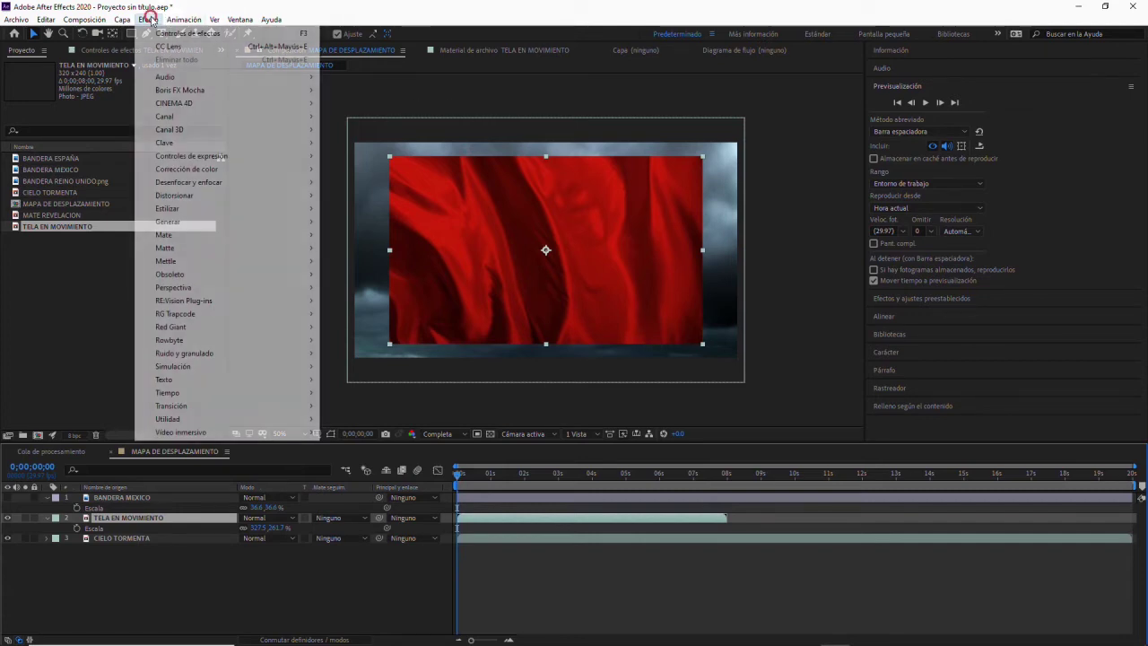
mouse_move(204, 170)
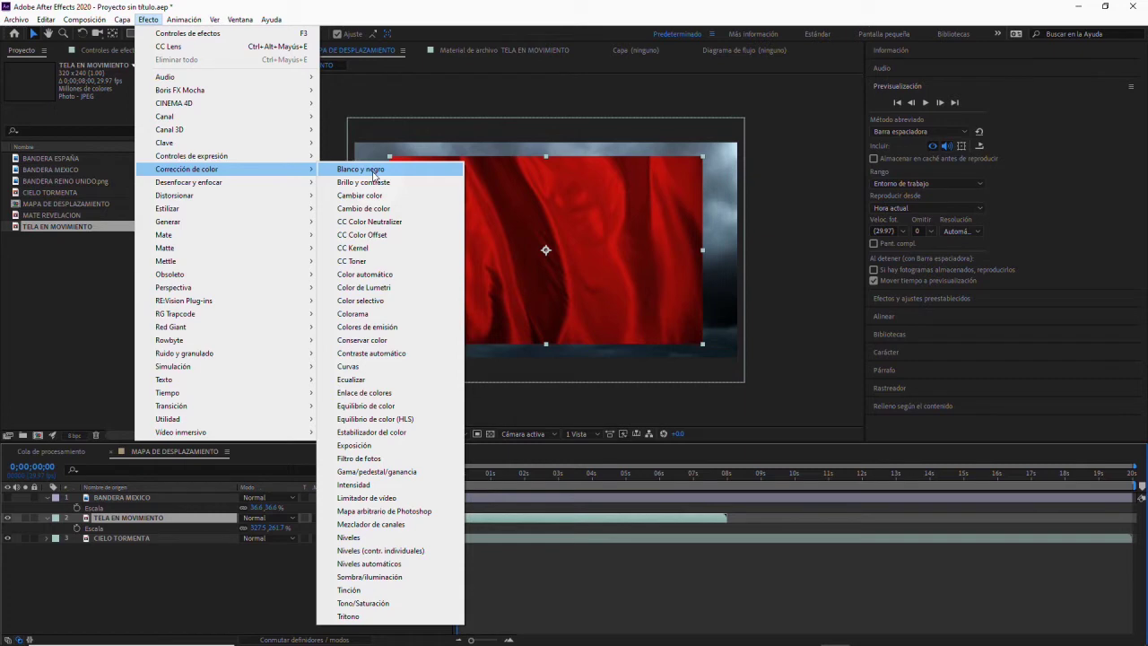
click(373, 170)
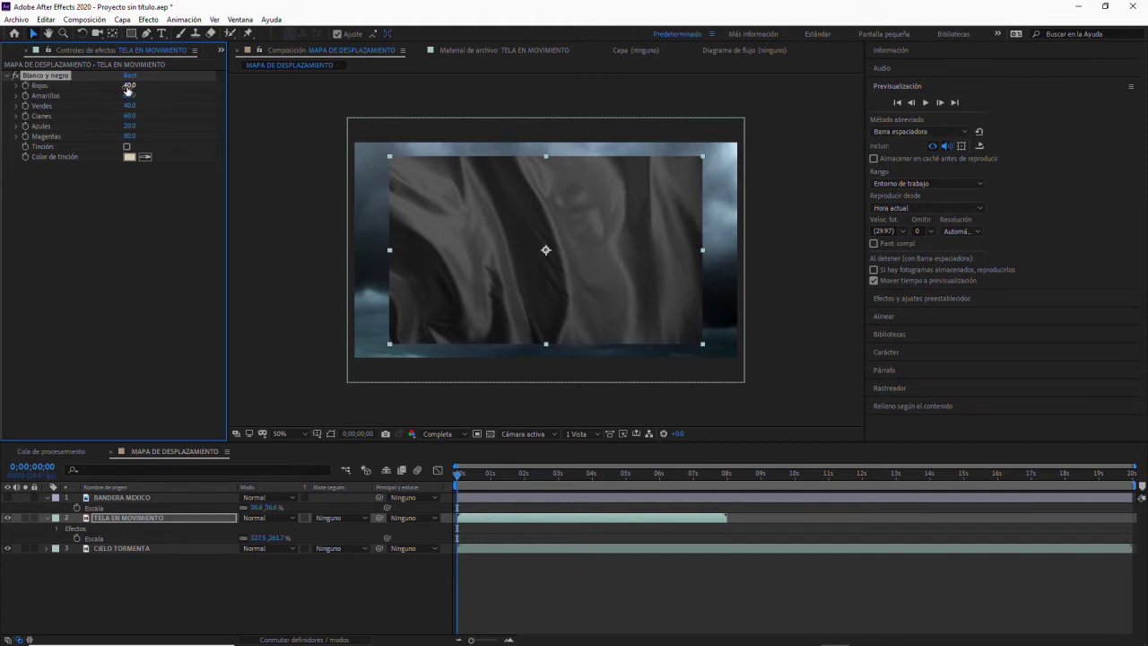
drag(127, 86, 121, 87)
mouse_move(126, 86)
mouse_down()
mouse_move(107, 89)
mouse_move(179, 80)
mouse_move(166, 75)
mouse_up()
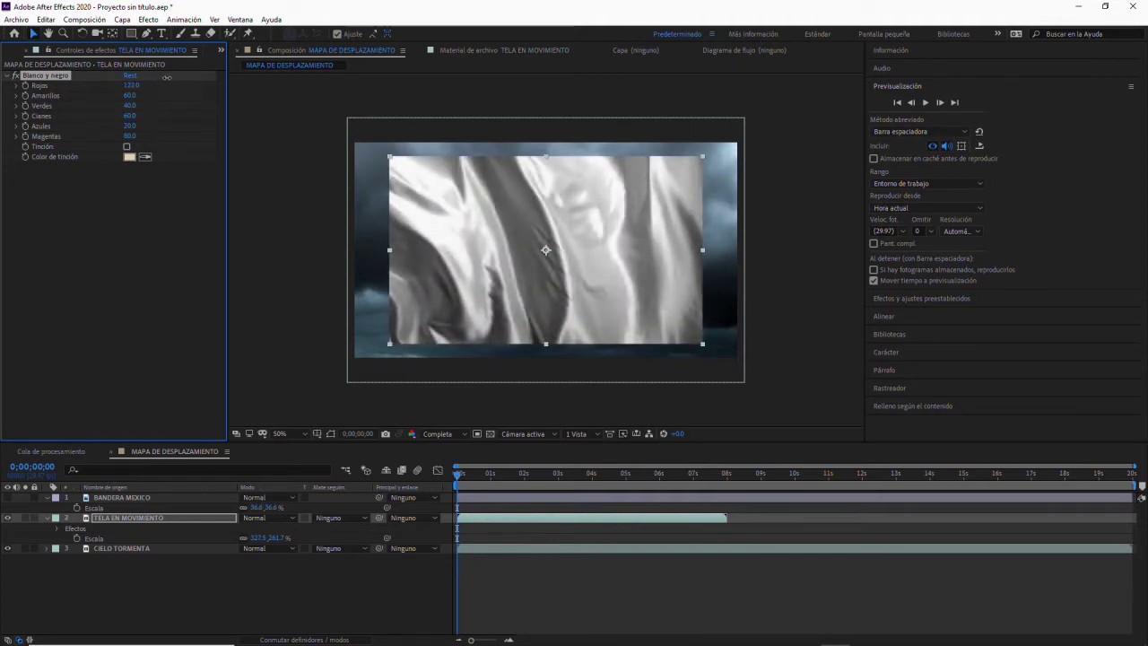
drag(166, 75, 171, 77)
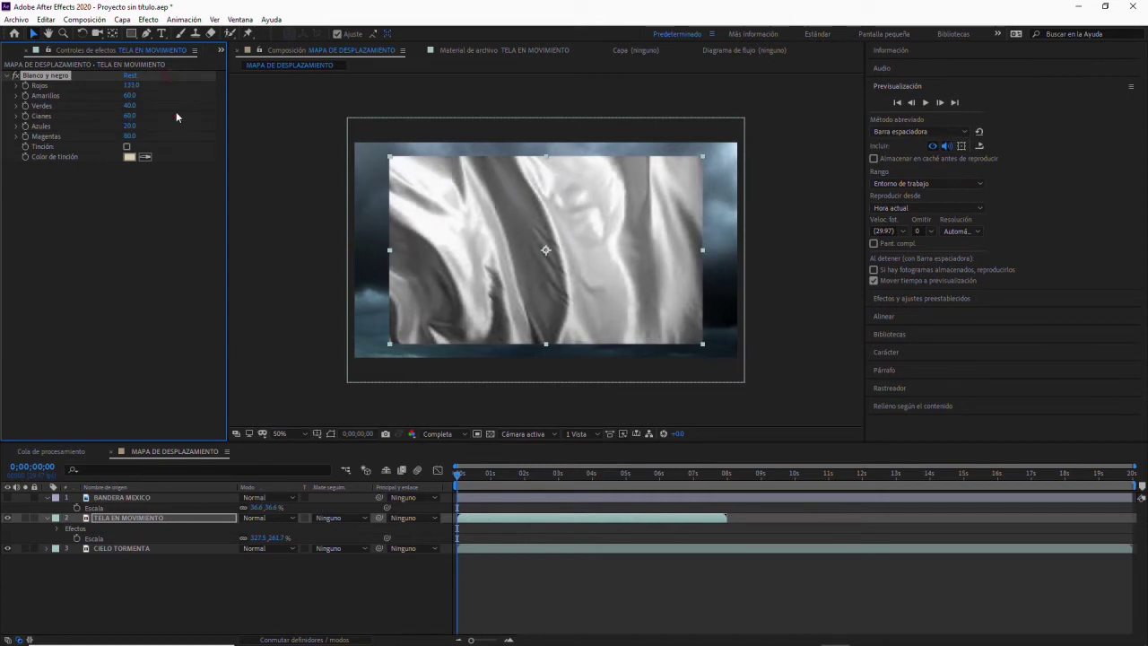
click(304, 434)
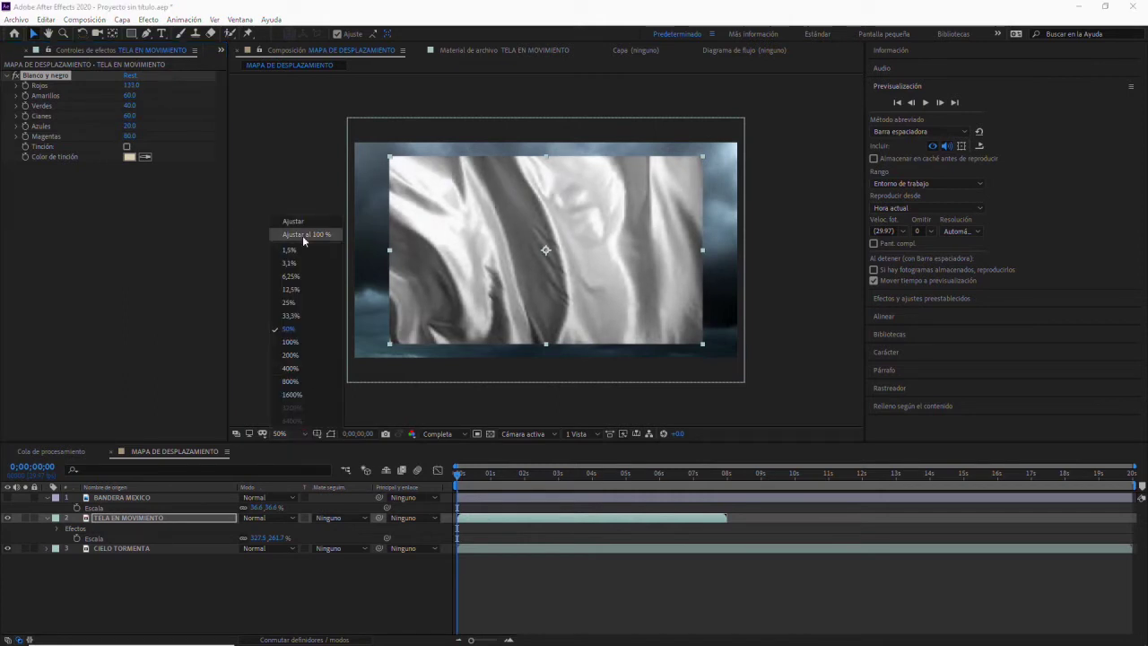
- Fit the preview to the viewer and readjust Blanco y negro Rojos, settling at 128.0
click(302, 235)
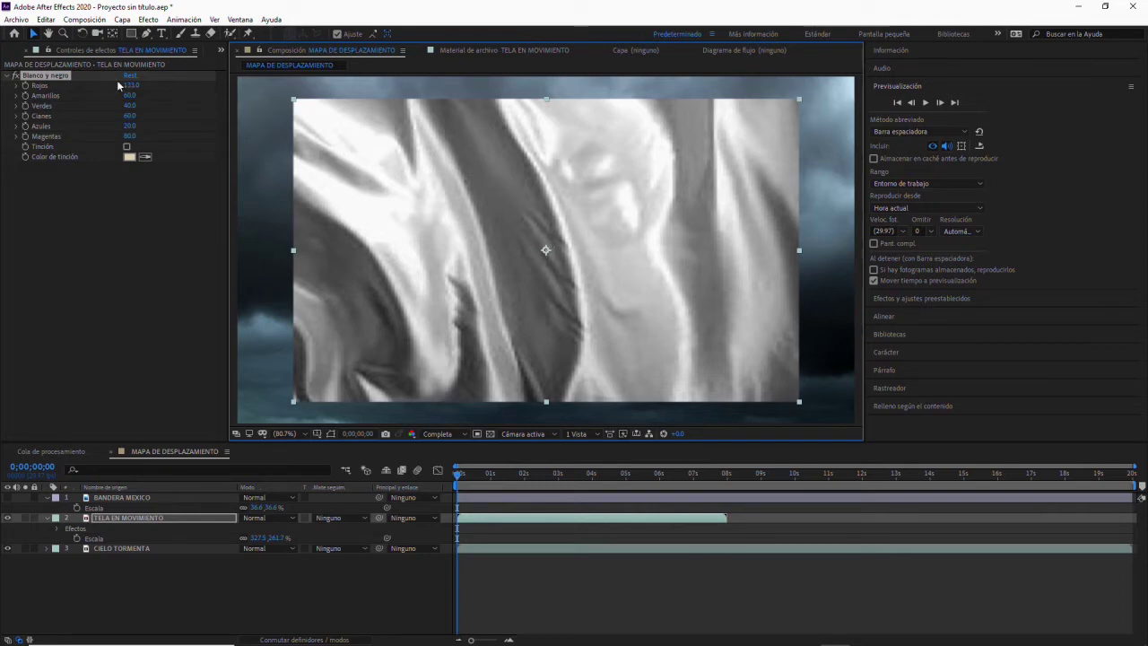
drag(133, 85, 134, 87)
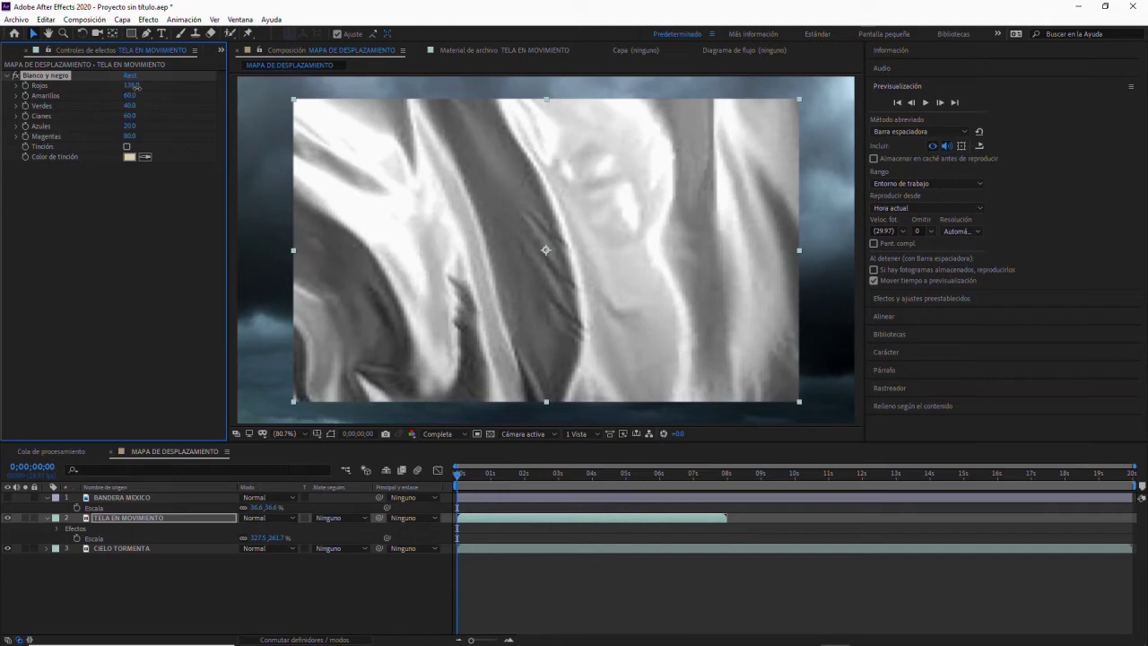
click(135, 86)
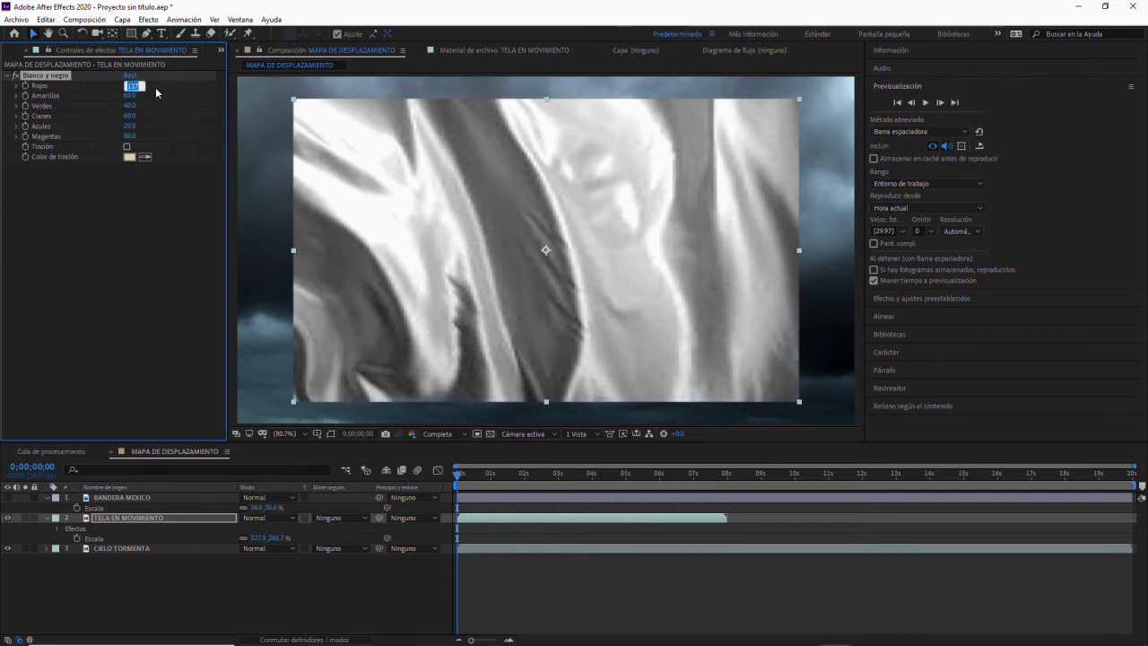
text(100)
key(Return)
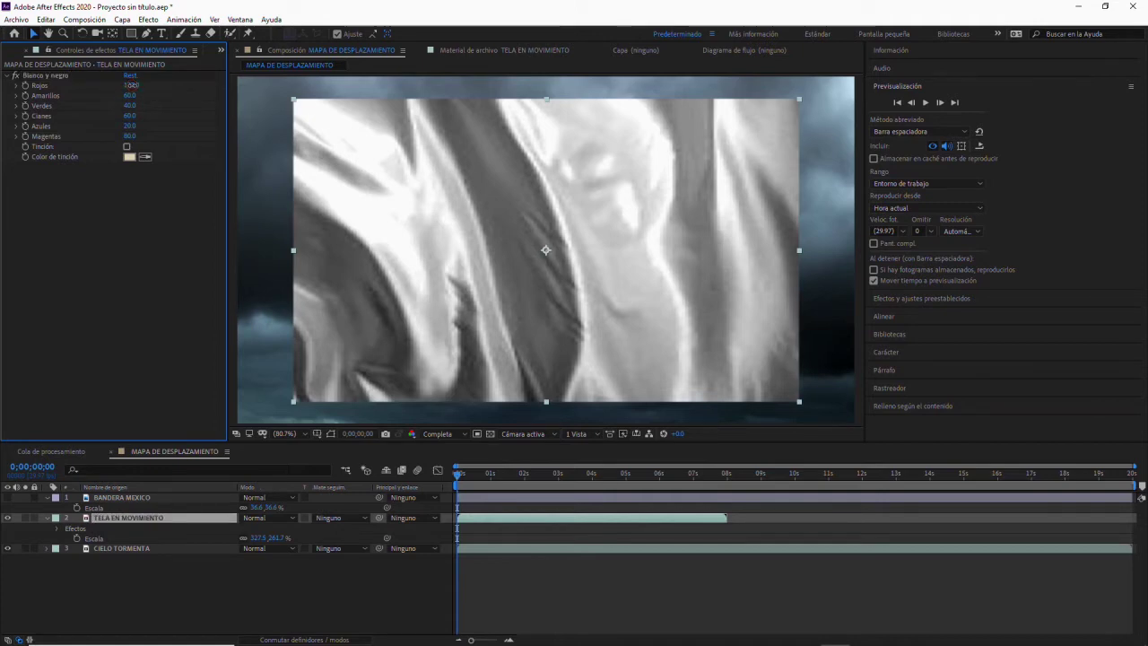
drag(132, 84, 123, 84)
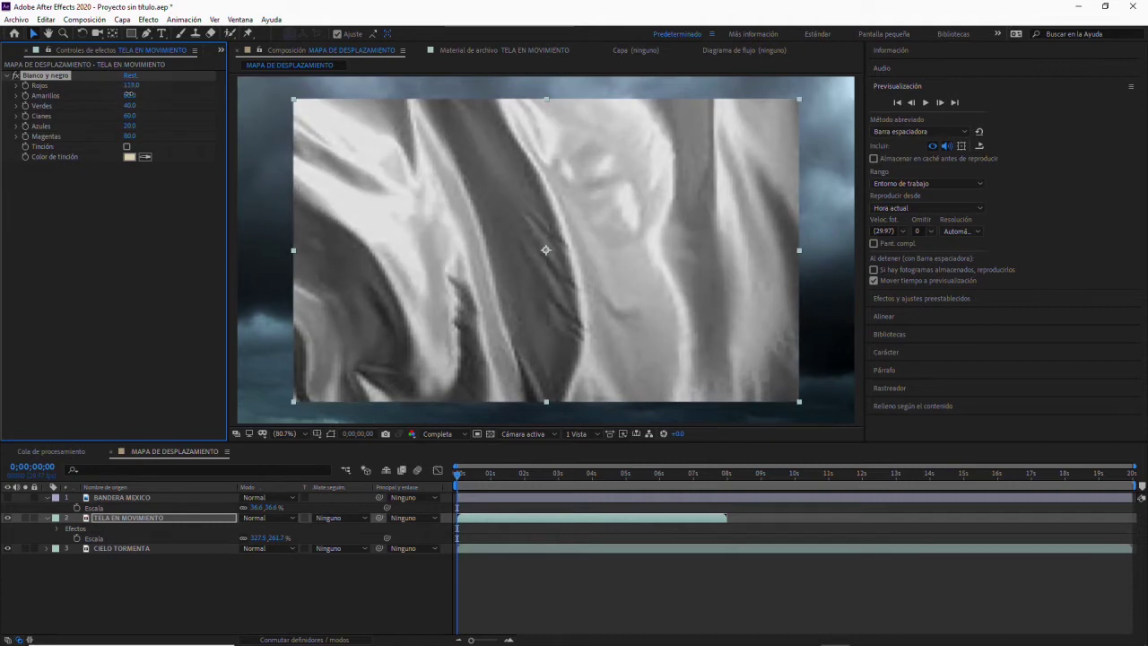
drag(132, 93, 133, 94)
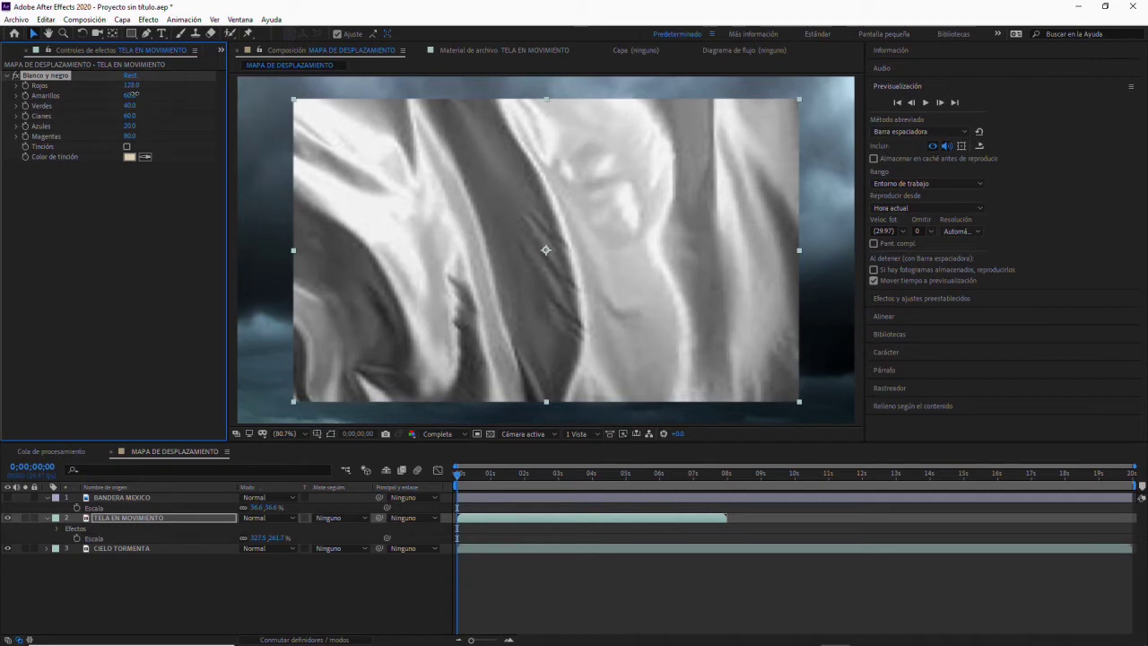
click(148, 25)
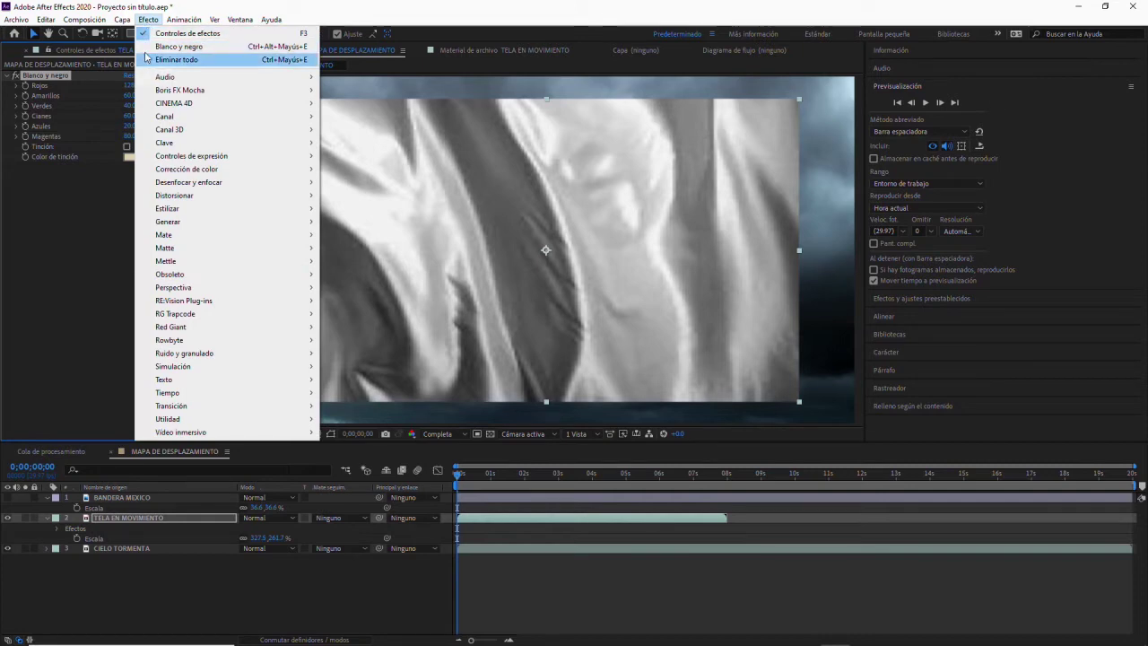
- Add Niveles to TELA EN MOVIMIENTO with input white 222, input black 8 and gamma 1.22
mouse_move(158, 119)
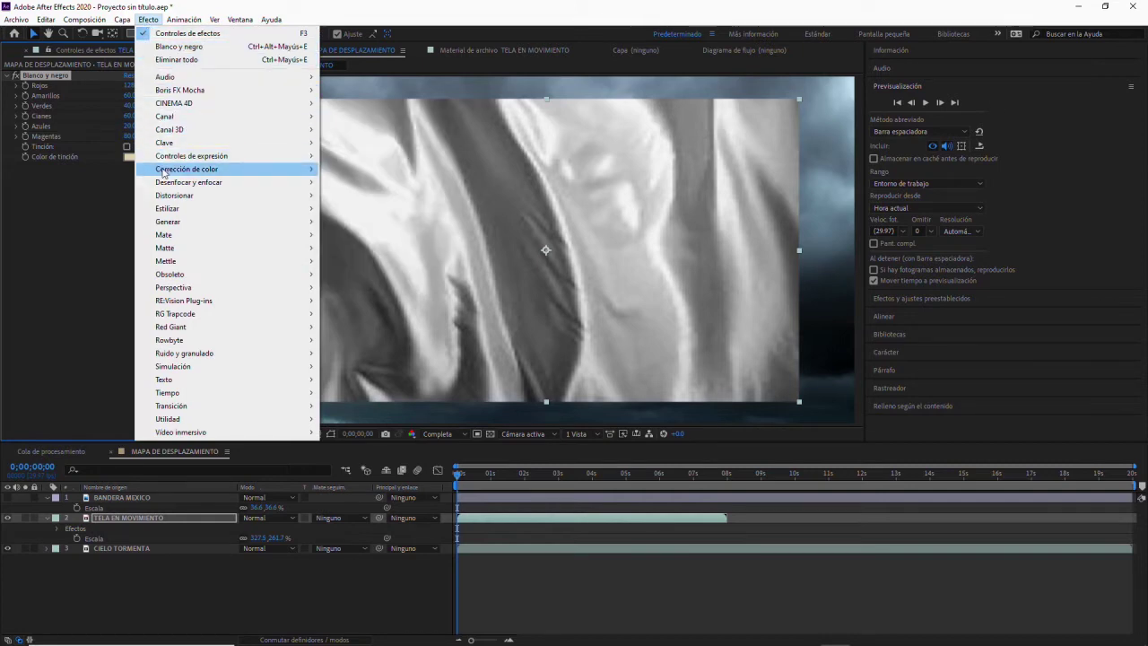
mouse_move(163, 158)
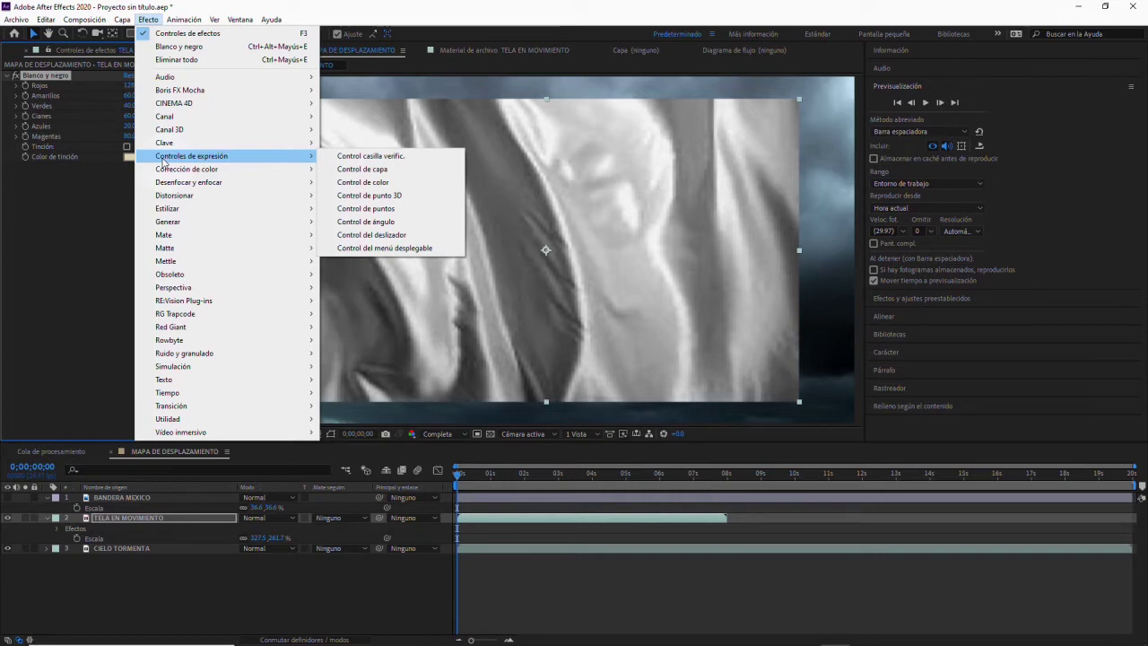
mouse_move(247, 171)
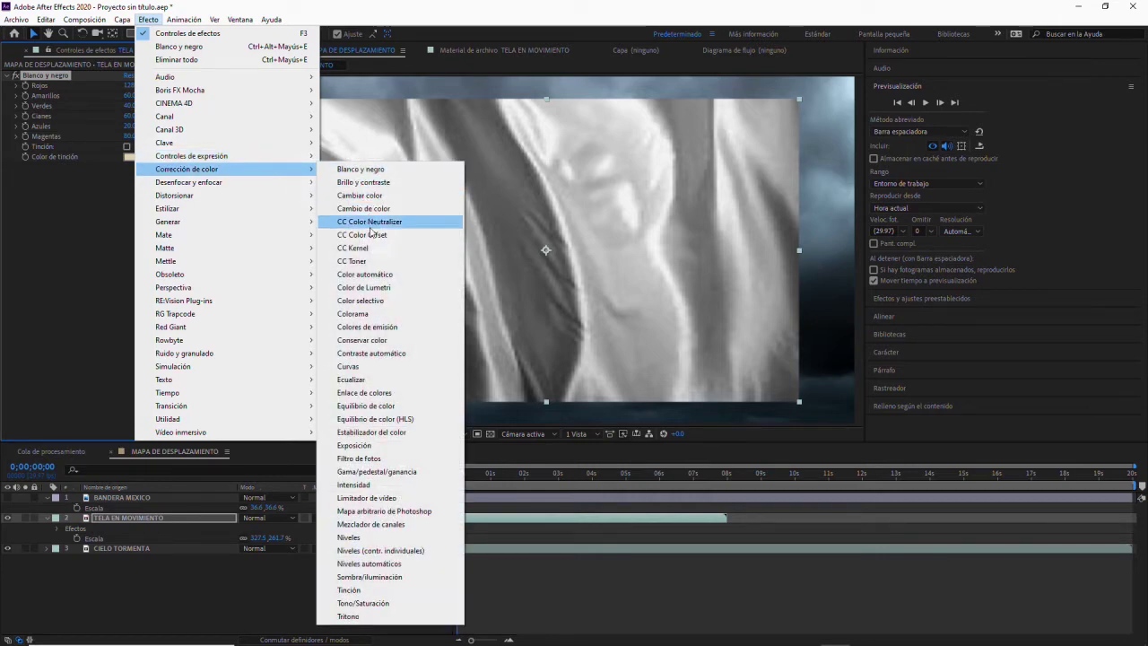
click(370, 538)
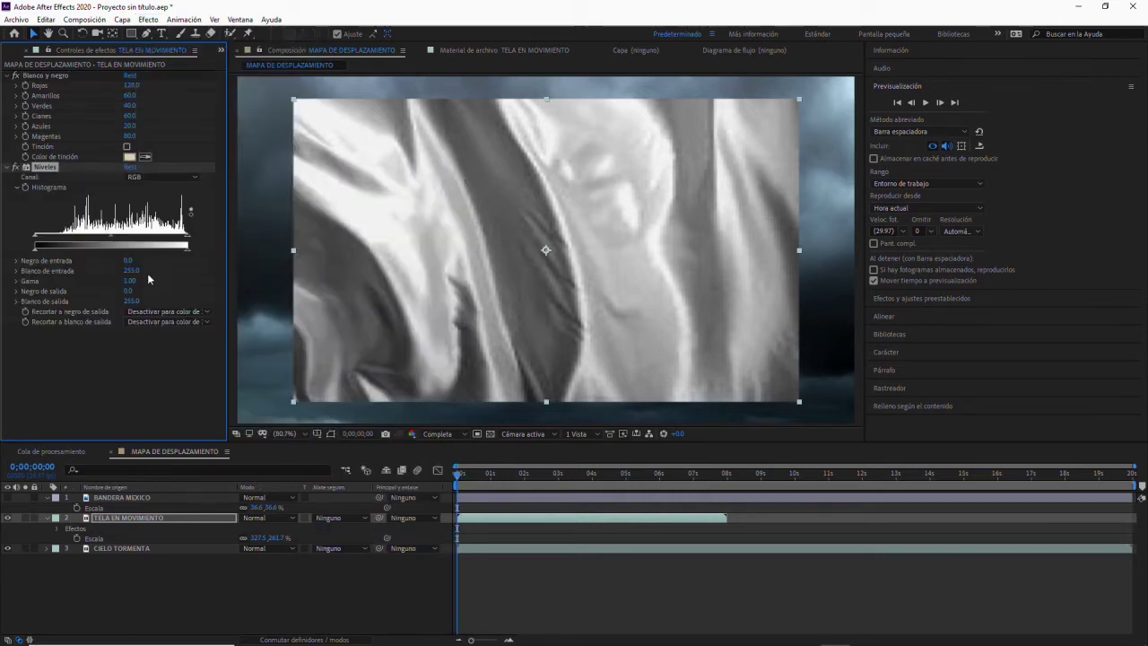
drag(187, 241, 167, 241)
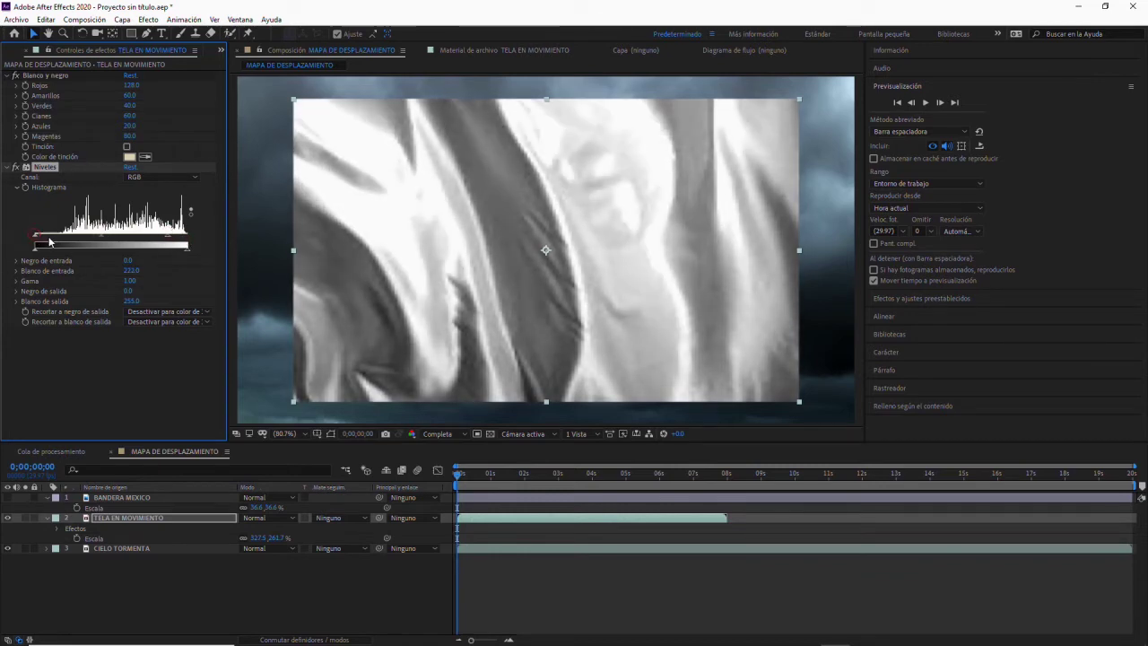
drag(34, 244, 40, 242)
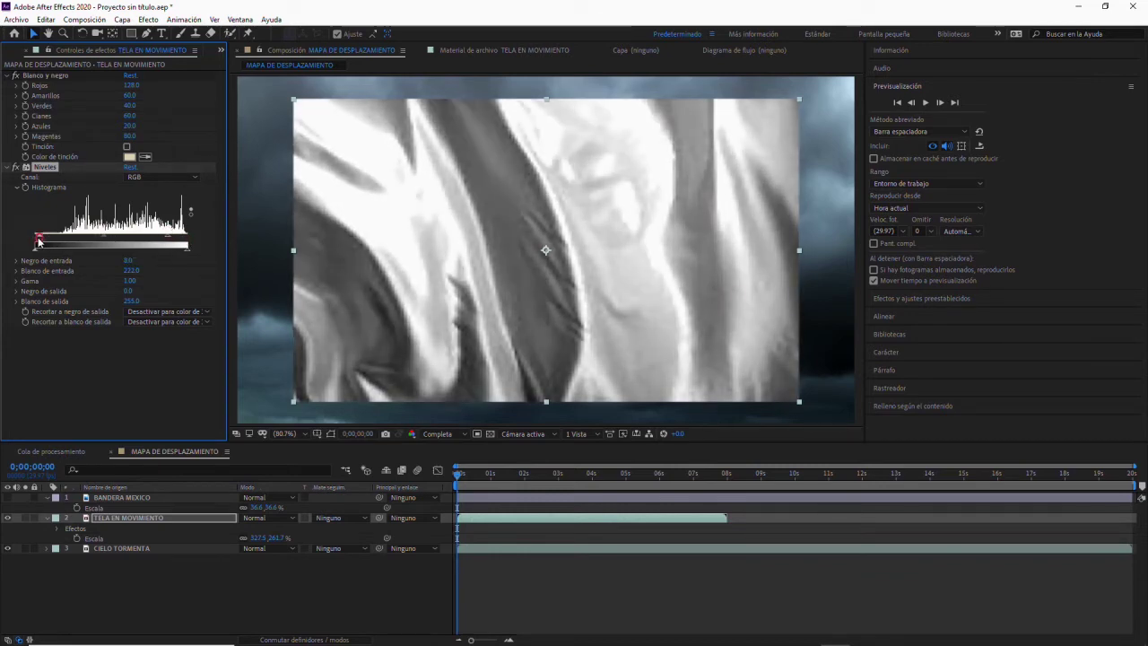
drag(104, 236, 95, 244)
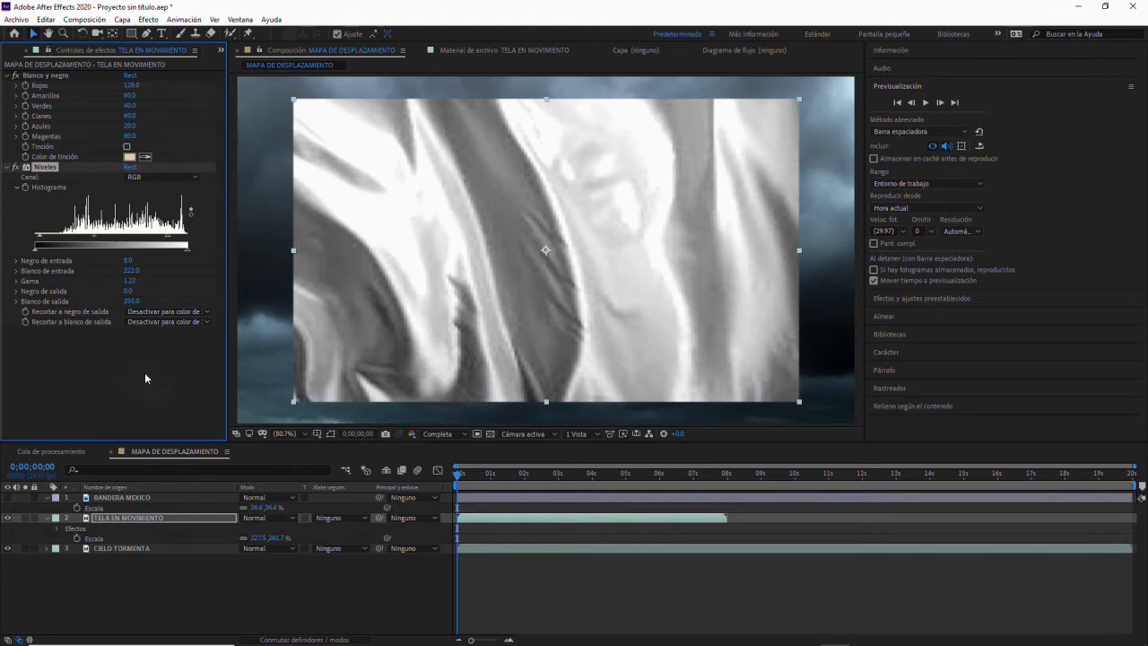
click(121, 519)
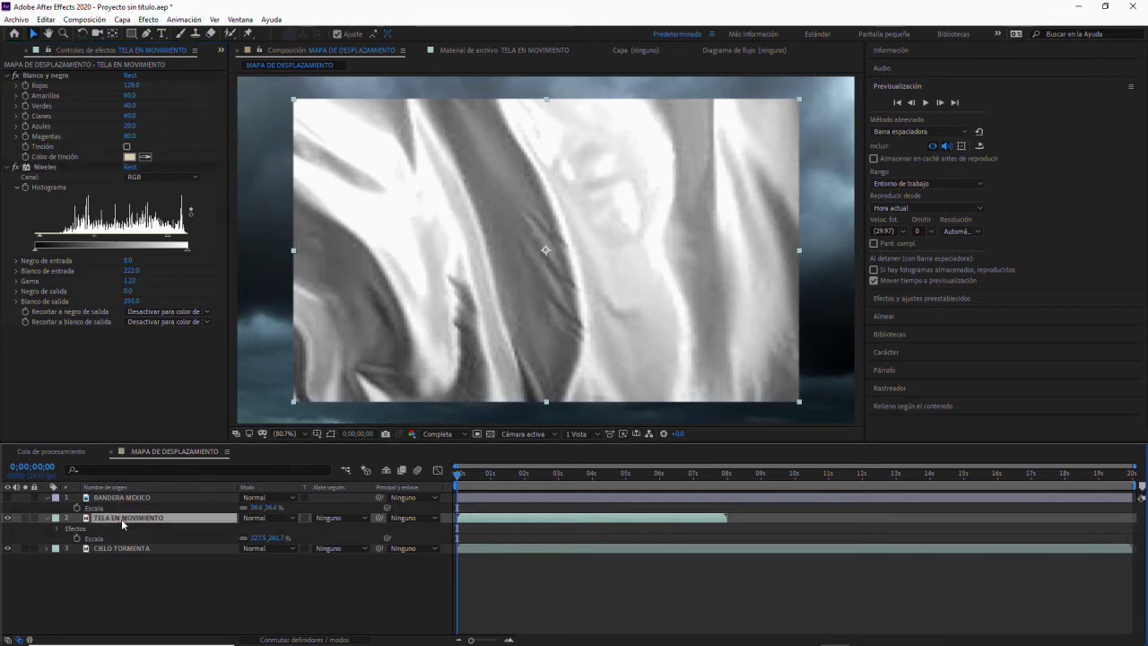
click(150, 20)
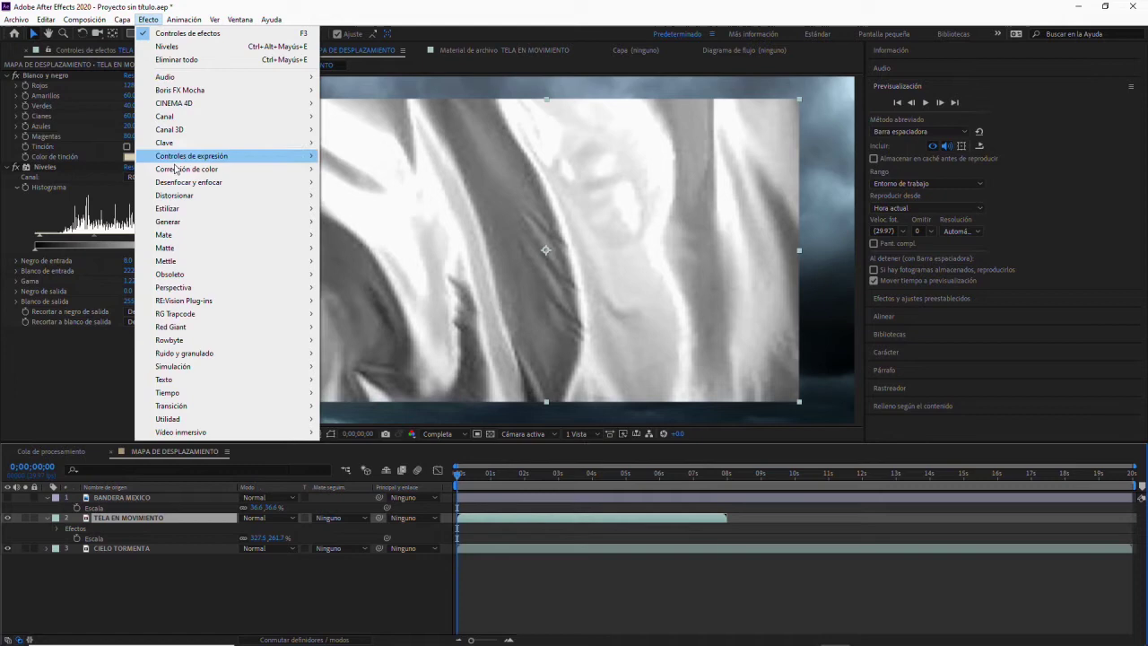
- Apply Desenfoque gaussiano at 5.6 and set Niveles input black to 26 and gamma 1.29
mouse_move(224, 182)
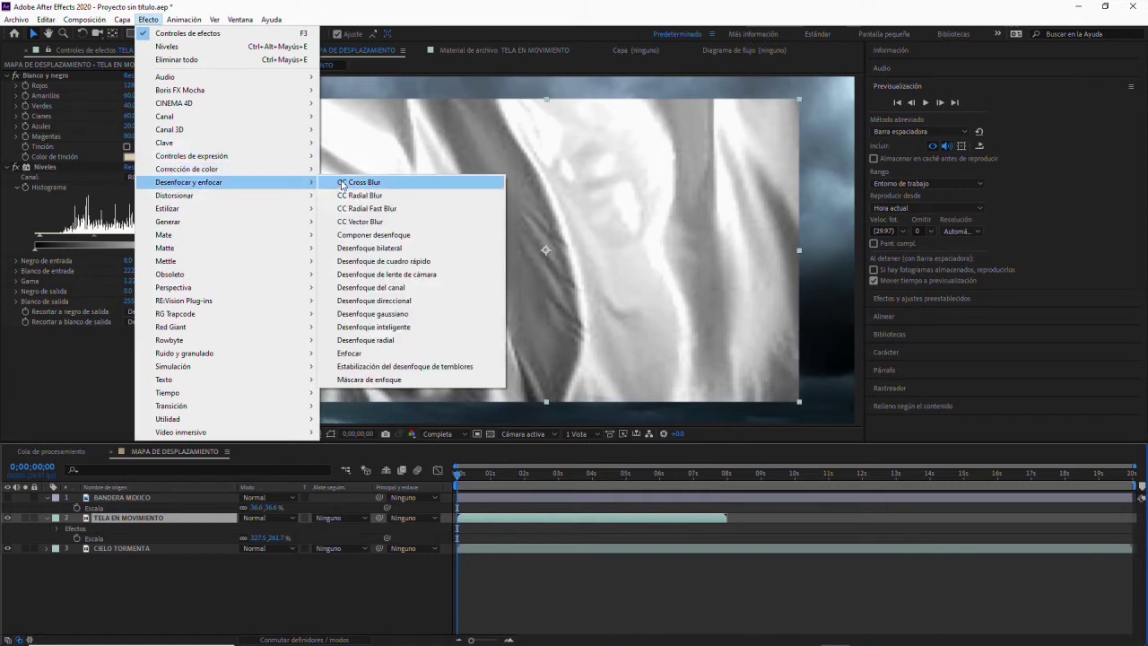
click(402, 316)
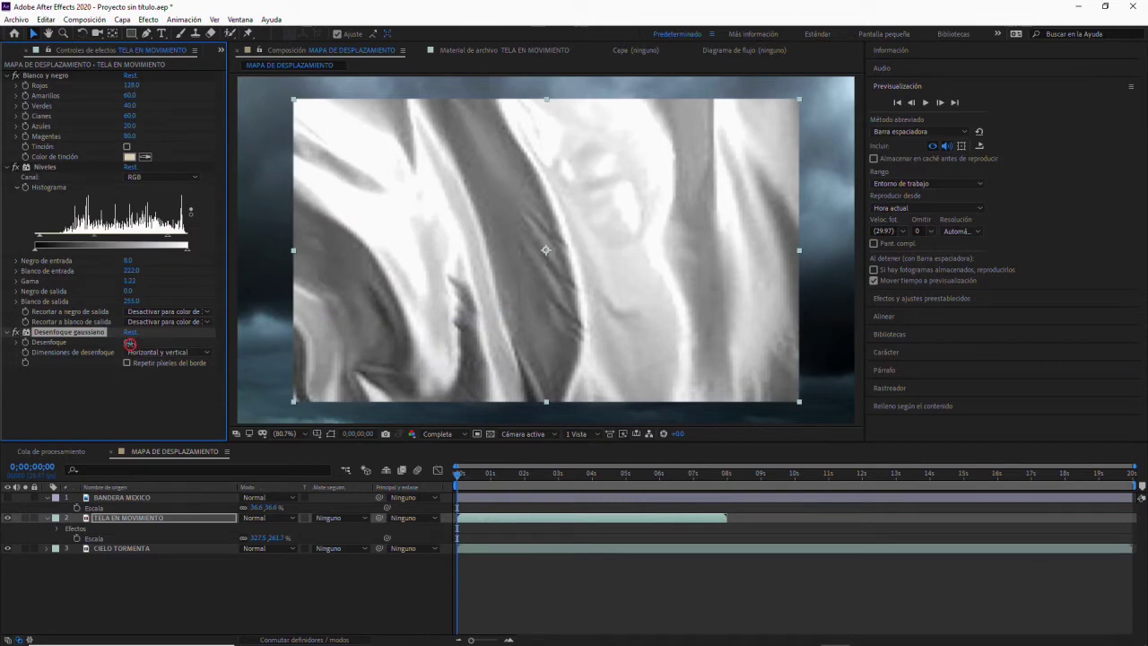
drag(129, 342, 156, 346)
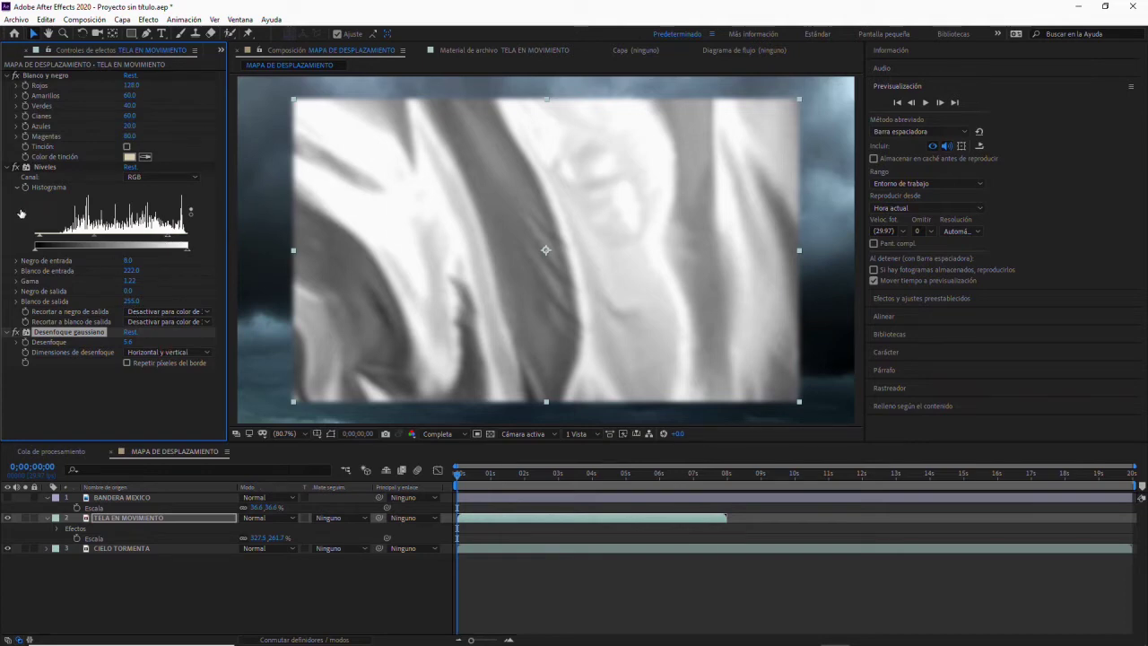
drag(41, 240, 49, 239)
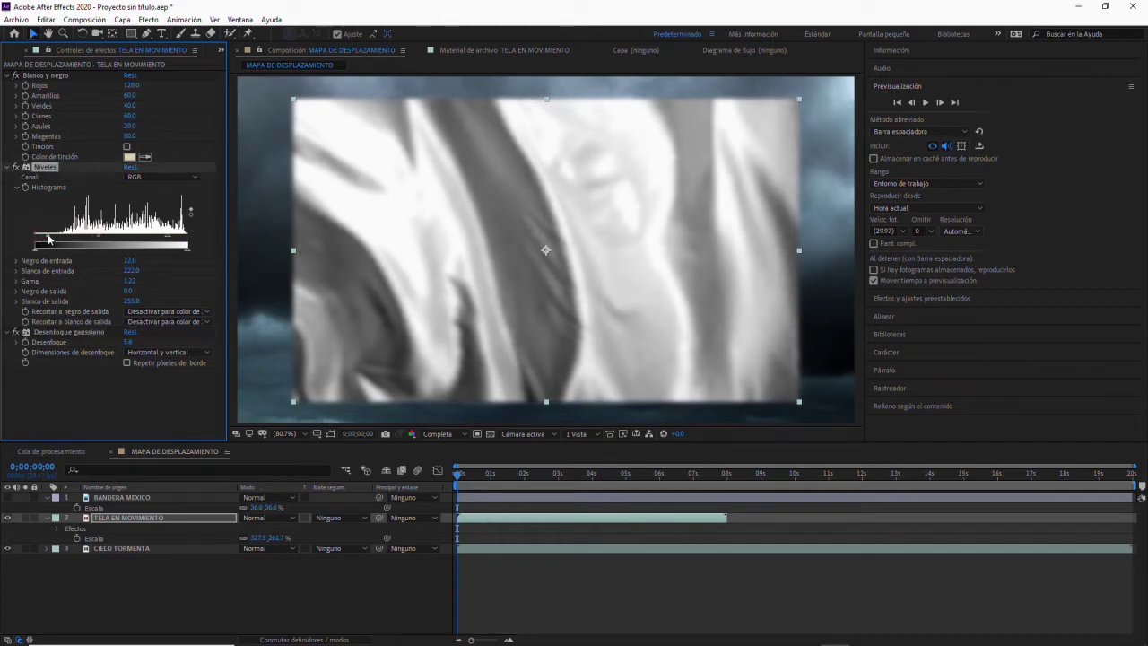
drag(118, 244, 97, 242)
- Inspect the effects applied to the grey cloth layer (layer 2)
click(222, 50)
click(262, 67)
click(222, 51)
click(252, 79)
click(47, 519)
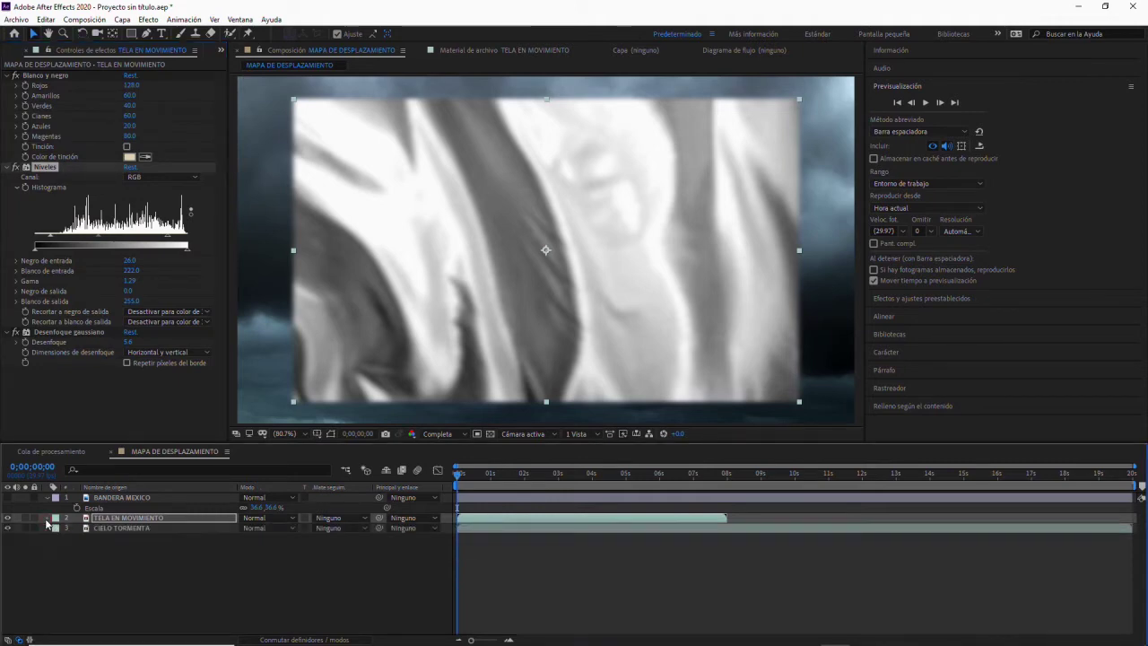
click(47, 518)
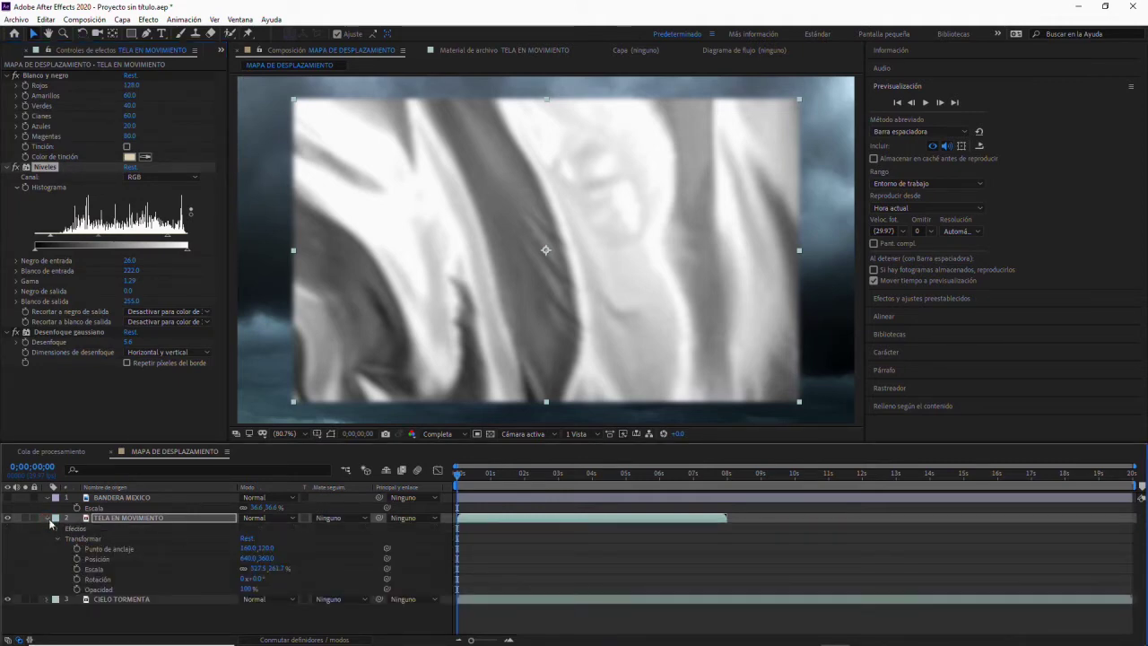
click(58, 528)
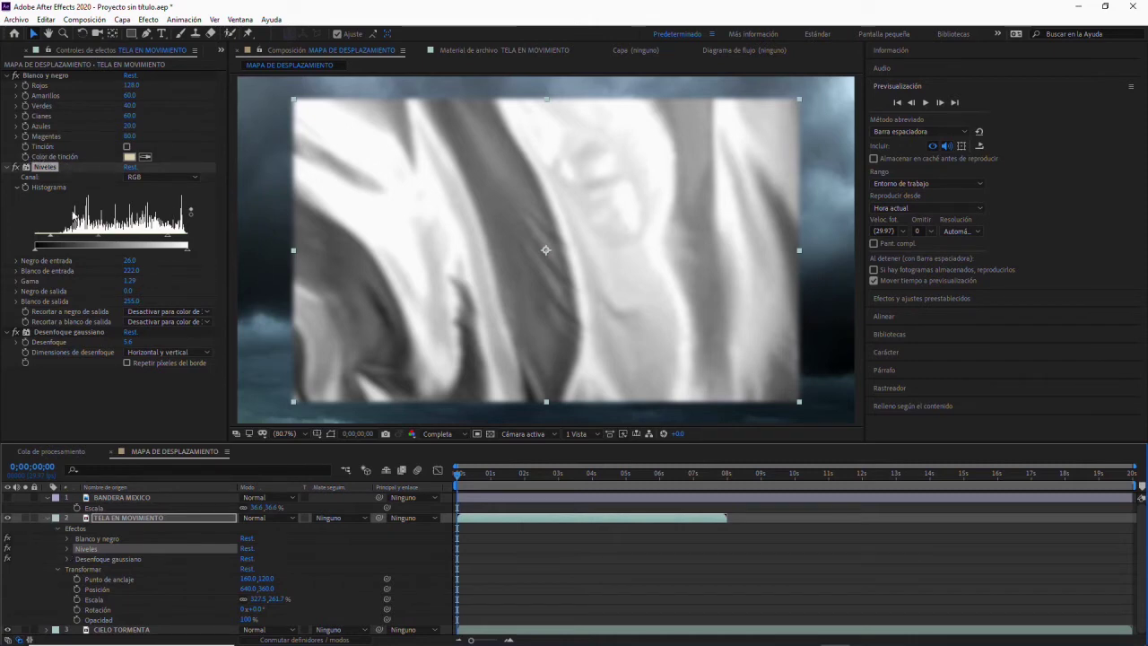
- Collapse the layer properties and turn on visibility for BANDERA MEXICO
click(47, 518)
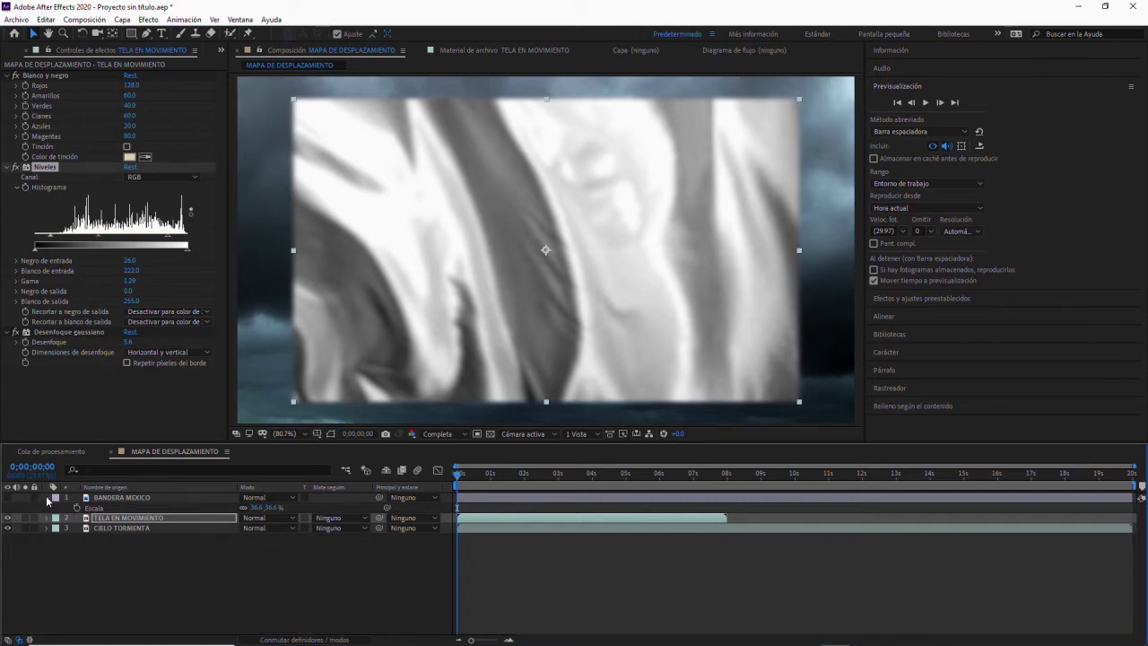
click(47, 498)
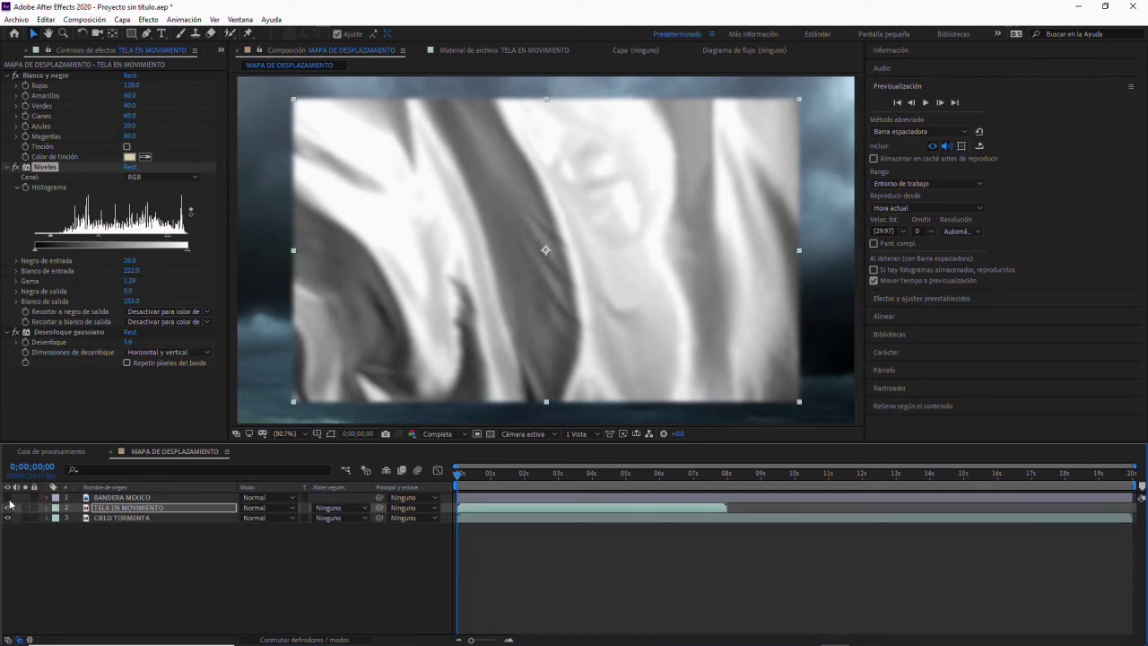
click(7, 497)
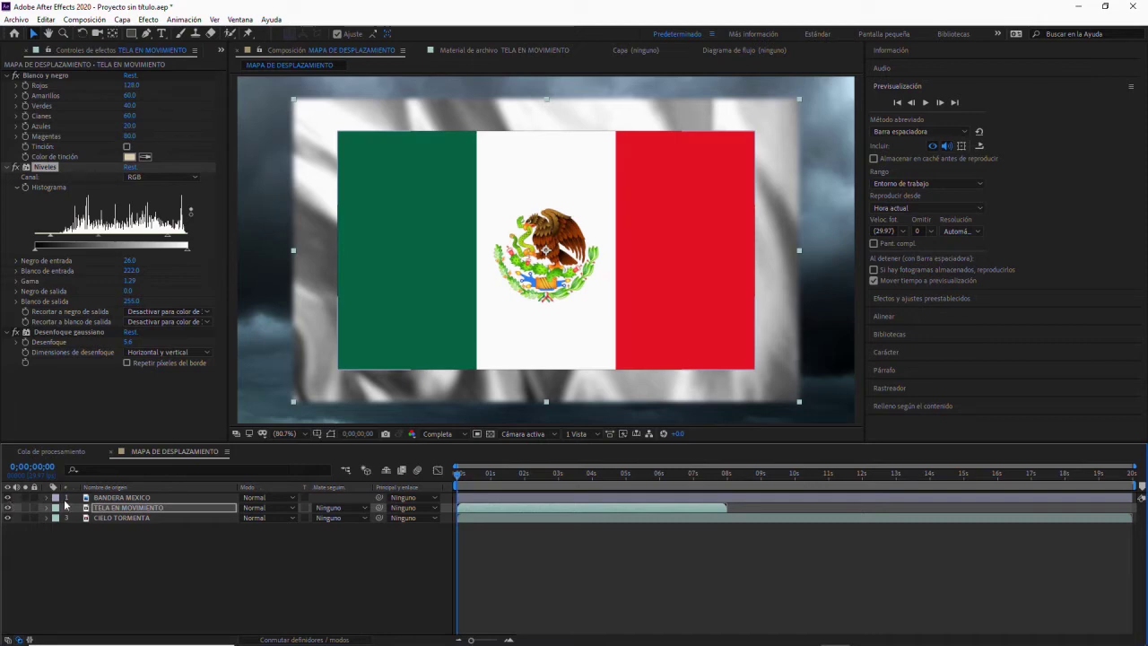
- Switch to the Proyecto panel and inspect the BANDERA MEXICO and TELA EN MOVIMIENTO footage
click(221, 49)
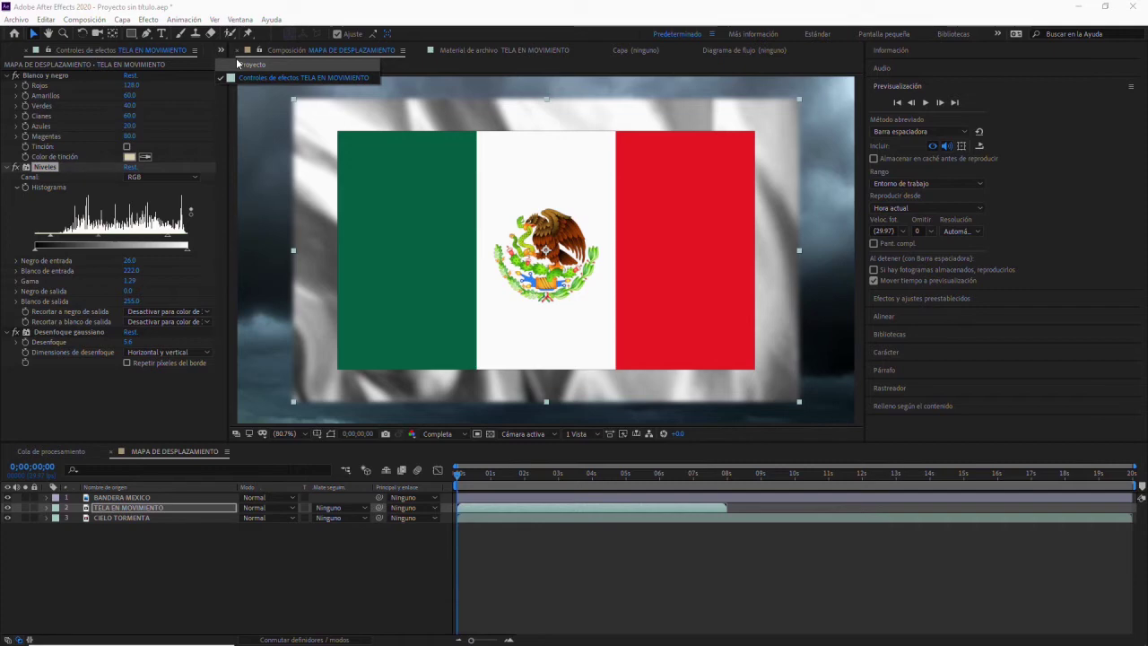
click(252, 65)
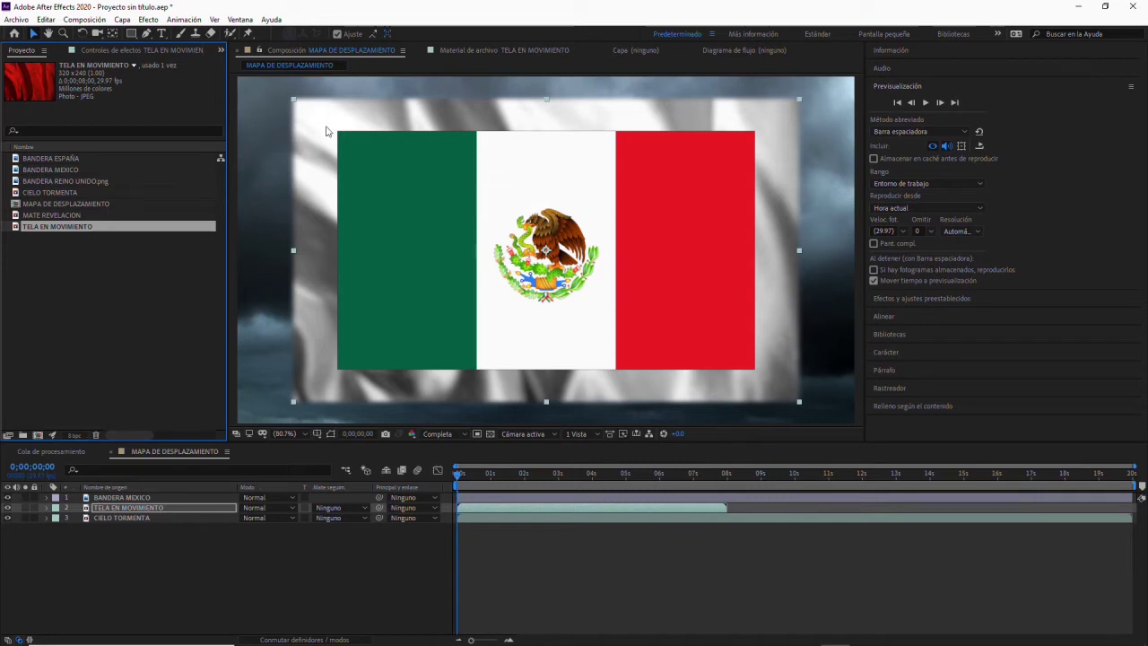
click(50, 171)
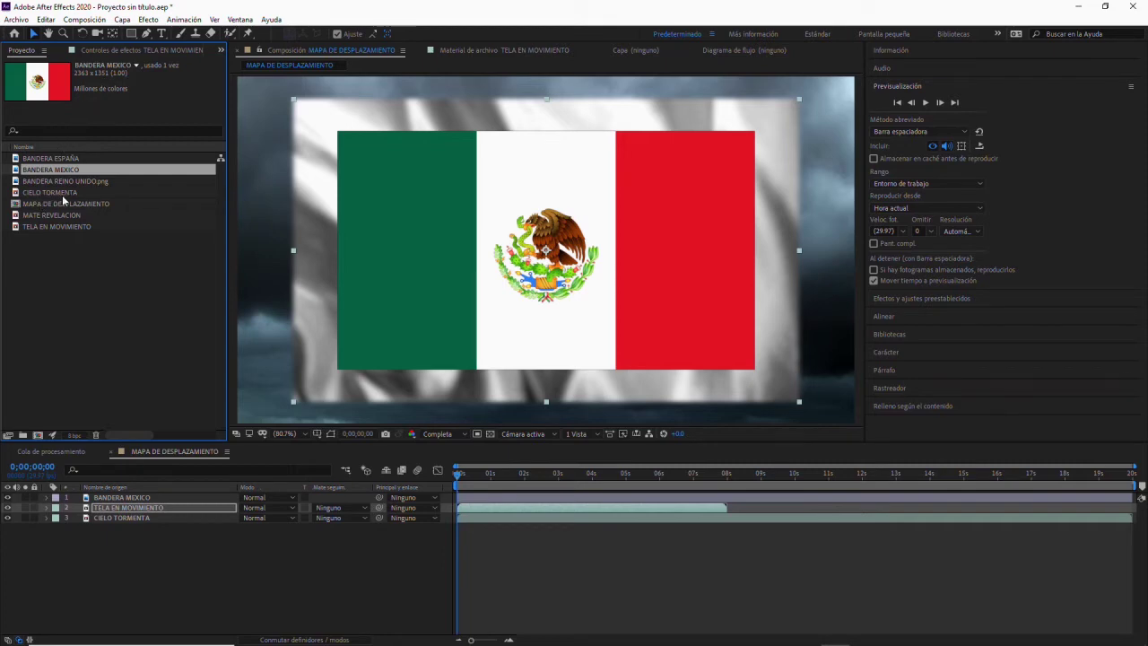
click(43, 225)
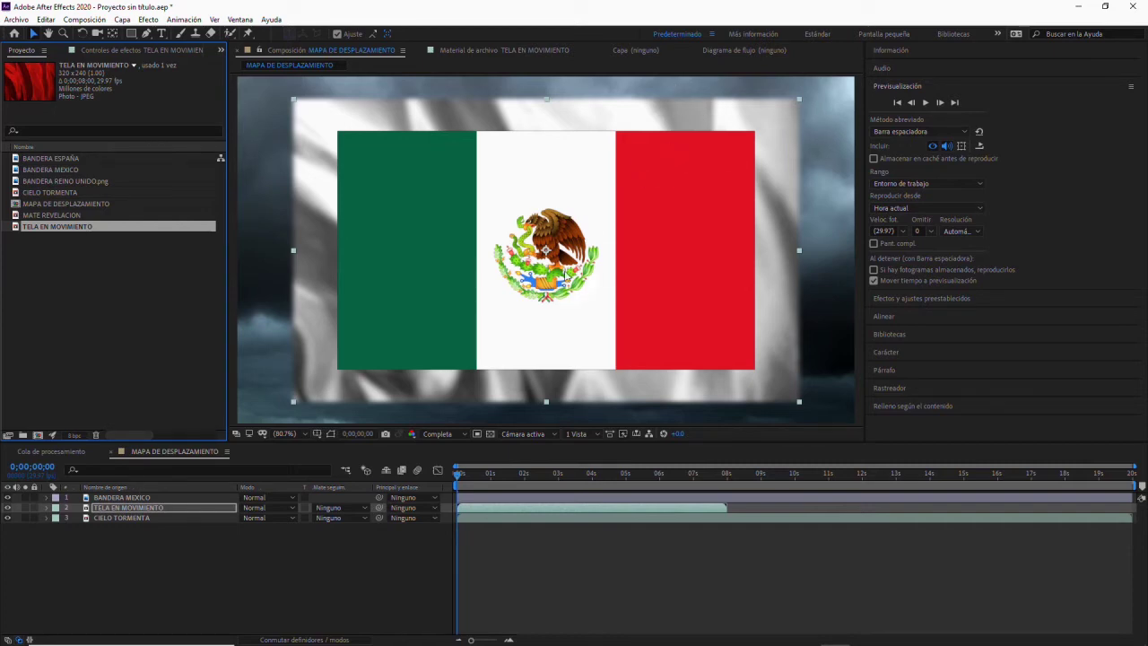
- Zoom the viewer out to 50% and select the TELA EN MOVIMIENTO layer
key(comma)
key(comma)
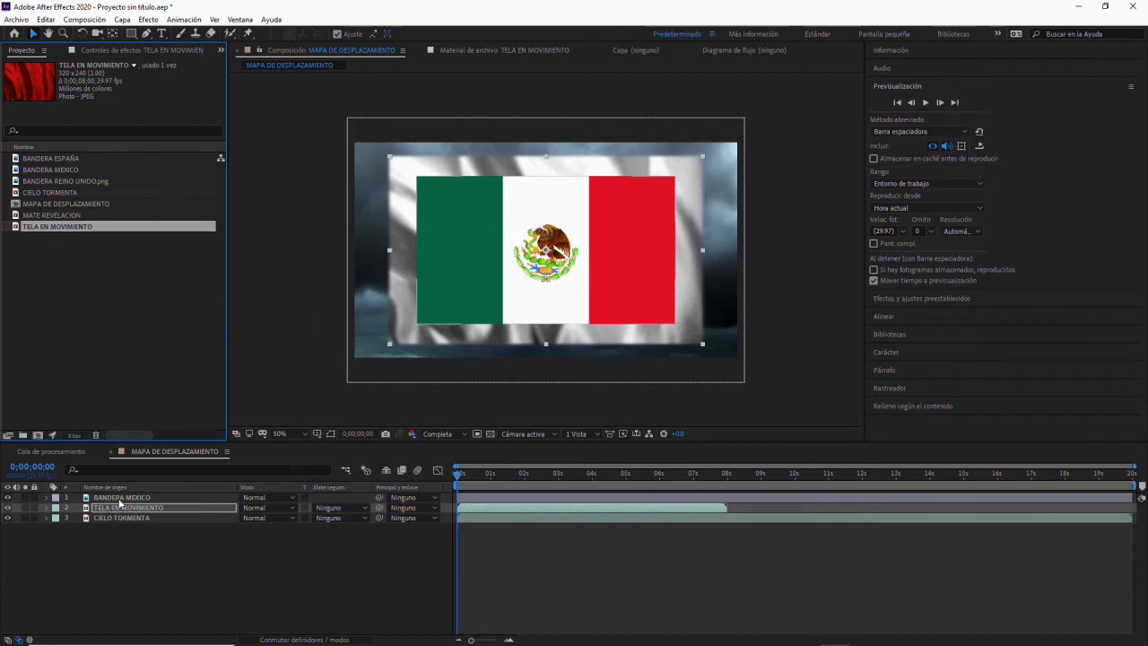
click(112, 497)
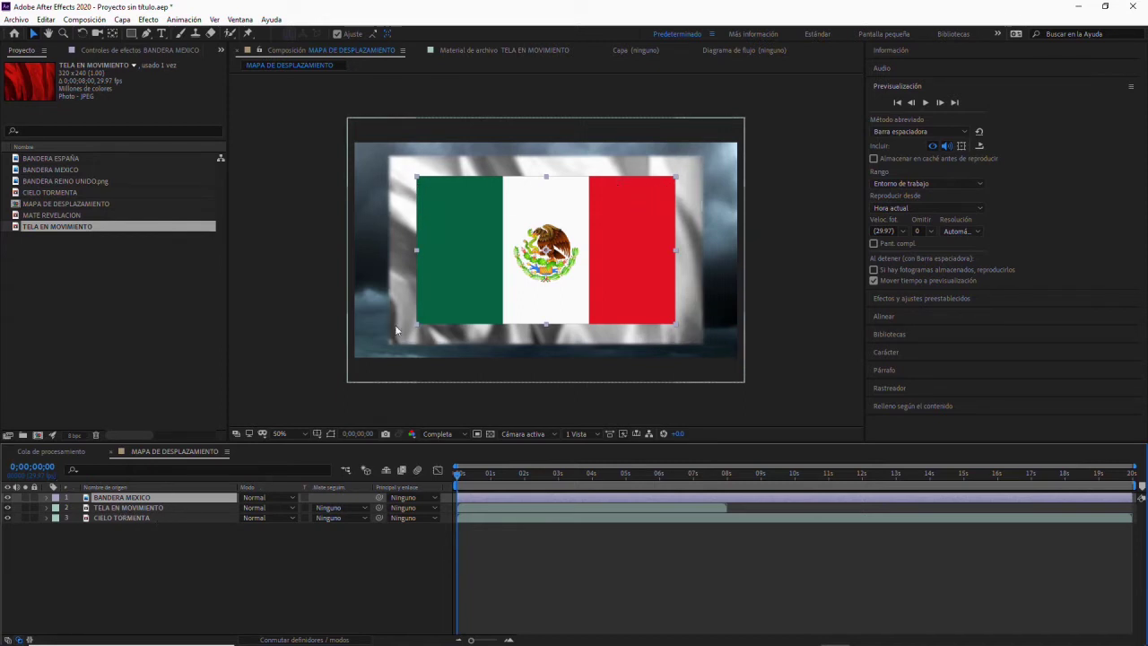
click(119, 508)
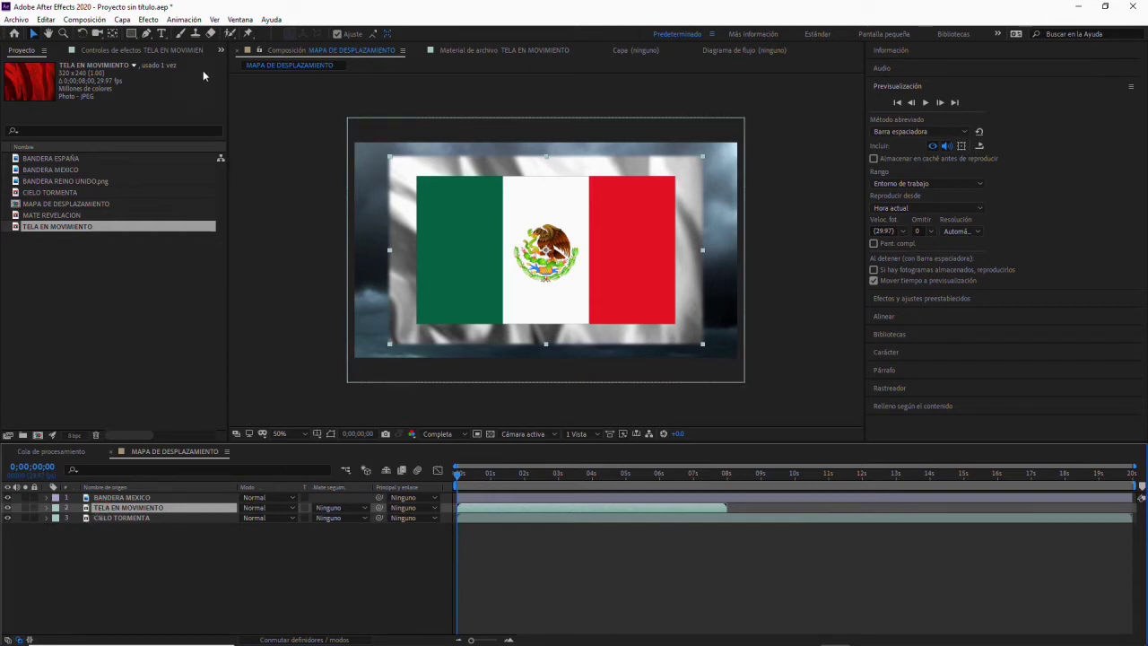
click(123, 20)
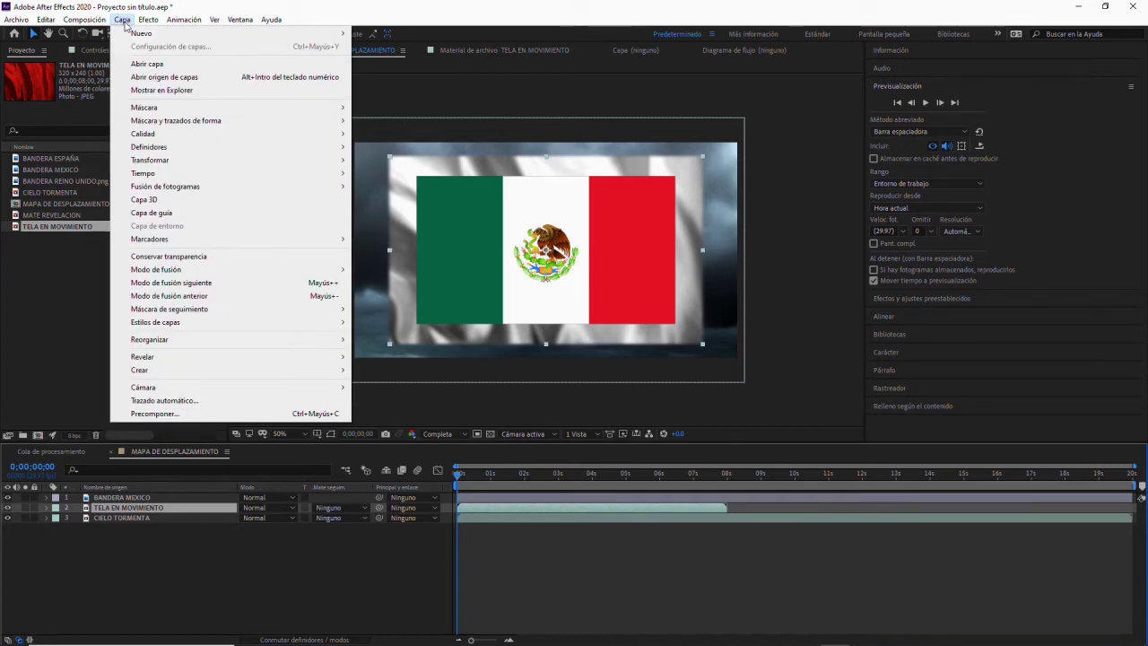
- Precompose the cloth layer as 'TELA EN MOVIMIENTO Comp', transferring all attributes to it
click(162, 416)
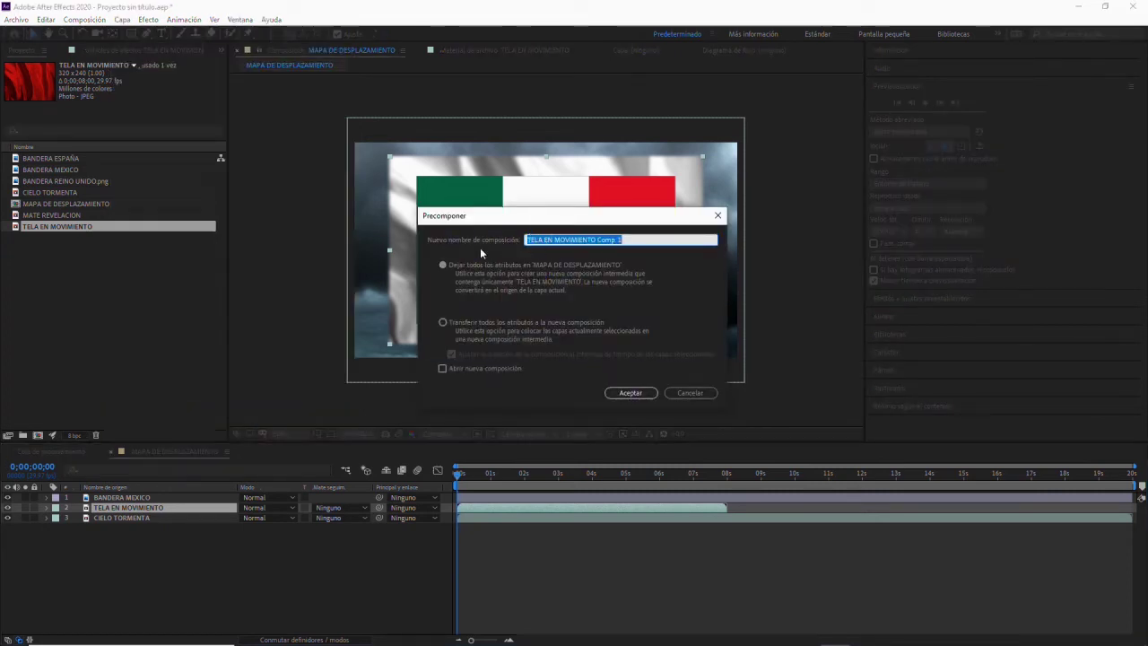
click(600, 240)
drag(600, 240, 628, 240)
key(BackSpace)
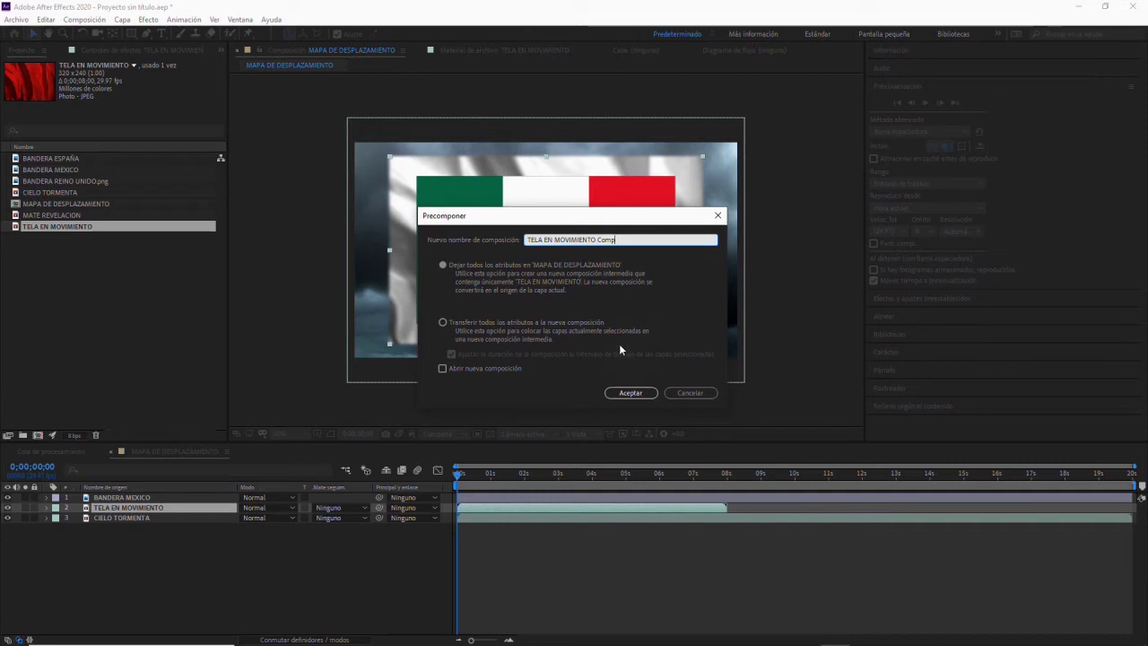
click(458, 325)
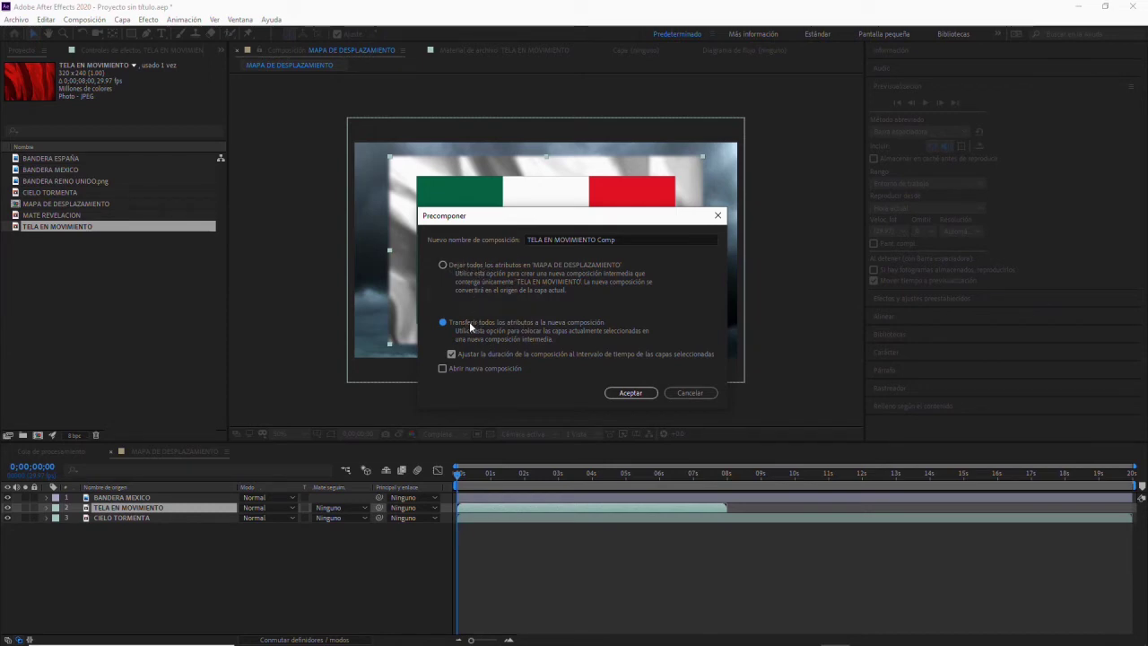
click(632, 394)
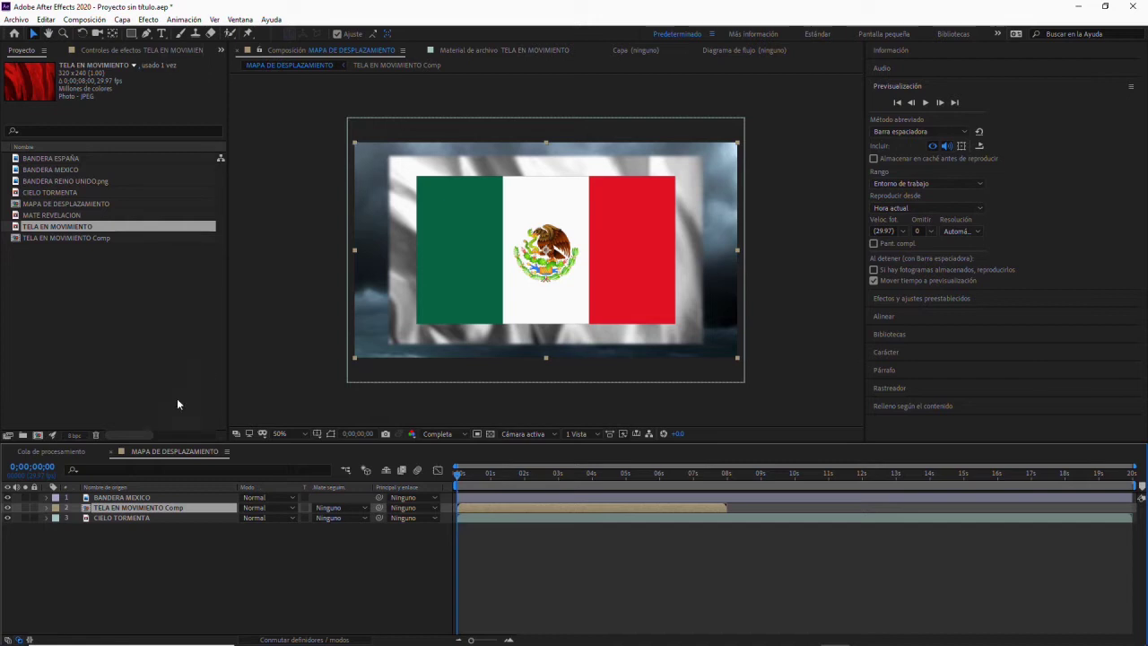
- Enable the transparency grid, hide CIELO TORMENTA, and select BANDERA MEXICO
click(490, 435)
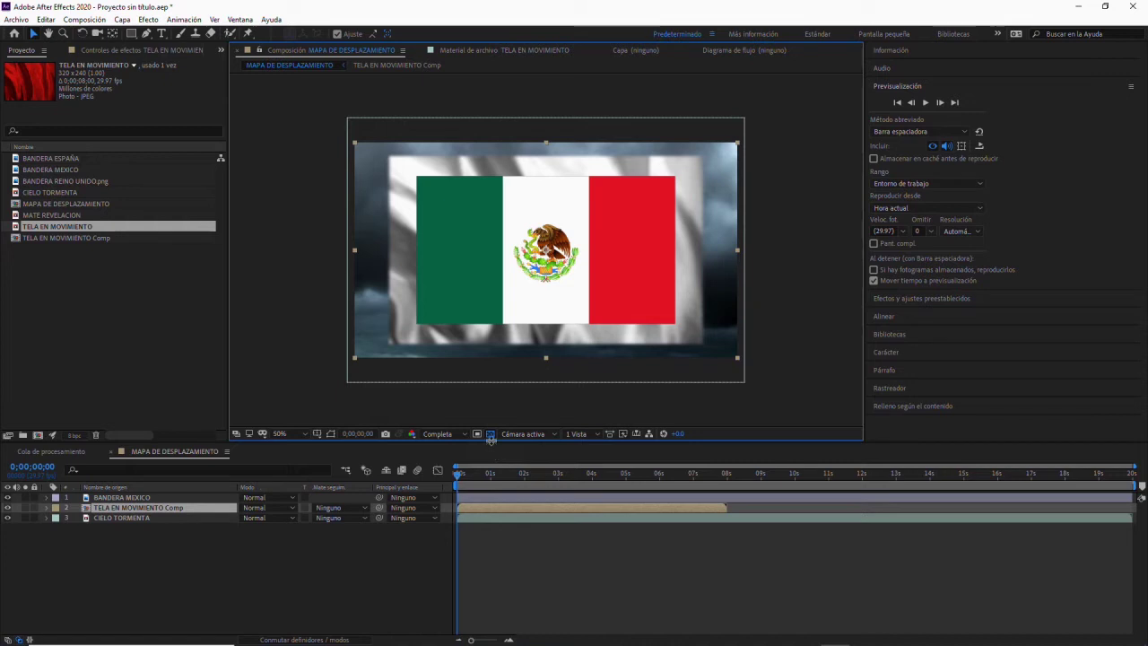
click(7, 518)
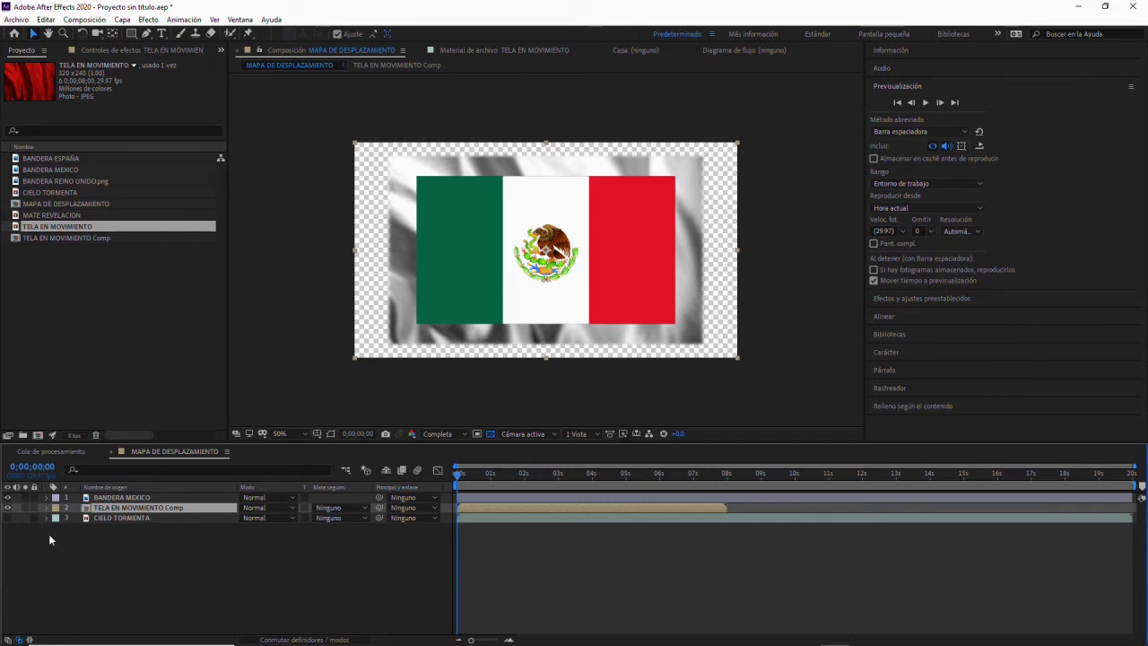
click(98, 499)
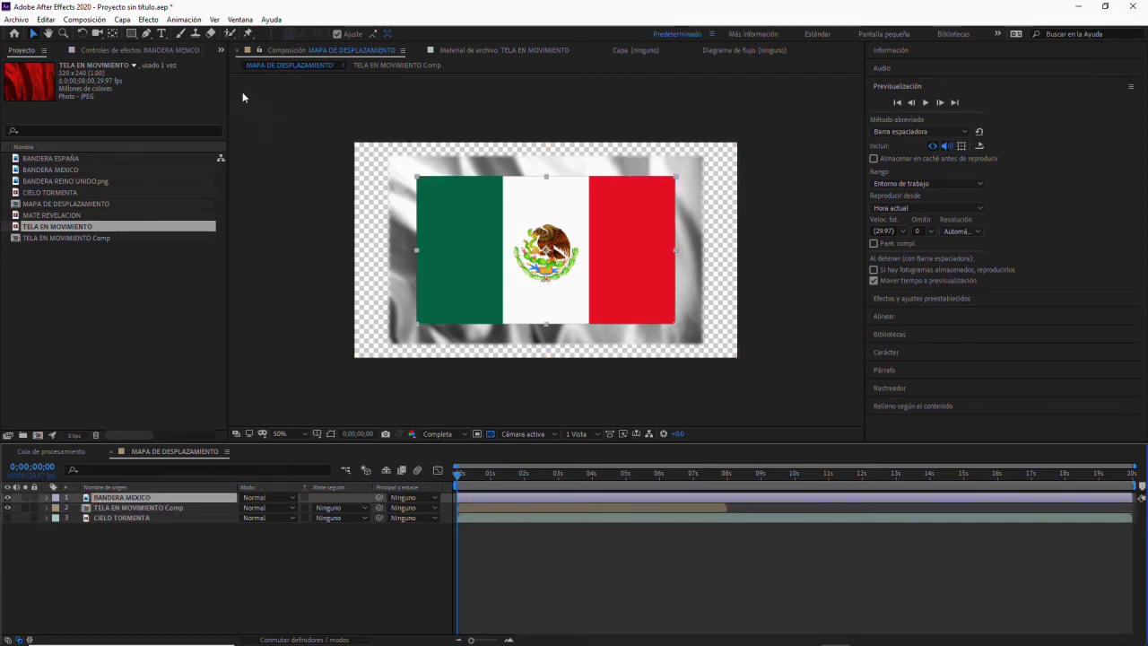
click(124, 21)
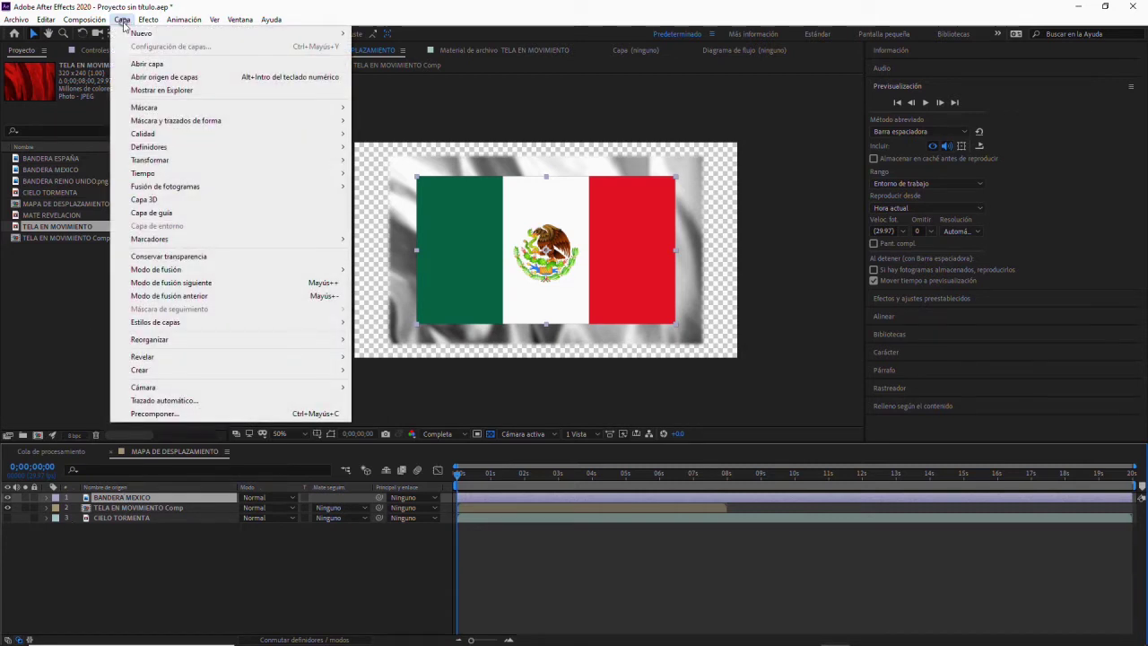
- Precompose the BANDERA MEXICO layer into a new composition named 'BANDERA'
click(153, 575)
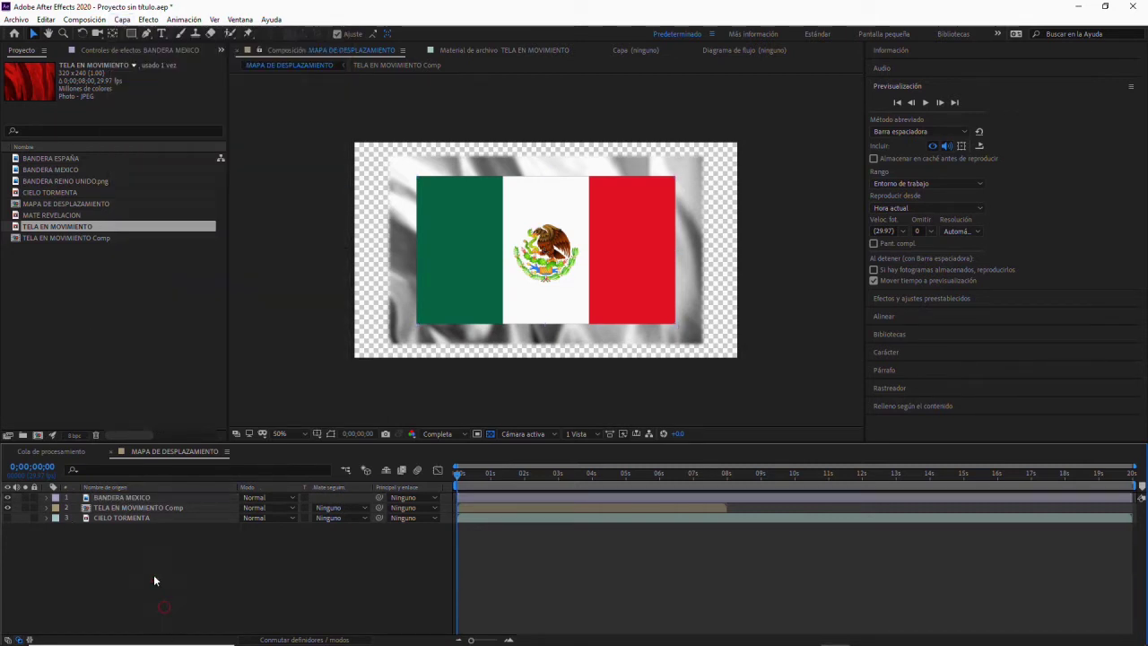
click(121, 498)
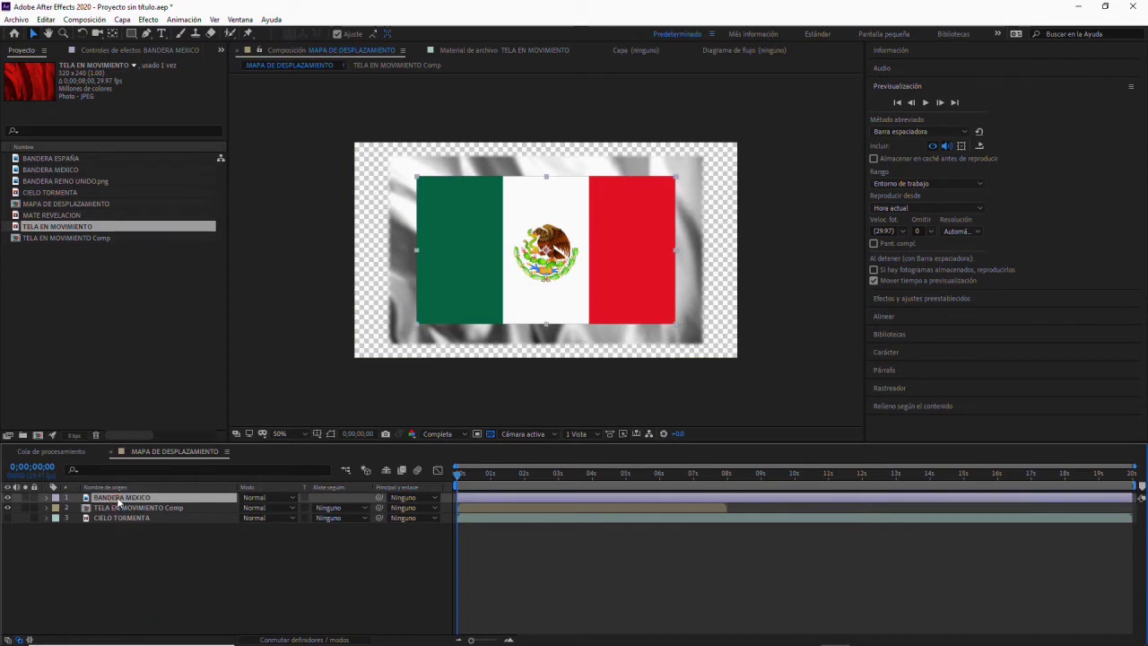
right_click(119, 503)
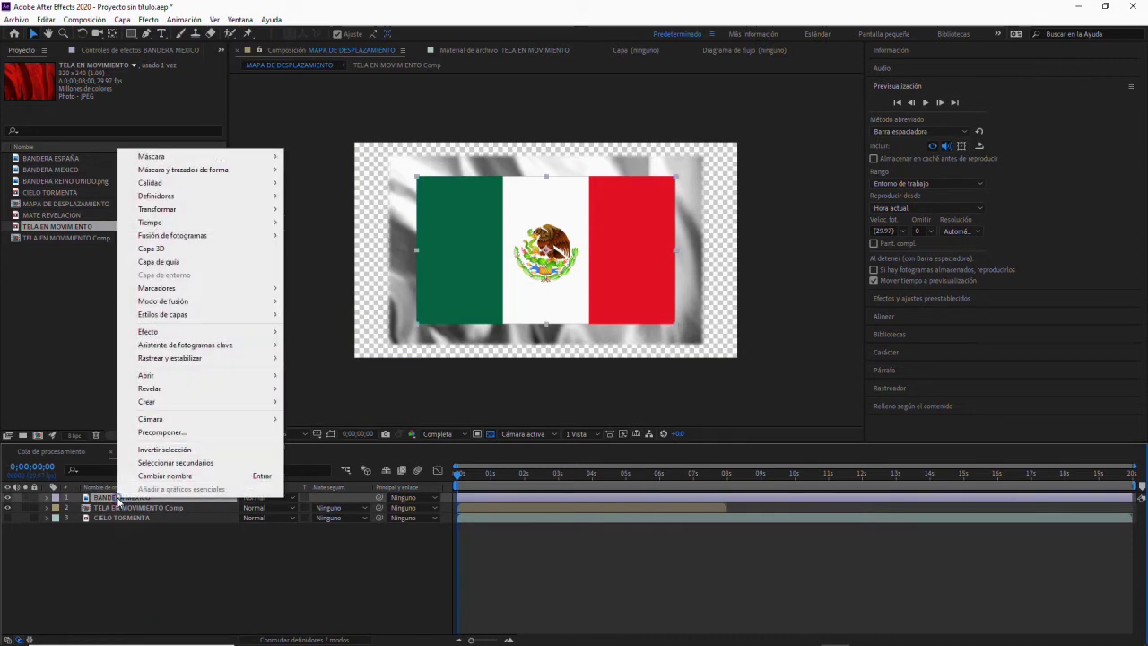
click(212, 435)
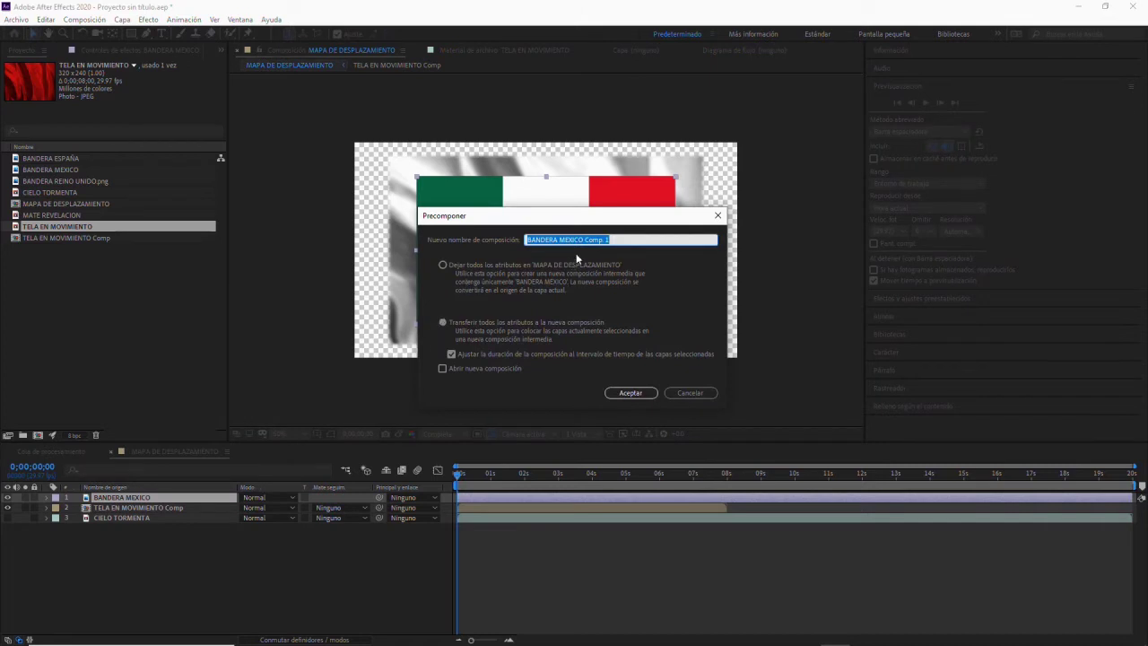
click(606, 239)
drag(556, 240, 657, 241)
key(BackSpace)
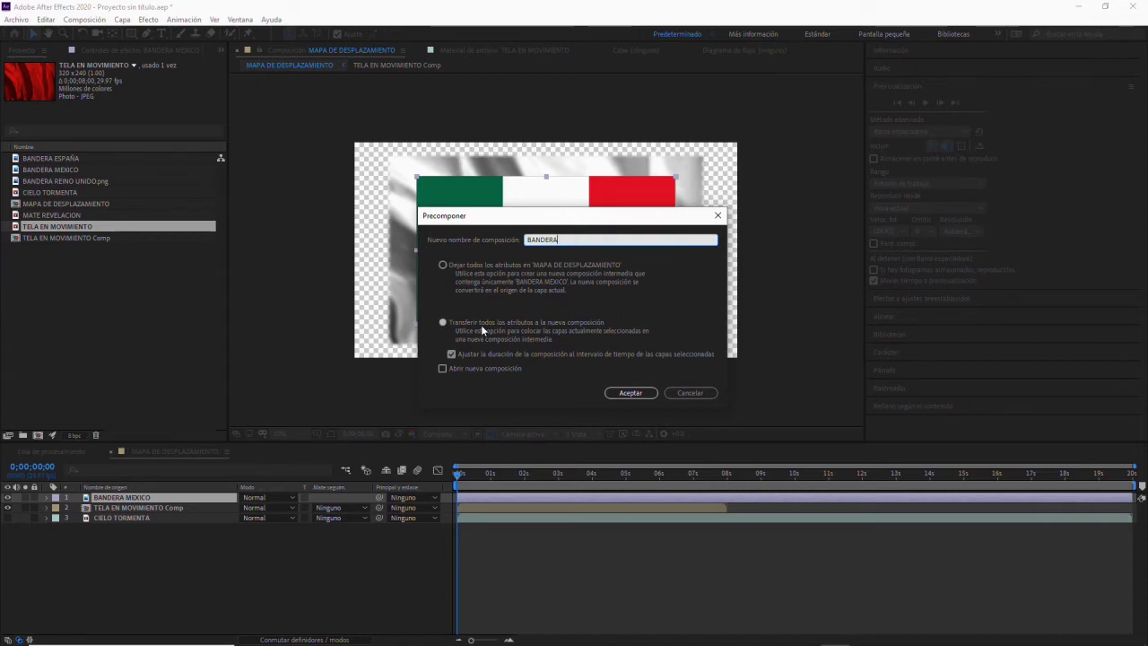
click(631, 395)
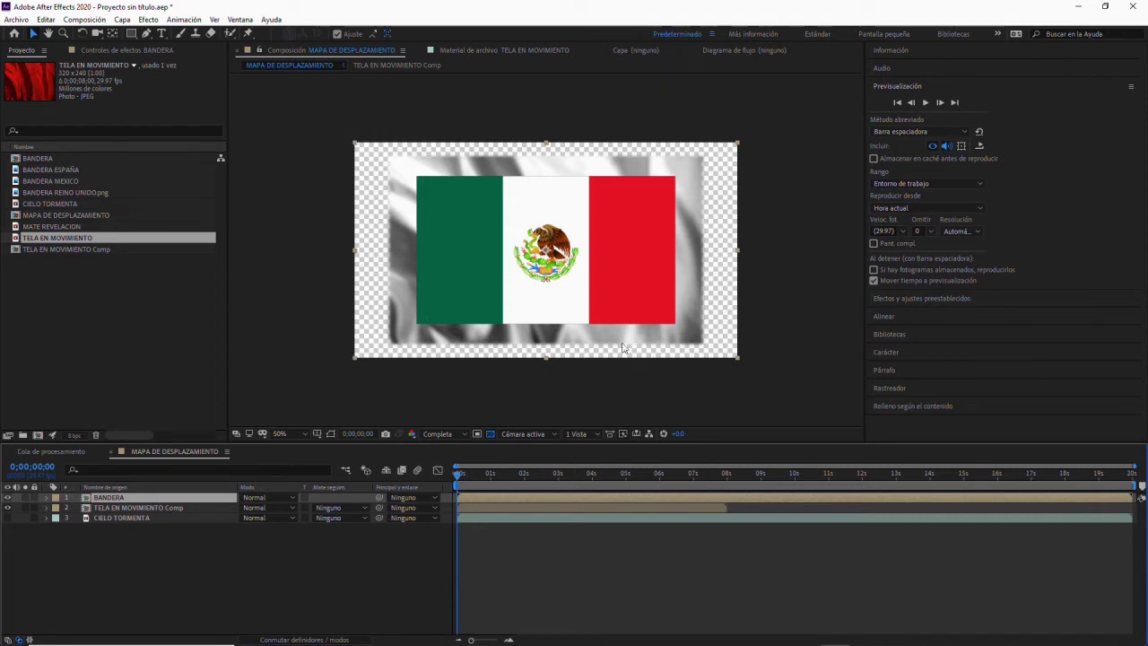
- Turn the CIELO TORMENTA storm sky layer visible again
click(123, 509)
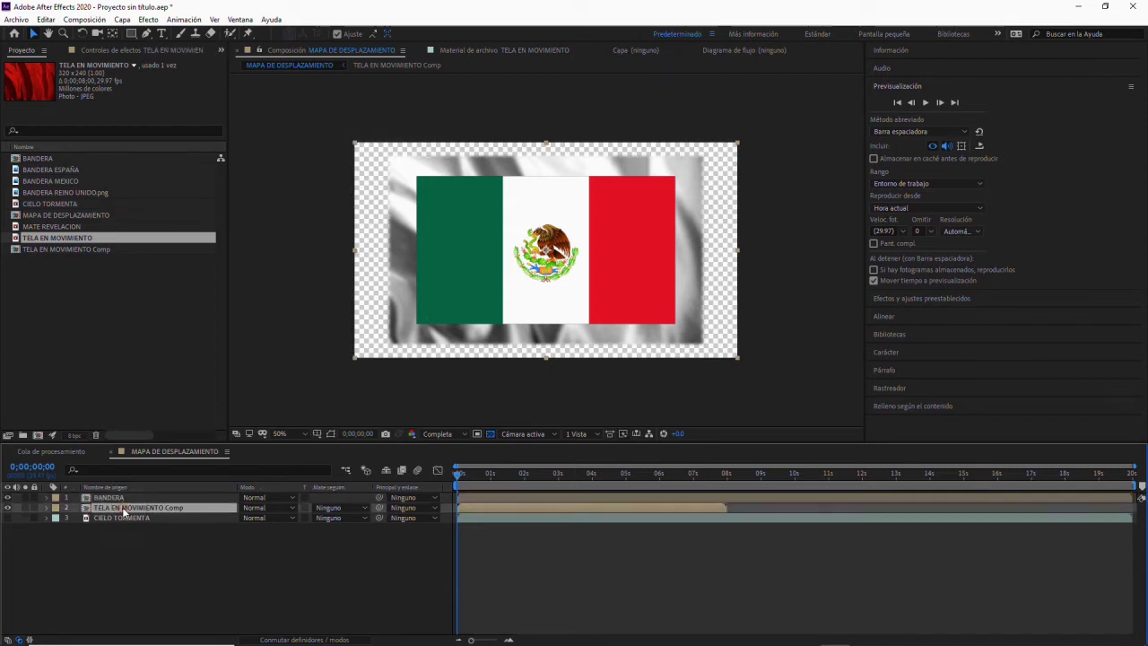
click(117, 498)
click(126, 508)
click(8, 518)
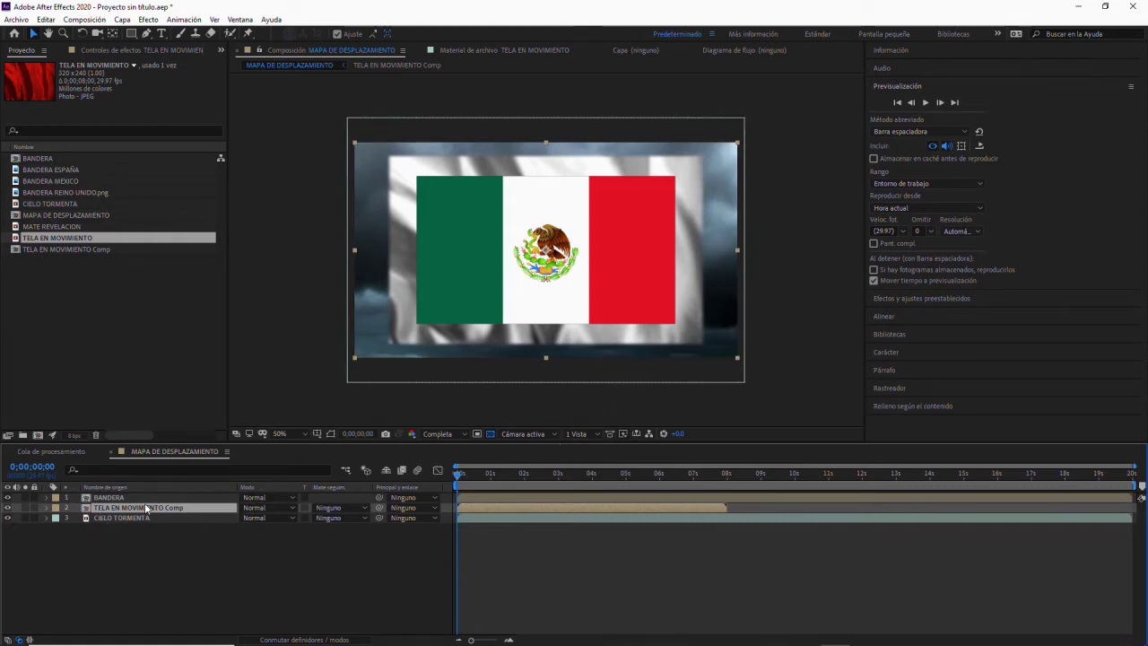
- Apply Distorsionar > Mapa de desplazamiento to the BANDERA layer
click(109, 498)
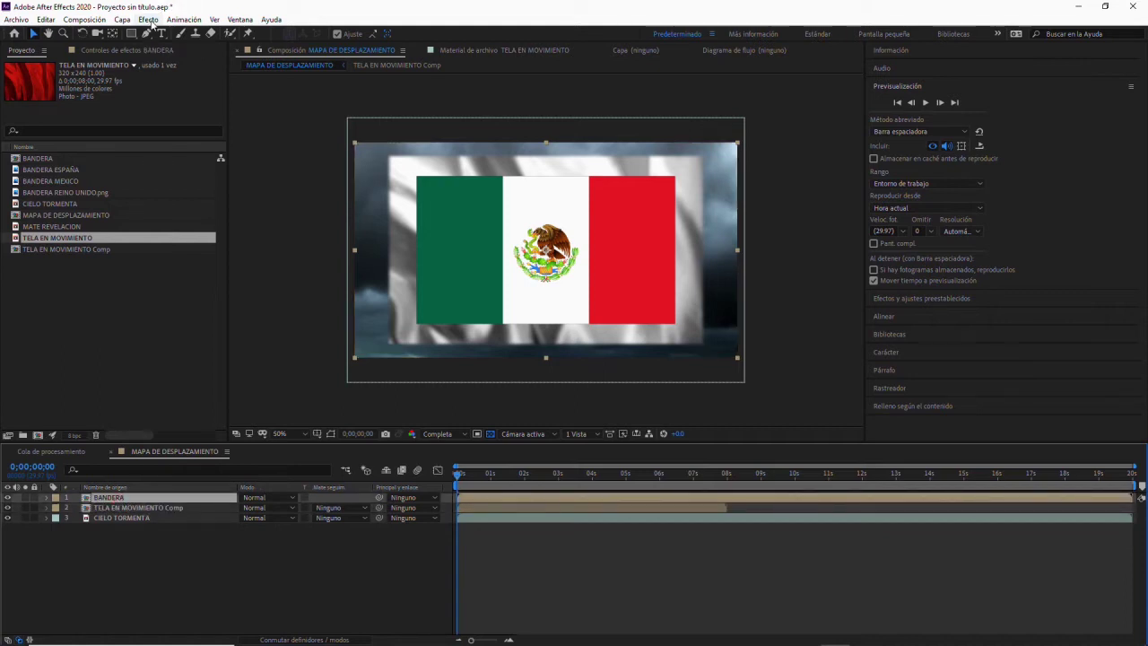
click(149, 20)
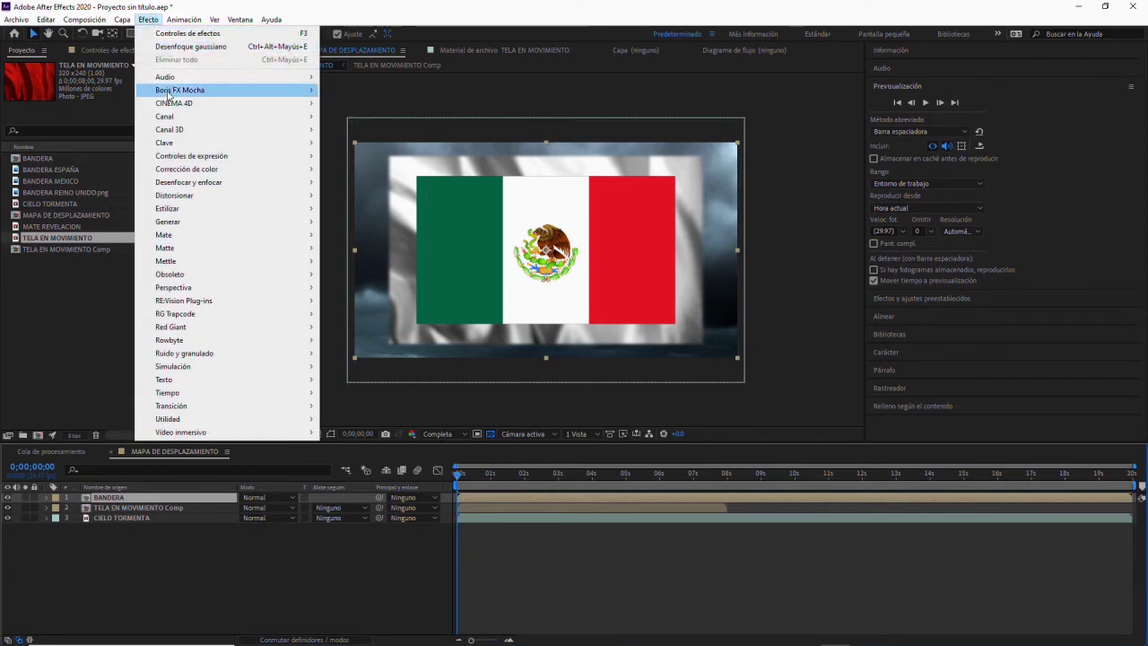
mouse_move(175, 199)
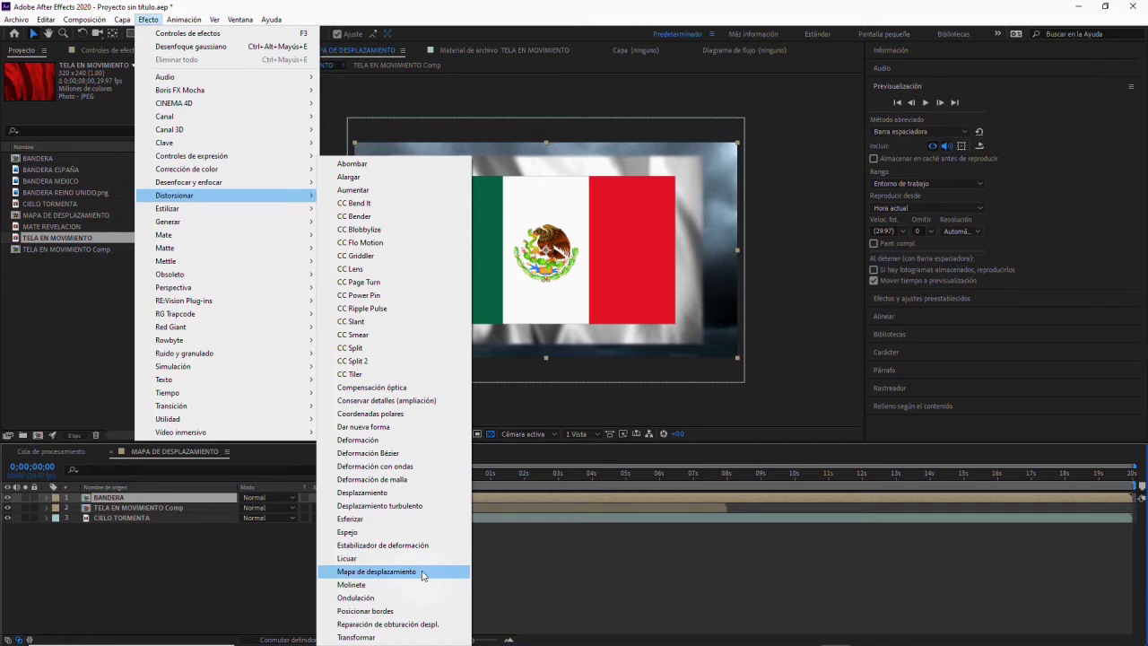
click(421, 572)
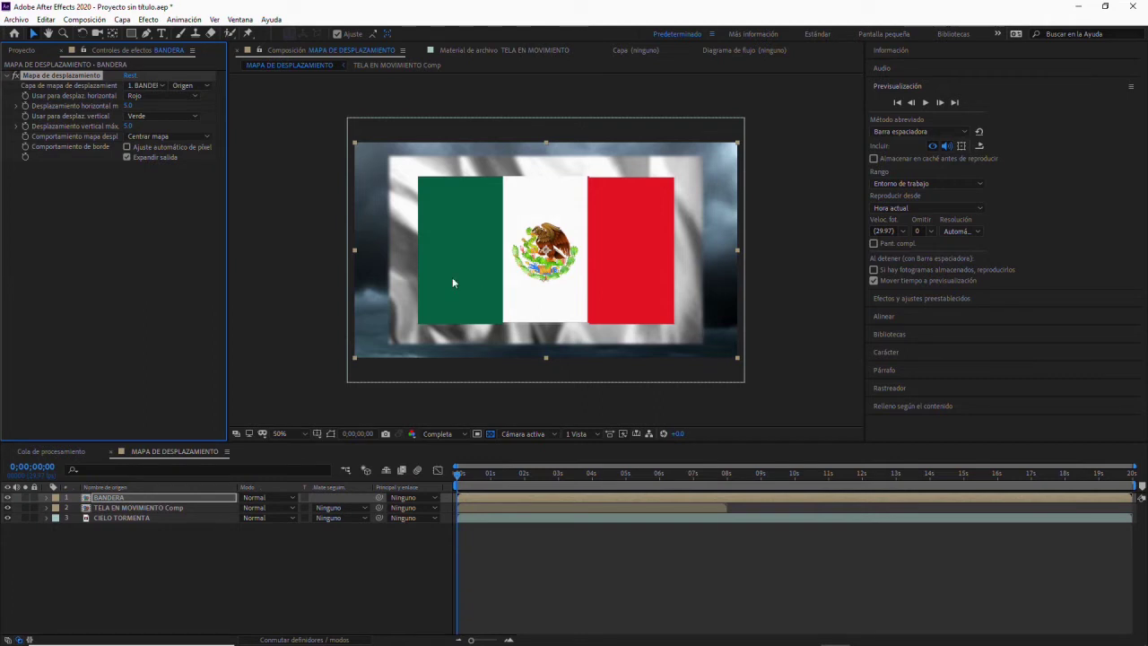
- Set viewer magnification to 'Ajustar al 100%' and toggle the displacement effect off and on
click(306, 433)
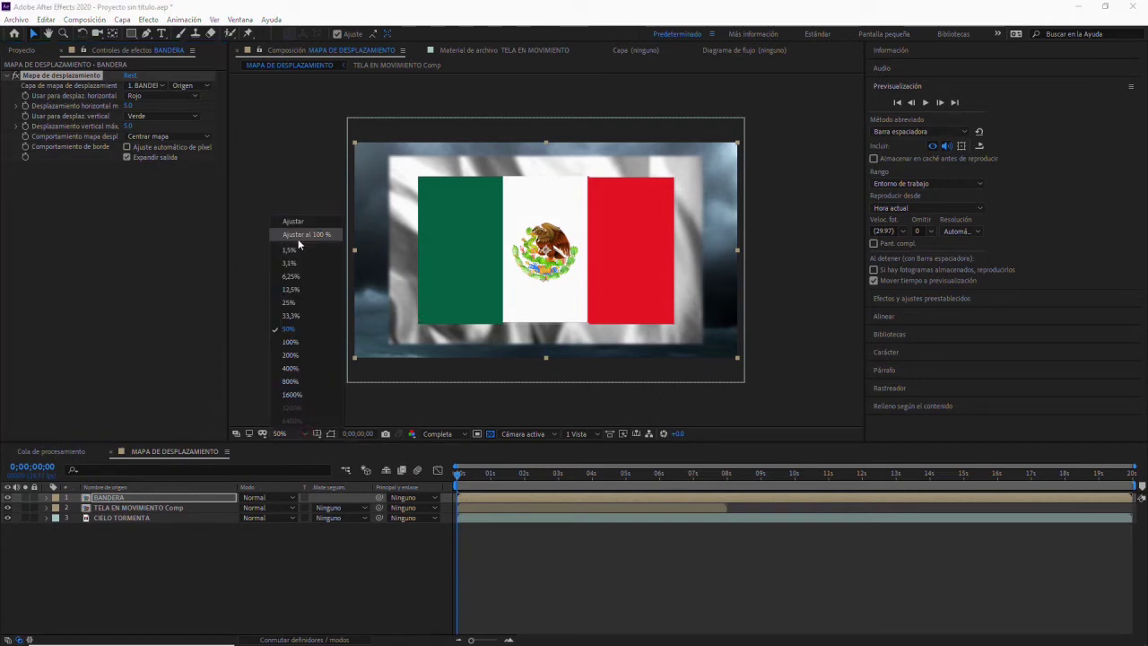
click(299, 235)
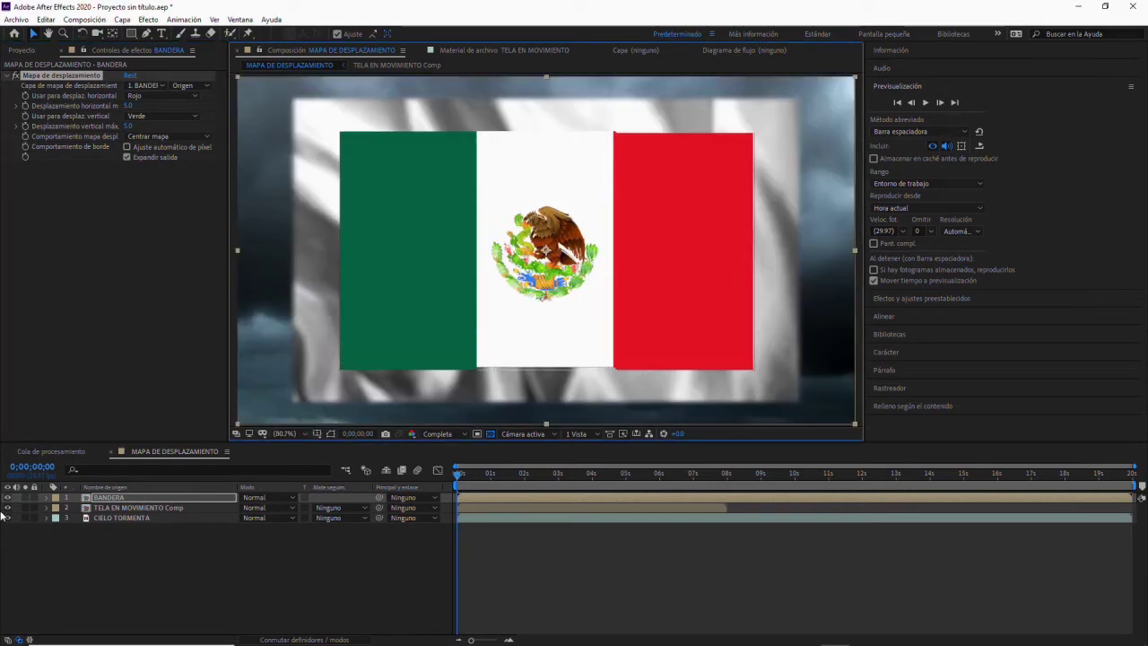
click(14, 76)
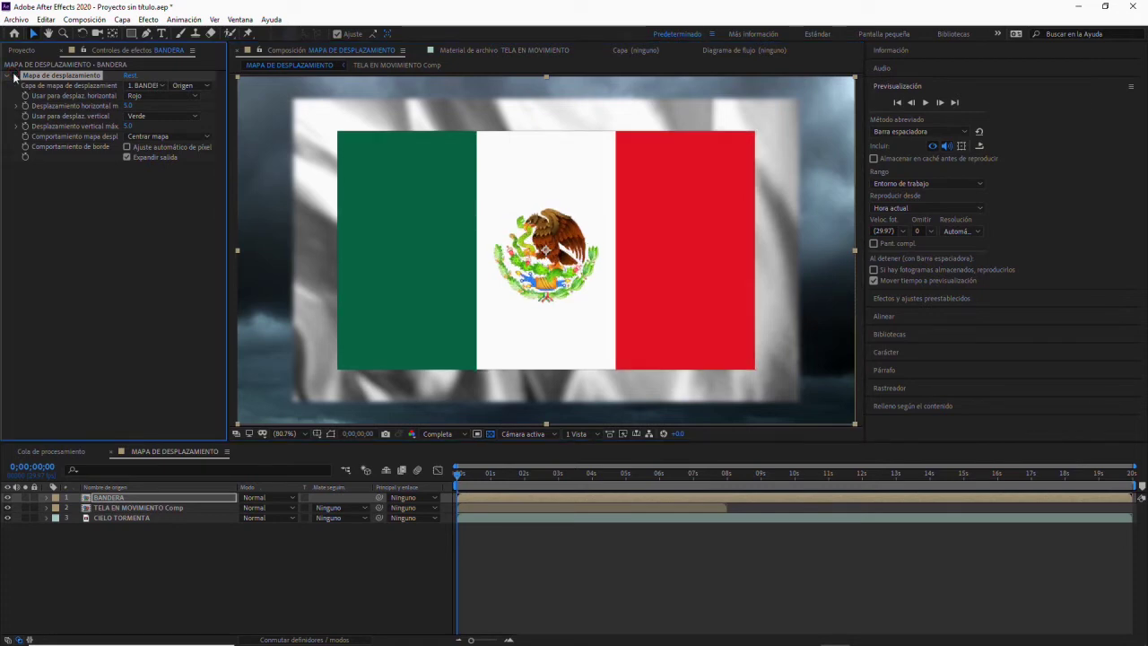
click(14, 76)
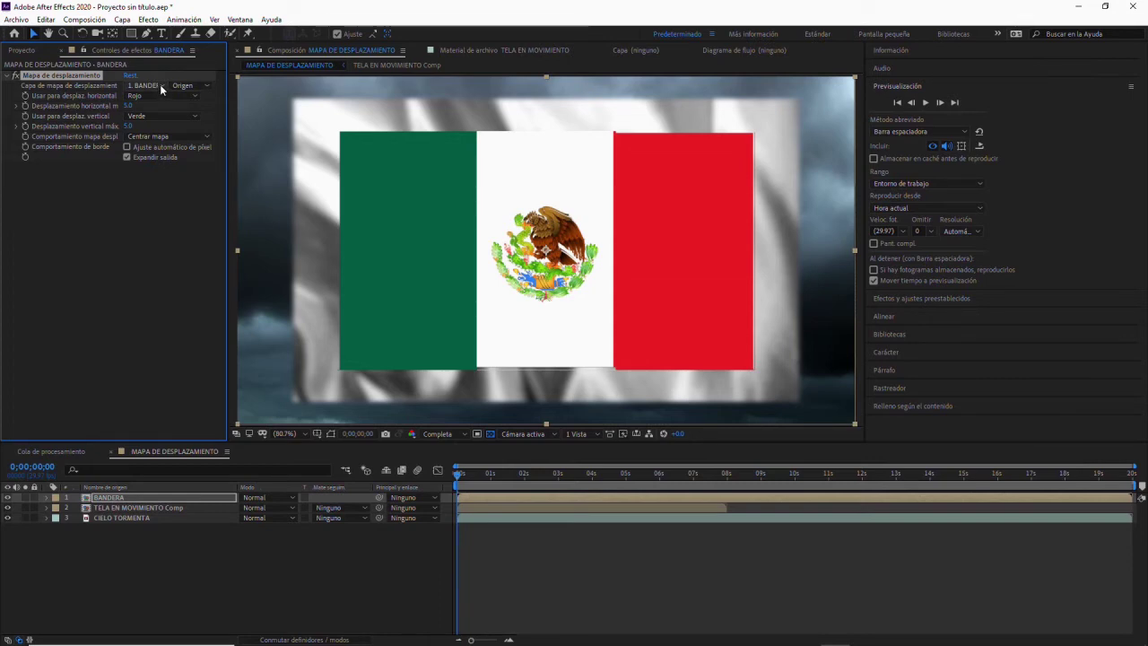
- Map displacement to TELA EN MOVIMIENTO Comp, both channels Luminancia, horizontal maximum raised to about 55
click(161, 86)
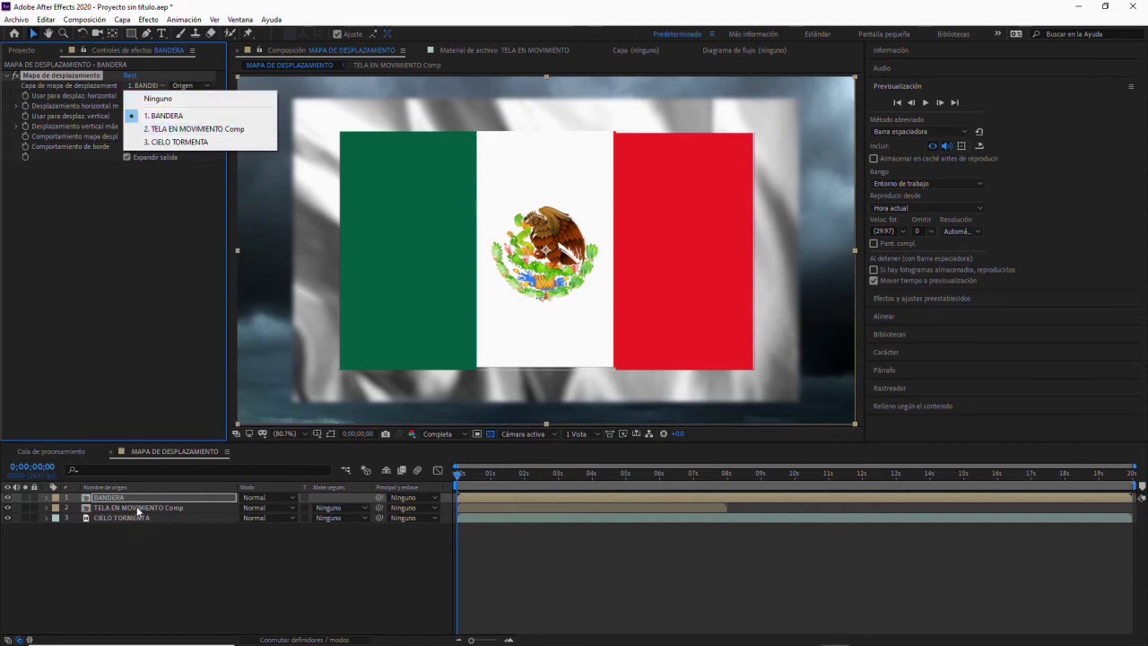
click(179, 128)
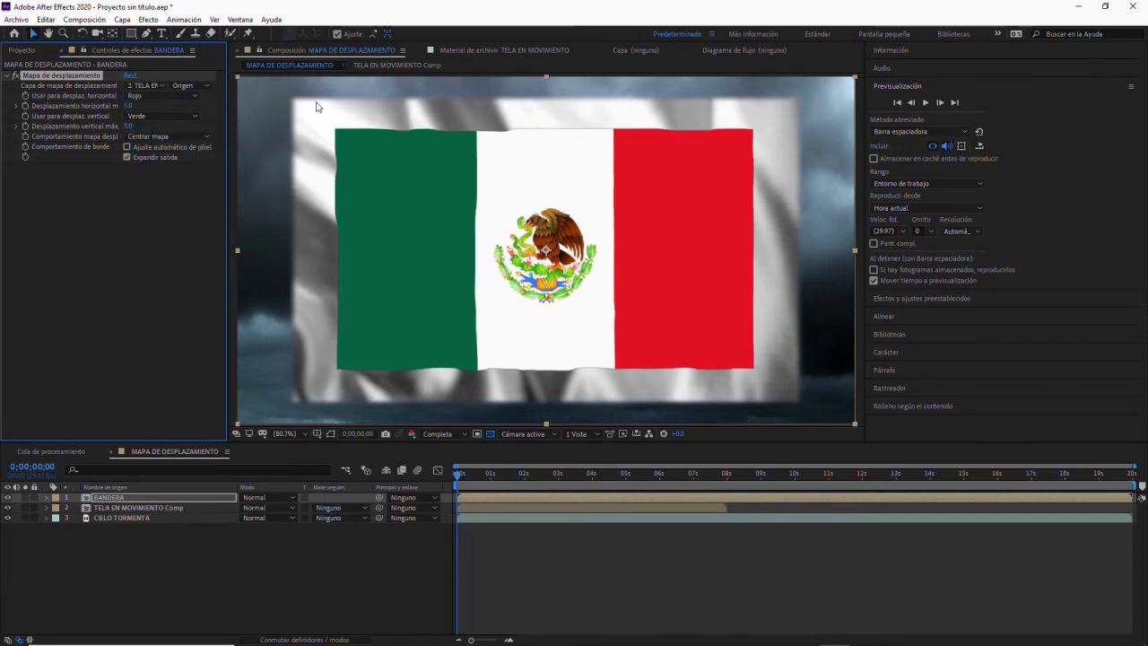
click(145, 95)
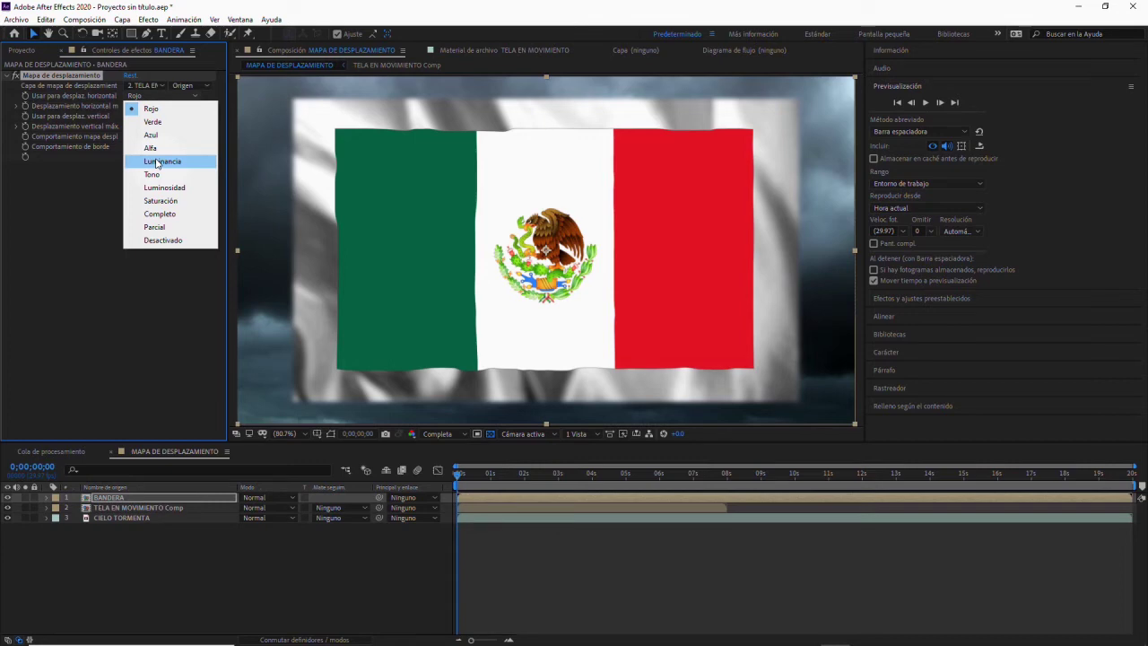
click(79, 120)
click(172, 95)
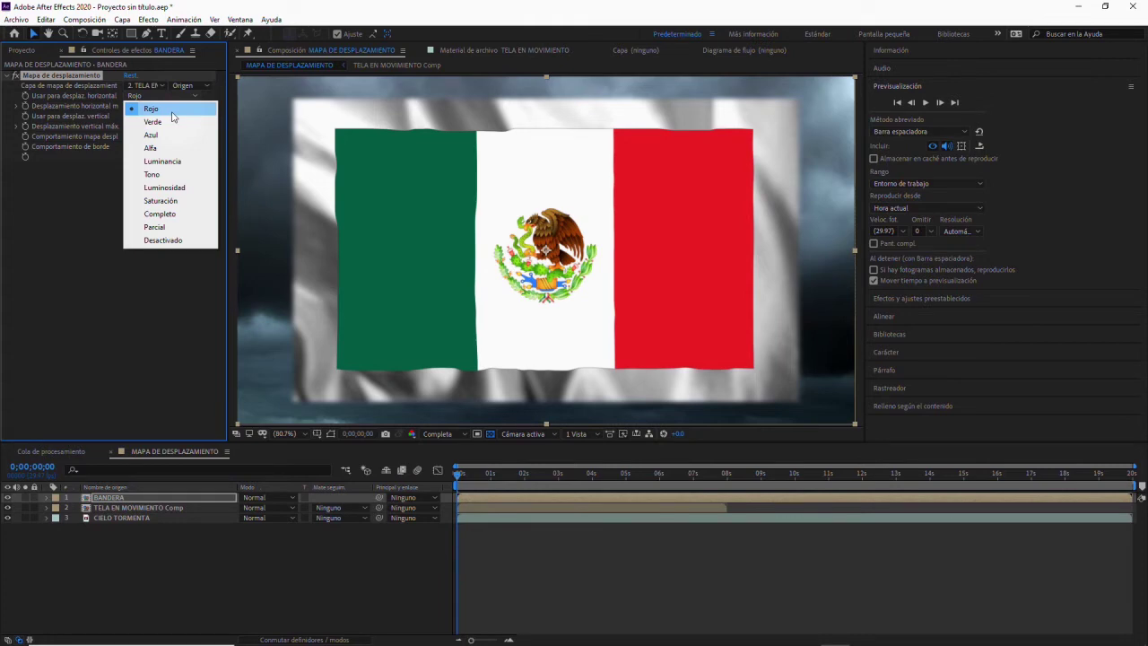
click(173, 165)
click(147, 117)
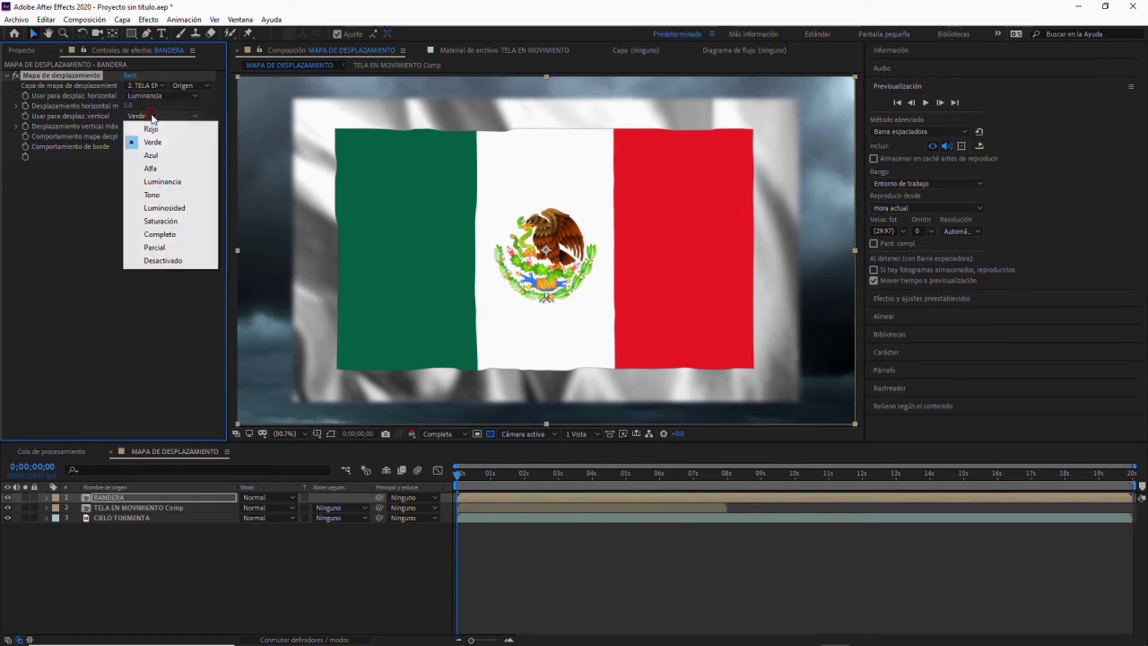
click(161, 183)
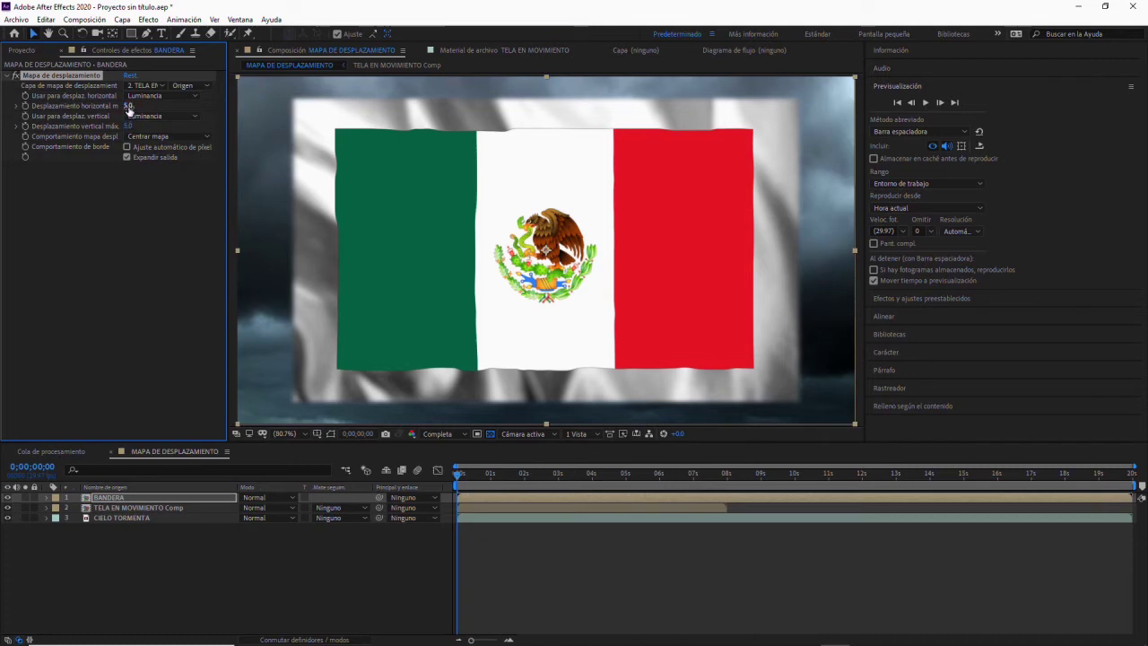
drag(130, 106, 148, 109)
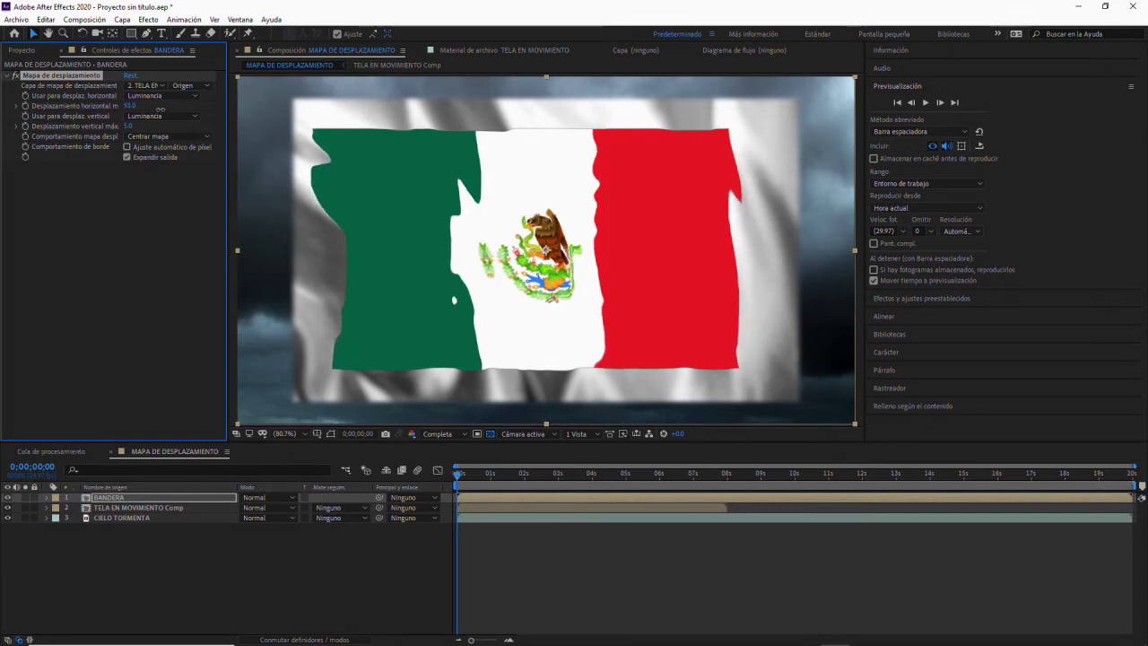
- Try different horizontal and vertical displacement amounts while scrubbing the timeline to check the warp
mouse_move(148, 108)
mouse_down()
mouse_move(242, 101)
mouse_move(185, 98)
mouse_up()
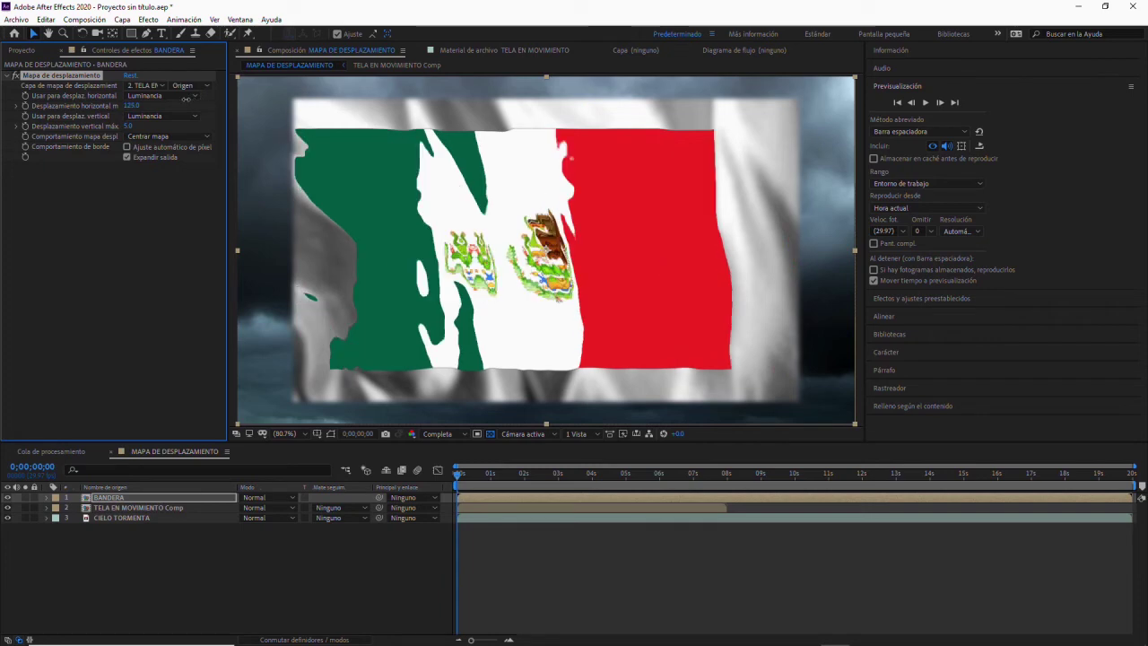
drag(185, 99, 136, 101)
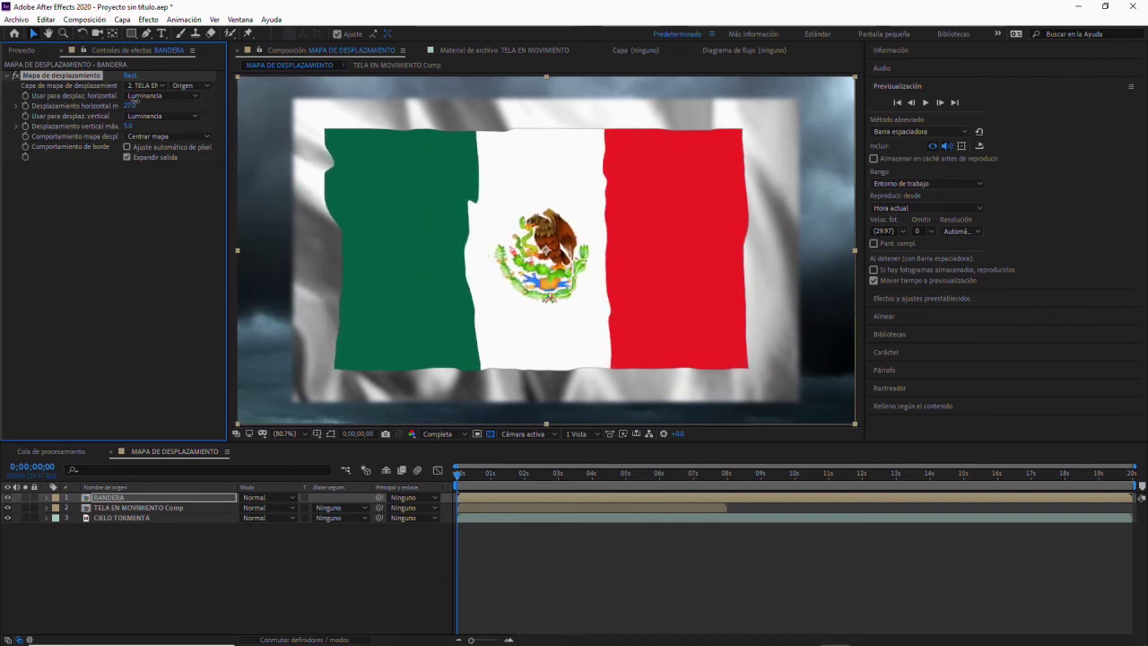
click(129, 128)
drag(128, 128, 132, 128)
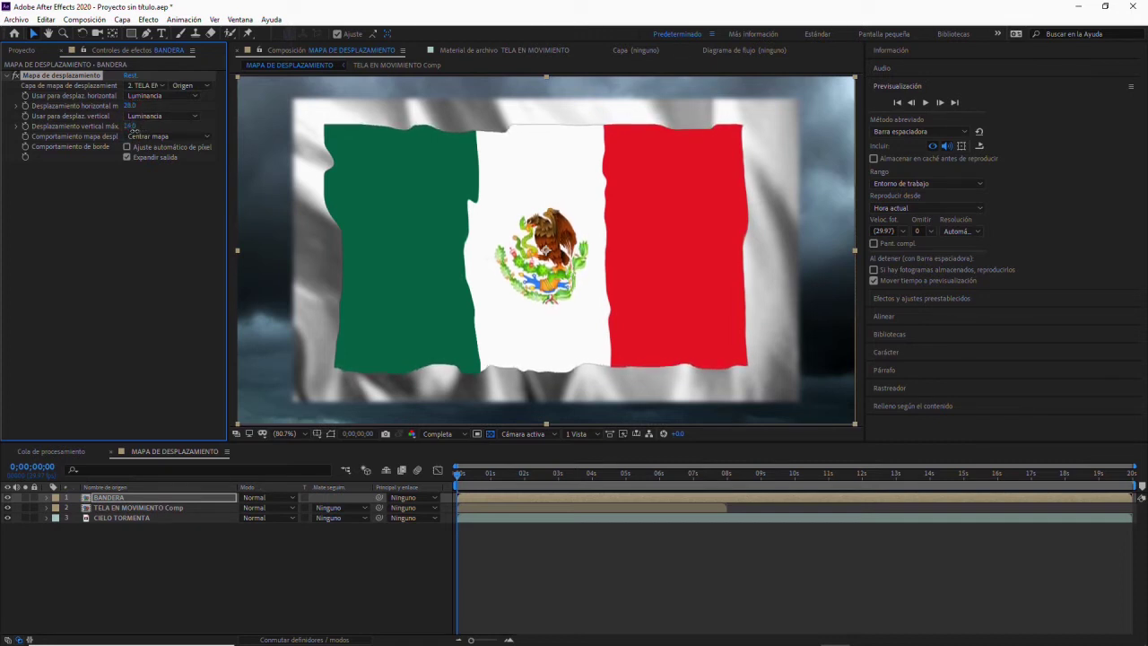
drag(133, 128, 136, 130)
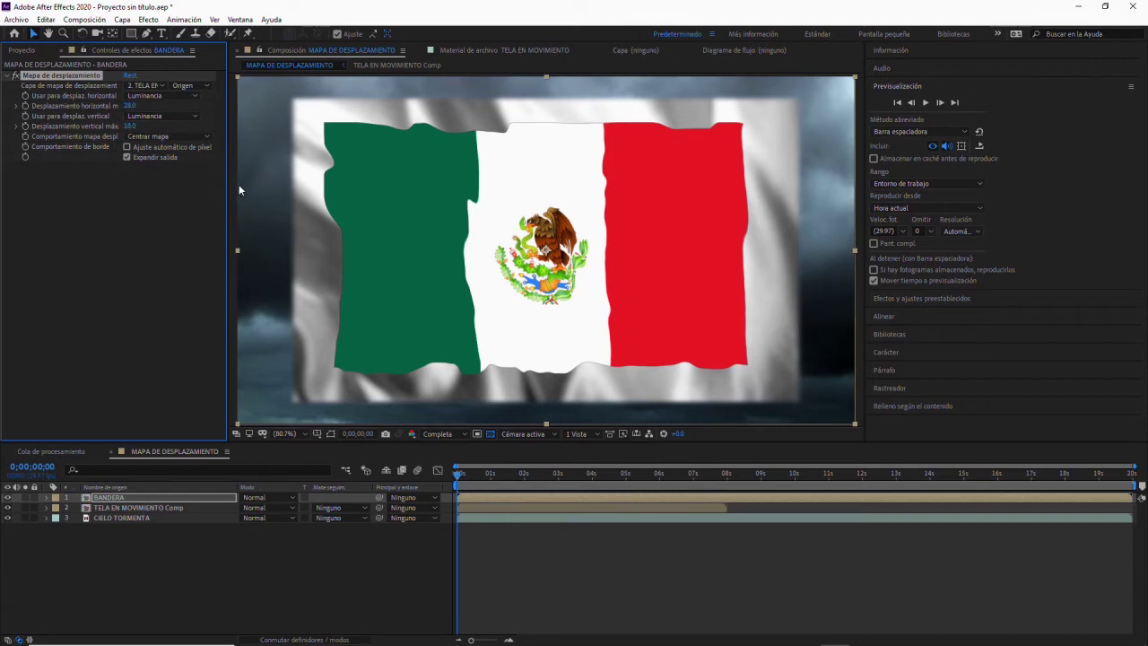
mouse_move(457, 475)
mouse_down()
mouse_move(514, 468)
mouse_move(514, 450)
mouse_up()
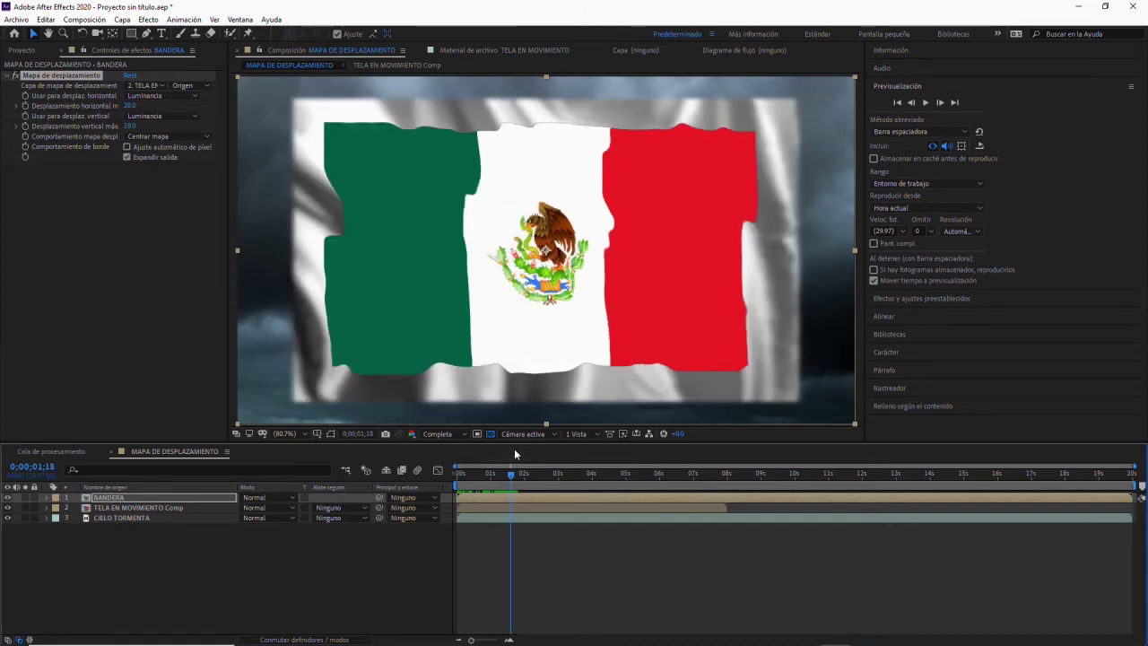
click(514, 451)
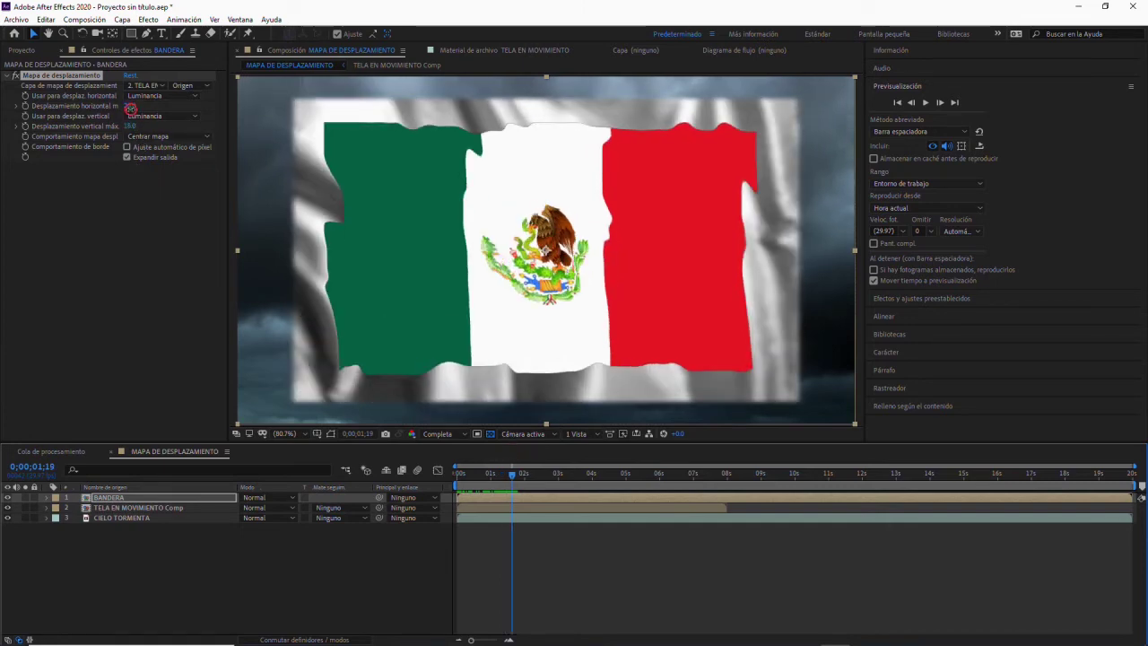
- Enter 20 for both horizontal and vertical maximum displacement
drag(120, 106, 115, 106)
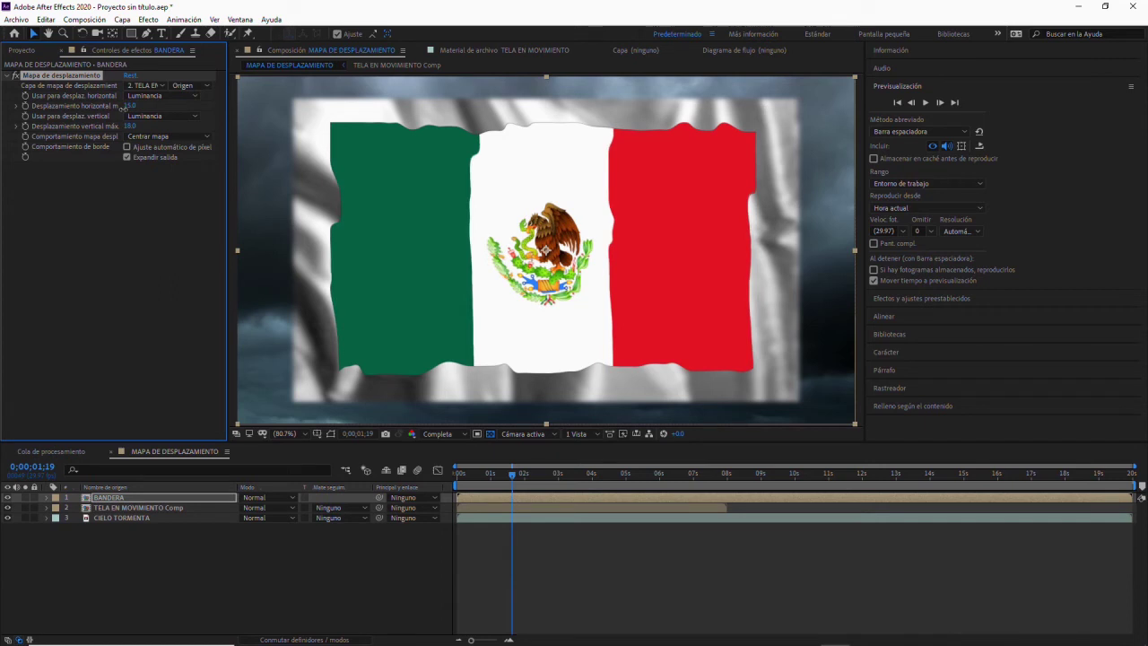
drag(129, 106, 135, 106)
click(132, 106)
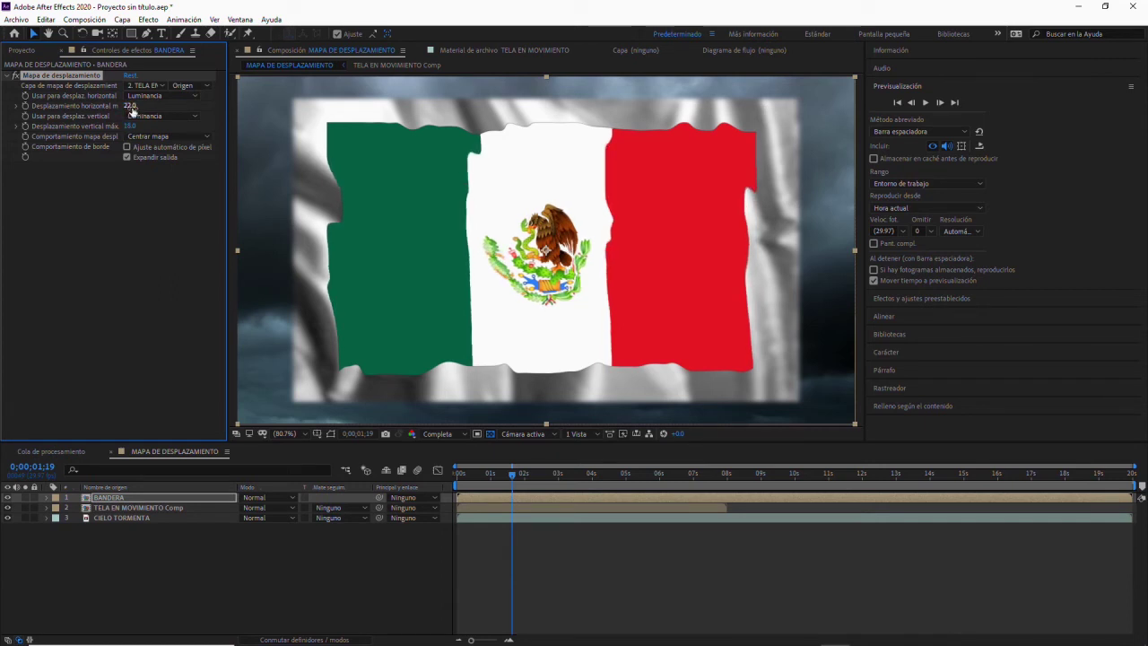
text(20)
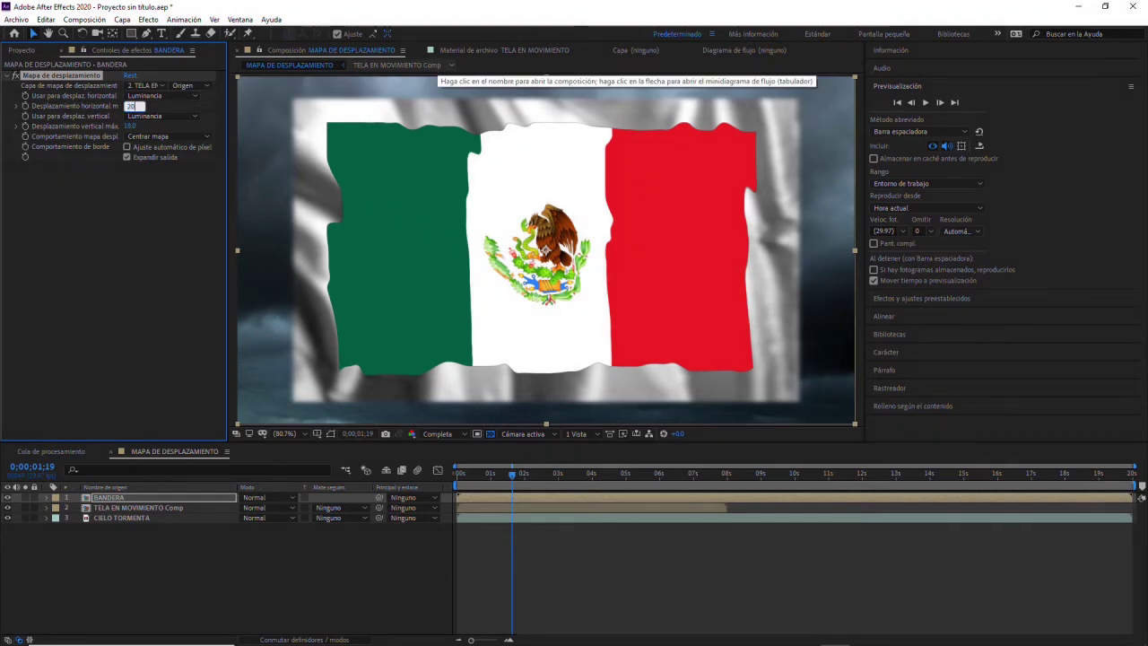
click(131, 126)
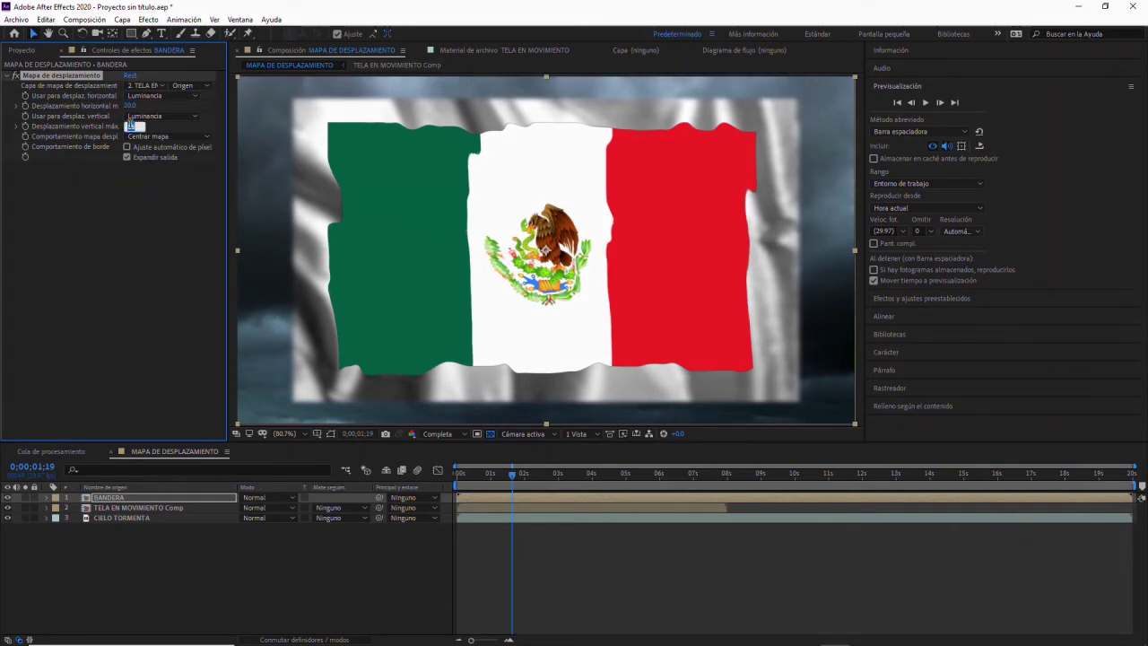
text(20)
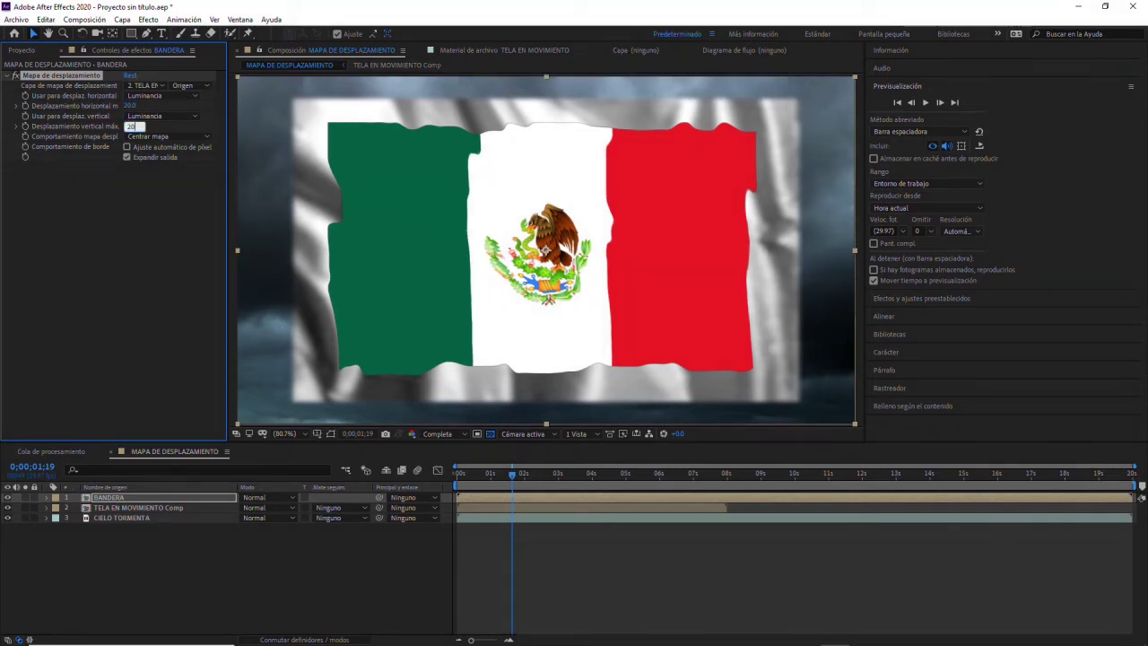
key(Return)
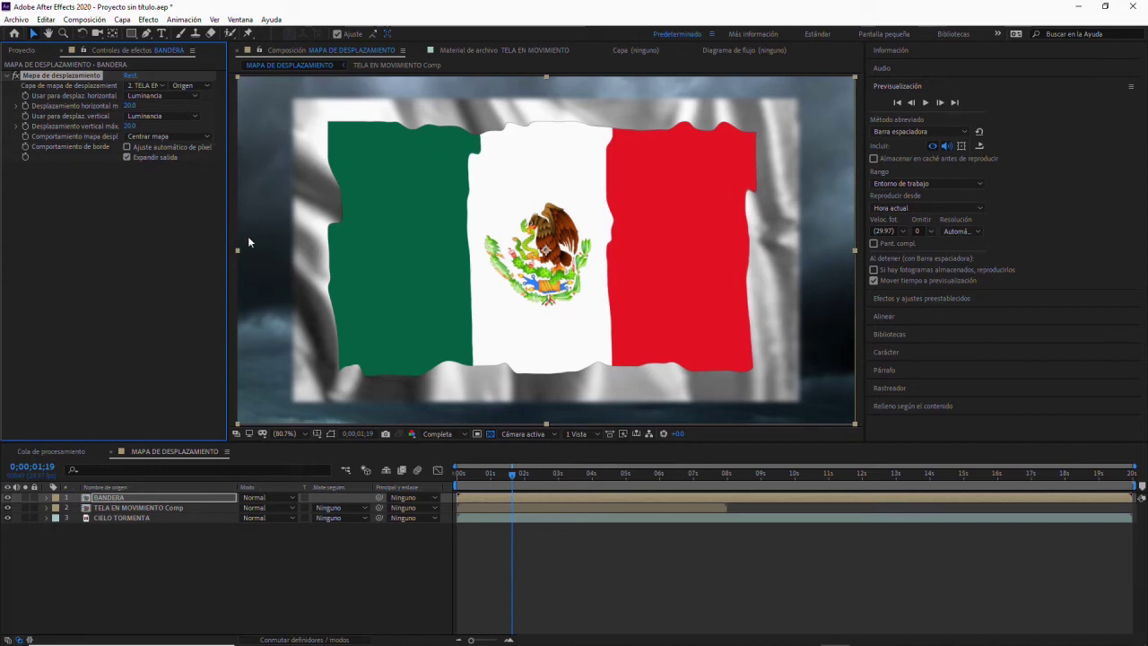
- Return the playhead to 0;00;00;00 and play a preview of the waving flag
drag(512, 476, 456, 479)
click(926, 103)
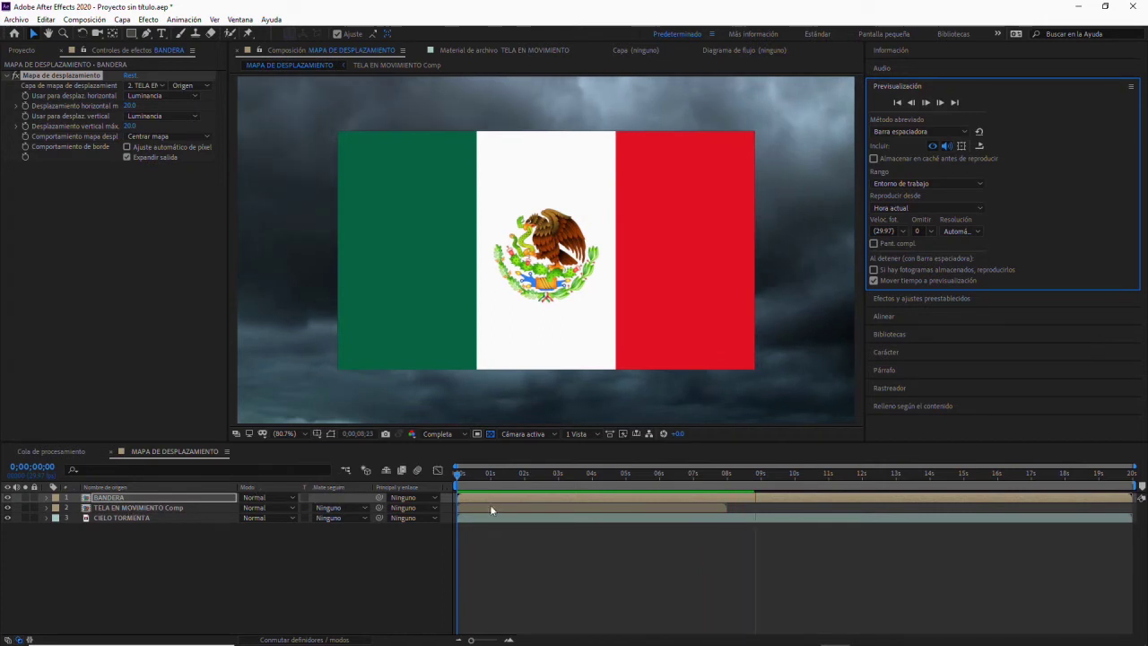
- Stop the preview and end the work area where the TELA EN MOVIMIENTO clip ends
click(926, 102)
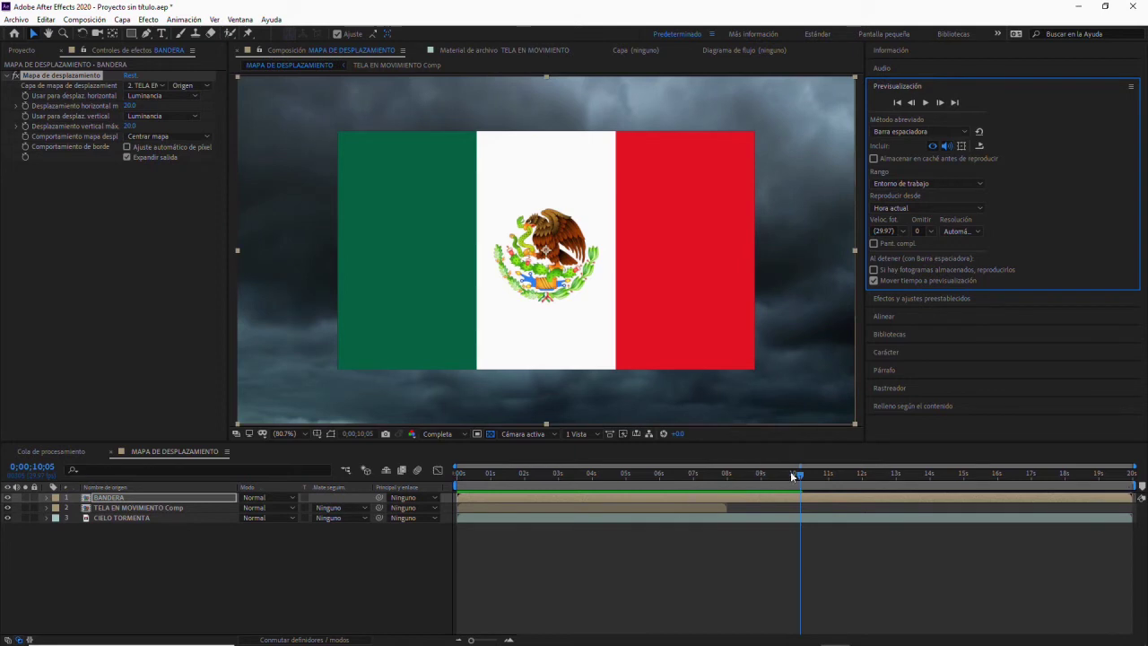
drag(798, 474, 726, 491)
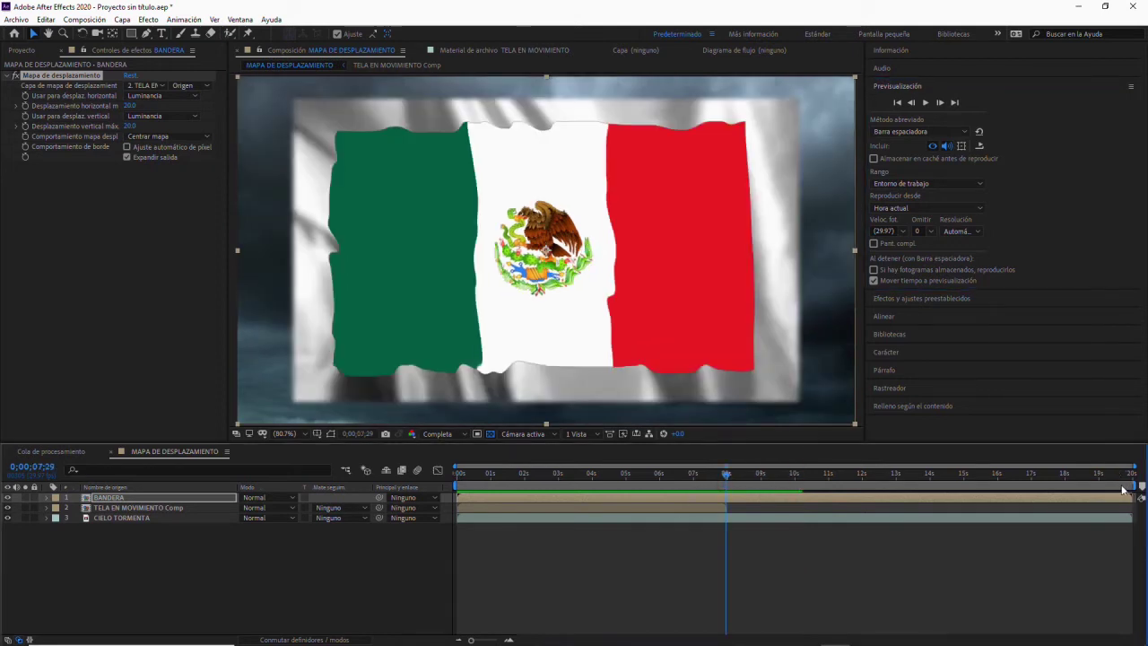
drag(1135, 486, 728, 533)
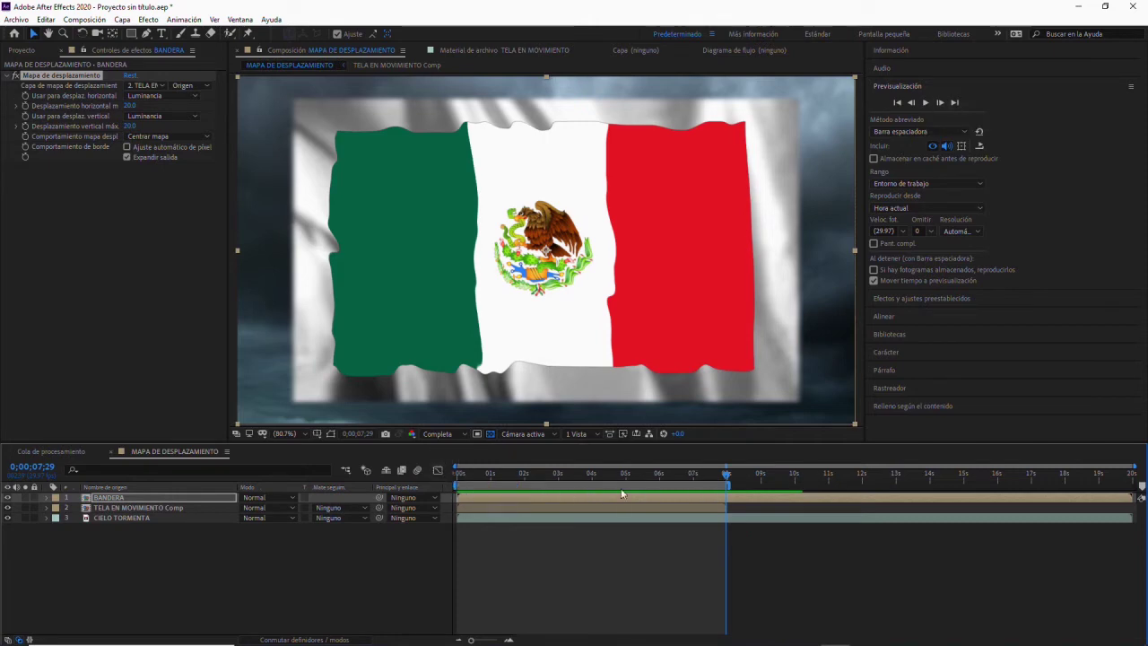
- Replay the flag animation from near the start, then return to the first frame
drag(727, 474, 629, 475)
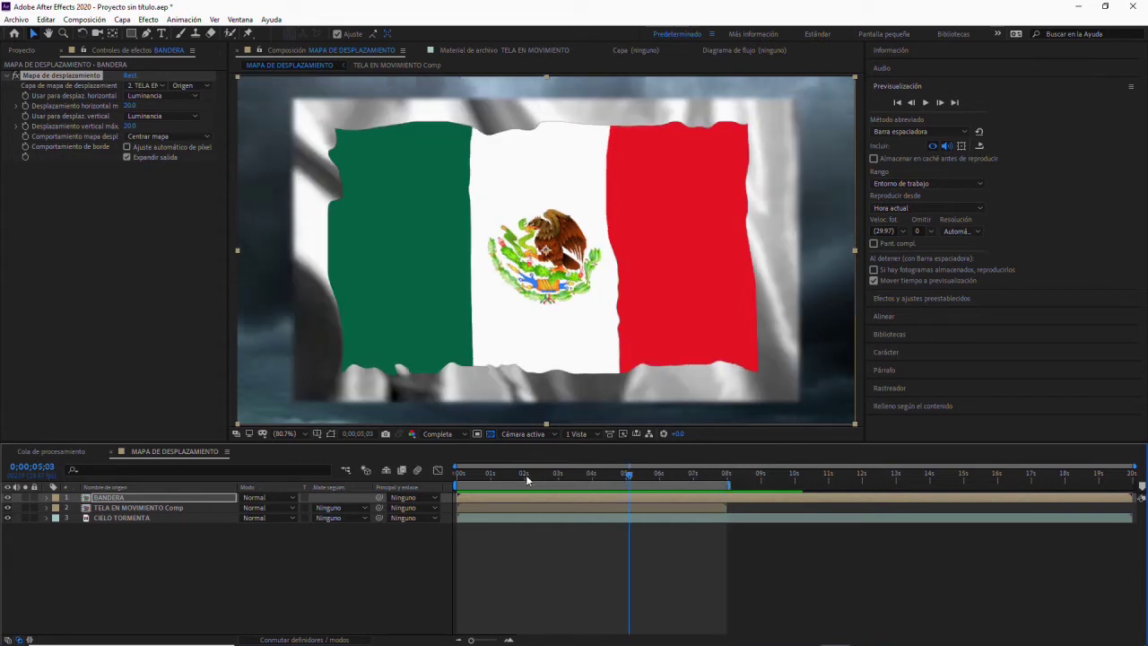
click(490, 474)
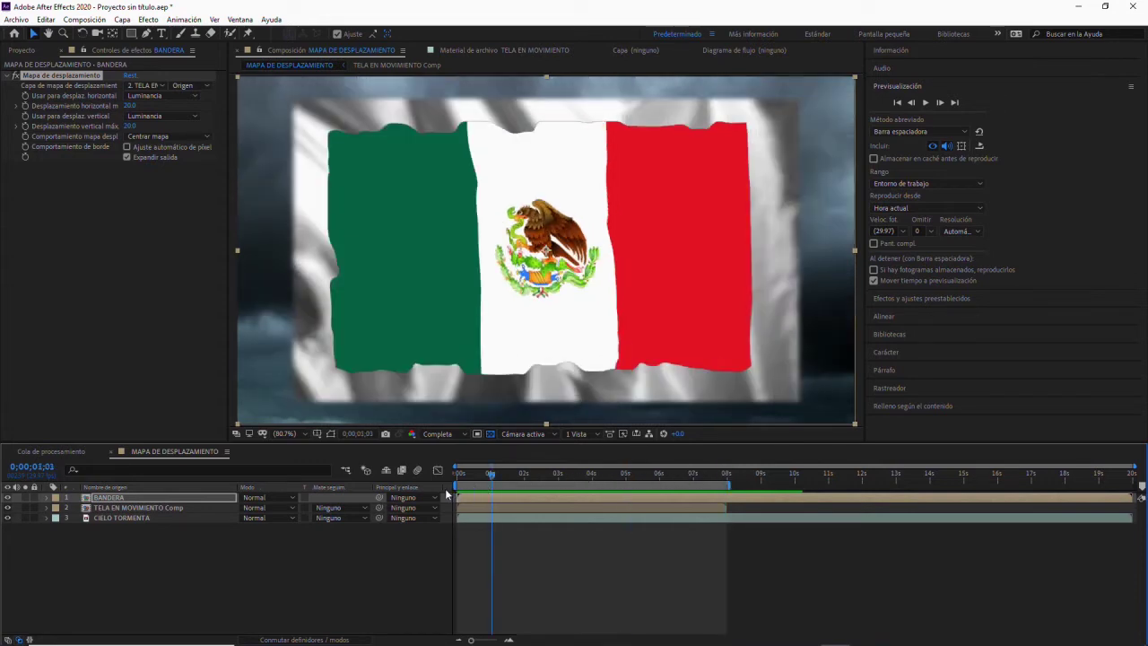
click(460, 475)
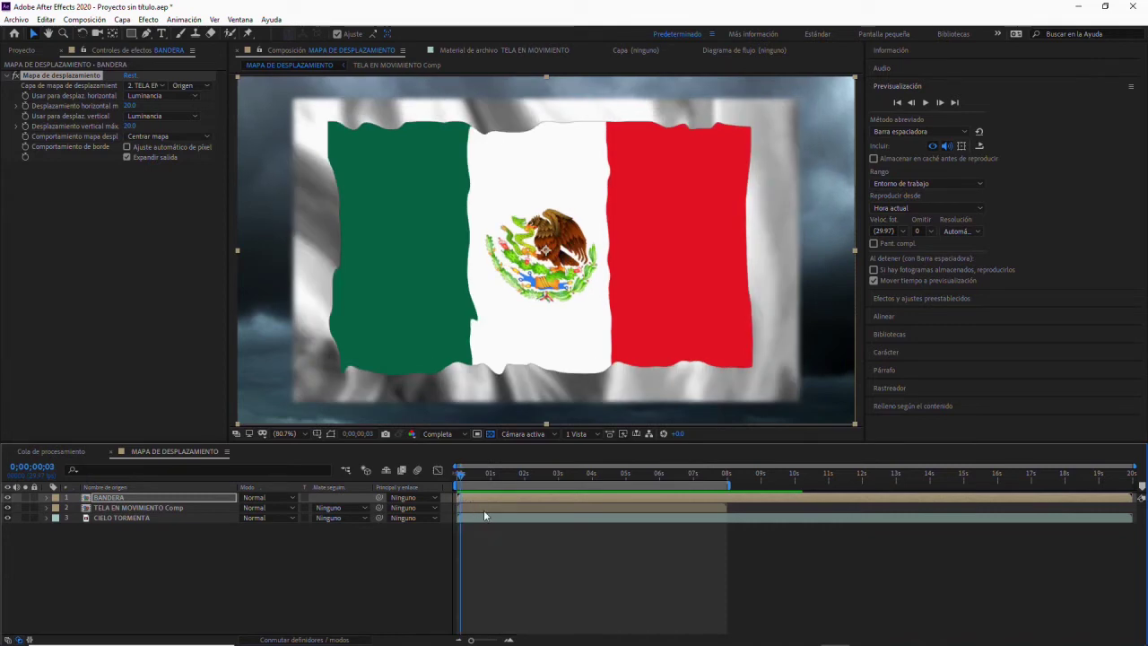
key(space)
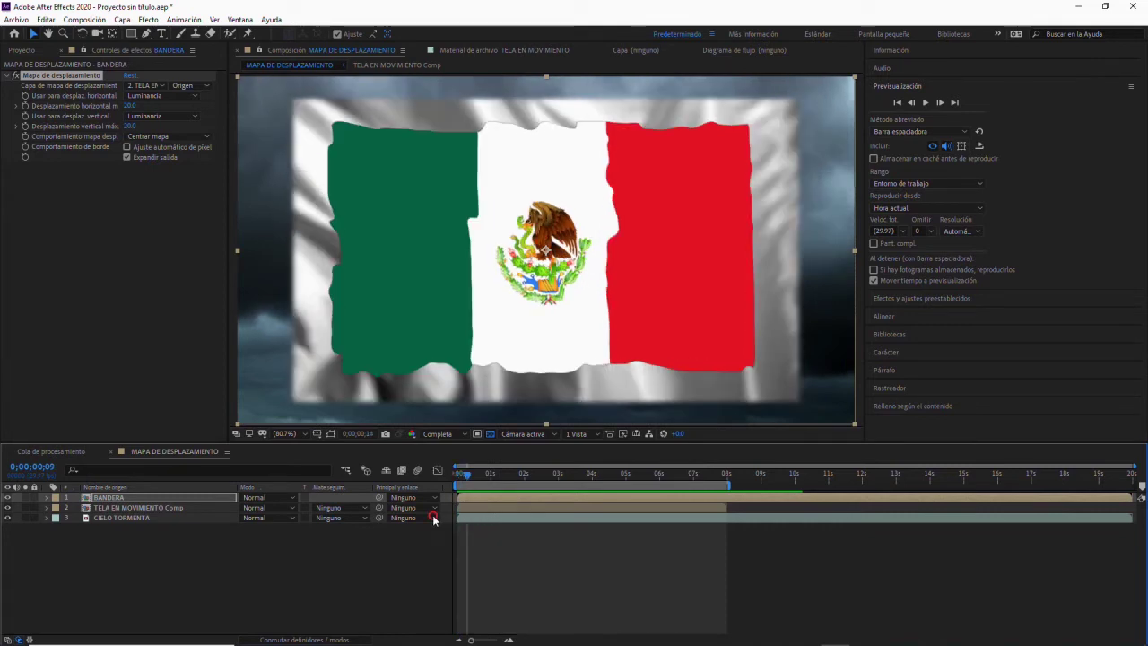
key(Home)
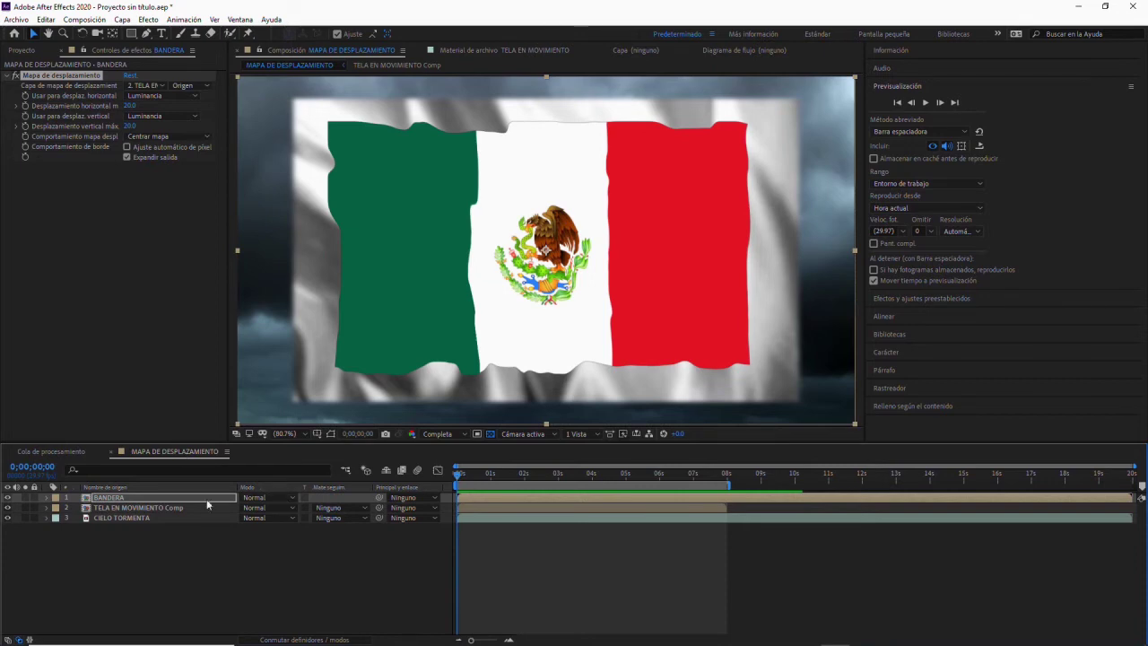
- Check BANDERA's blend mode options, leave it Normal, and show the layer switch columns
click(278, 498)
click(105, 496)
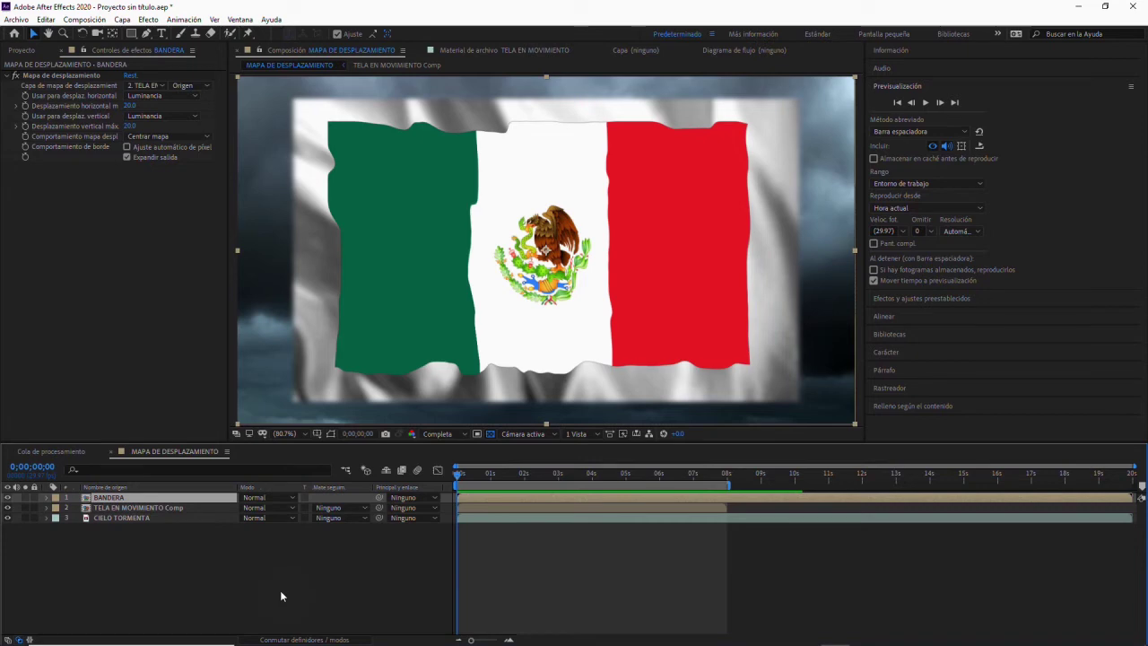
mouse_move(287, 633)
click(295, 637)
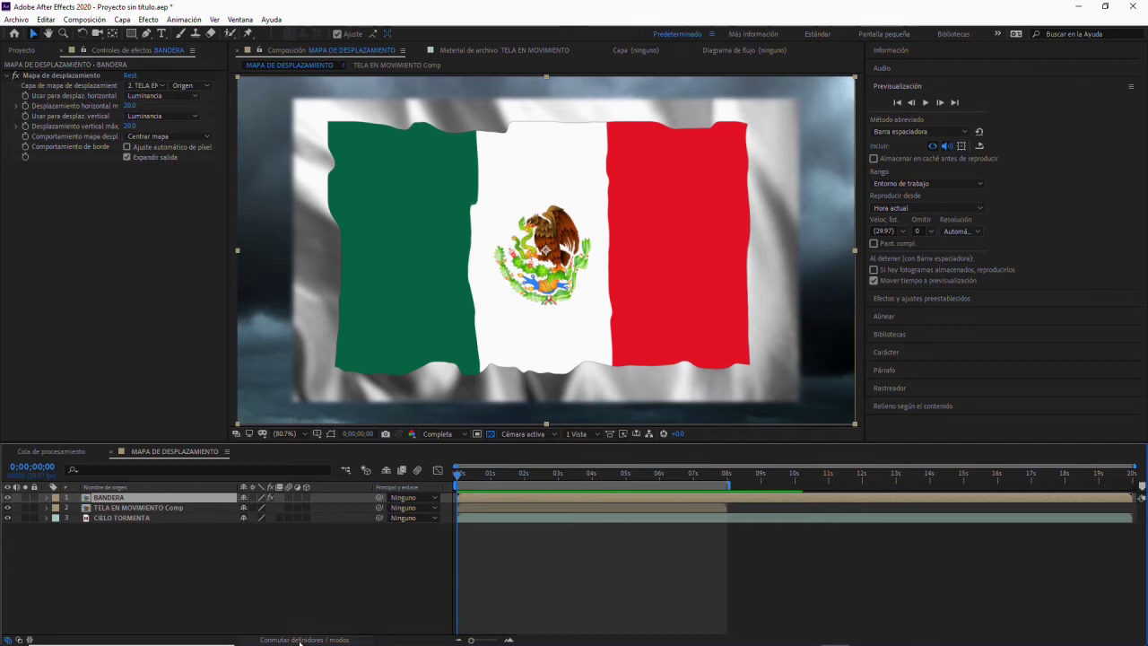
- Toggle the timeline panes until BANDERA's Modo and track matte columns are displayed
click(301, 641)
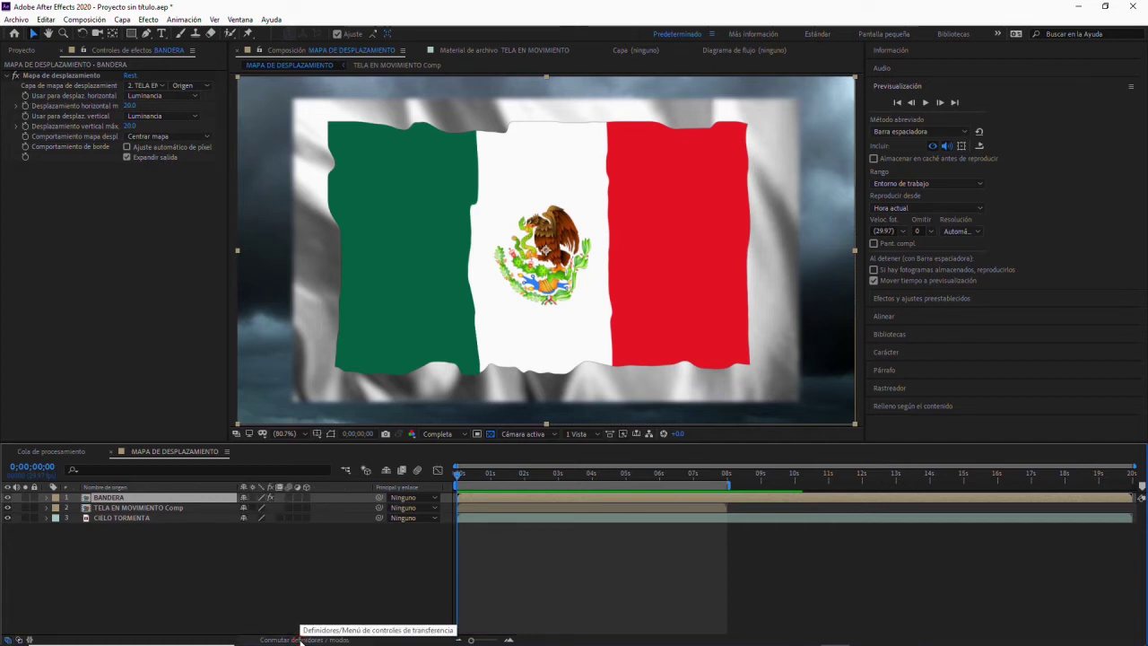
click(301, 641)
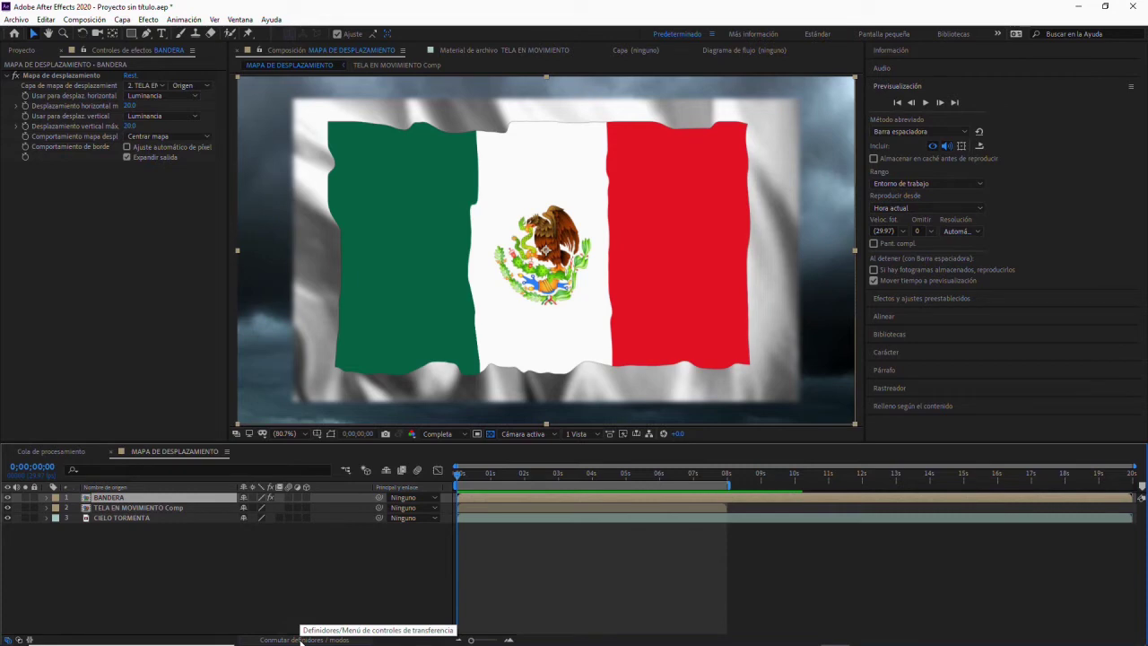
click(301, 638)
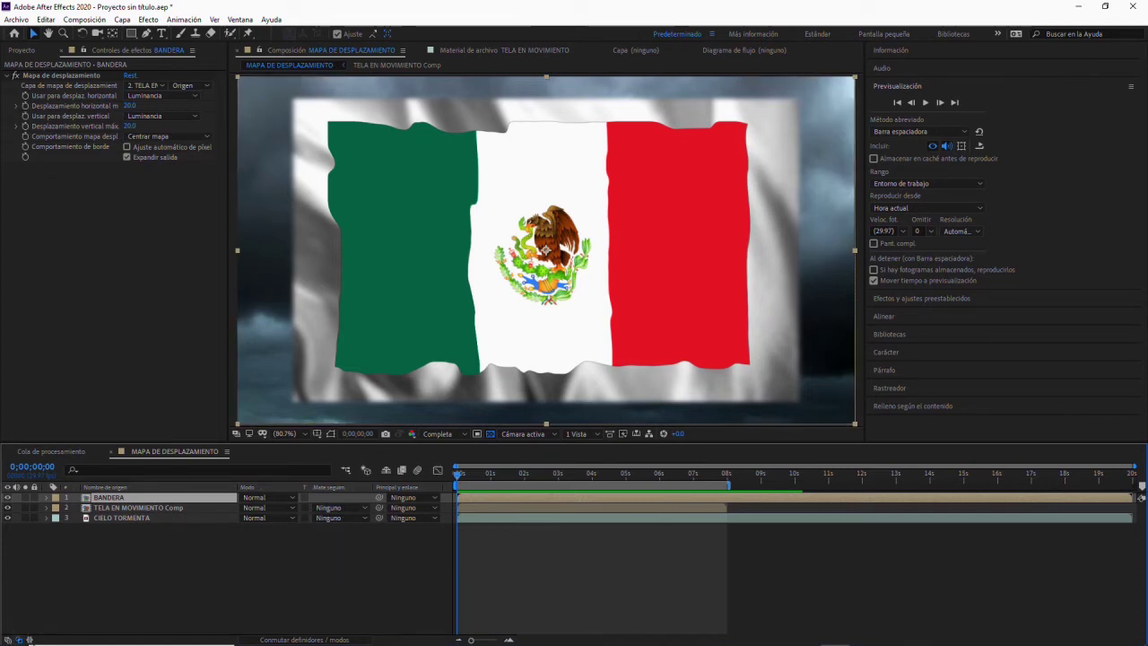
click(8, 640)
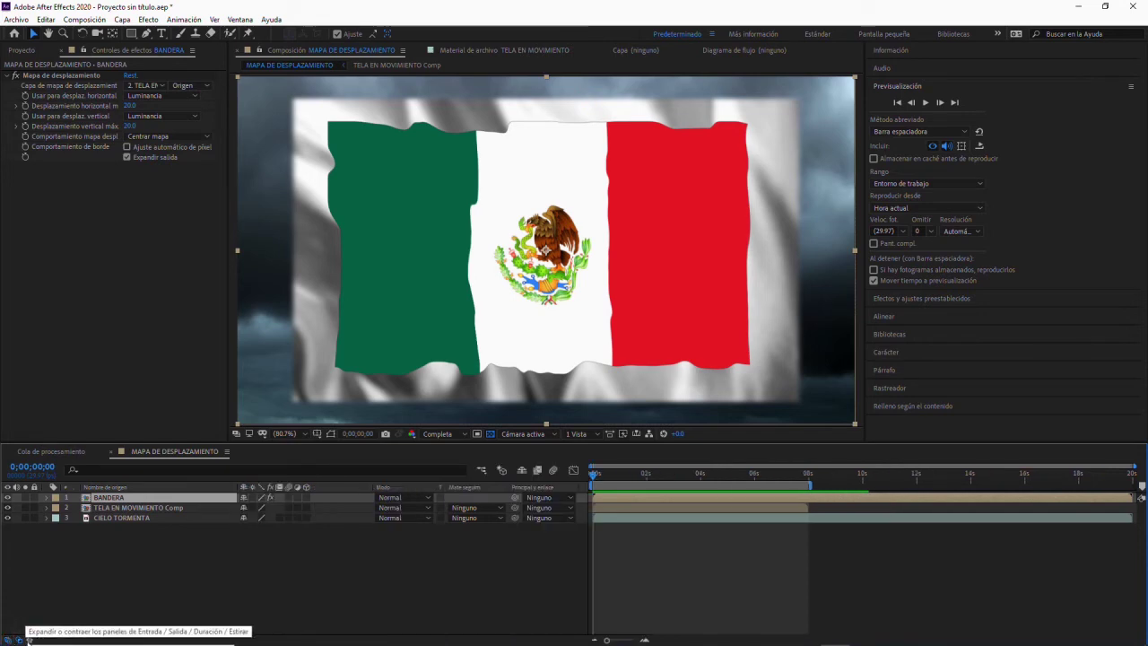
click(27, 640)
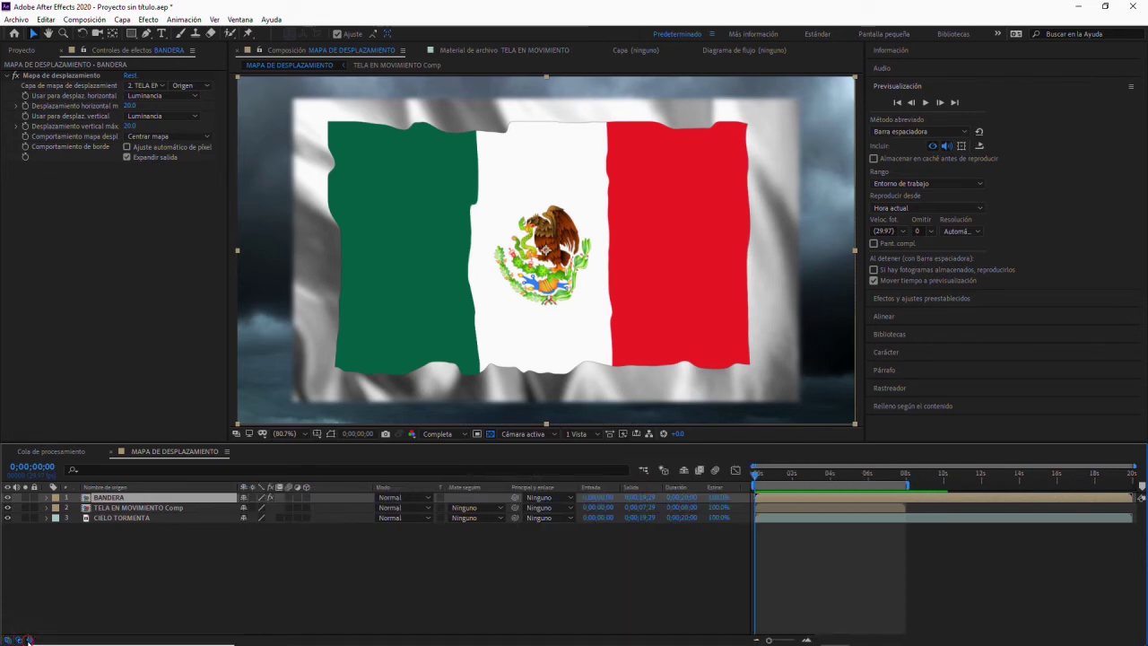
click(28, 639)
click(7, 641)
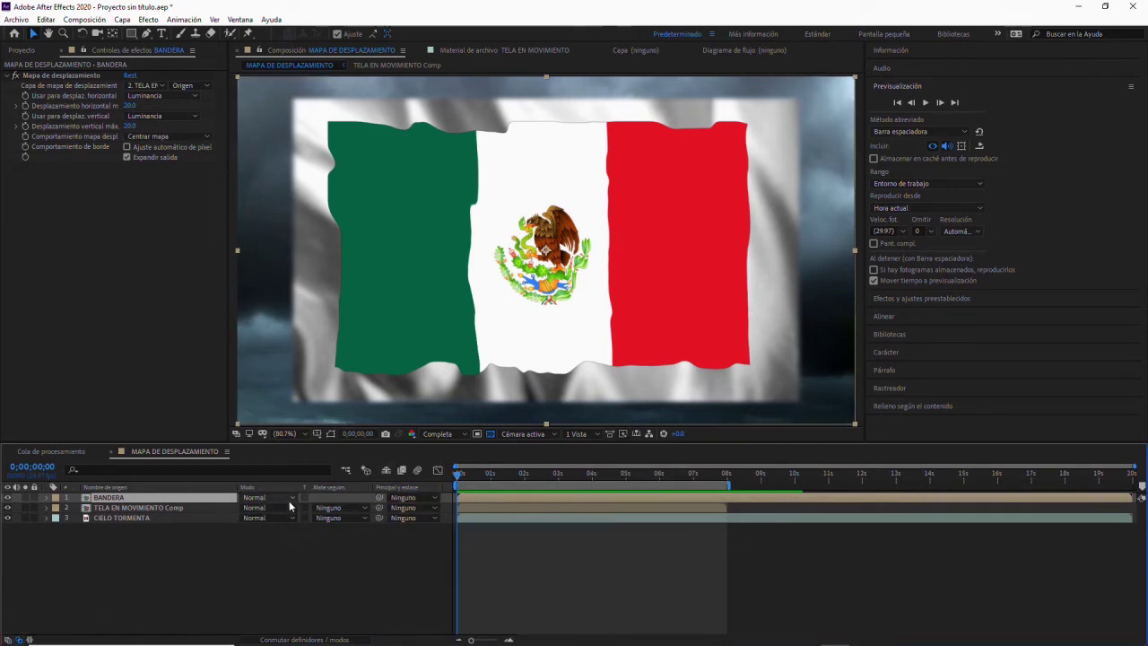
- Set BANDERA's blend mode to Multiplicar and preview the result
click(281, 504)
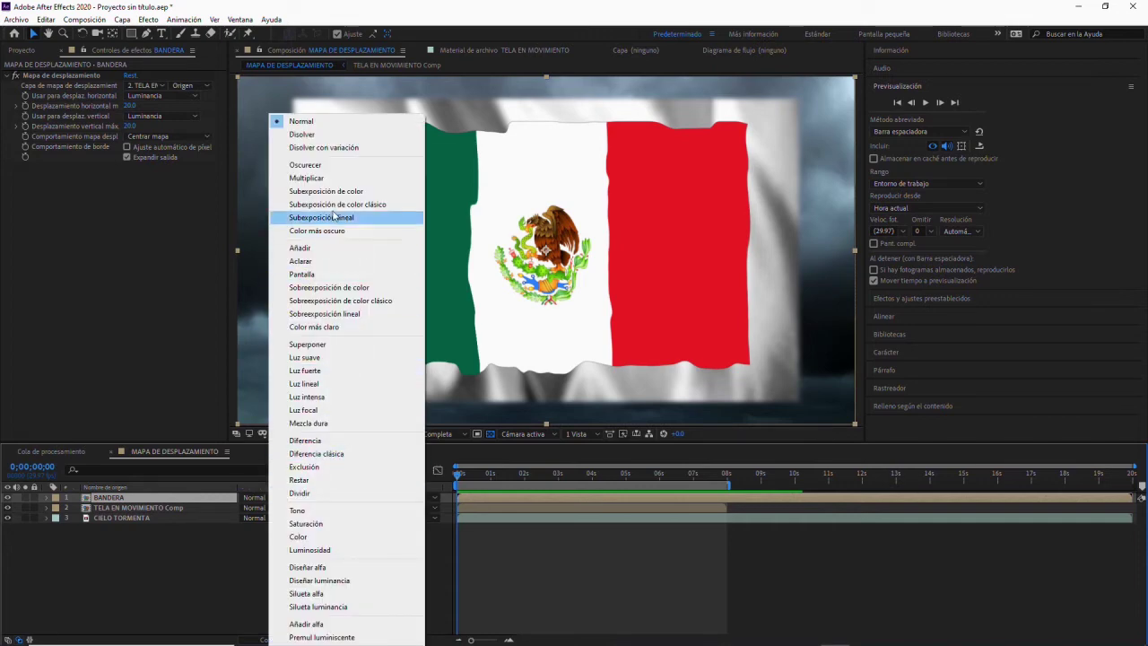
click(327, 179)
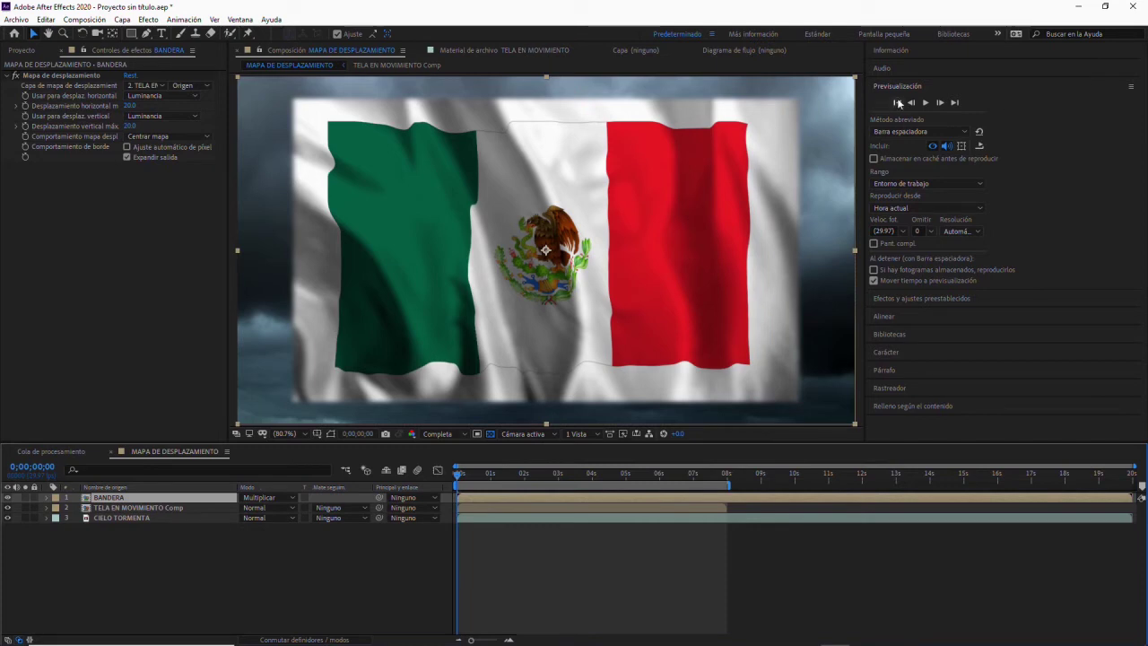
click(899, 104)
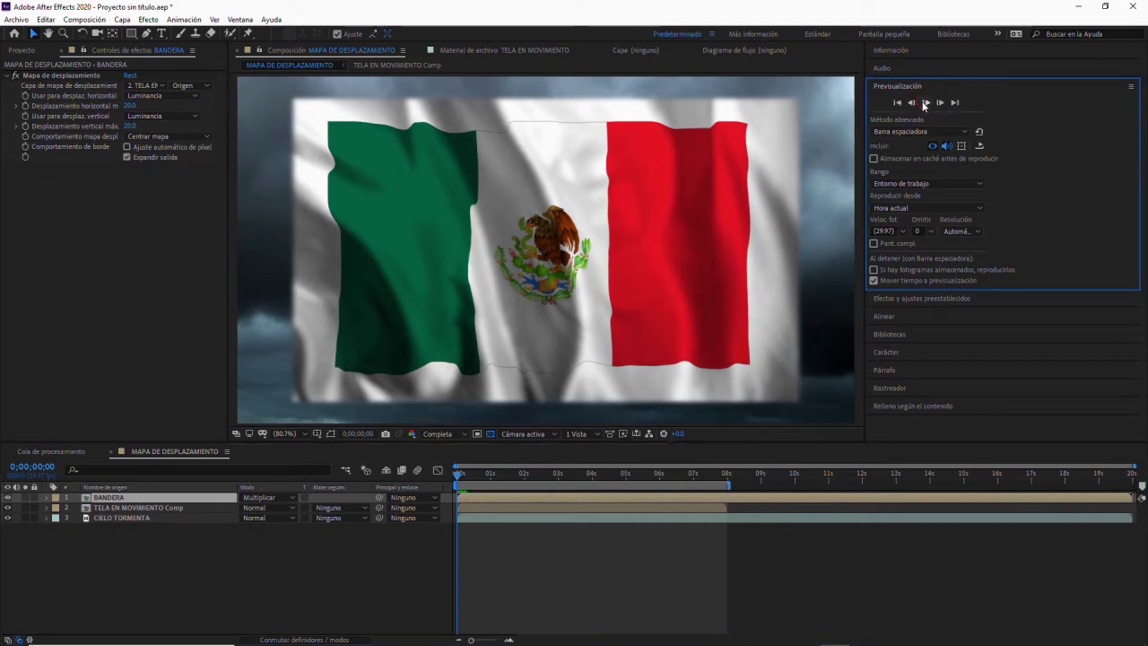
click(925, 104)
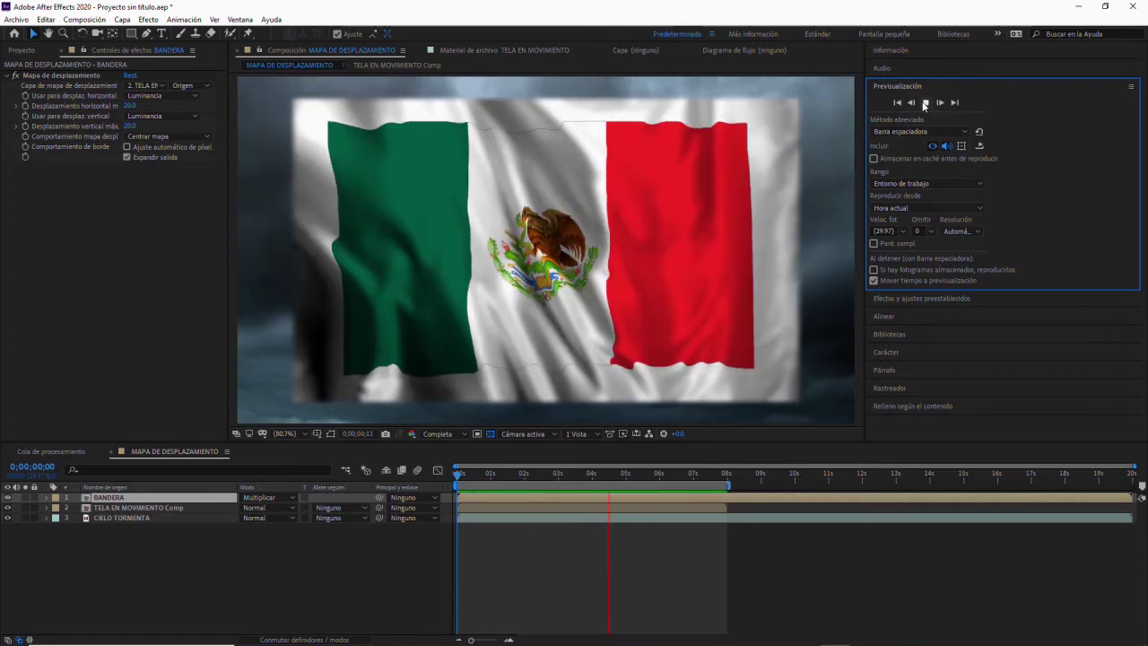
click(925, 104)
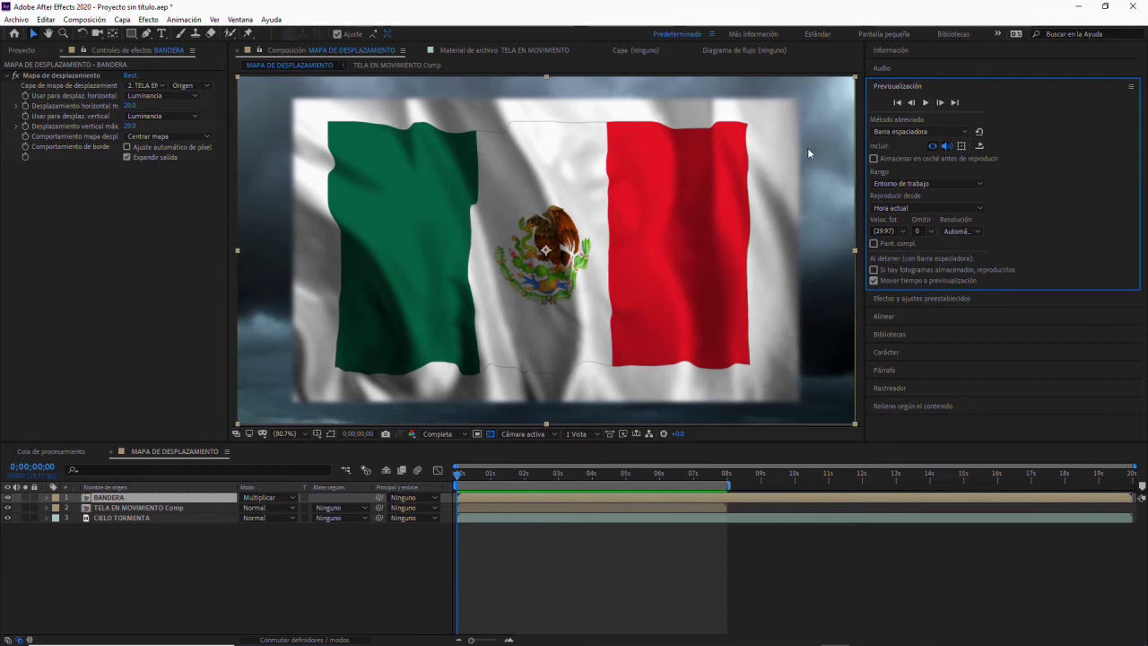
- Try Superponer on BANDERA, then switch back to Multiplicar and select the cloth layer
click(265, 499)
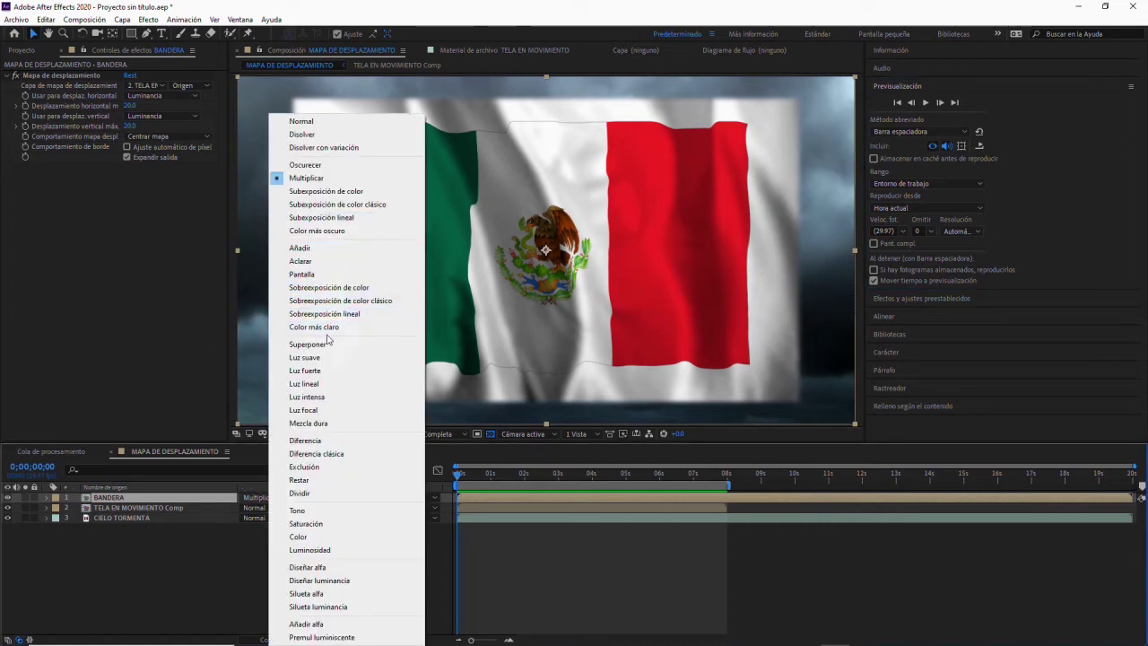
click(329, 346)
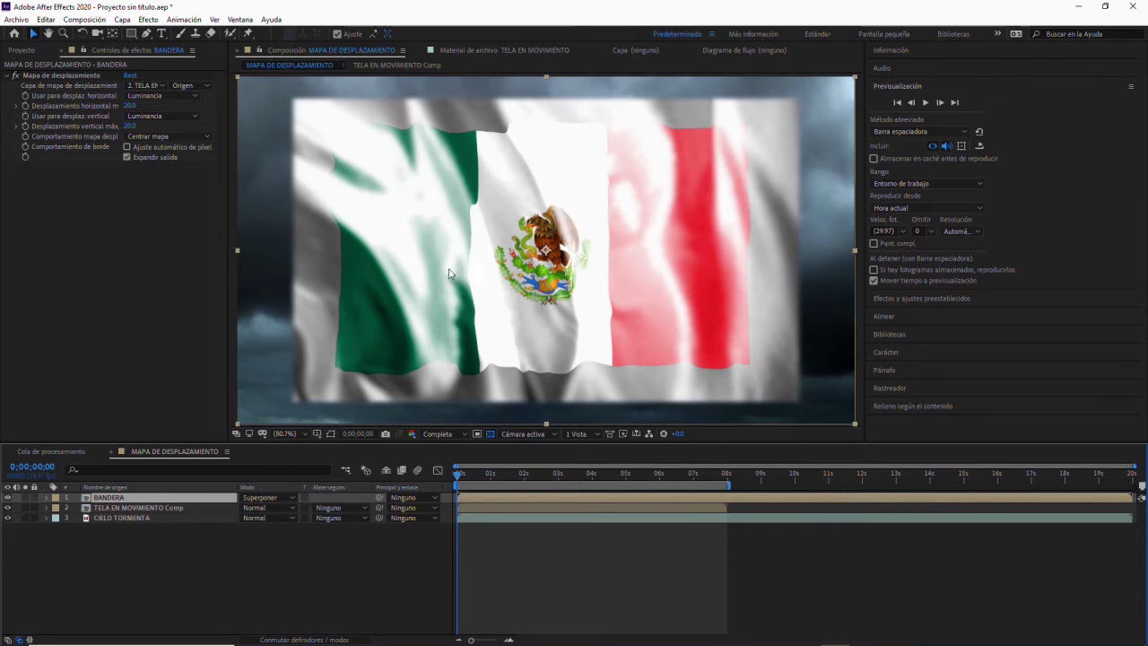
click(259, 497)
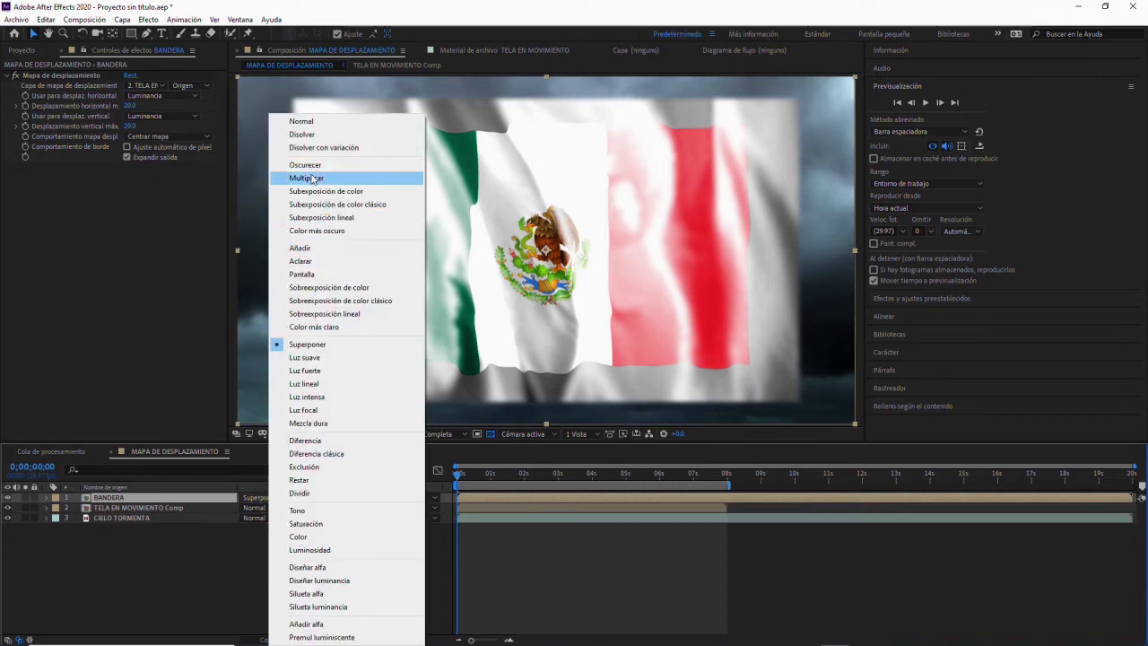
click(309, 178)
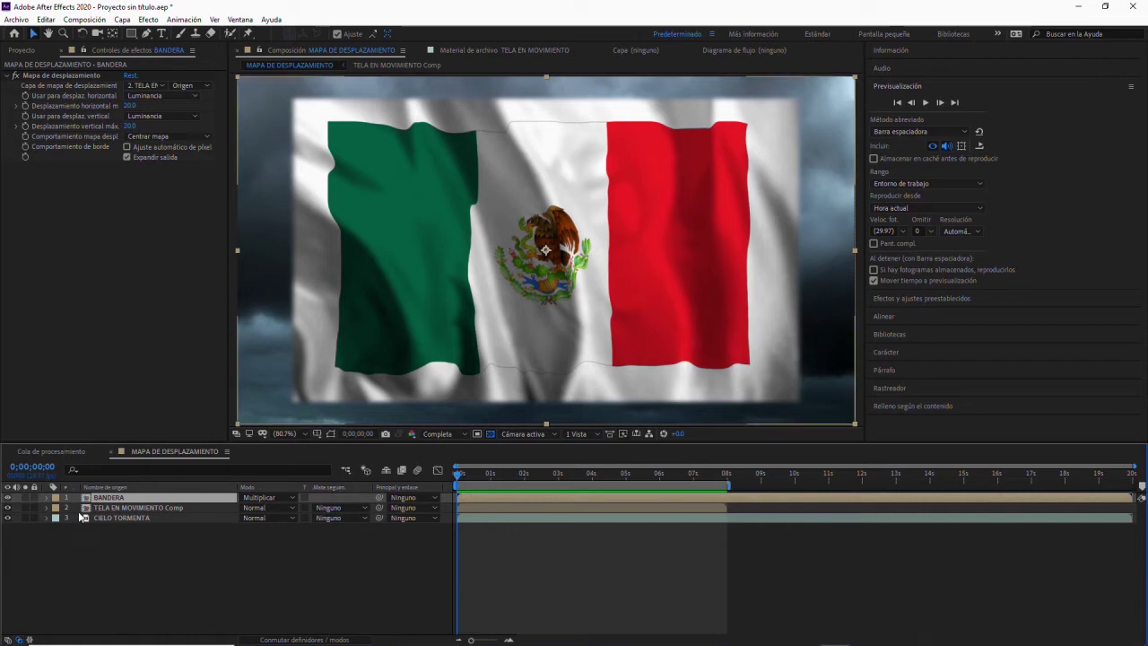
click(118, 509)
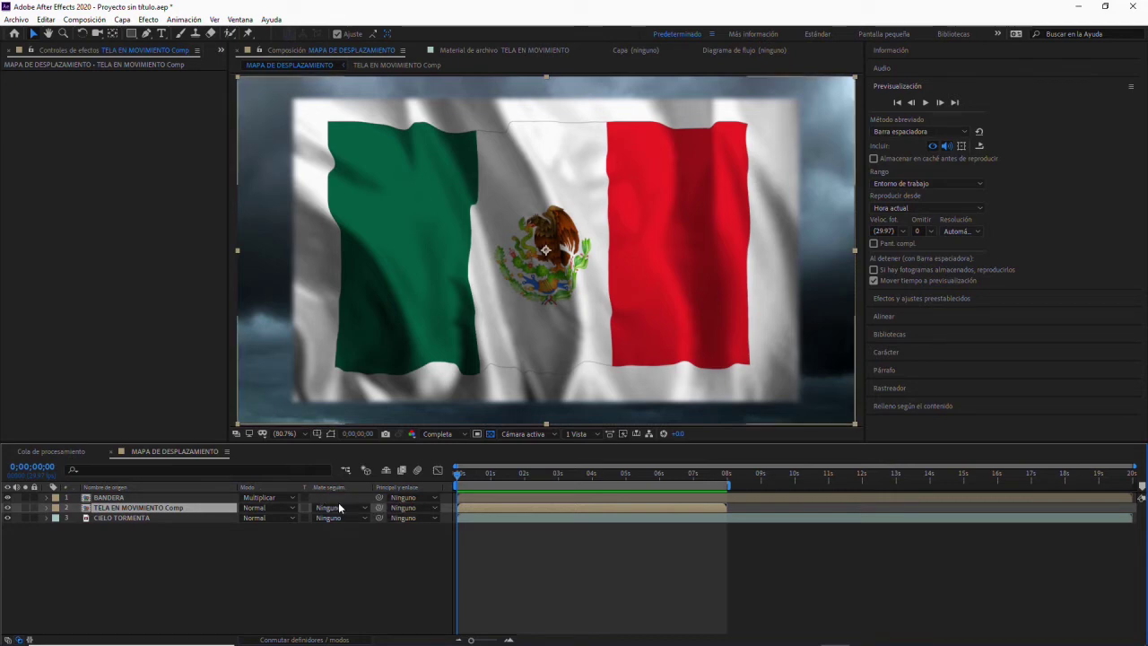
- Set the cloth layer's Track Matte to Mate alfa "BANDERA", show BANDERA again, and preview
click(341, 508)
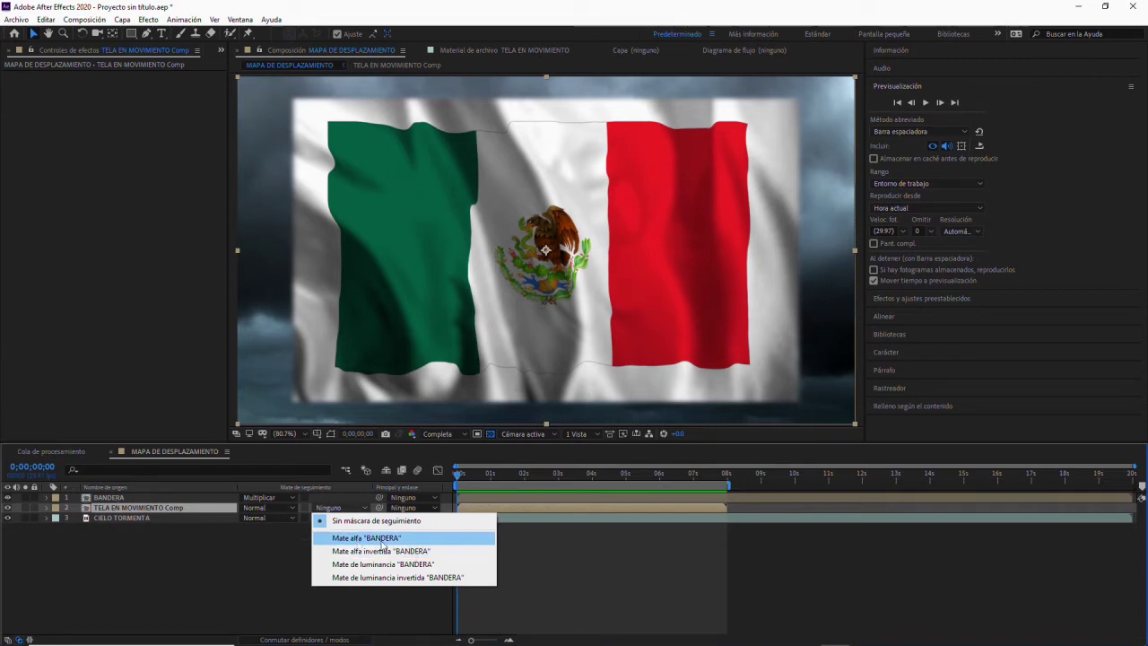
click(380, 540)
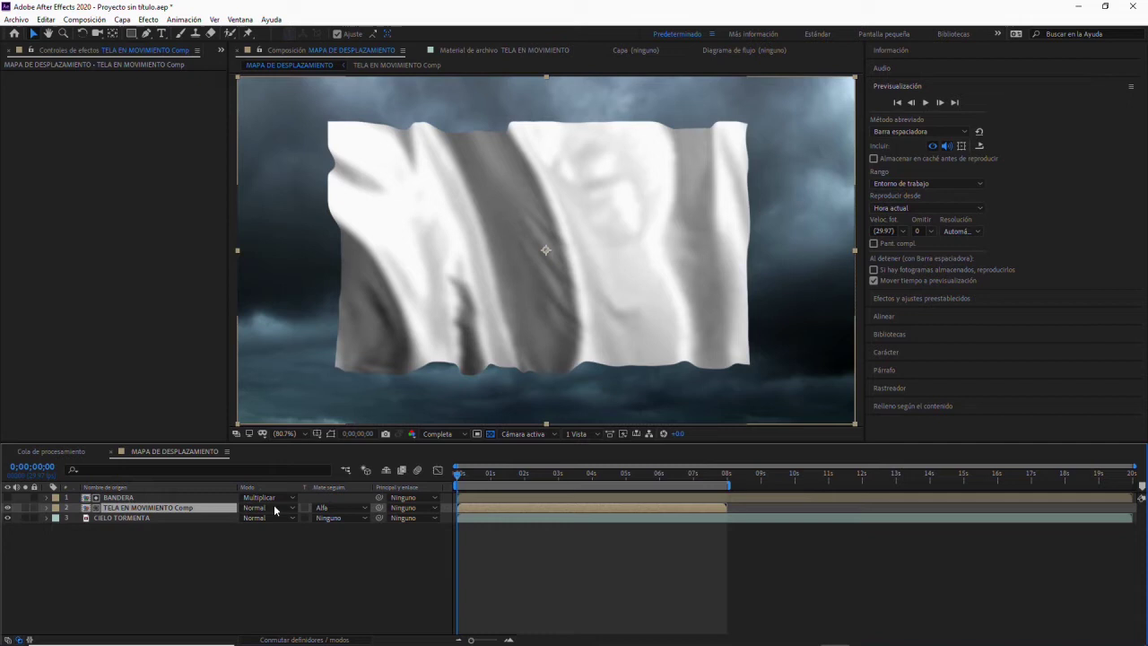
click(7, 497)
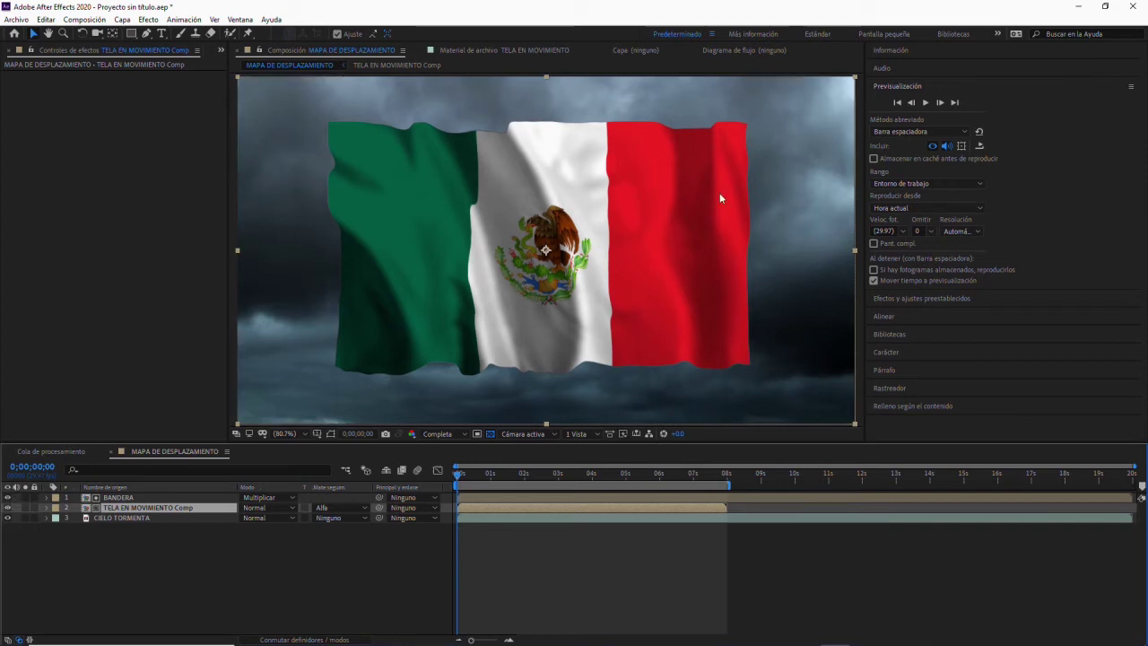
click(904, 113)
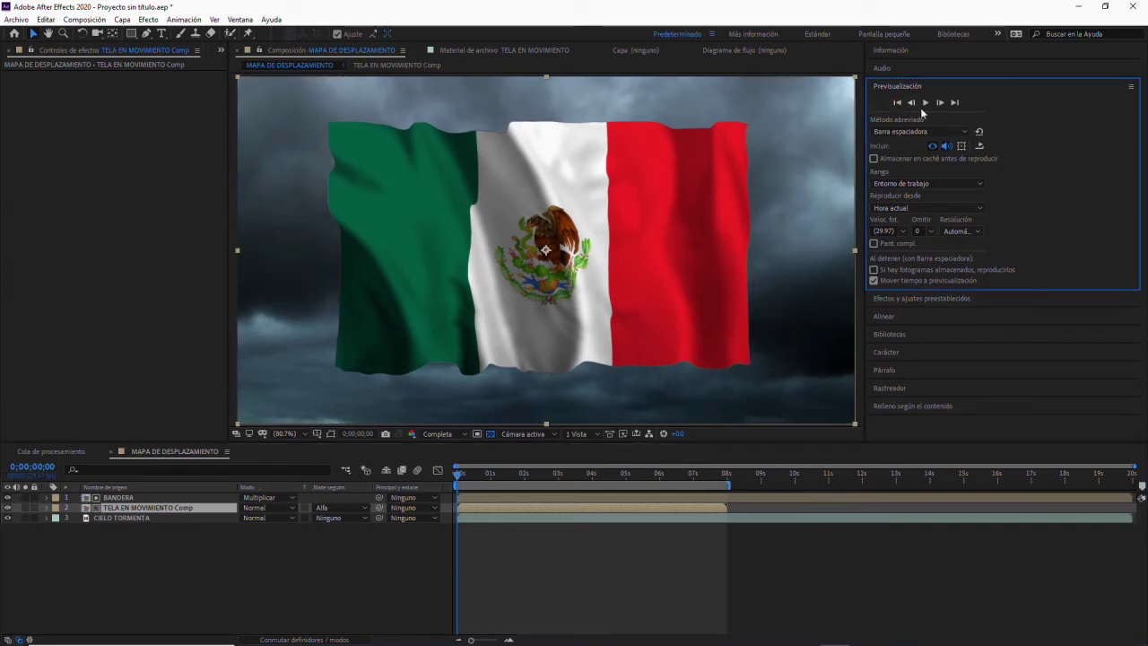
click(926, 104)
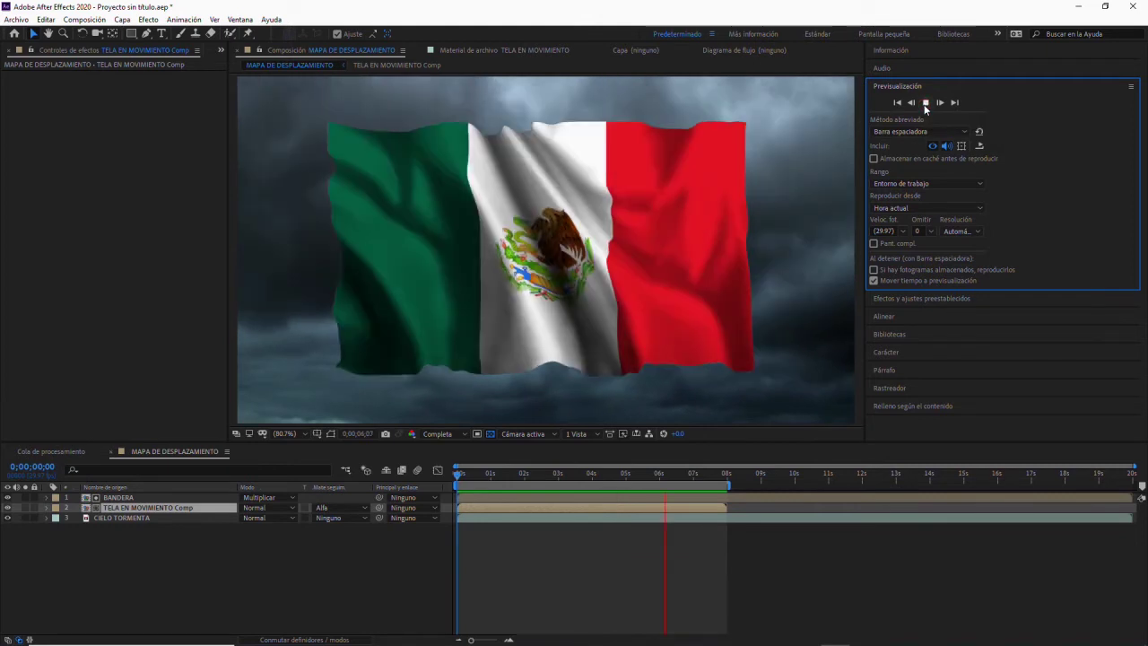
click(926, 103)
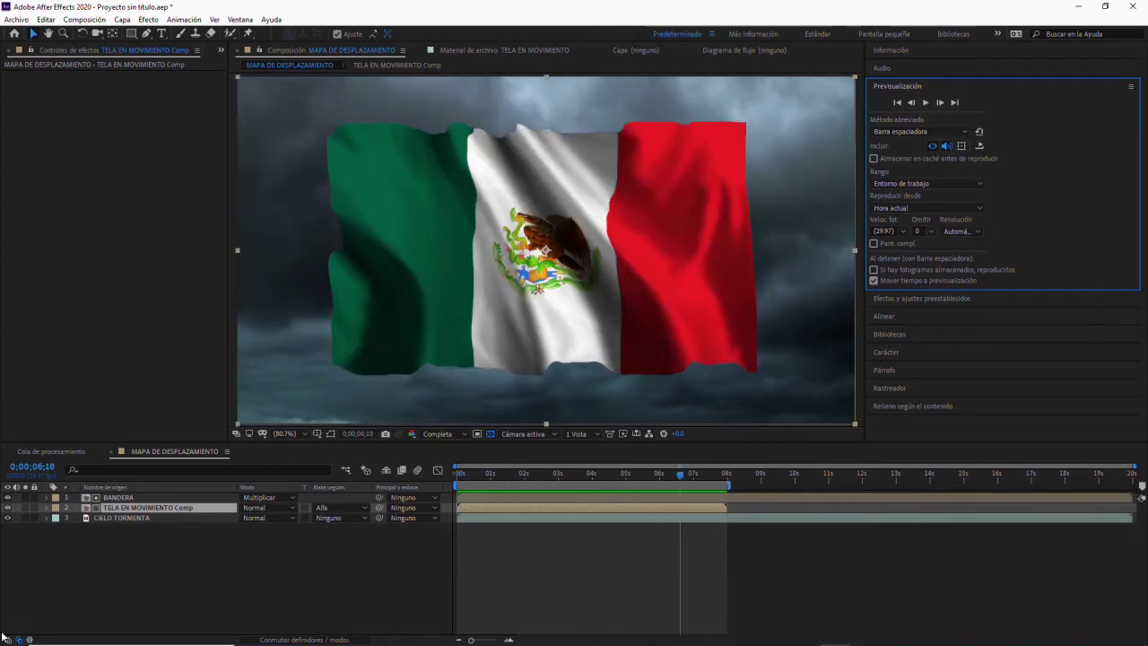
- Select both the BANDERA and TELA EN MOVIMIENTO Comp layers for precomposing
click(114, 499)
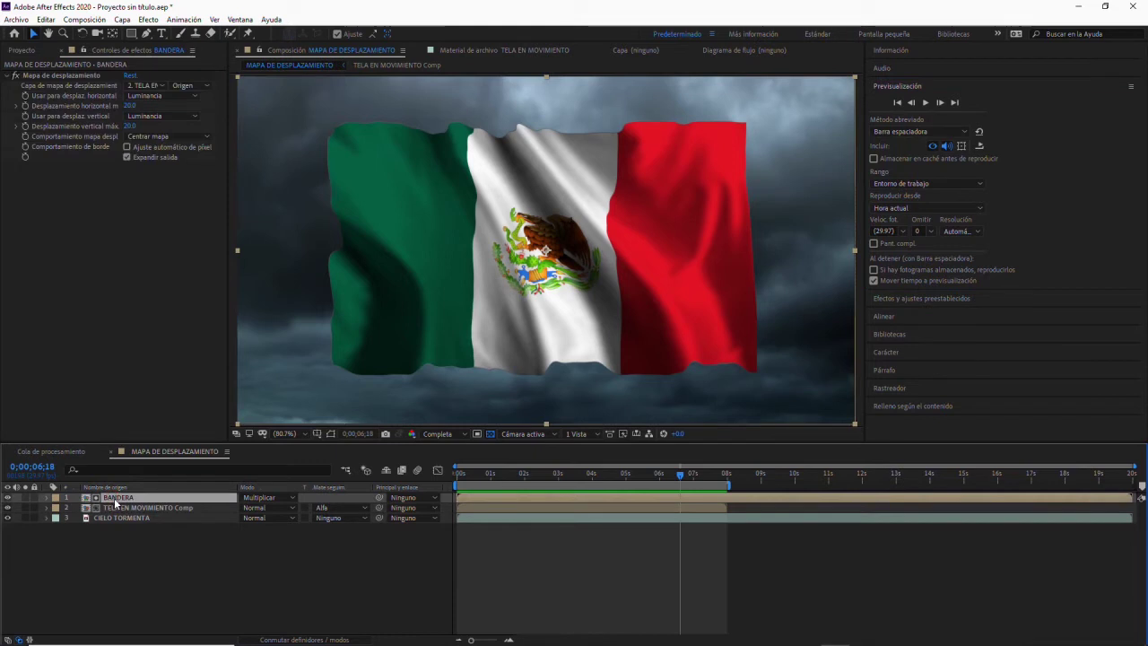
ctrl+click(115, 508)
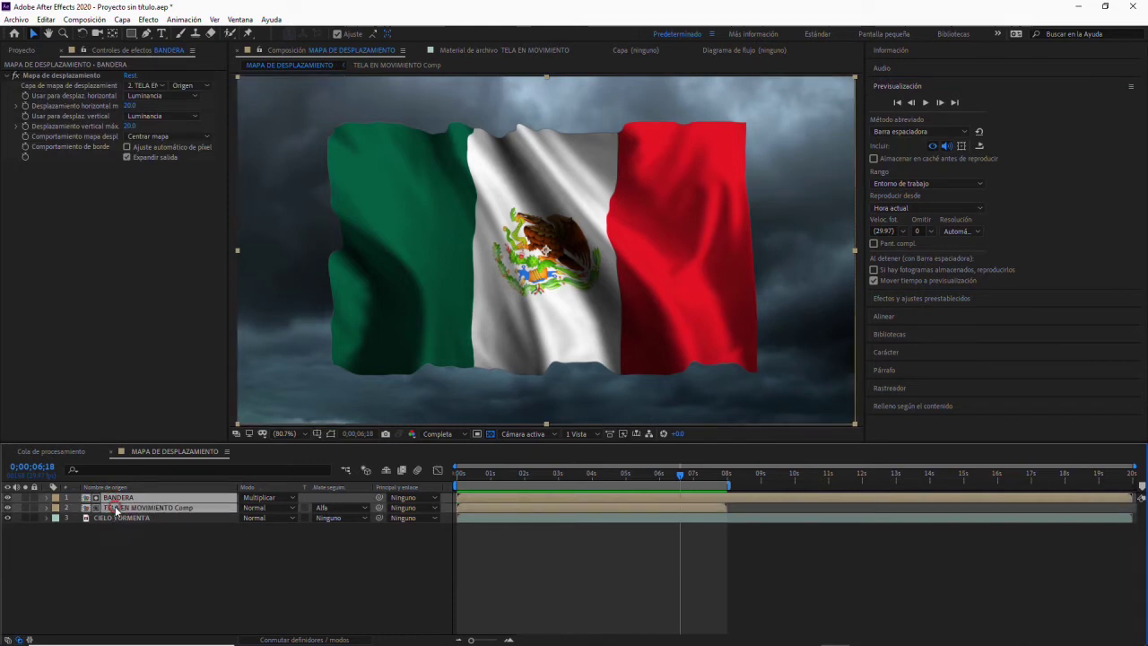
right_click(115, 512)
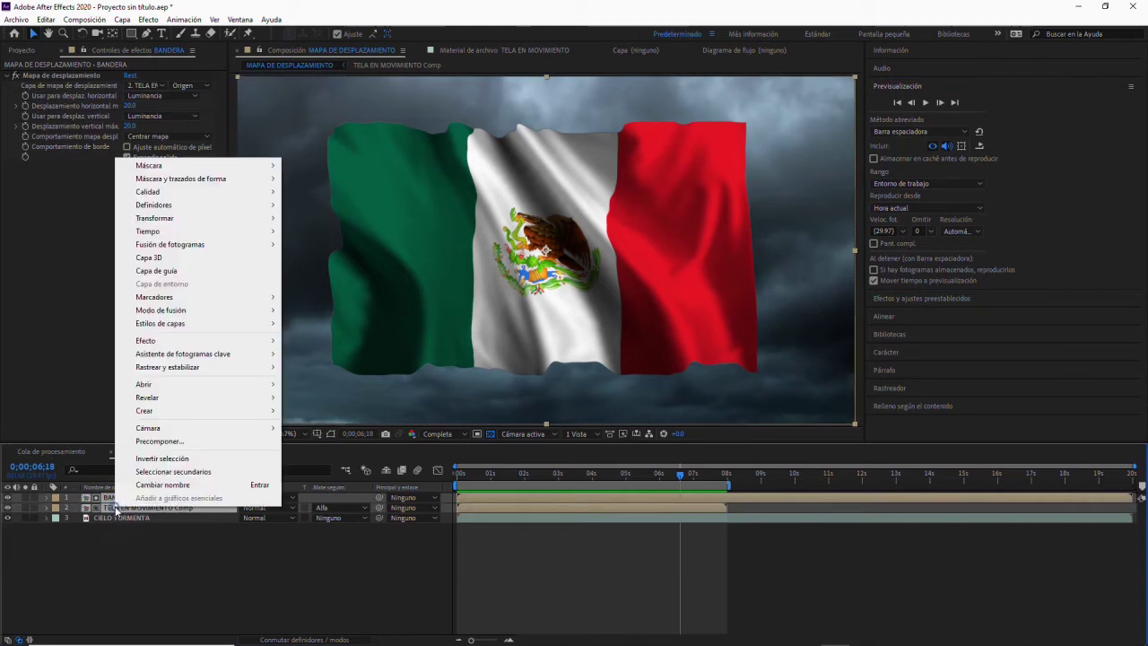
- Precompose the selected layers into a composition named BANDERA ONDEANDO
click(166, 441)
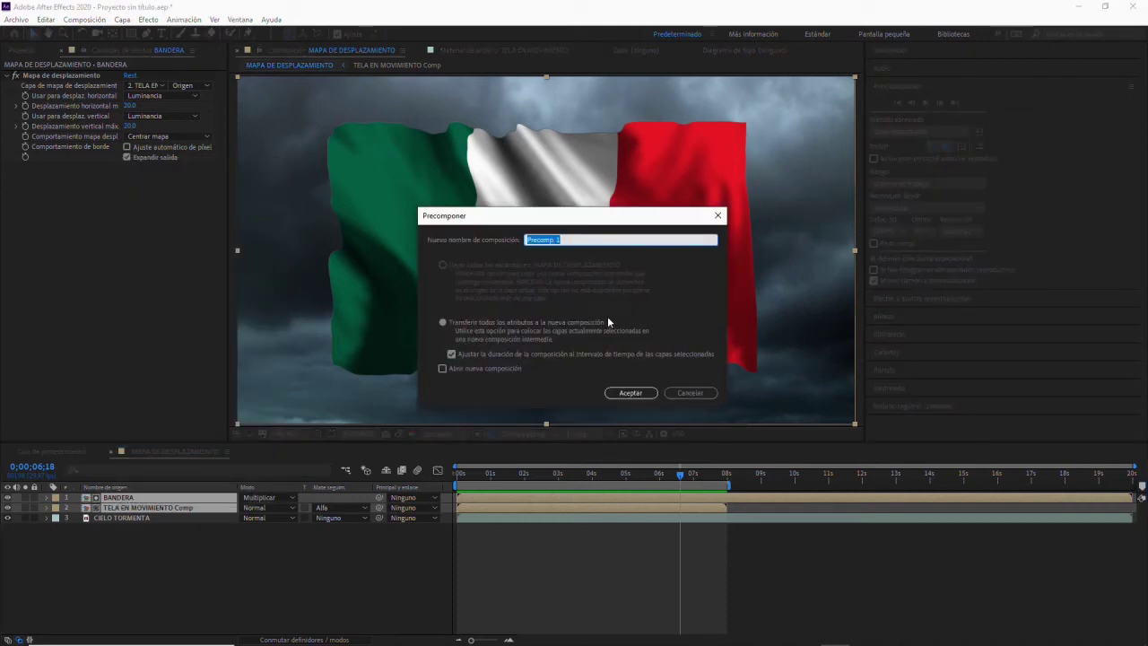
text(BANDERA ONDEANDO)
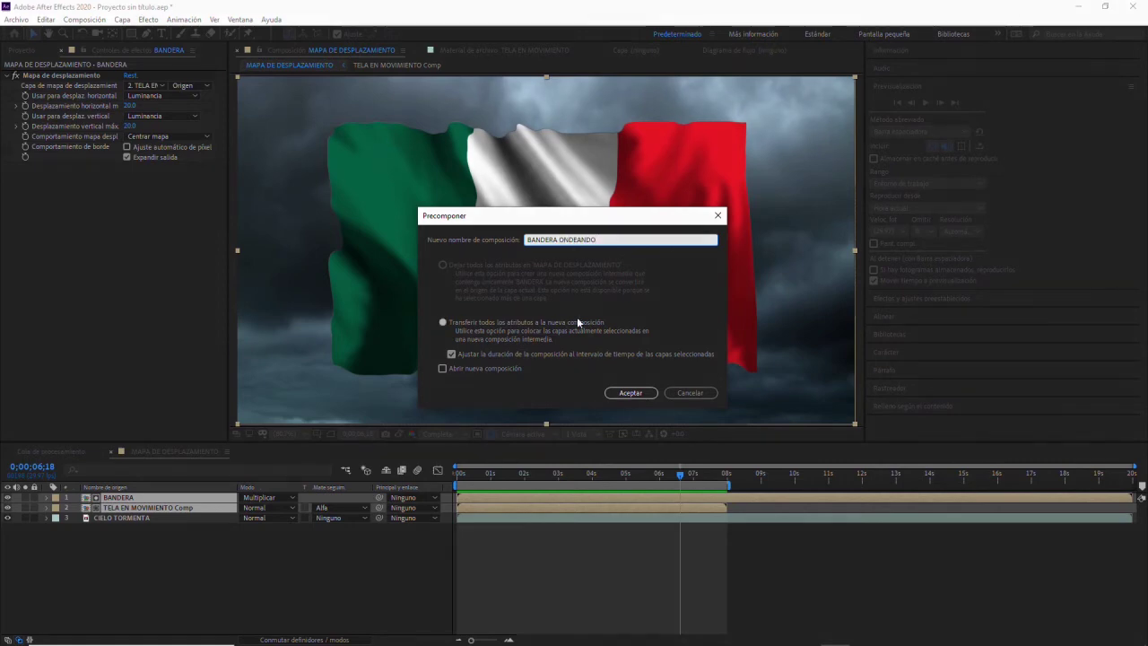
click(644, 394)
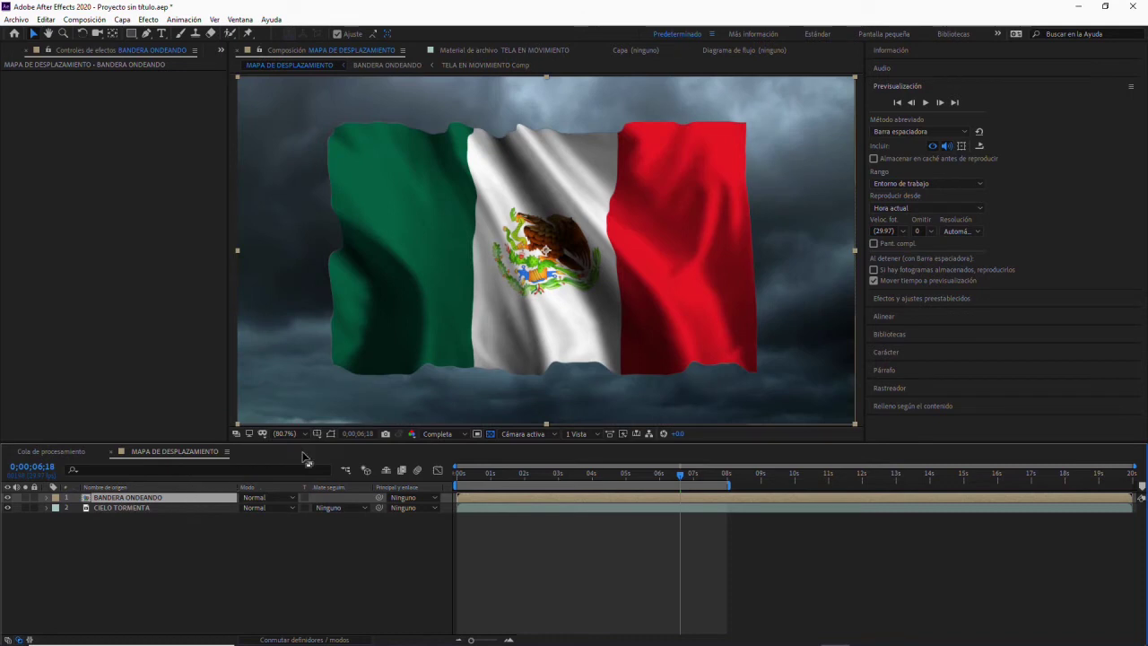
- Inspect the BANDERA ONDEANDO precomp, then return to MAPA DE DESPLAZAMIENTO around 0;00;03;13
click(678, 472)
click(579, 474)
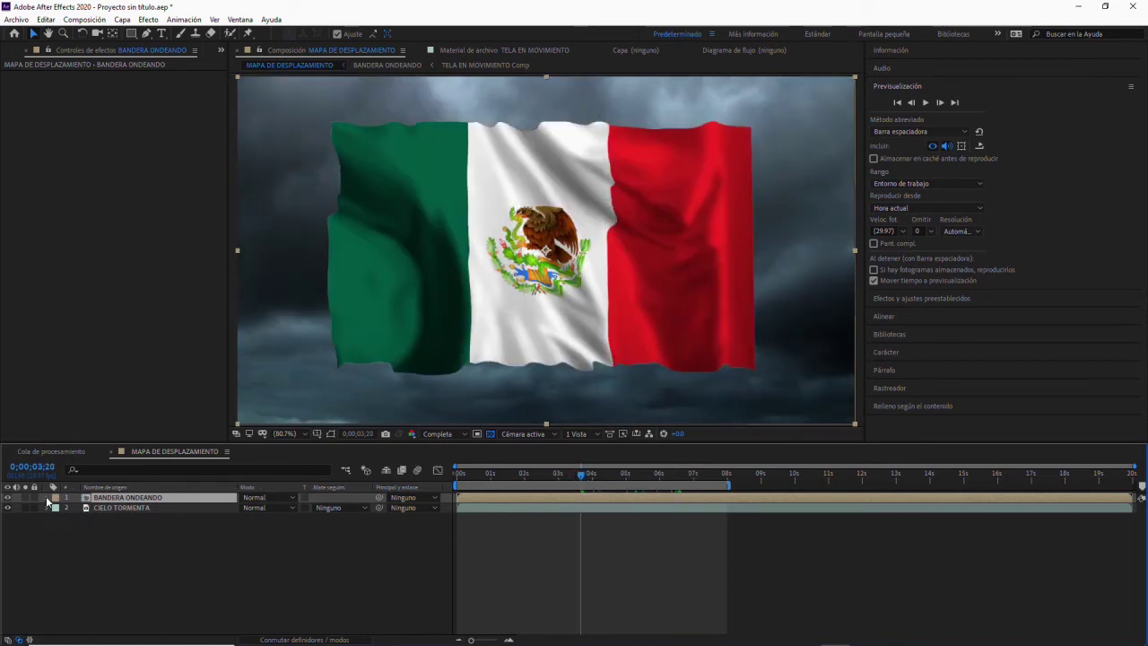
click(47, 497)
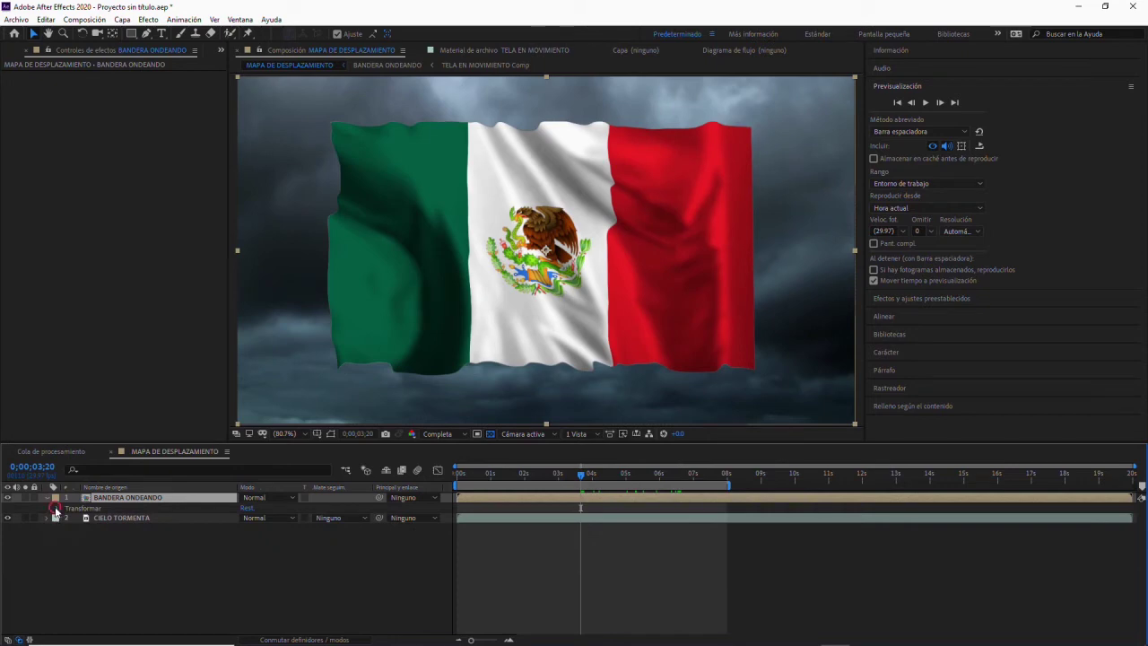
click(55, 508)
click(48, 498)
double_click(105, 497)
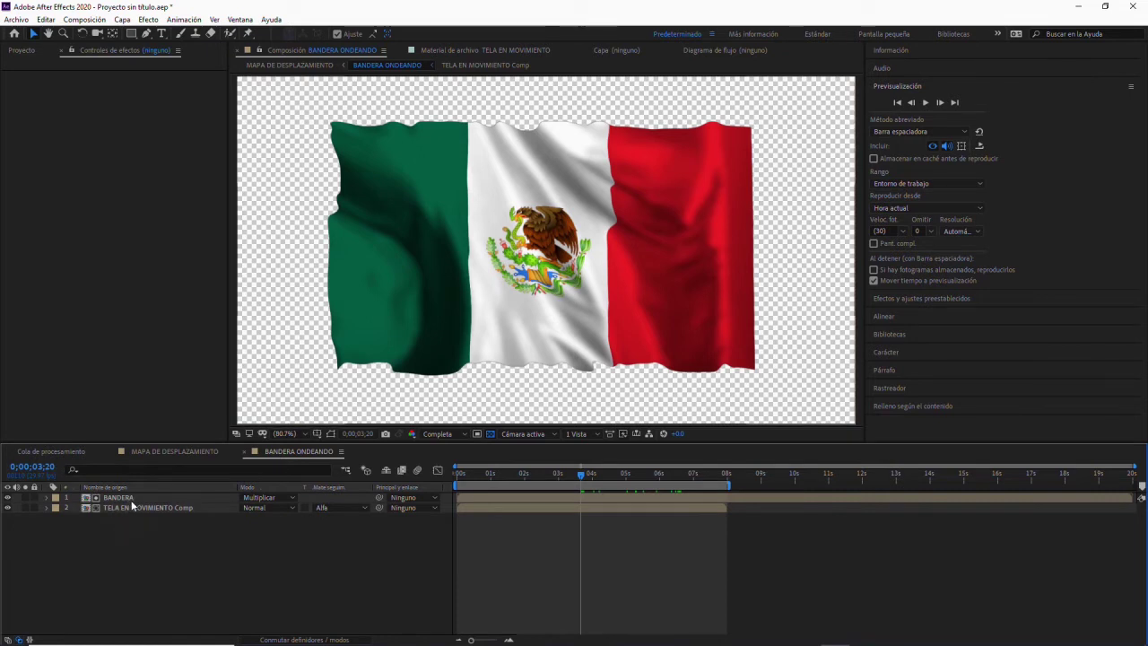
click(168, 454)
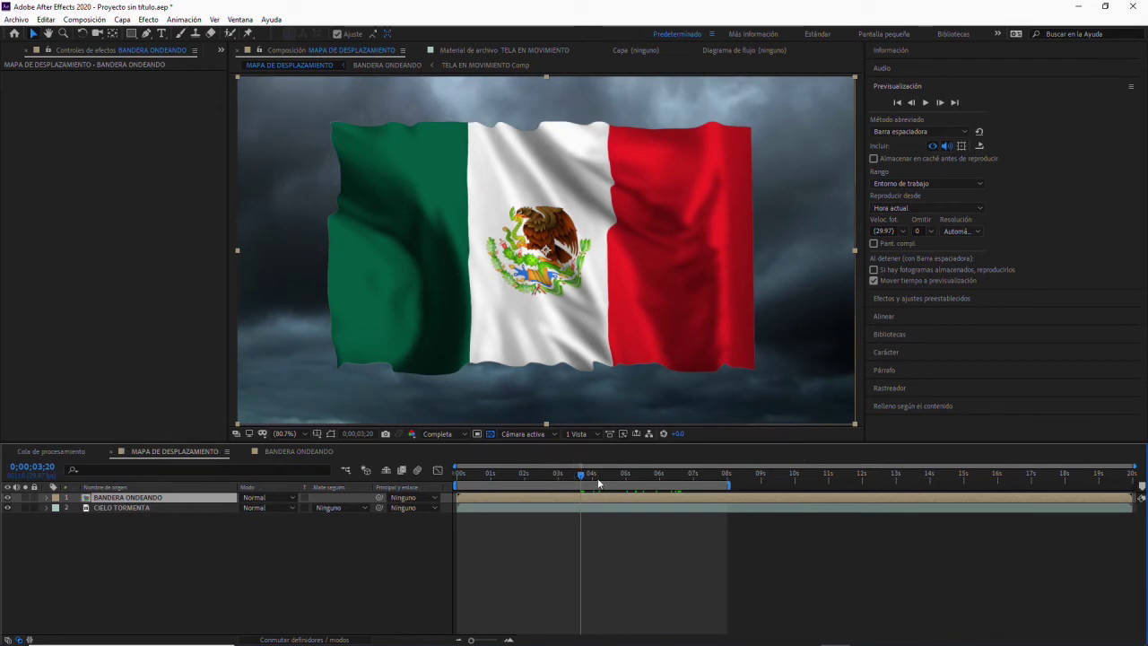
drag(579, 478, 538, 478)
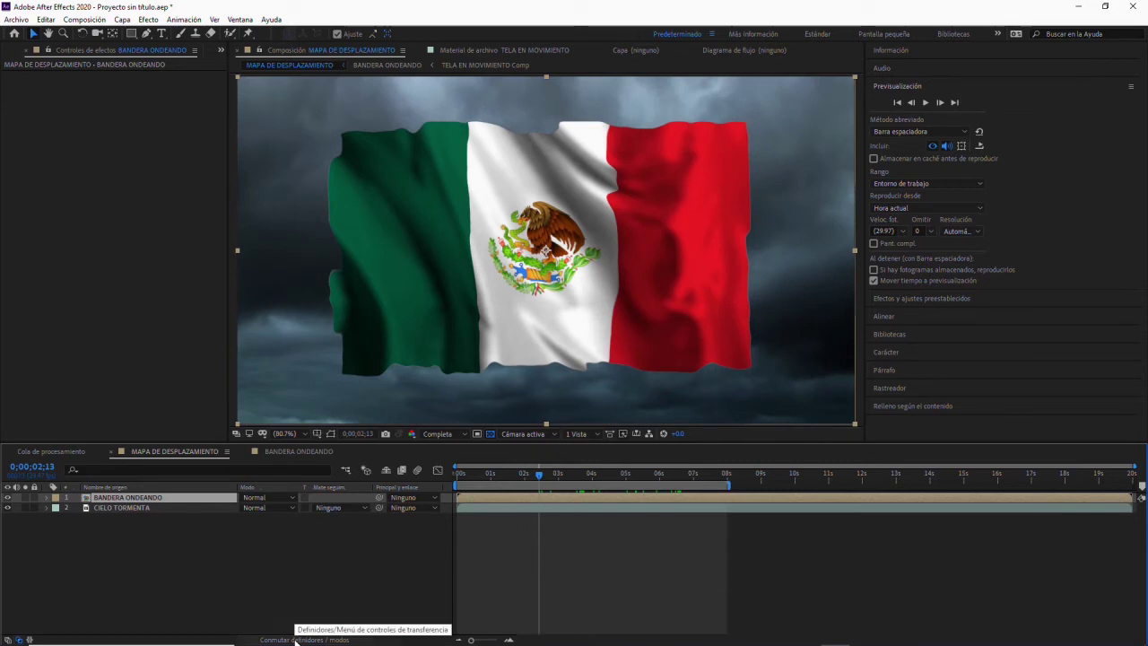
- Make BANDERA ONDEANDO a 3D layer and expose its Transform Orientación property
click(295, 640)
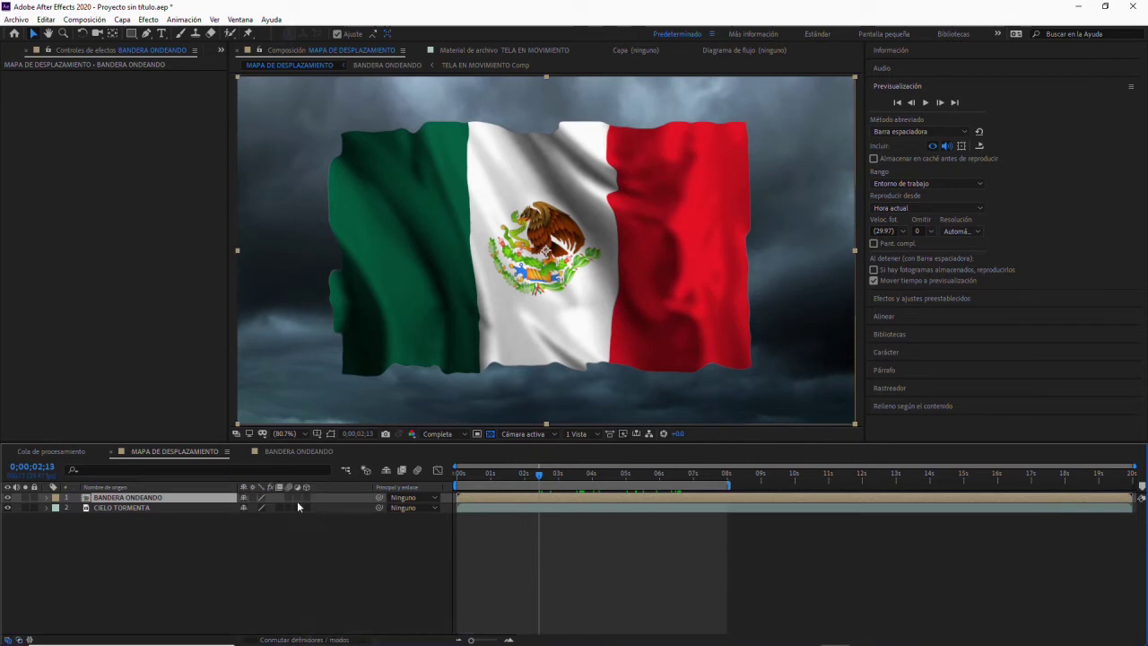
click(307, 497)
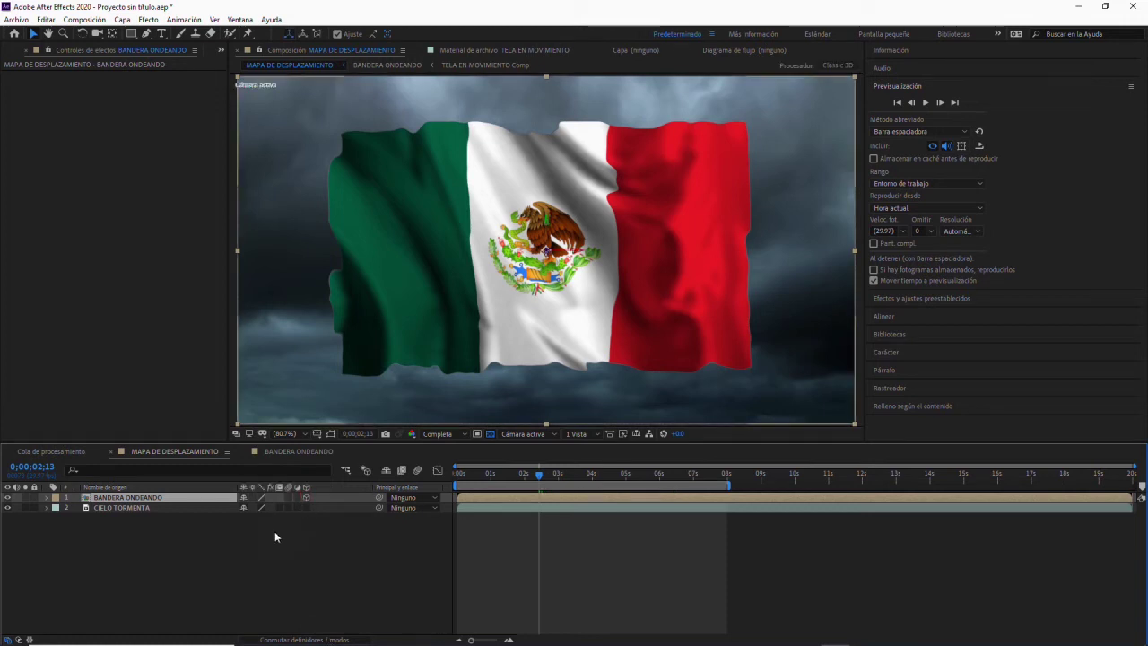
click(45, 497)
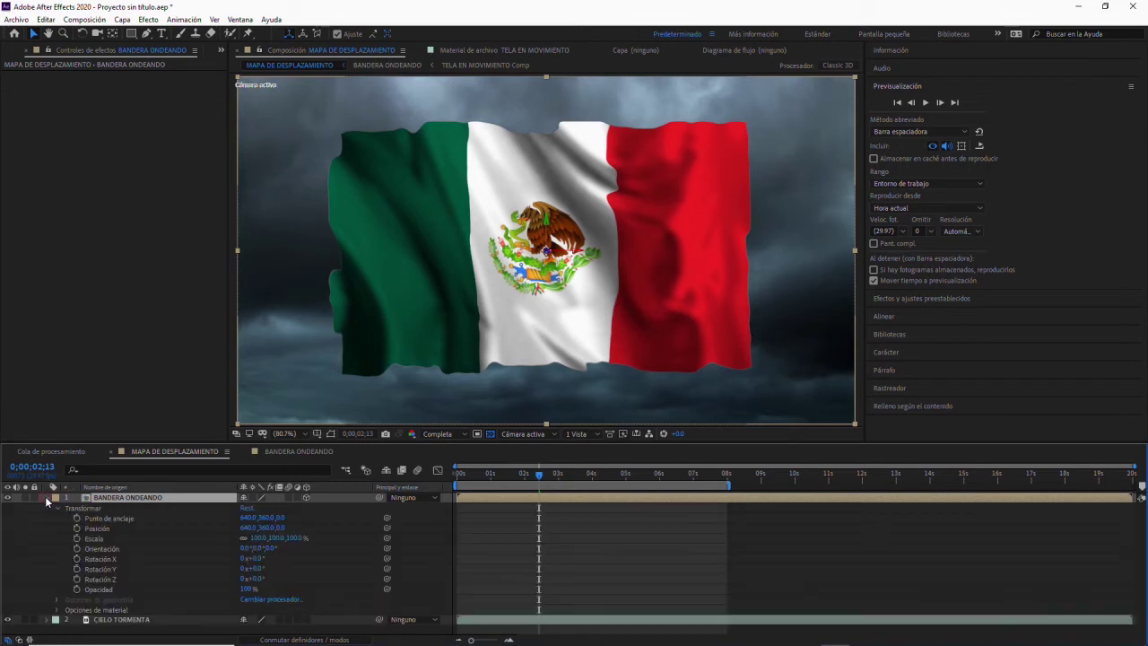
click(154, 550)
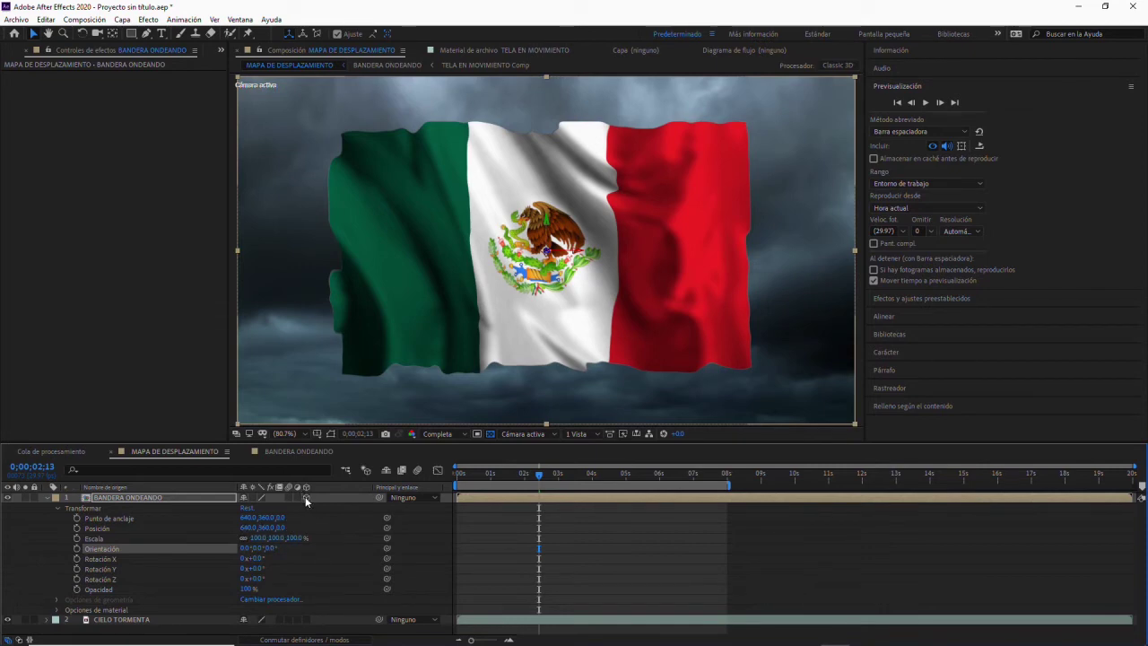
click(305, 498)
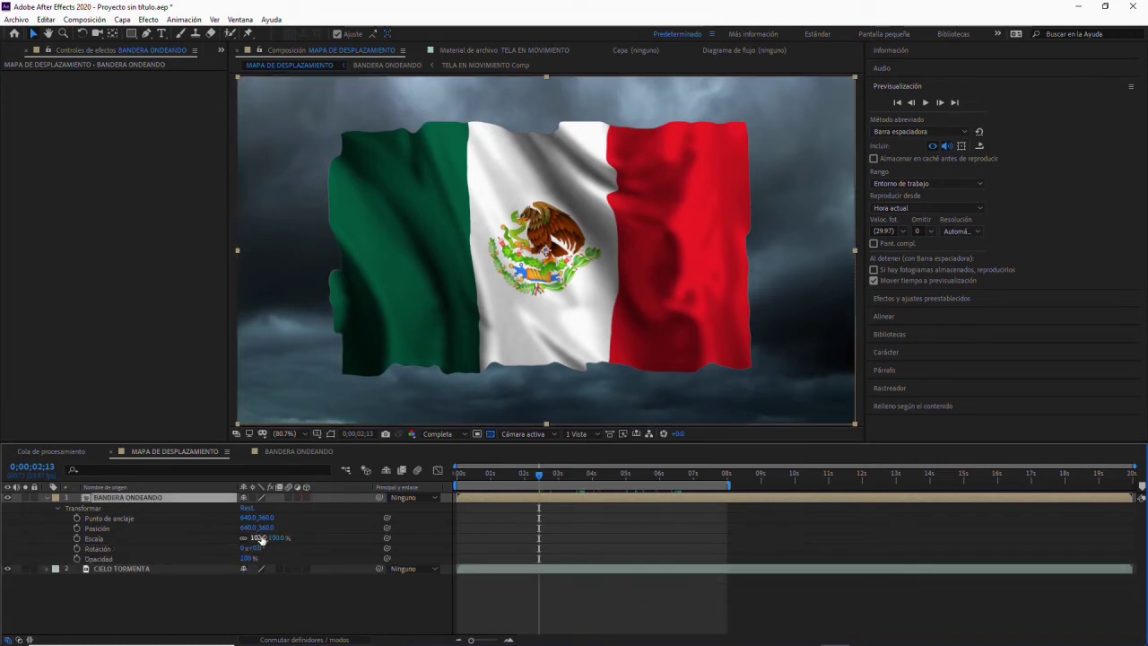
click(305, 497)
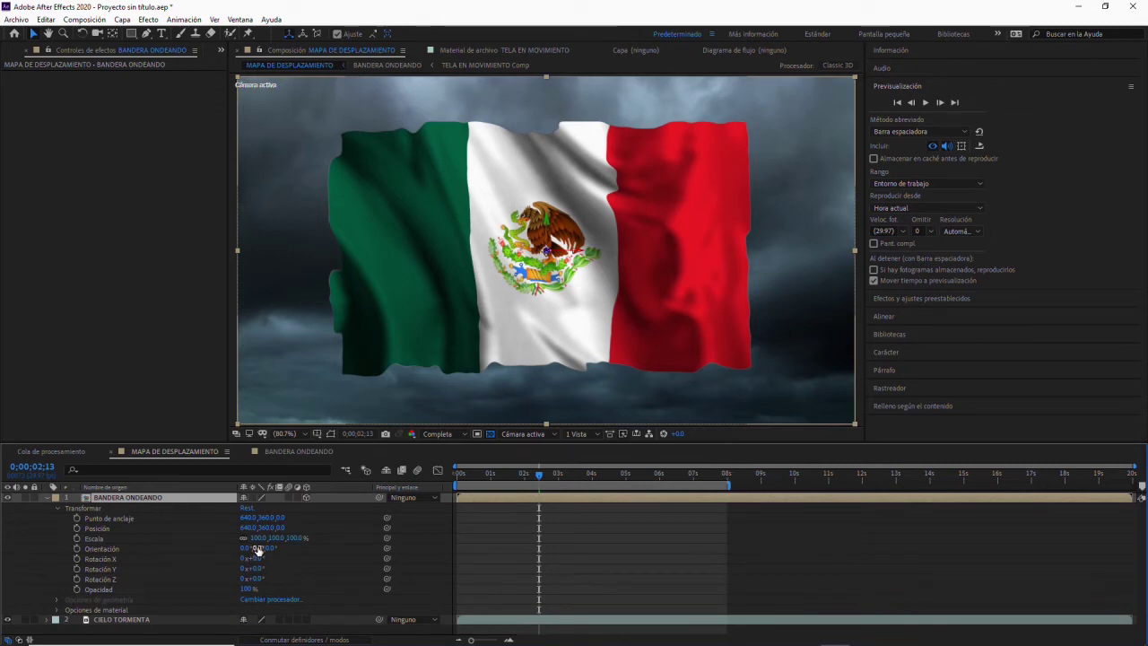
drag(255, 548, 235, 546)
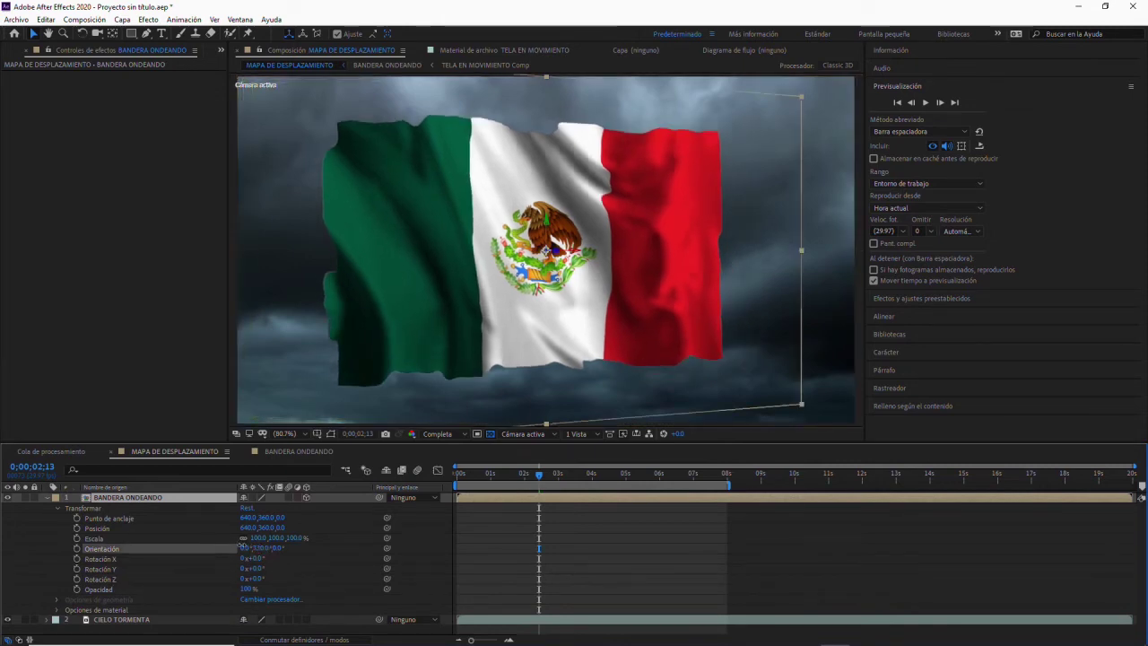
- Set the flag's Orientación to 344°, 329°, 342°
click(244, 548)
drag(243, 548, 227, 544)
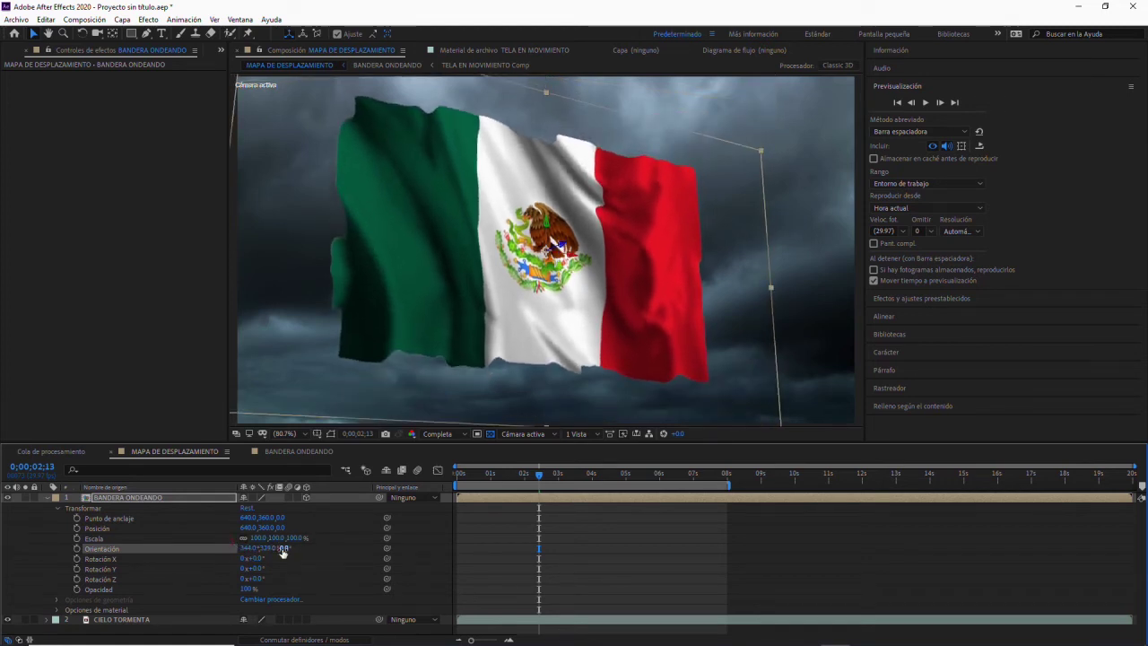
drag(283, 548, 268, 549)
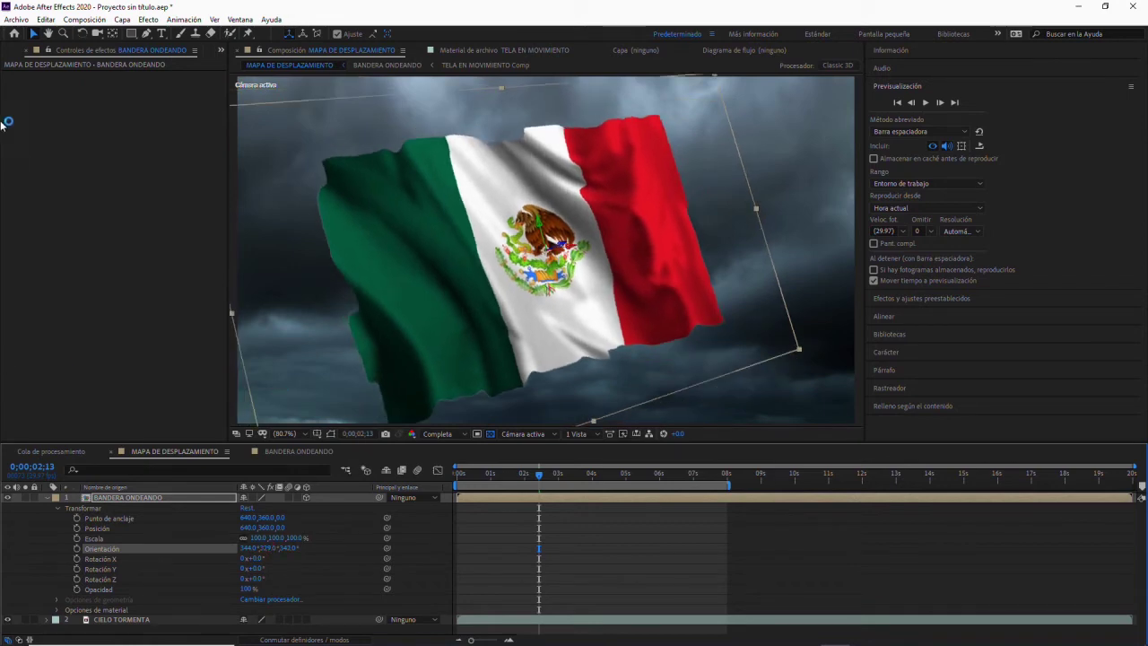
- Move the flag left to position 456.9, 396.1, -243.0 and preview it
click(31, 34)
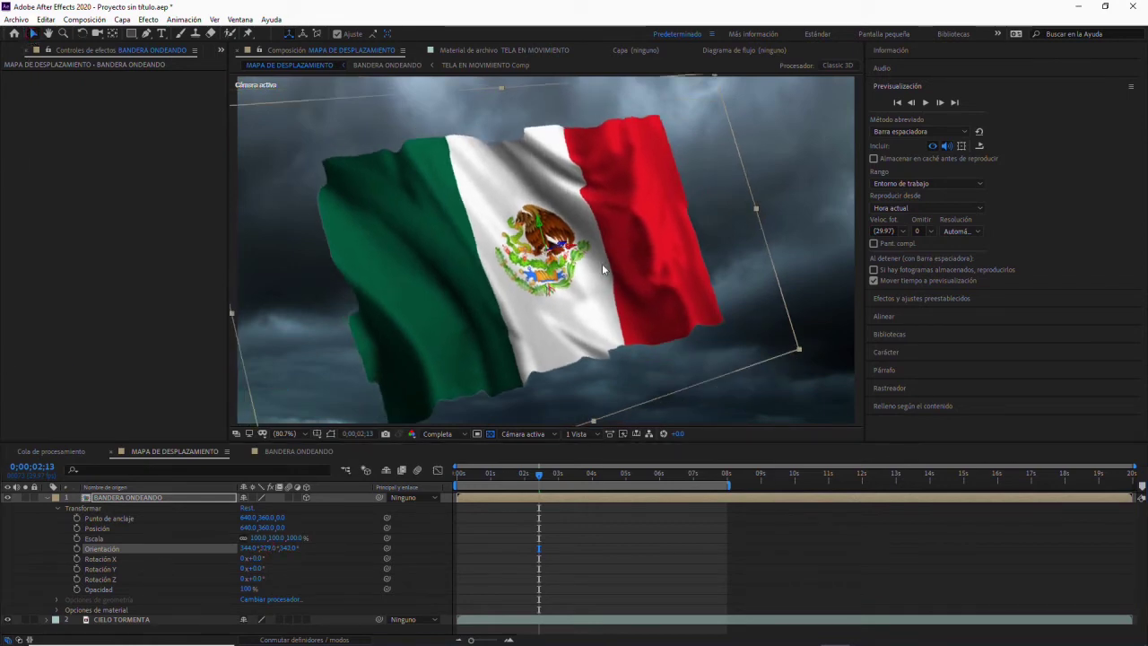
drag(538, 267, 482, 270)
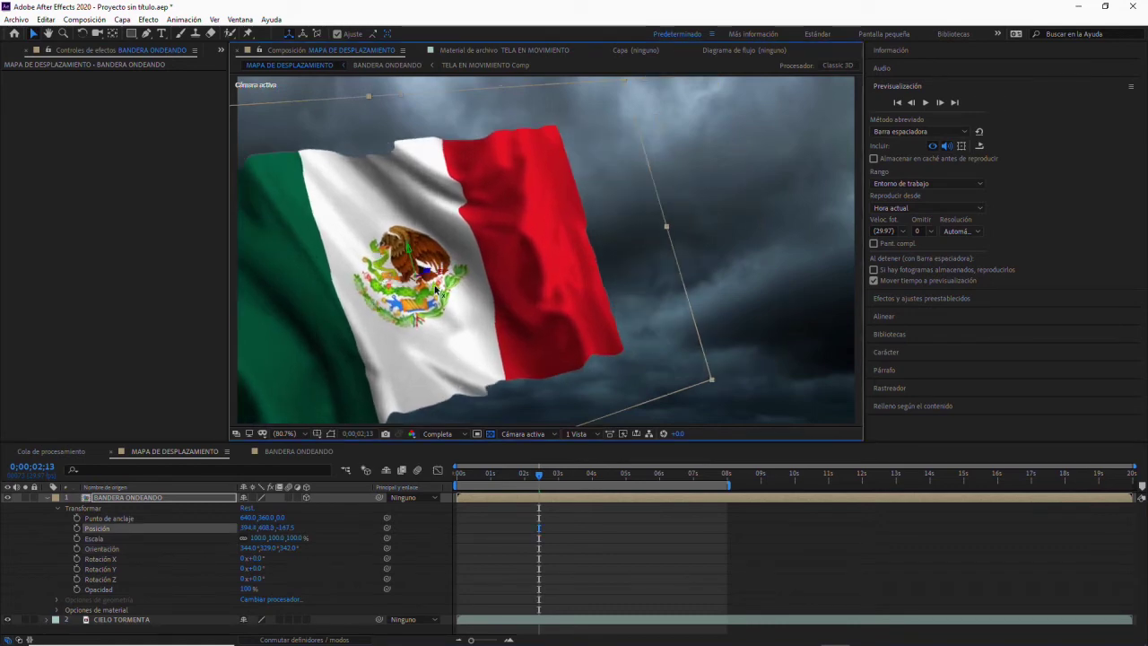
mouse_move(481, 270)
mouse_down()
mouse_move(444, 269)
mouse_move(560, 222)
mouse_up()
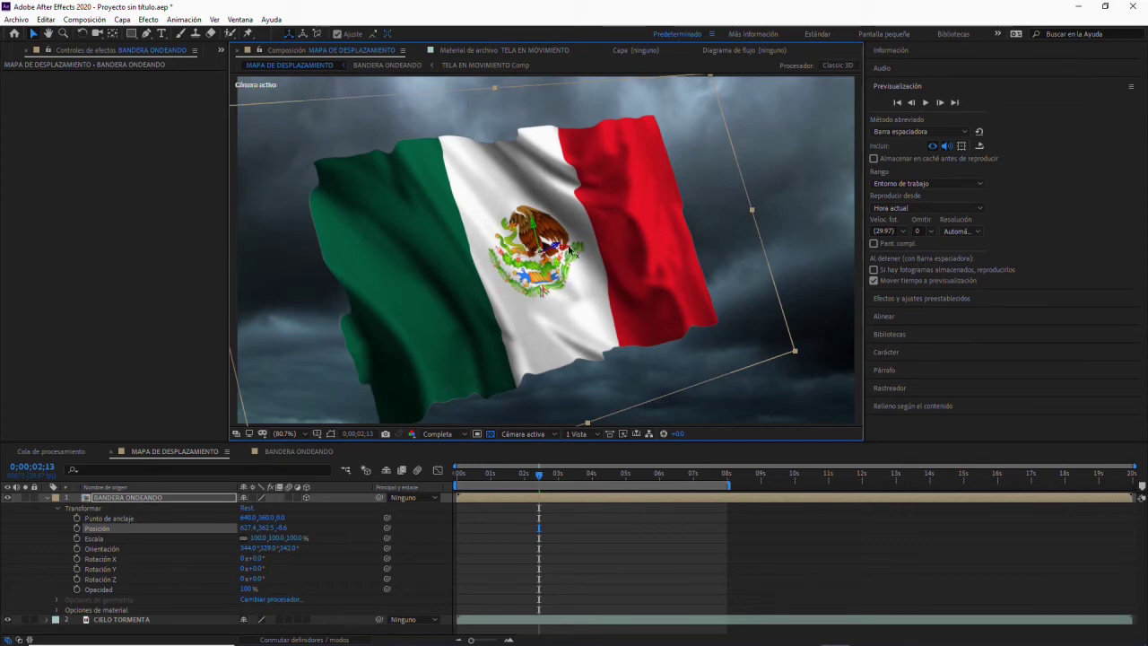
mouse_move(567, 254)
mouse_down()
mouse_move(473, 292)
mouse_move(431, 269)
mouse_move(469, 236)
mouse_up()
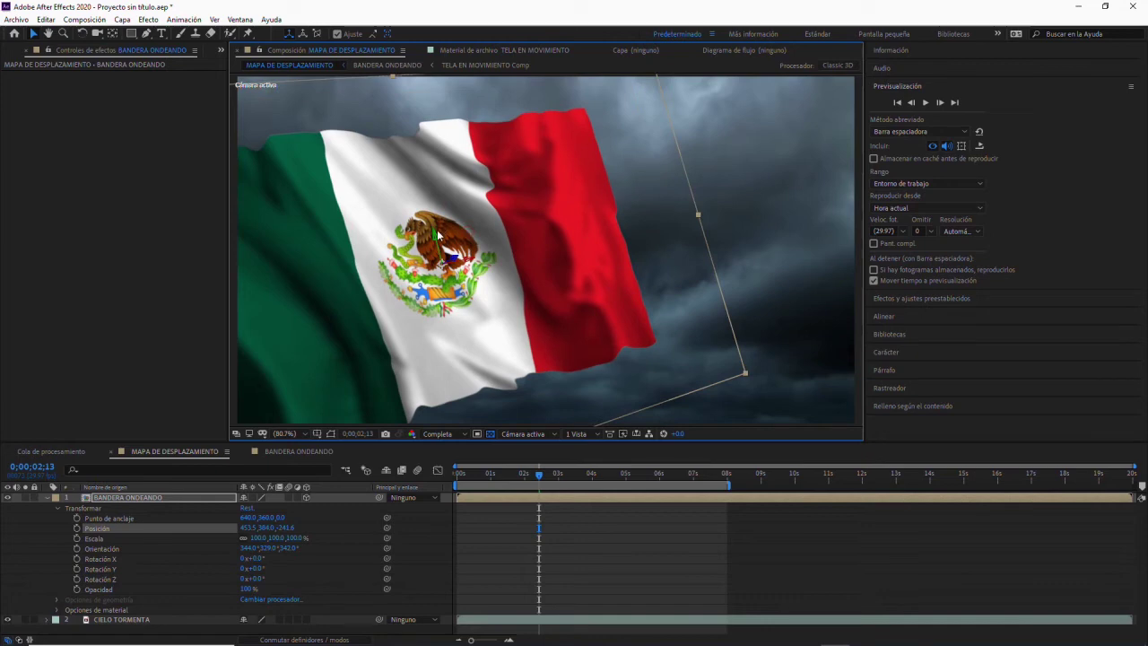
drag(437, 235, 436, 239)
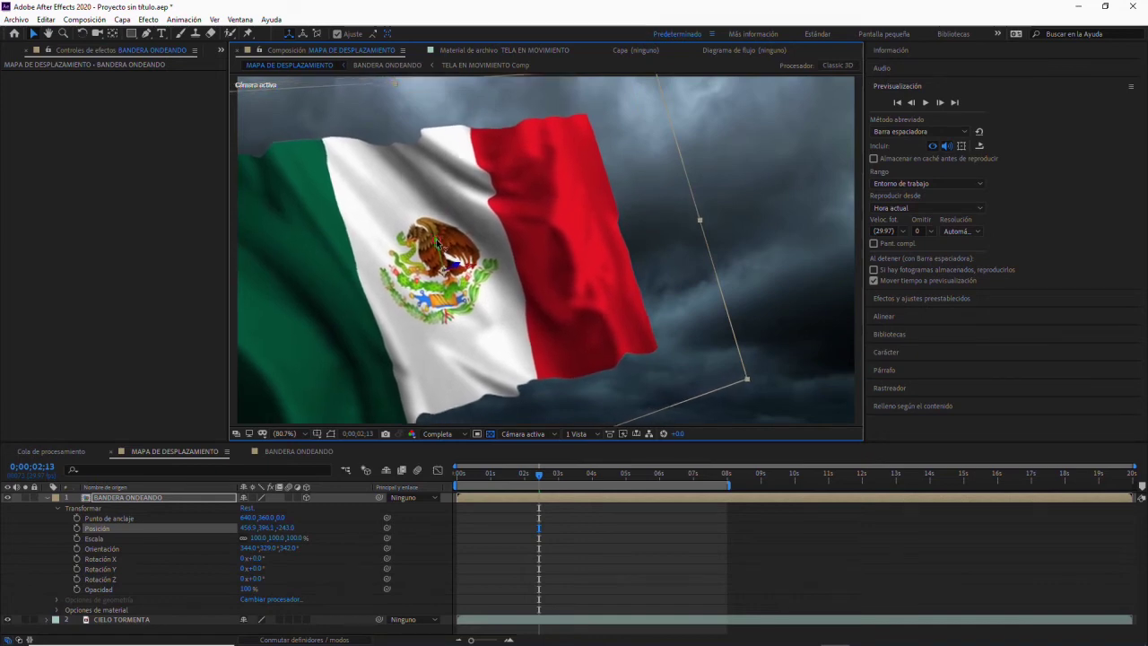
click(927, 102)
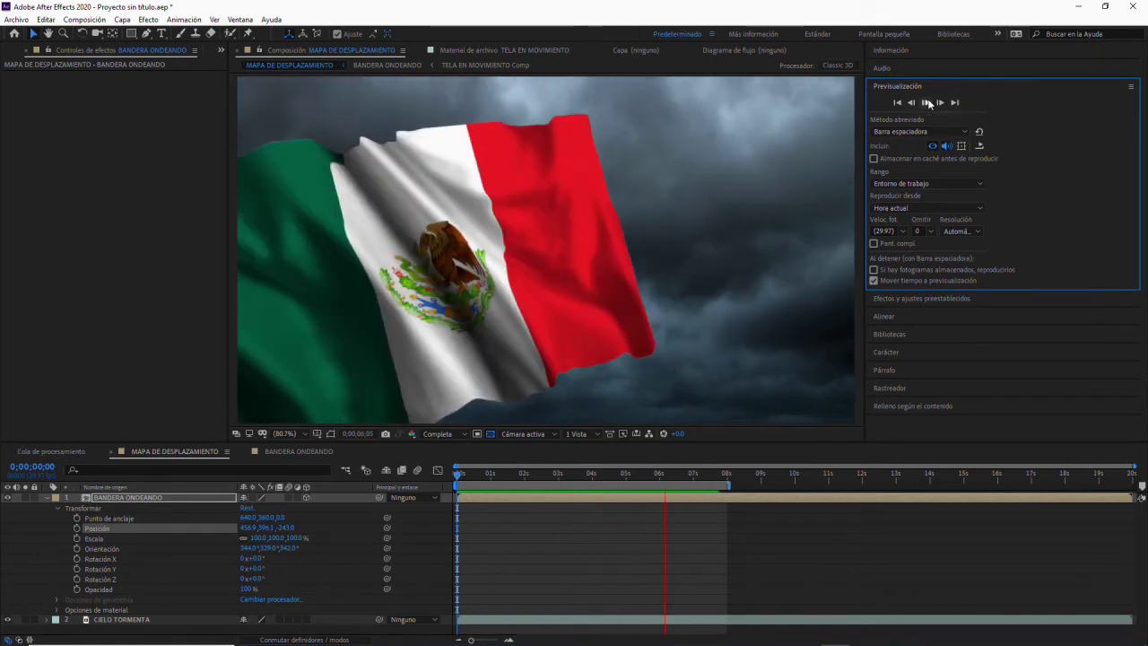
- Stop playback, scrub to a later frame, and collapse BANDERA ONDEANDO's properties
click(929, 104)
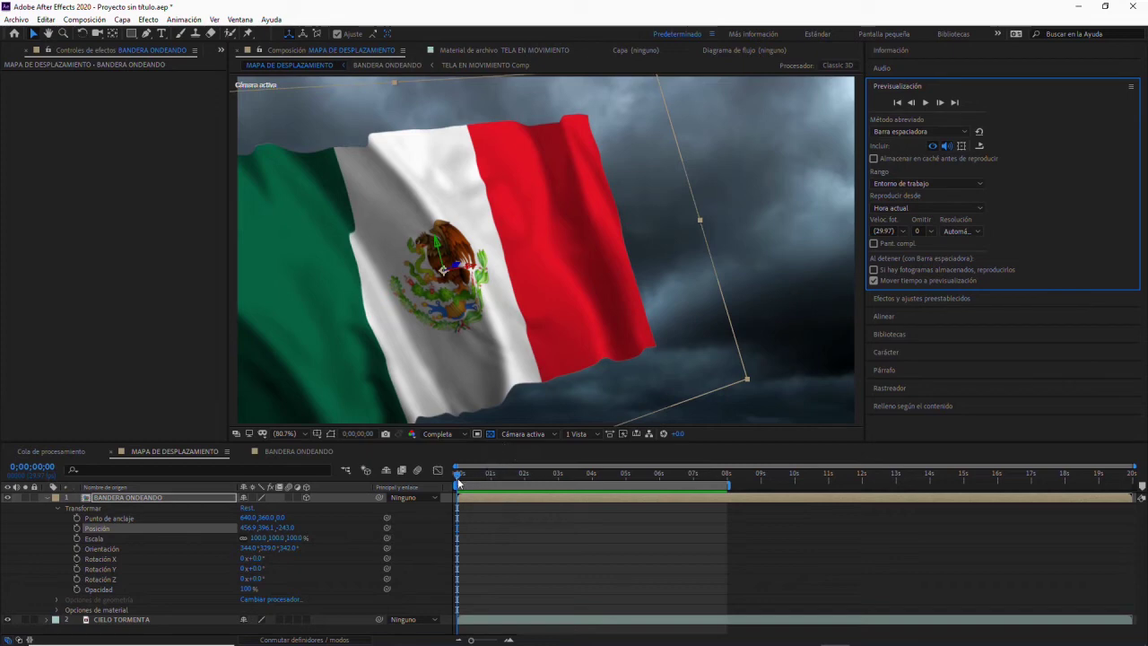
mouse_move(457, 482)
mouse_down()
mouse_move(508, 486)
mouse_move(74, 514)
mouse_up()
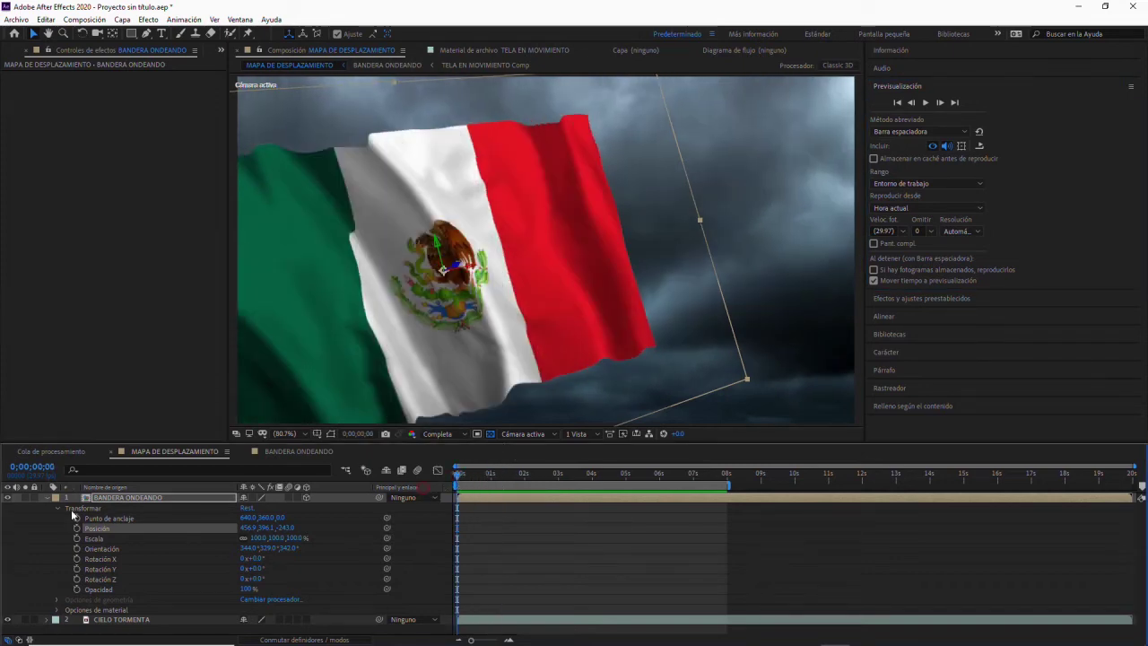
click(46, 498)
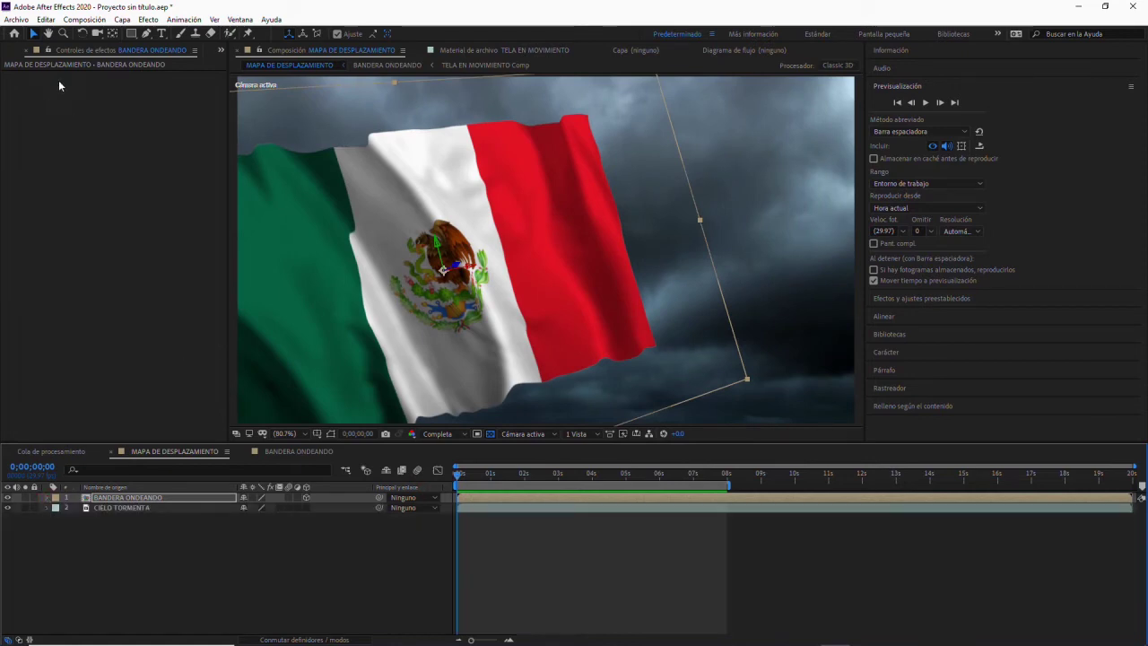
- Add a new full-frame solid coloured pale cyan E8FDFF via Capa > Nuevo > Sólido
click(121, 19)
mouse_move(269, 33)
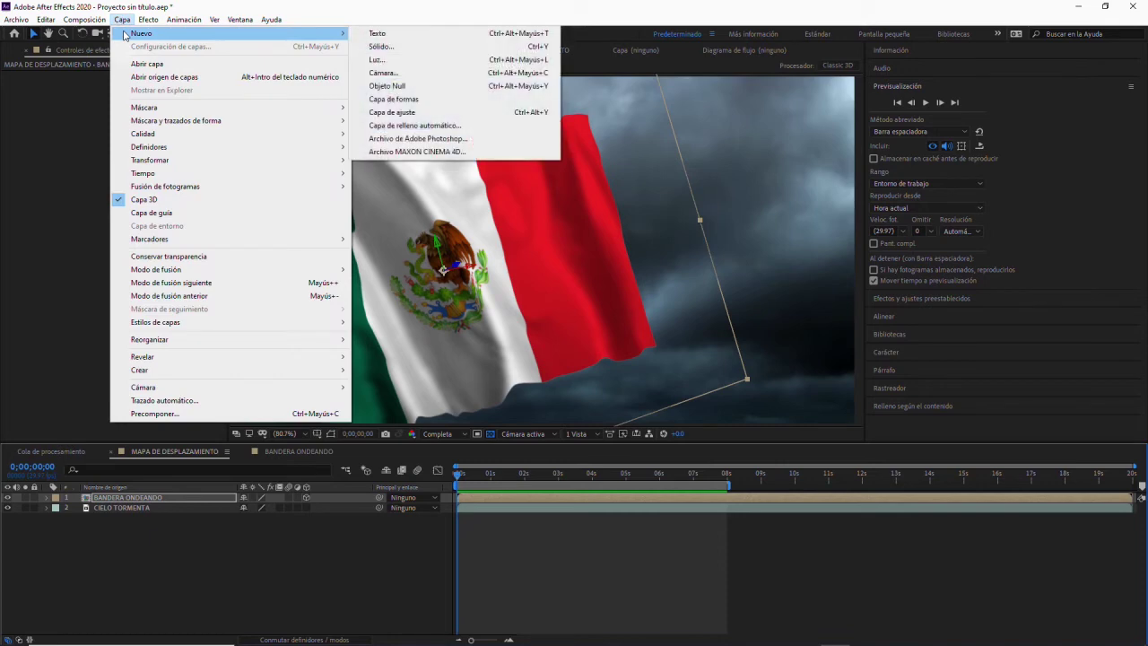
click(410, 47)
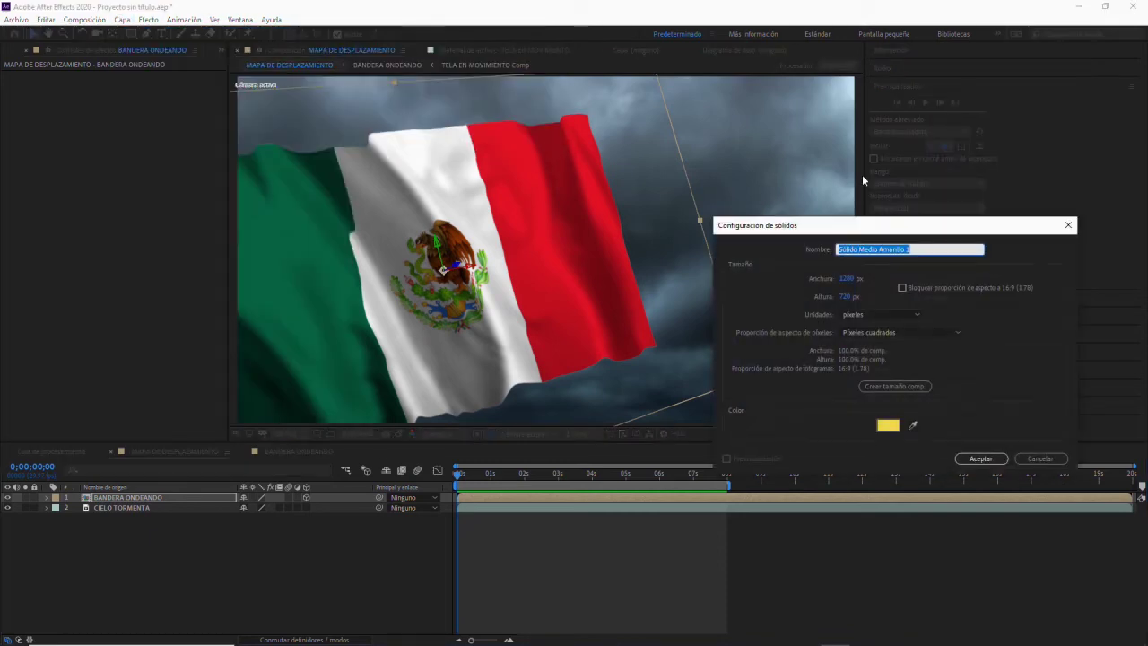
click(886, 427)
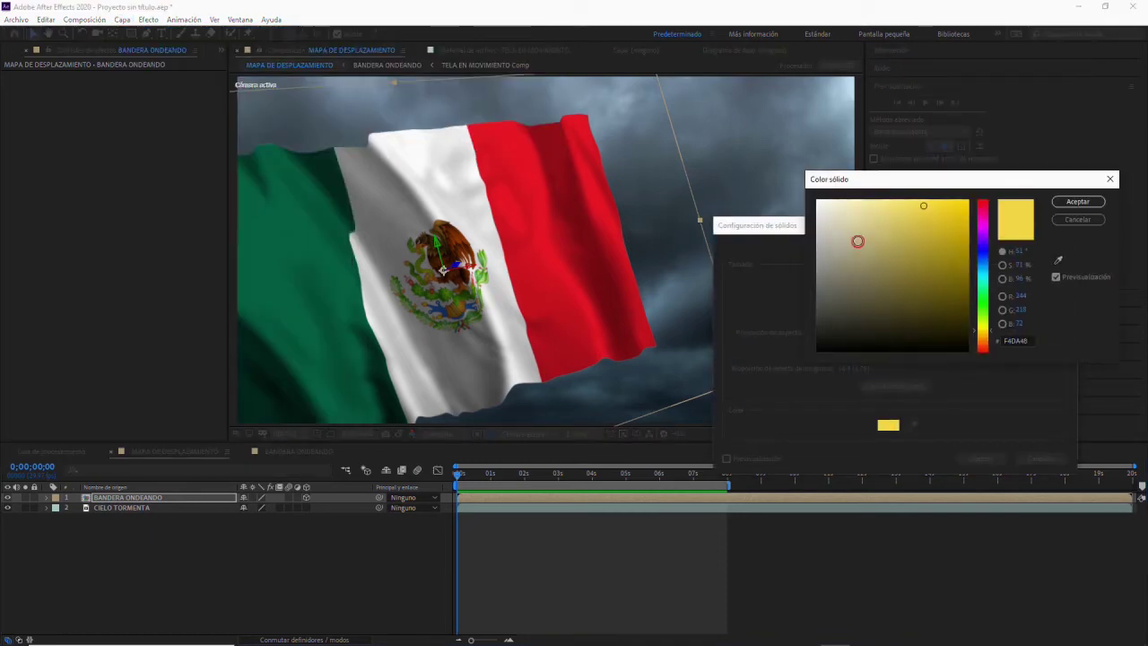
drag(859, 241, 761, 194)
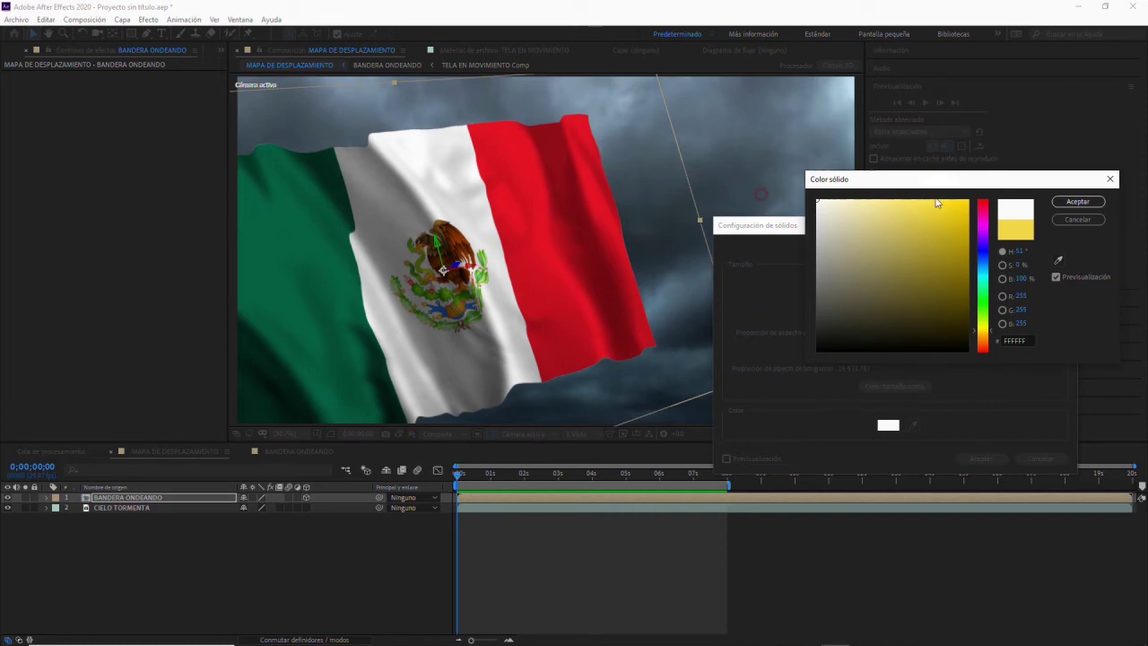
click(983, 269)
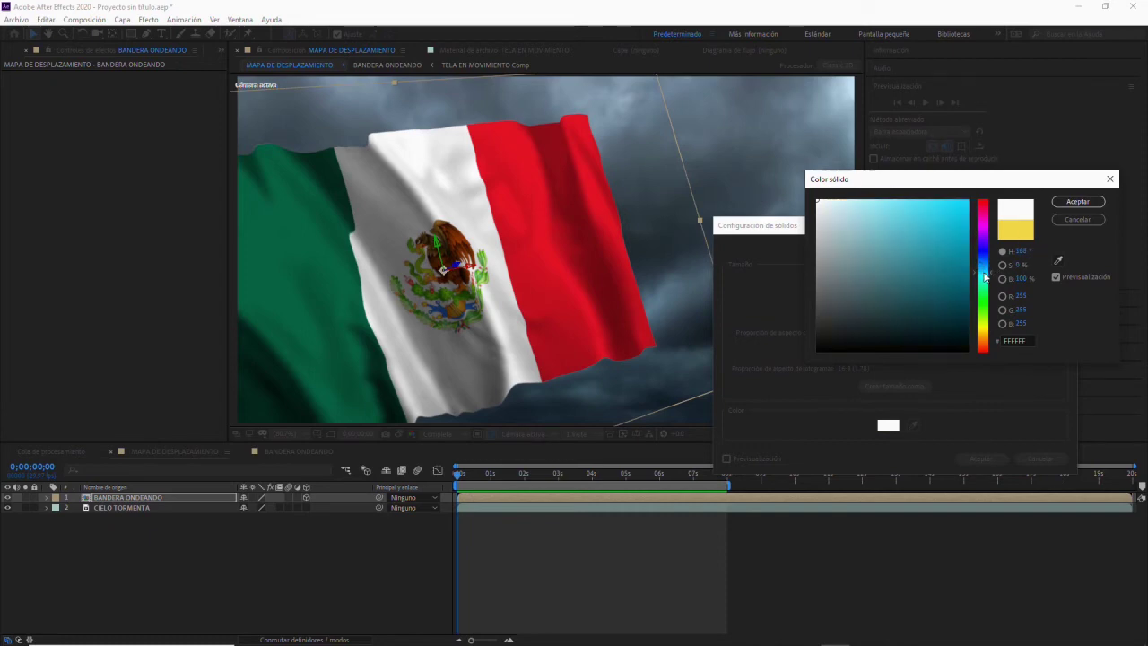
drag(833, 206, 831, 201)
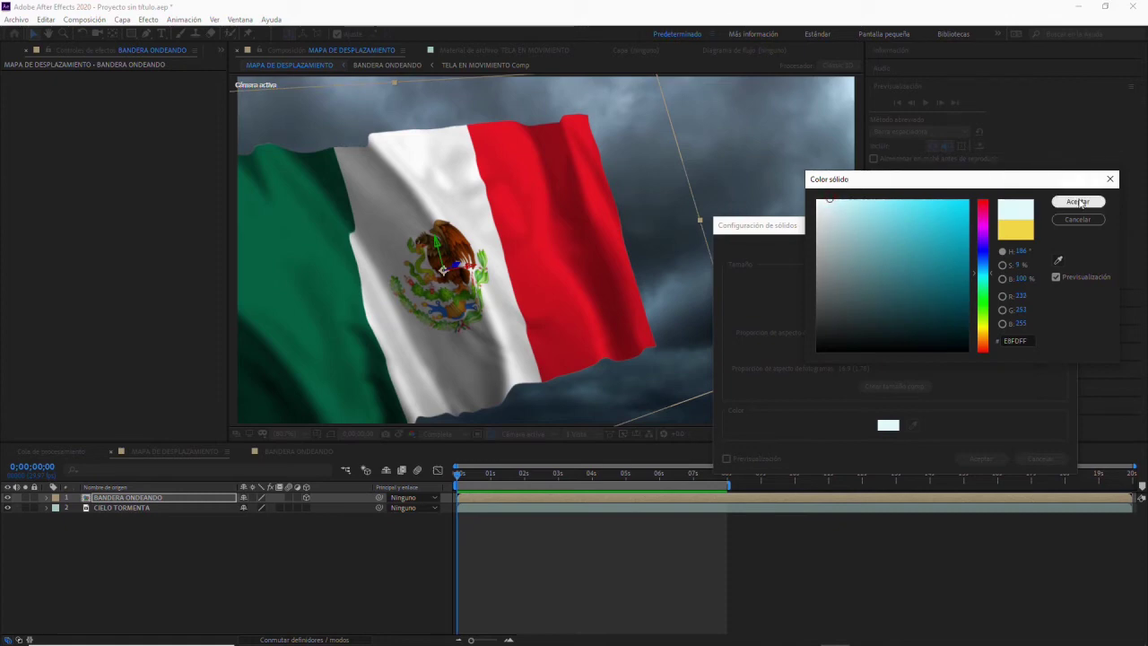
click(1078, 201)
click(981, 459)
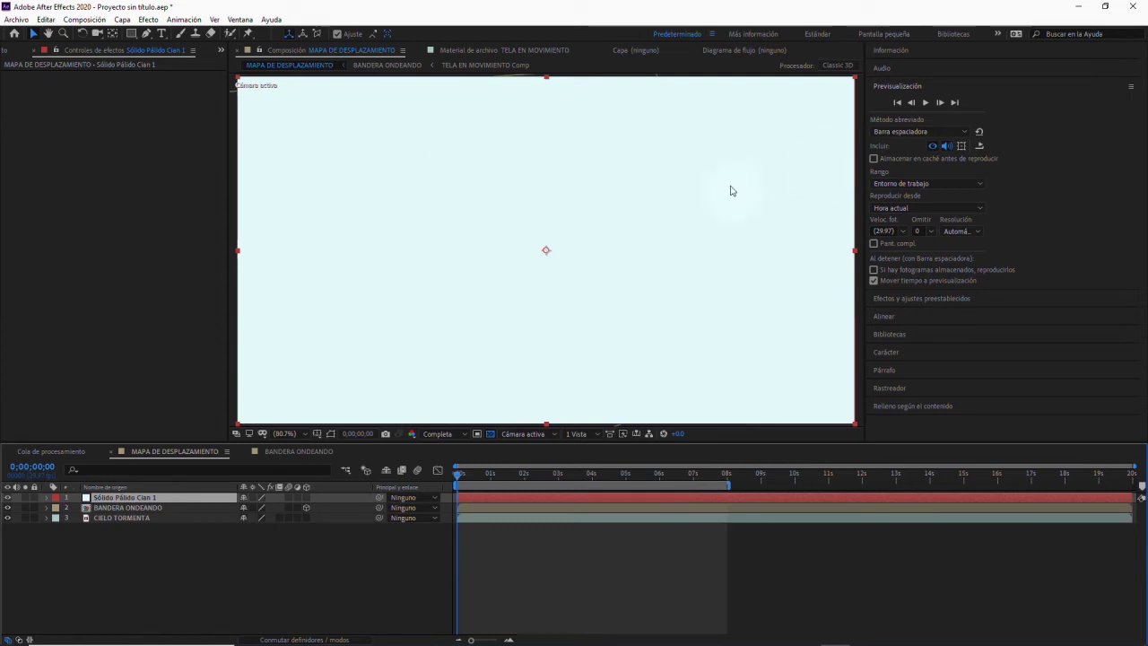
- Browse the Effect menu and close it without choosing an effect
click(154, 21)
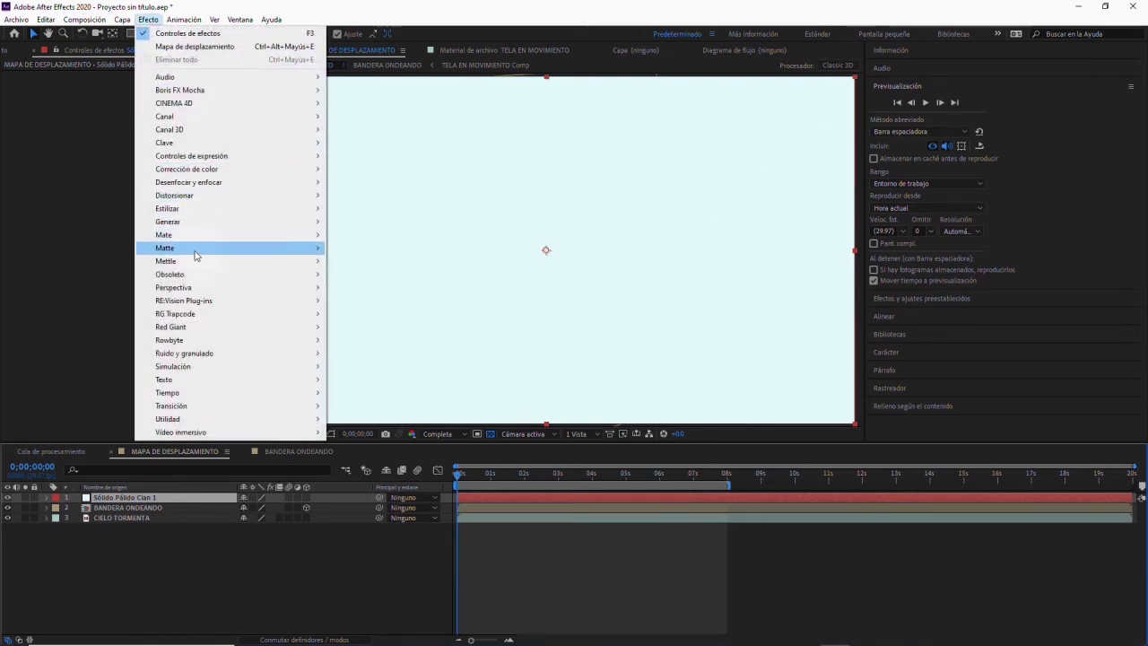
mouse_move(189, 214)
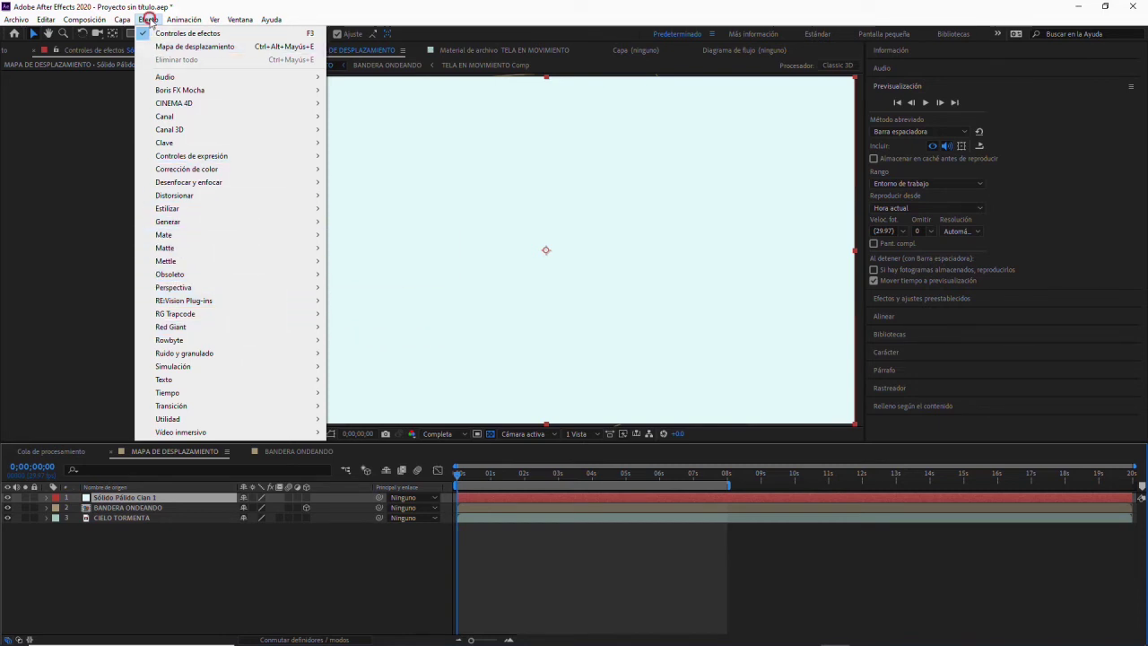
click(148, 18)
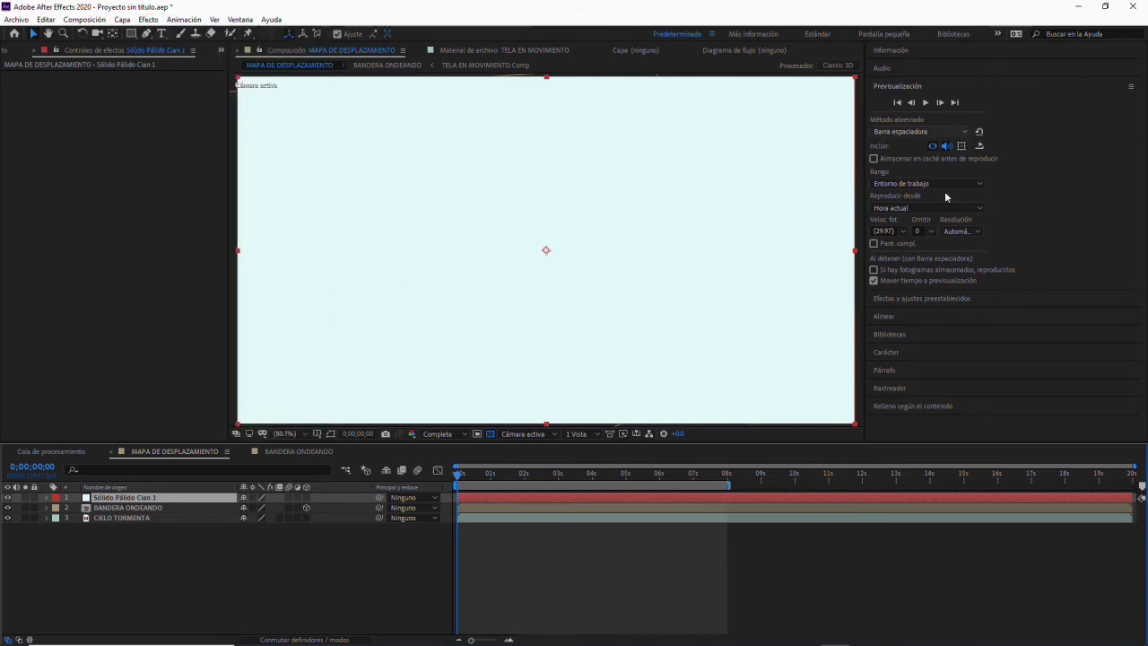
- Search Effects & Presets for 'cc rain' and apply CC Rainfall to Sólido Pálido Cian 1
click(906, 299)
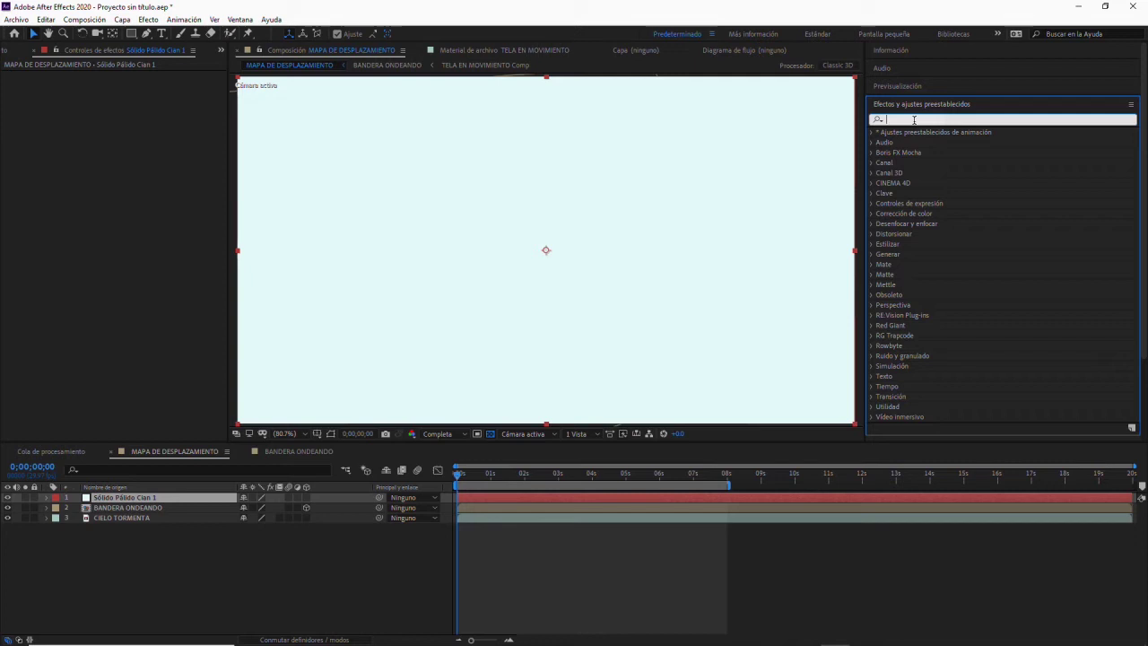
text(c)
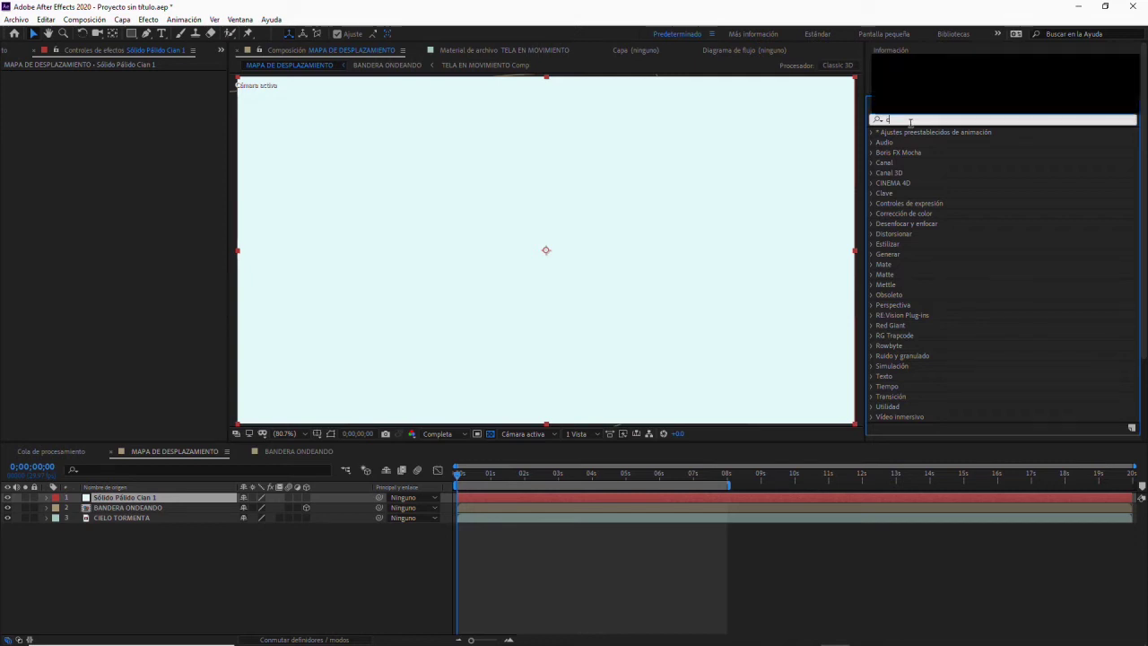
text(c ra)
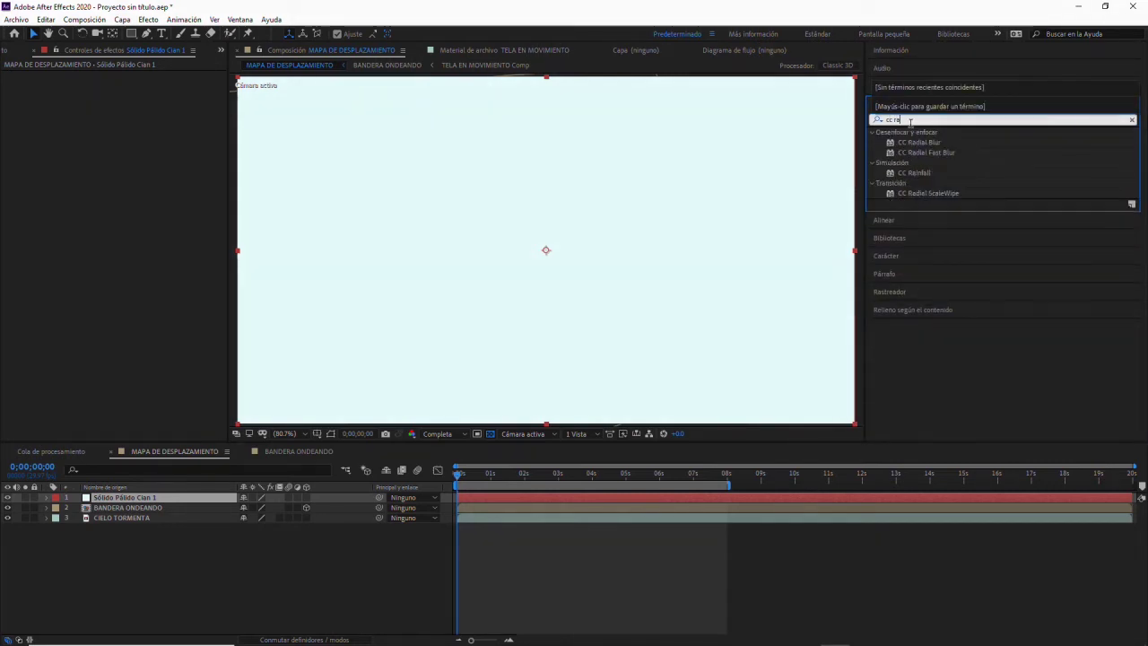
text(in)
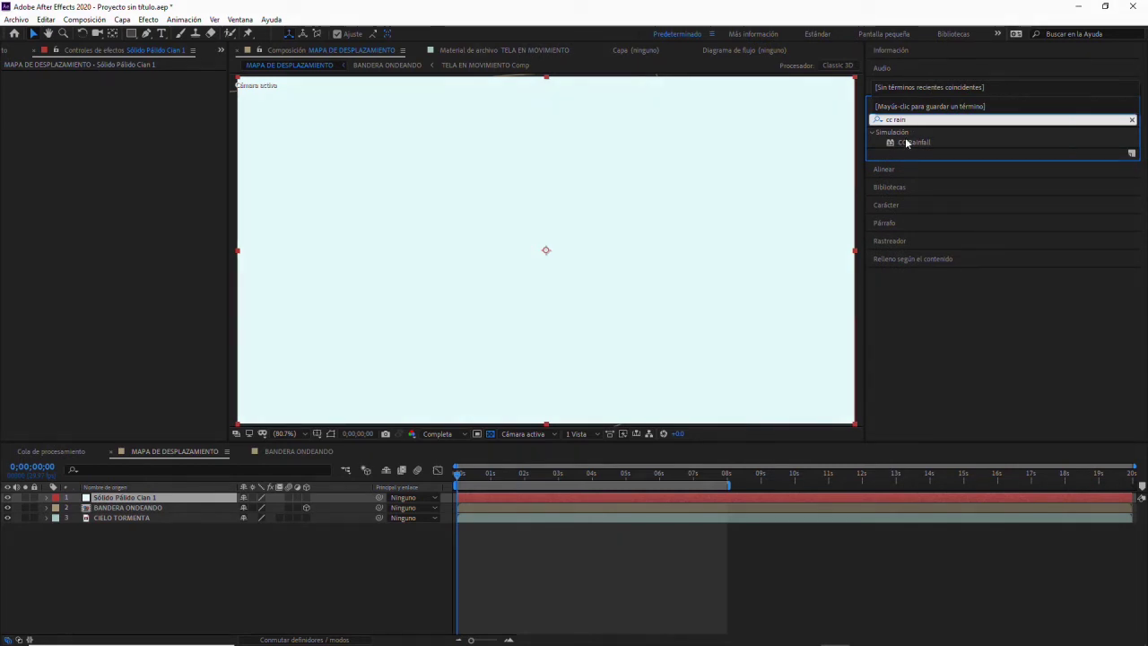
click(148, 18)
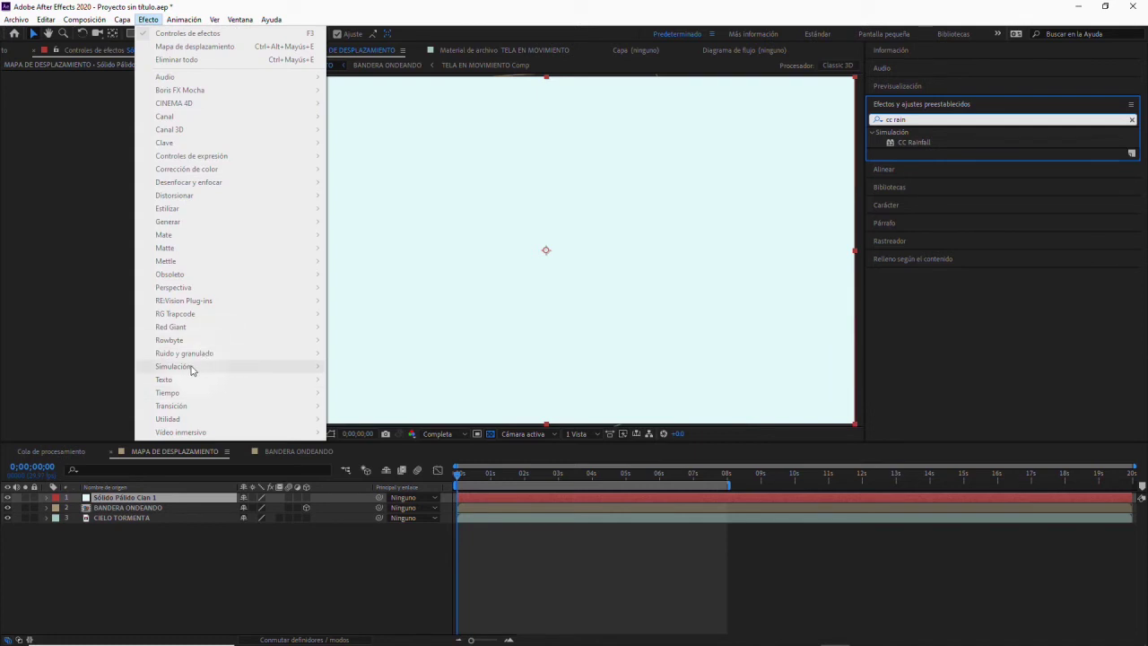
click(933, 161)
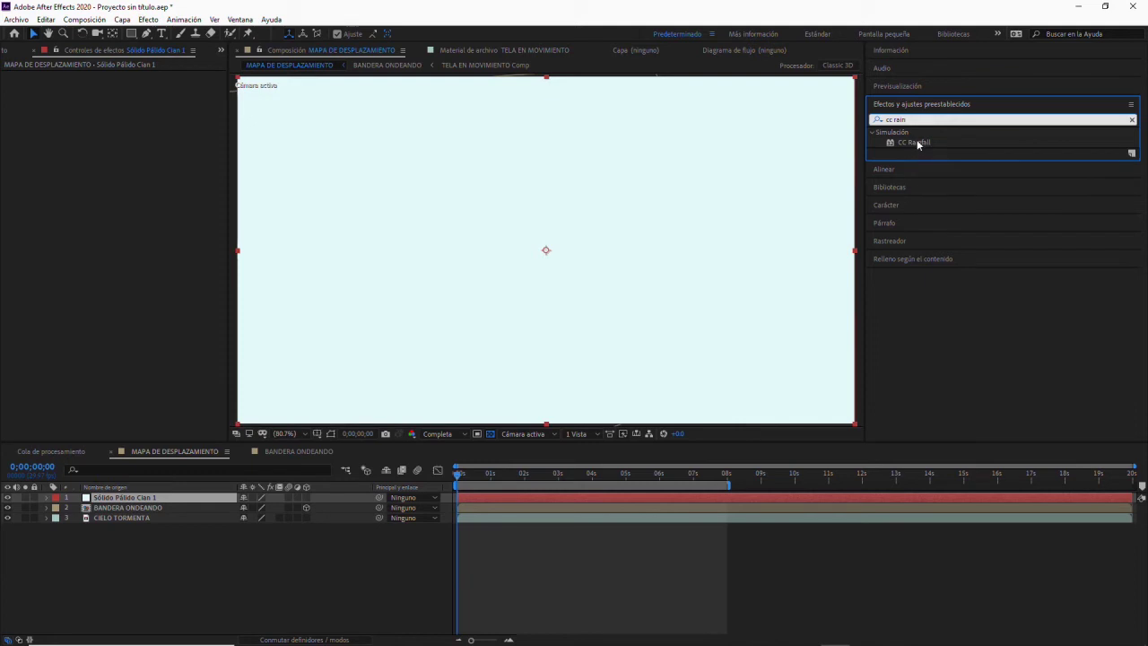
drag(918, 144, 131, 499)
click(918, 141)
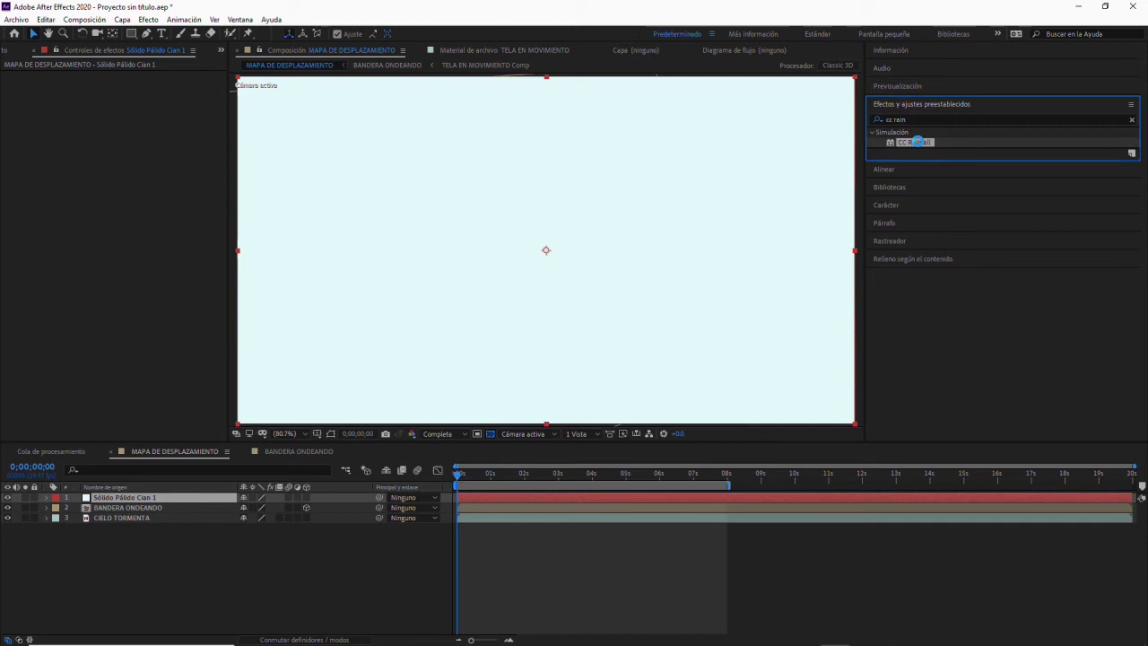
double_click(918, 142)
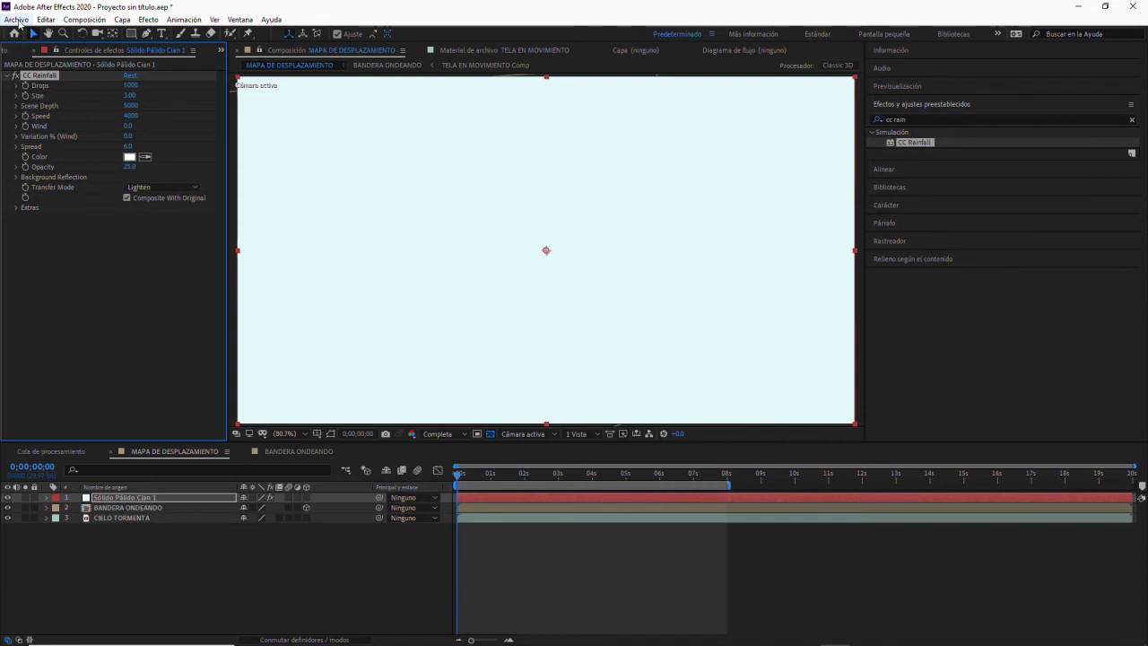
- Save the project as MAPA DE DESPLAZAMIENTO.aep inside the desktop WEBINAR_AFTER folder using Guardar como
click(17, 20)
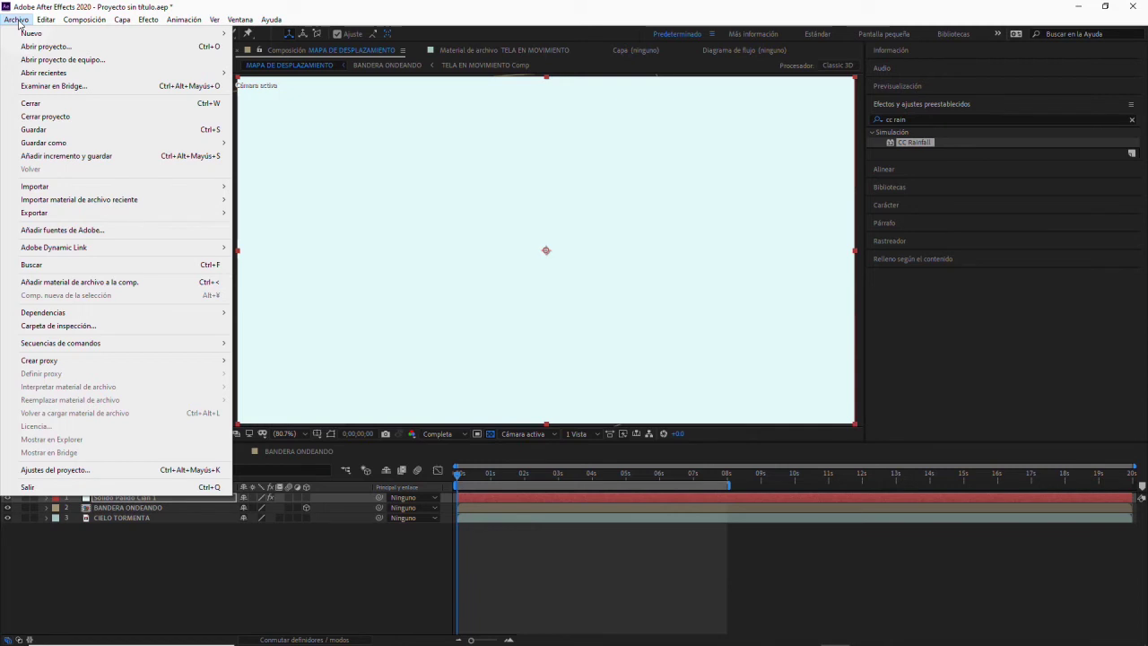
mouse_move(114, 144)
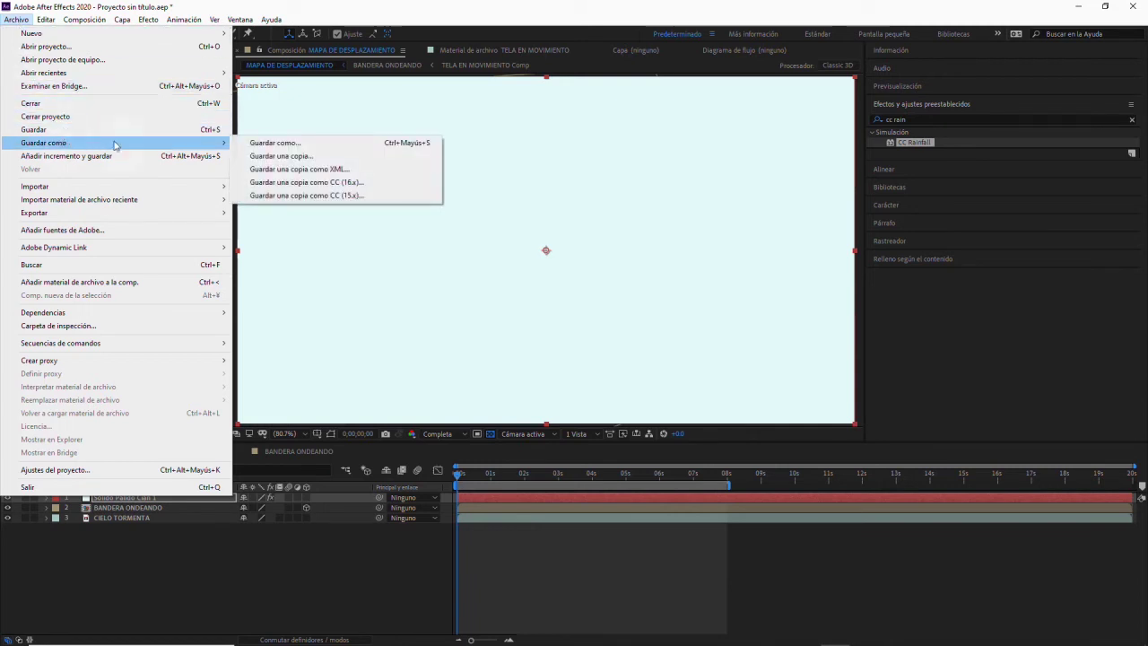
click(357, 147)
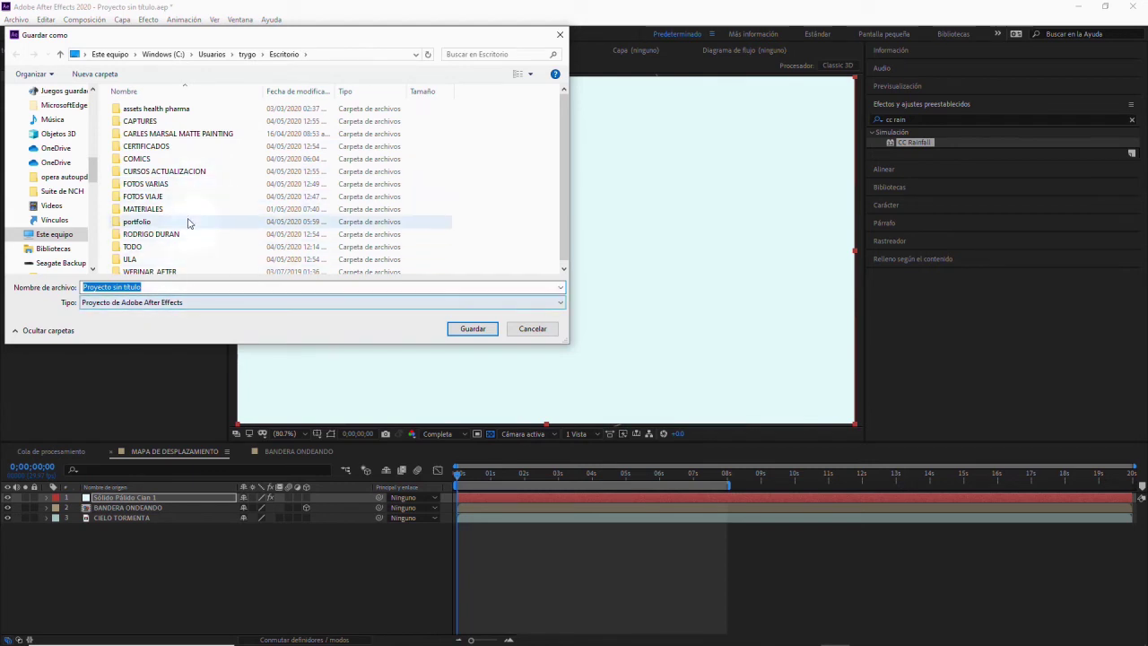
double_click(183, 273)
click(162, 285)
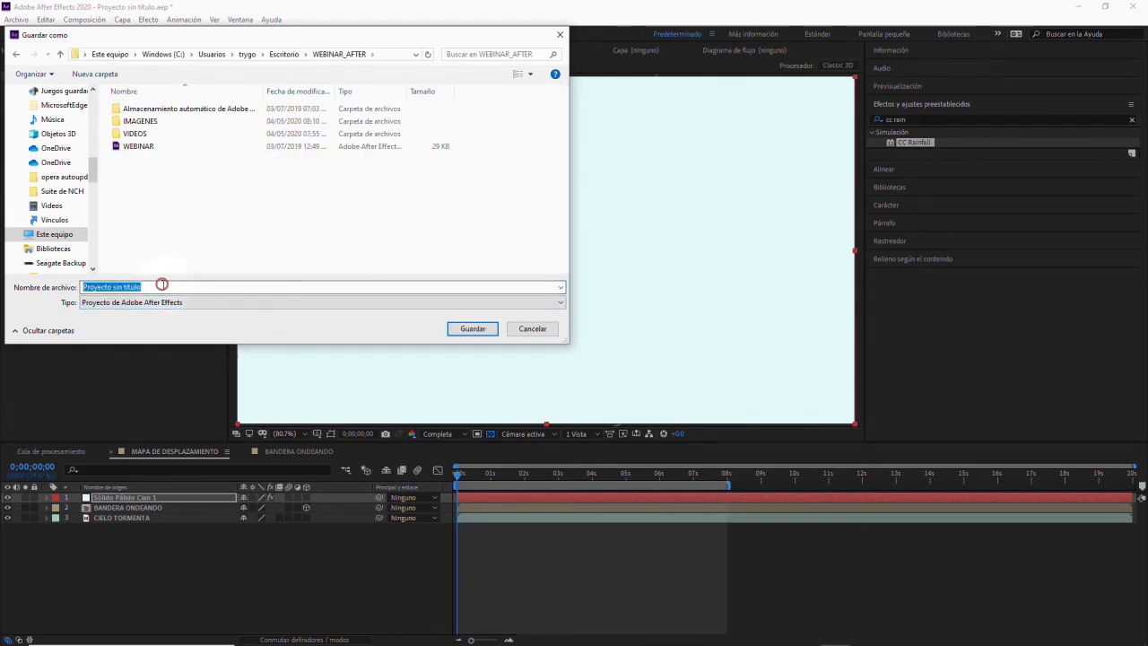
text(MAPA DE DESPLAZA)
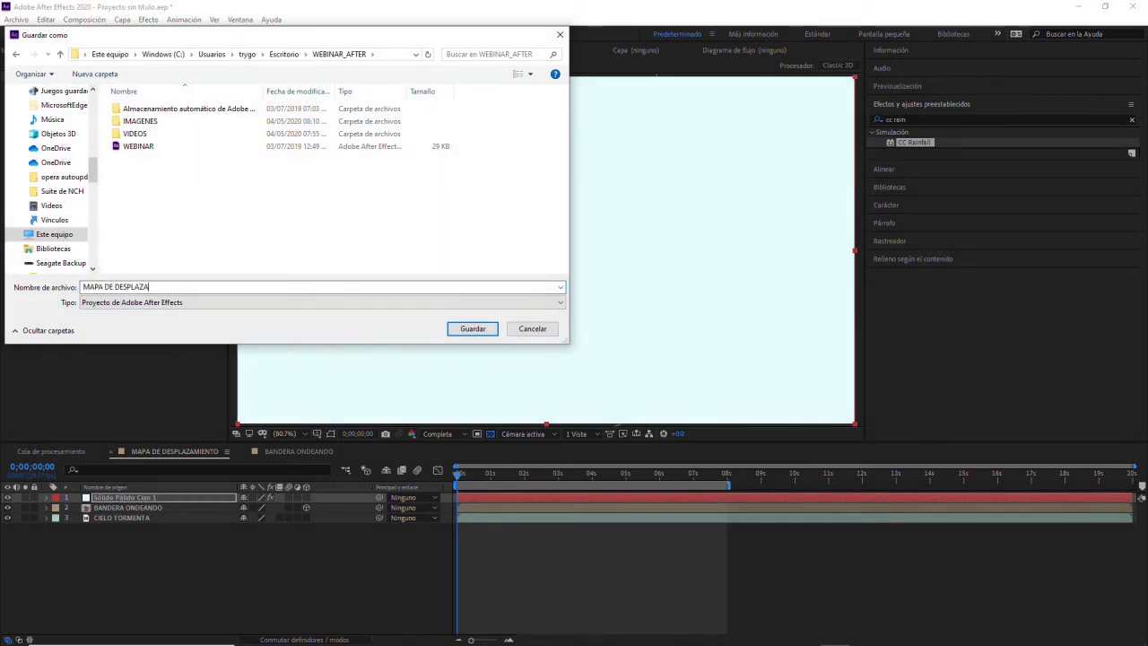
text(MIENTO)
click(473, 330)
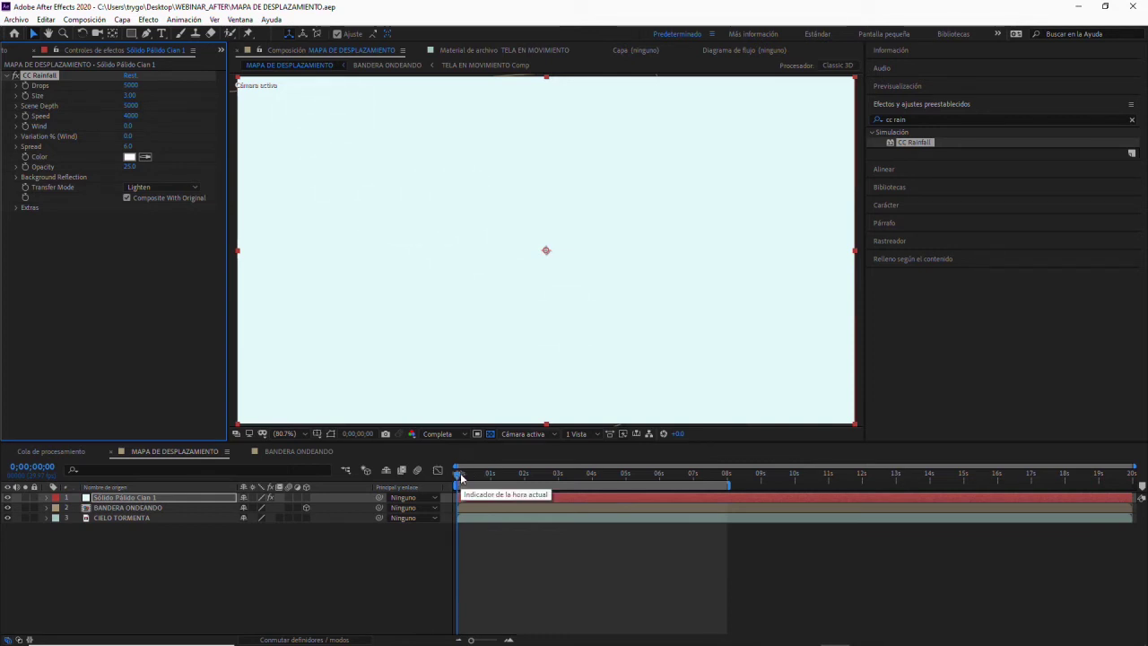
key(Caps_Lock)
mouse_move(461, 476)
mouse_down()
mouse_move(610, 474)
mouse_move(549, 473)
mouse_up()
key(Caps_Lock)
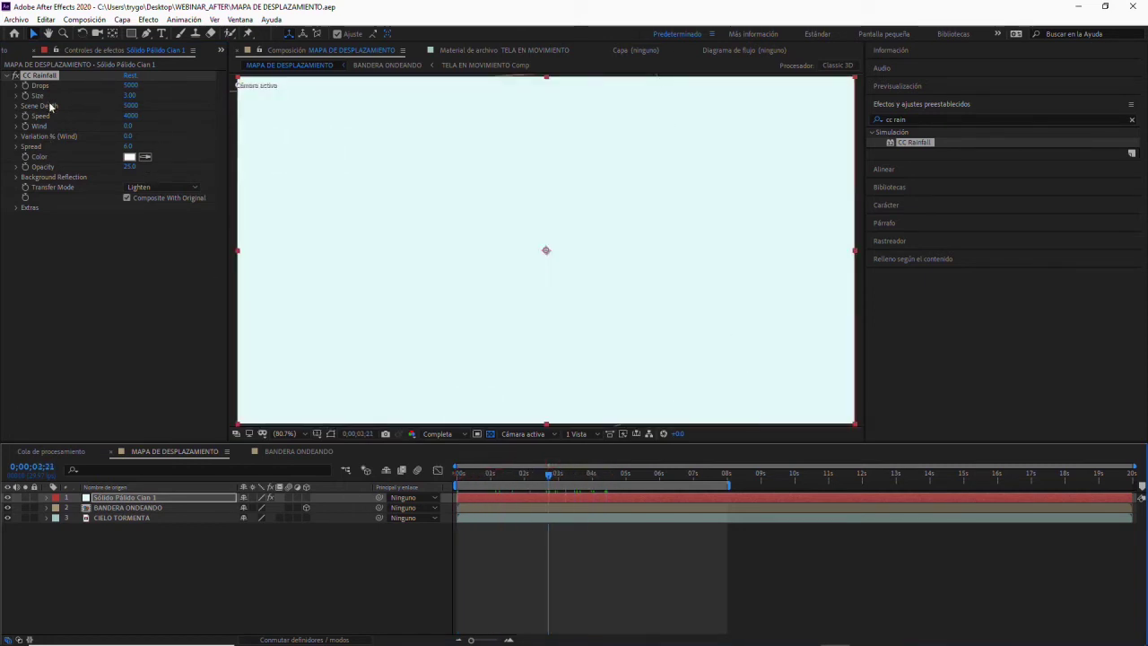
drag(543, 473, 511, 473)
click(454, 473)
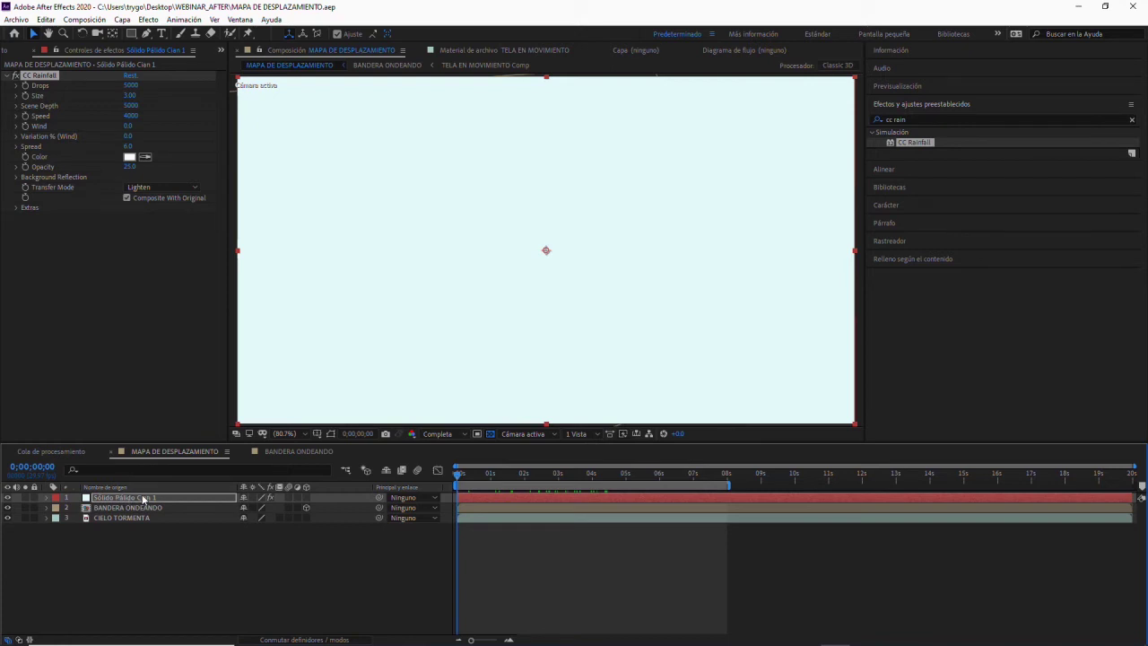
click(128, 198)
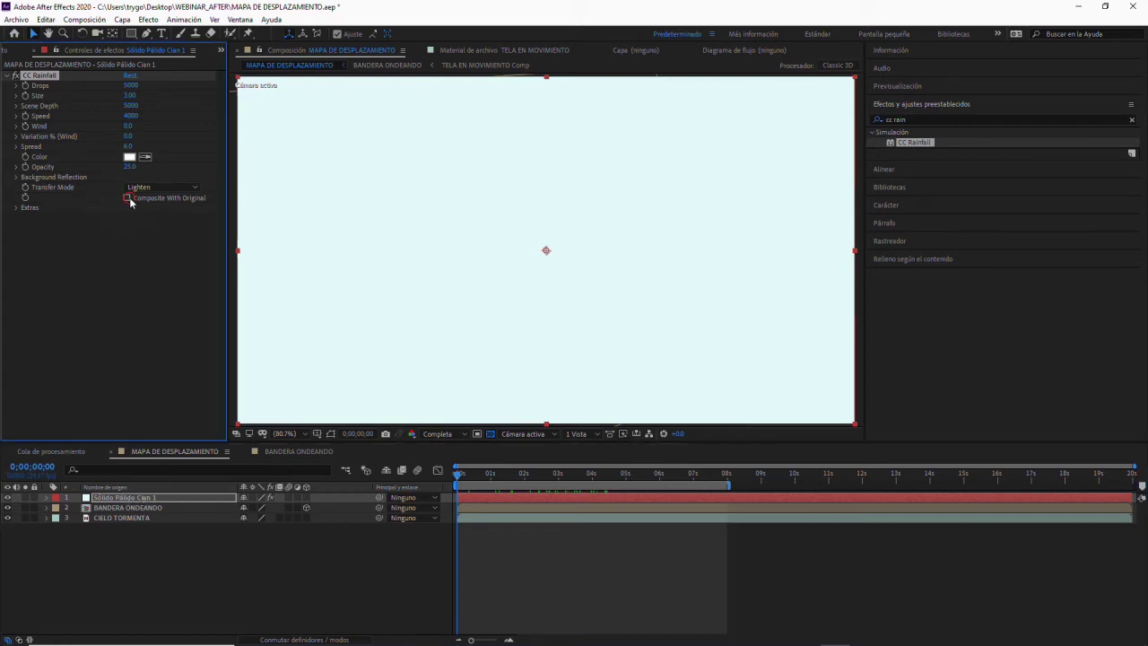
- Move a bit into the timeline and reduce CC Rainfall Drops to 1800
click(463, 474)
drag(513, 483, 536, 482)
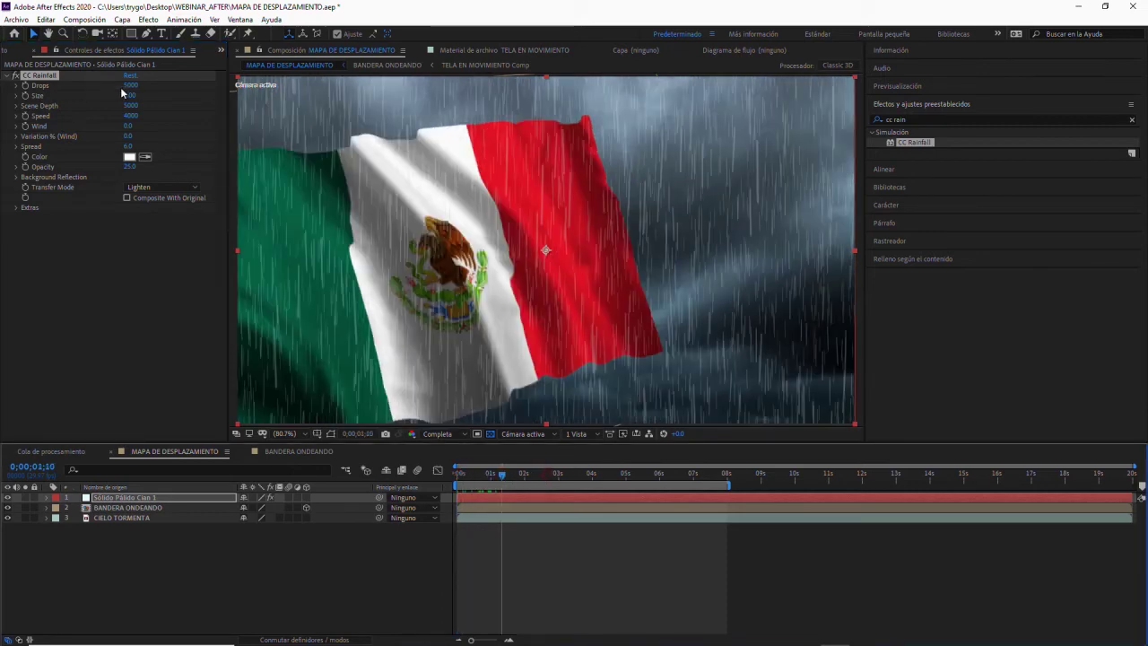
drag(120, 86, 108, 87)
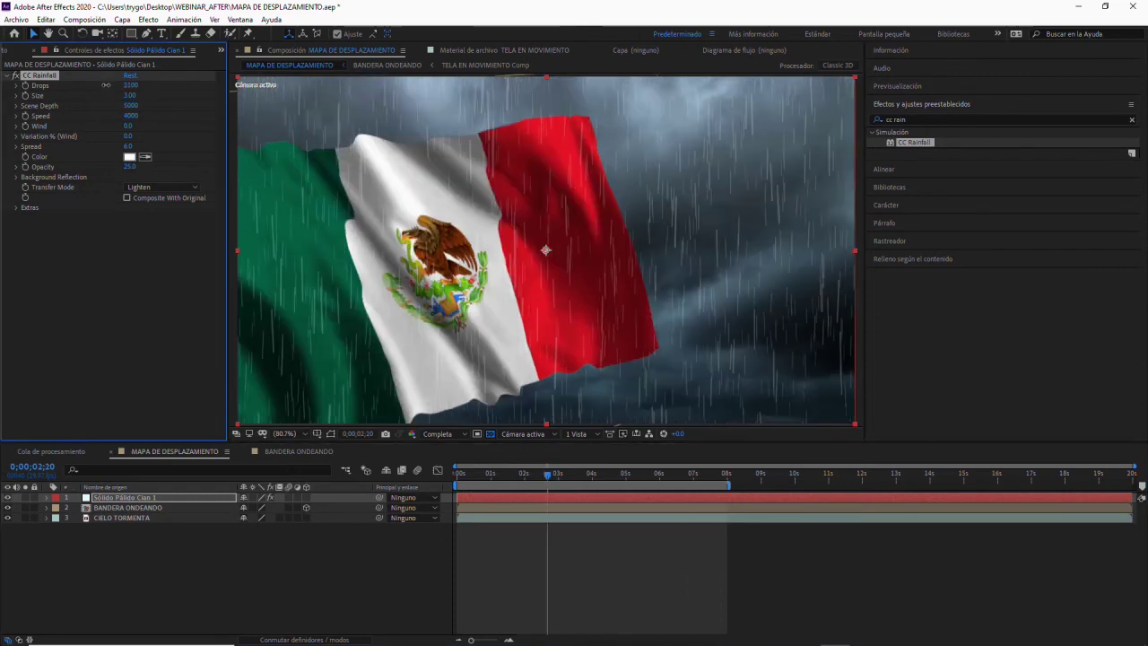
drag(106, 86, 133, 94)
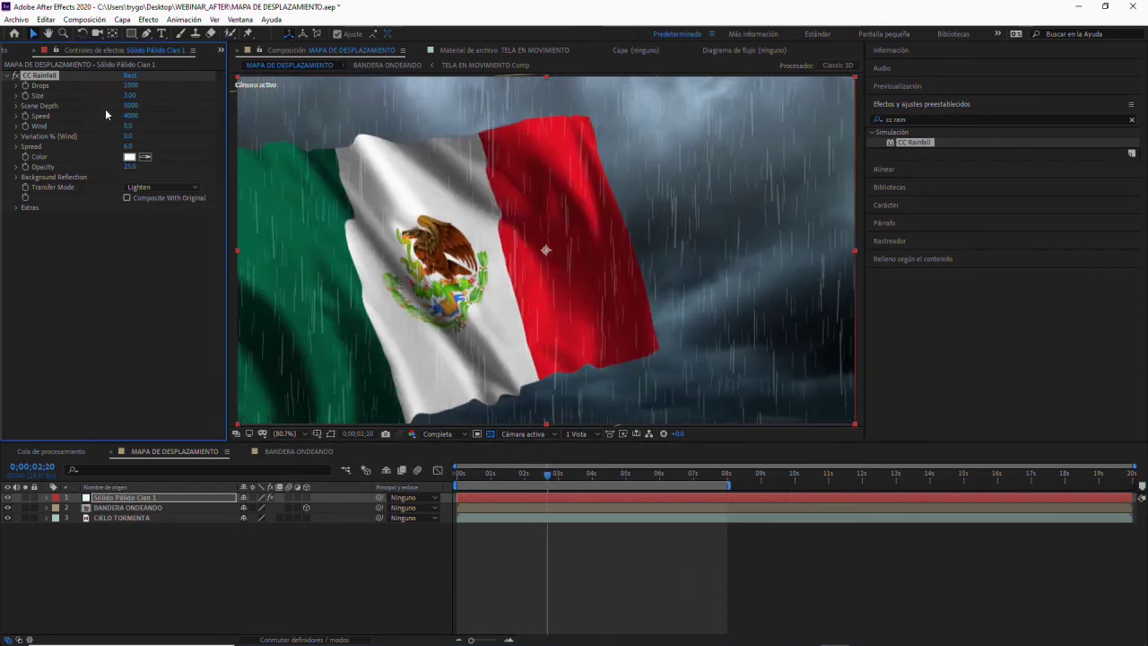
- Raise CC Rainfall Wind to about 1830 for slanted rain, then return to the first frame
drag(125, 128, 141, 127)
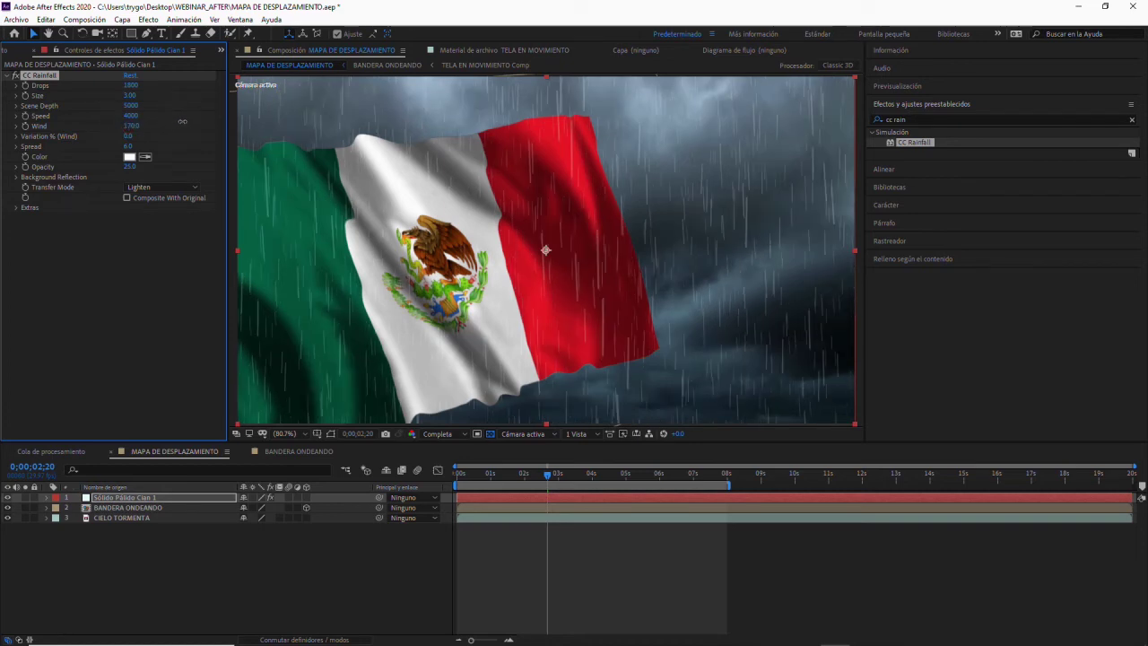
drag(192, 117, 214, 105)
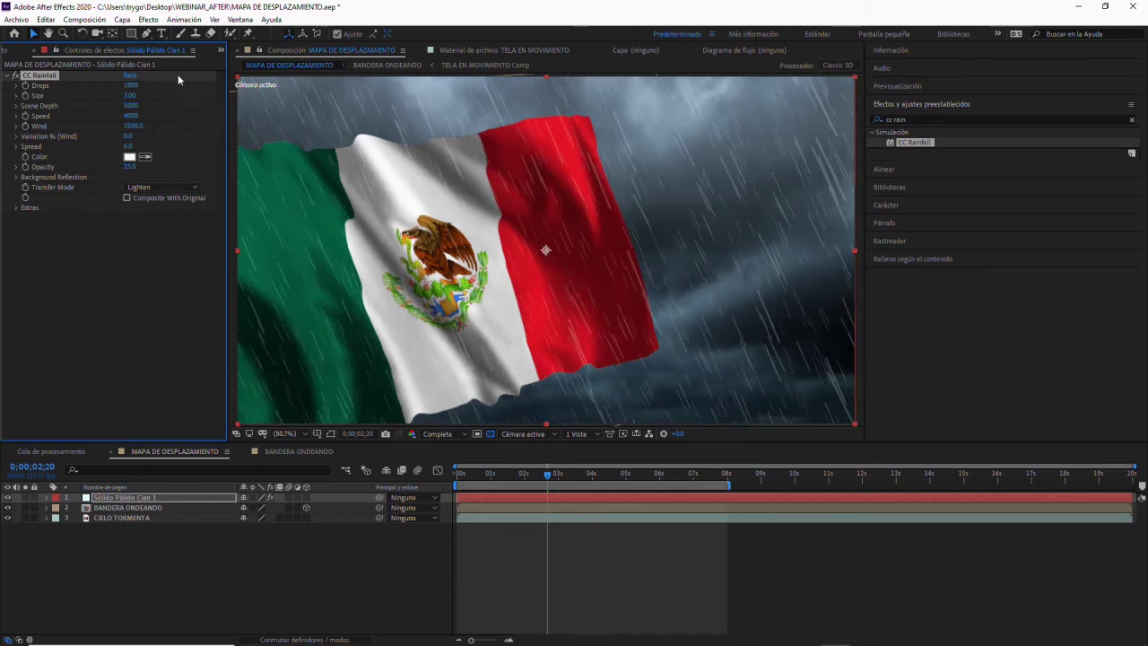
click(552, 478)
drag(552, 478, 478, 476)
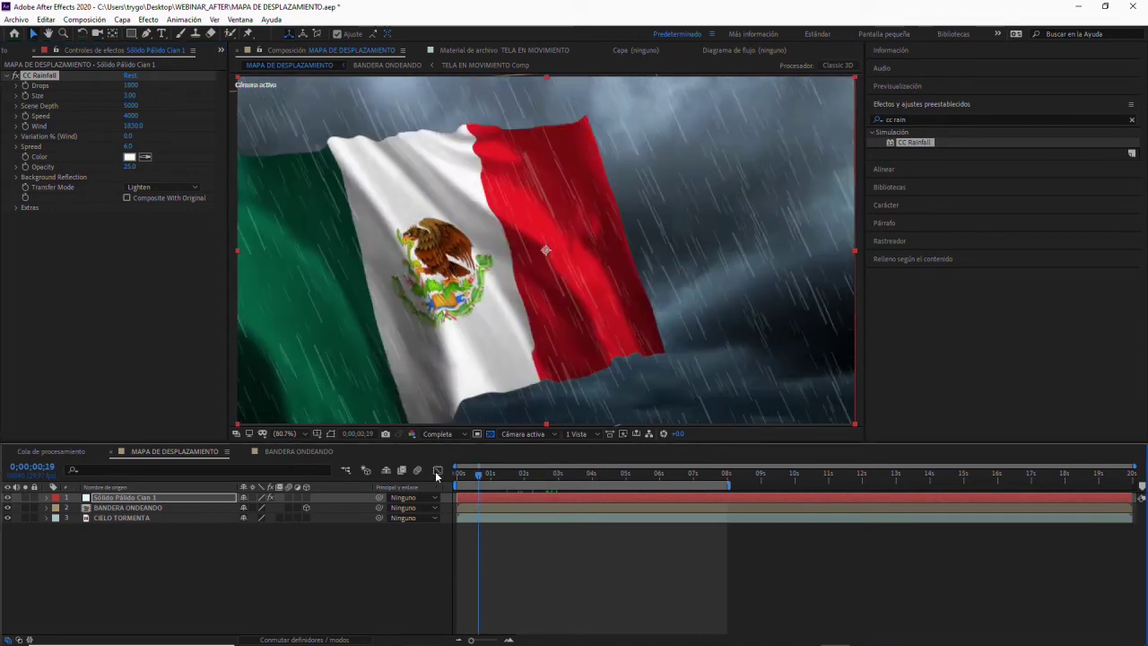
key(Home)
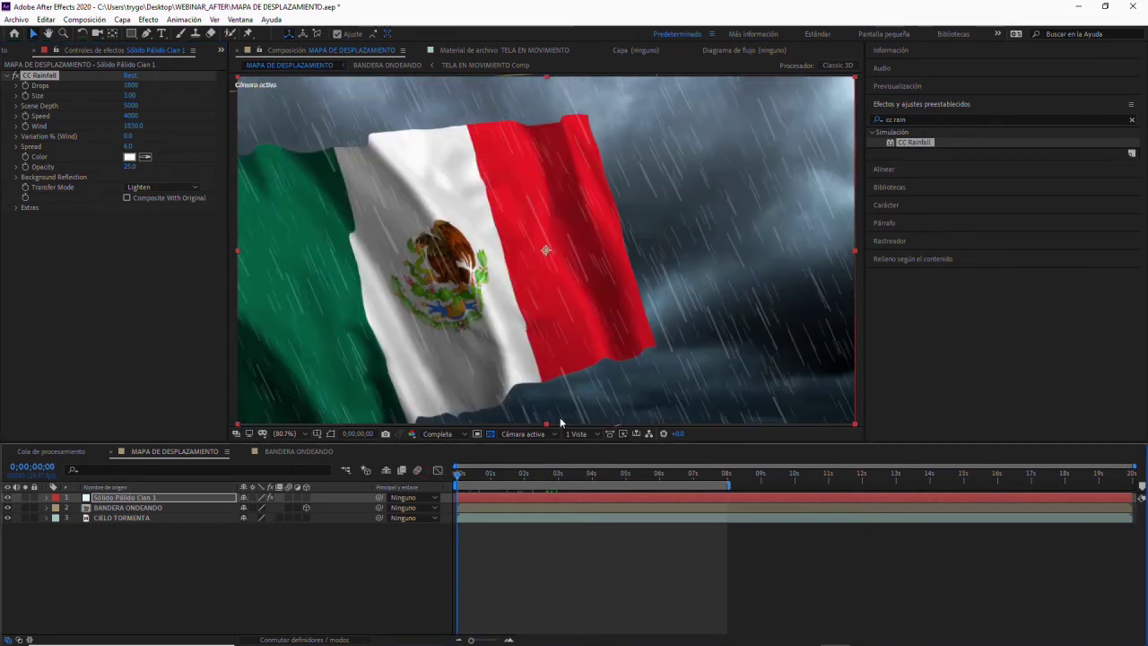
- Set Sólido Pálido Cian 1 to Superponer (Overlay) mode and play a preview of the rainy flag
click(294, 640)
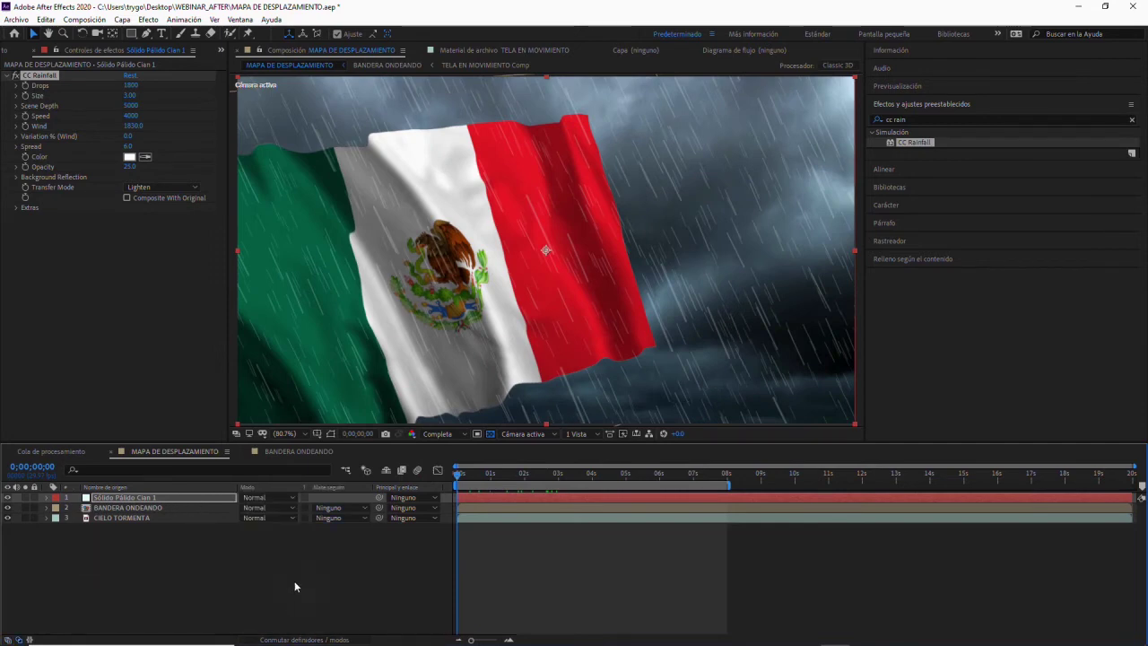
click(260, 499)
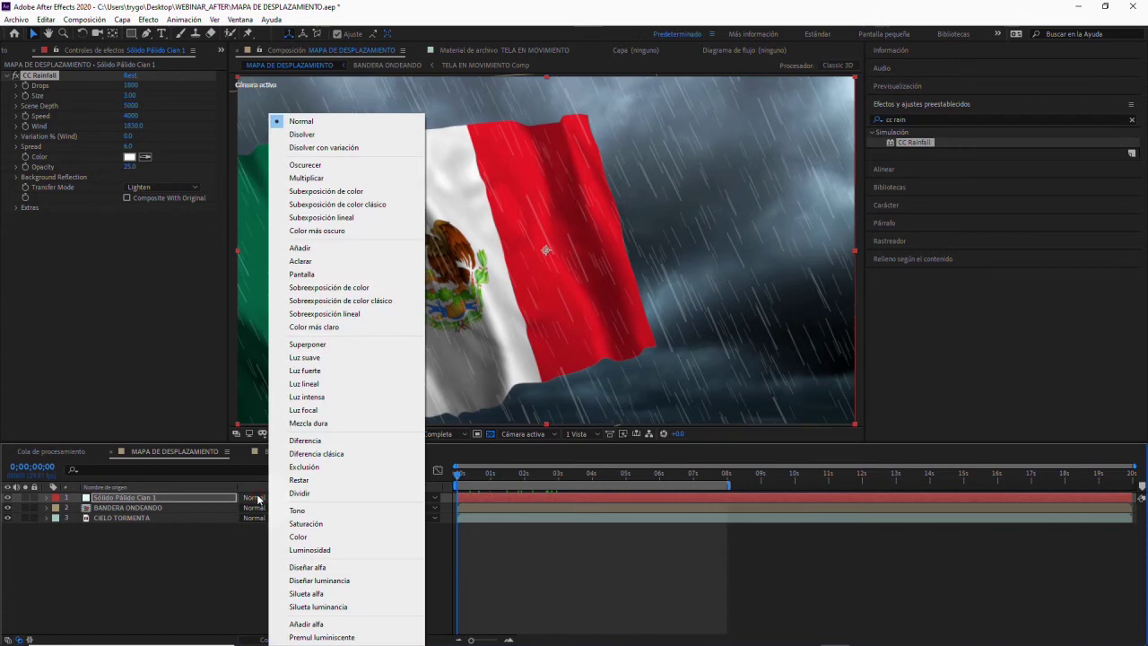
click(322, 345)
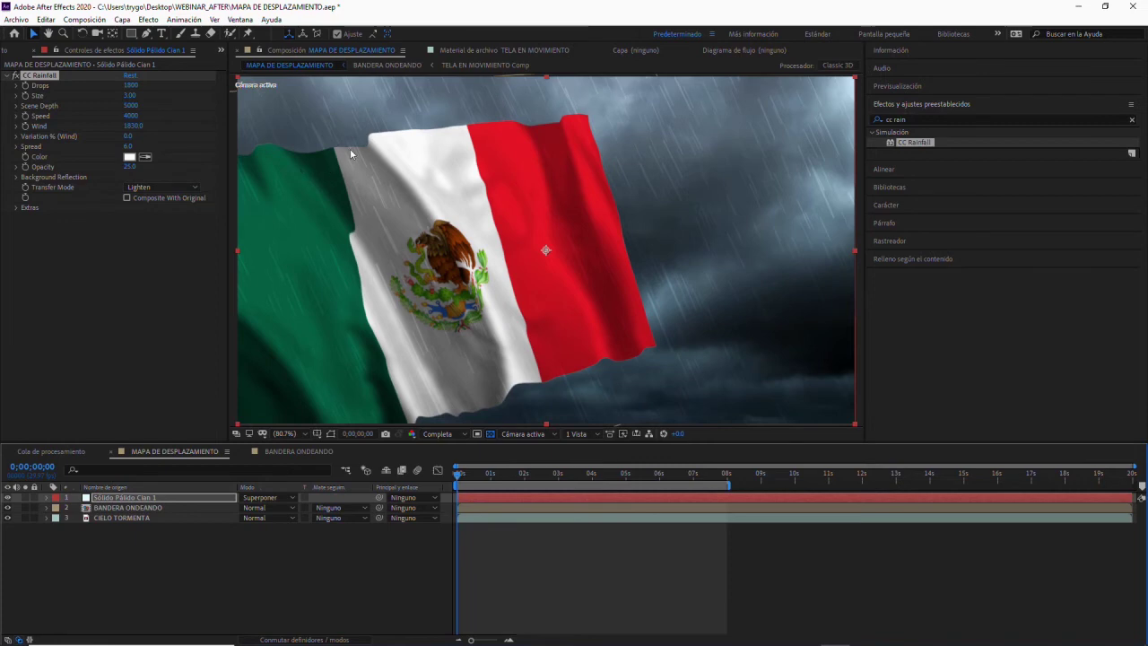
click(904, 86)
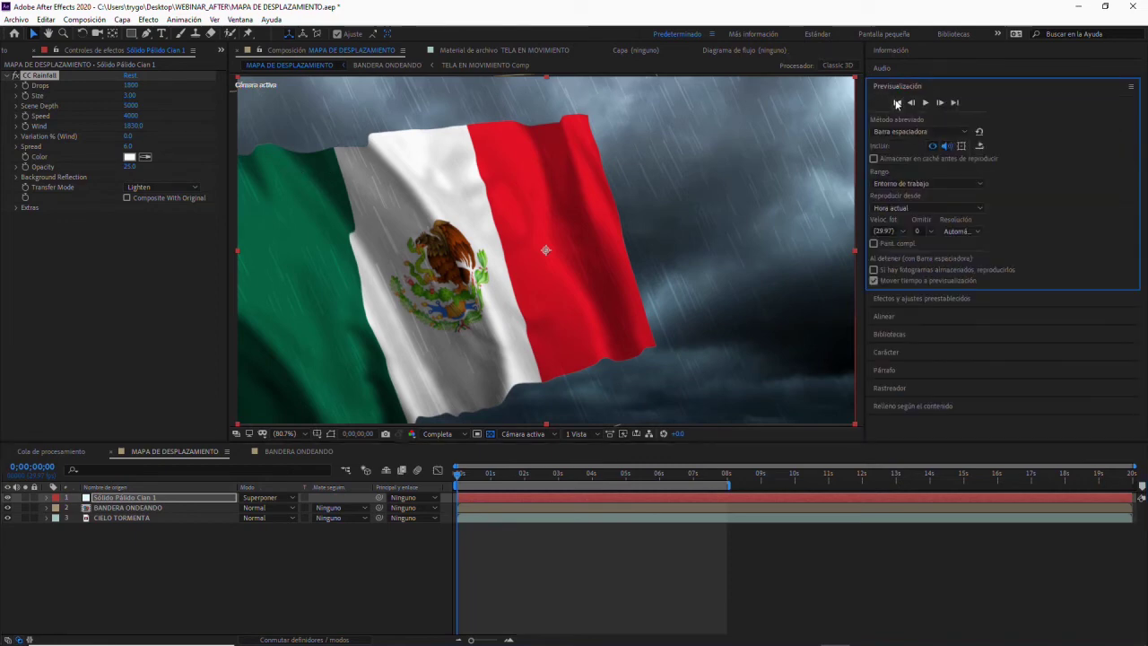
click(925, 104)
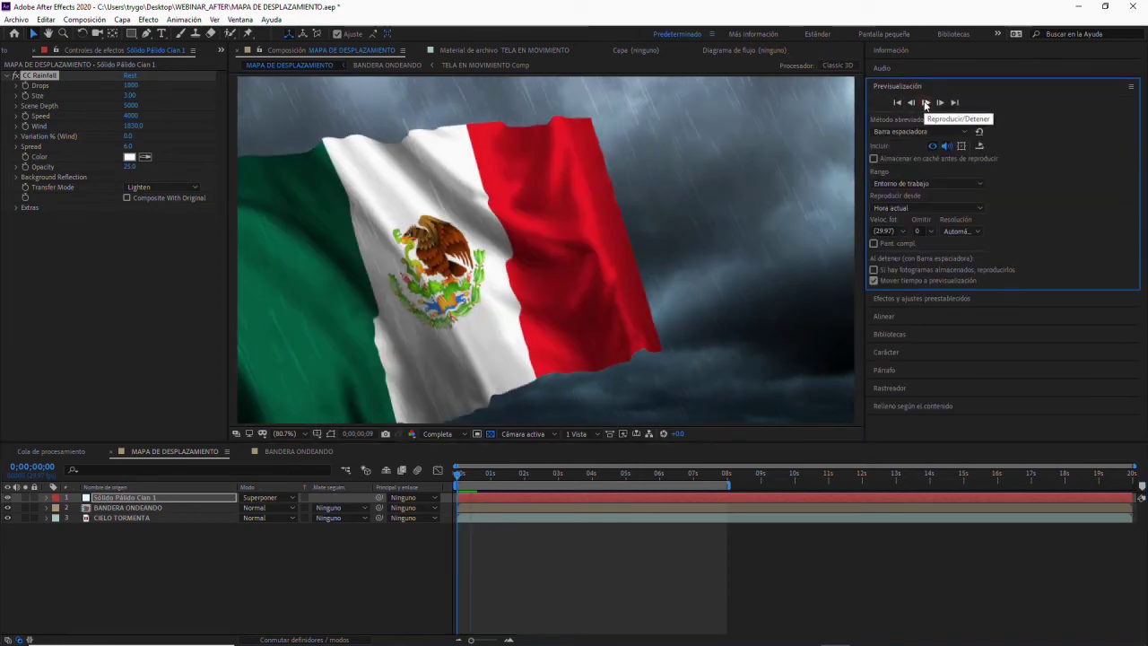
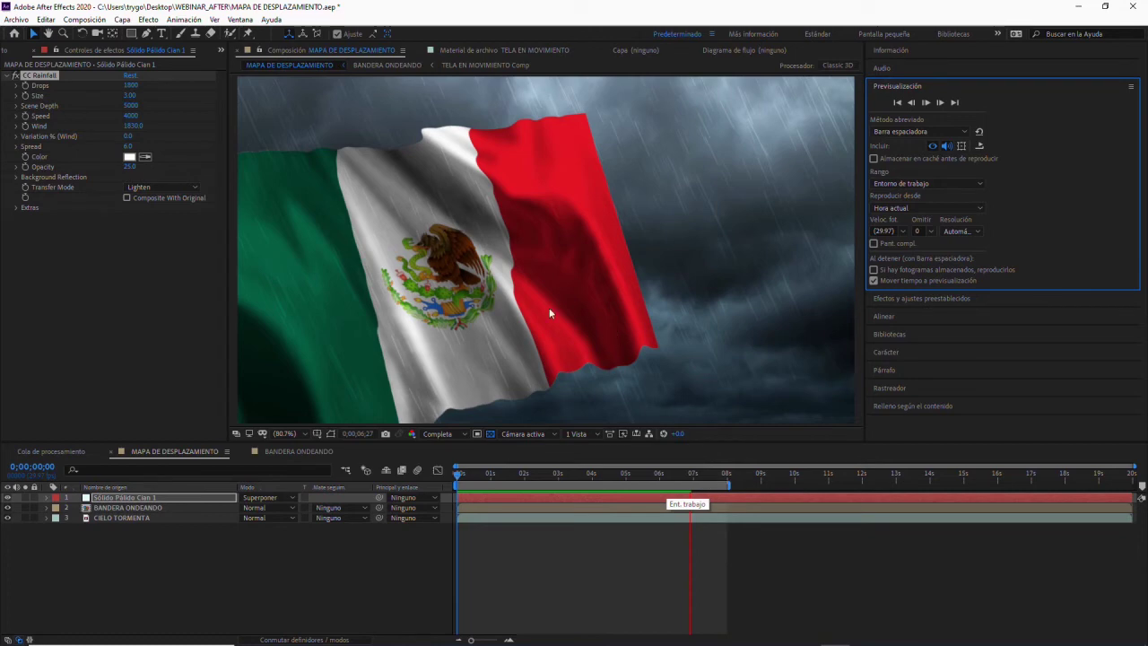
- Play and stop a preview of the waving flag animation
key(space)
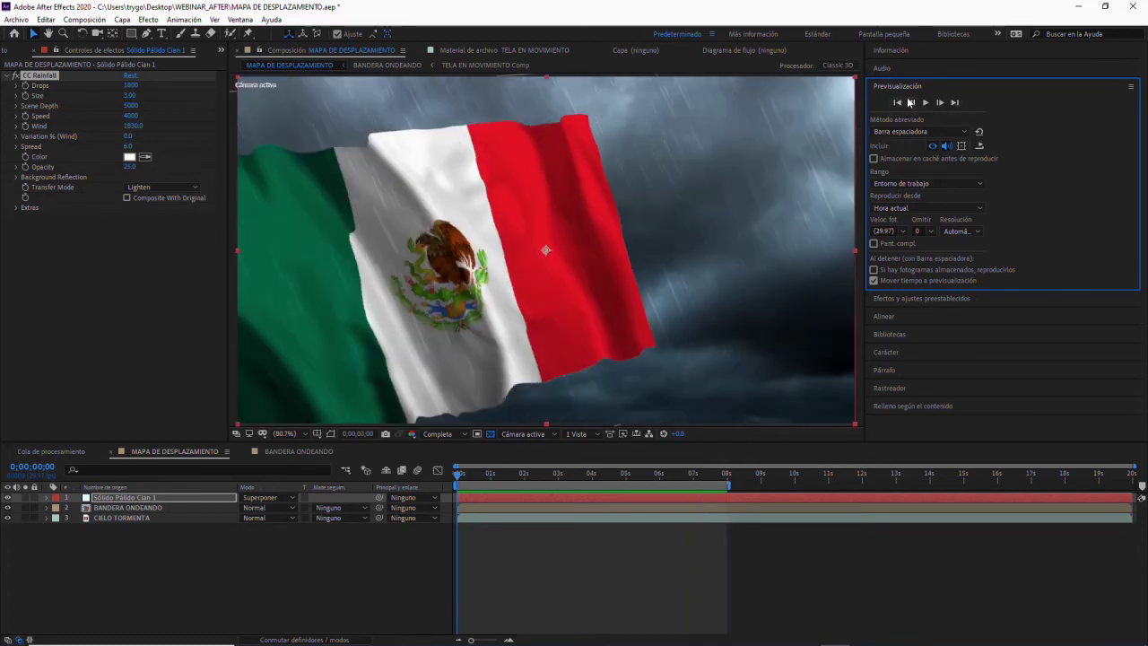
click(927, 103)
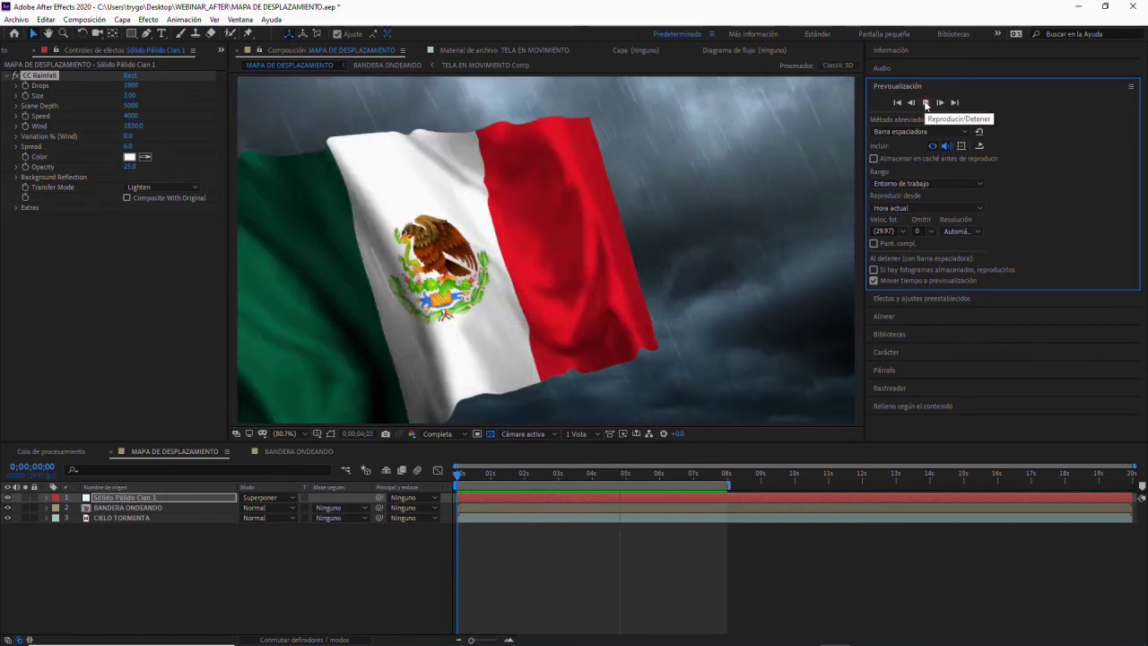
key(space)
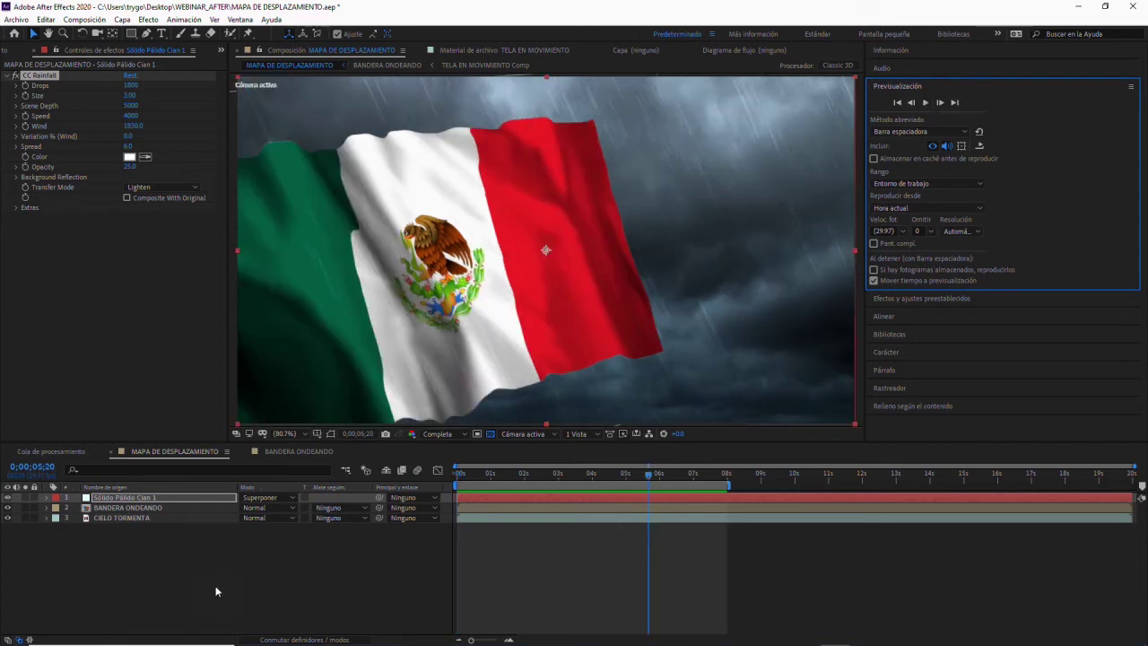
- Open the BANDERA ONDEANDO precomposition from its layer in MAPA DE DESPLAZAMIENTO
click(106, 513)
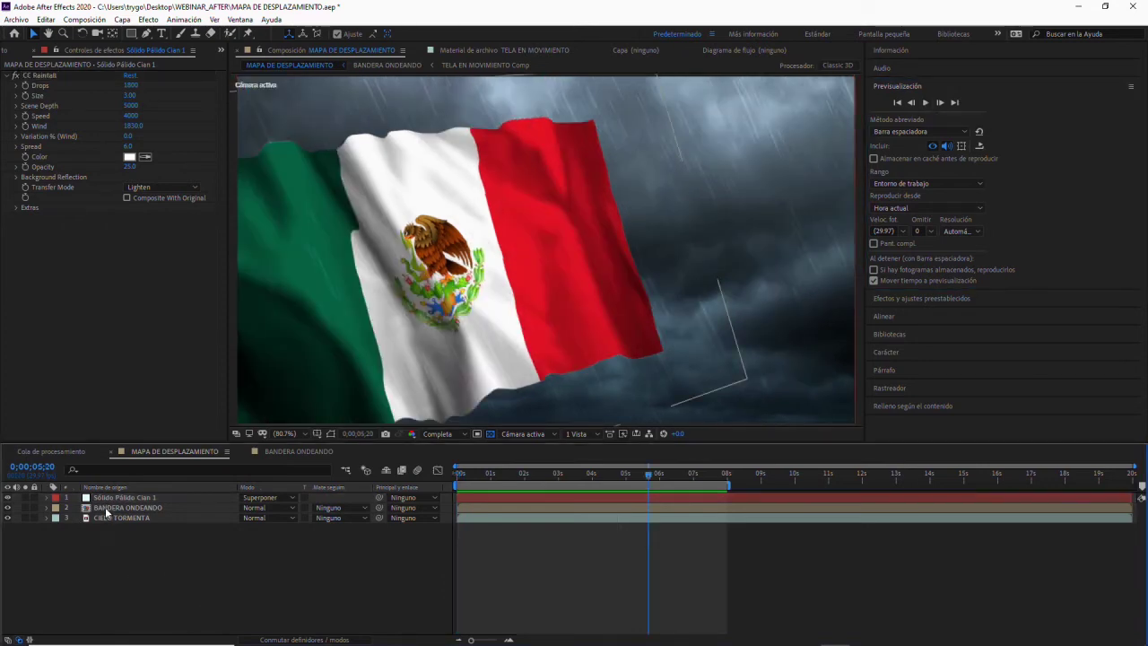
click(106, 510)
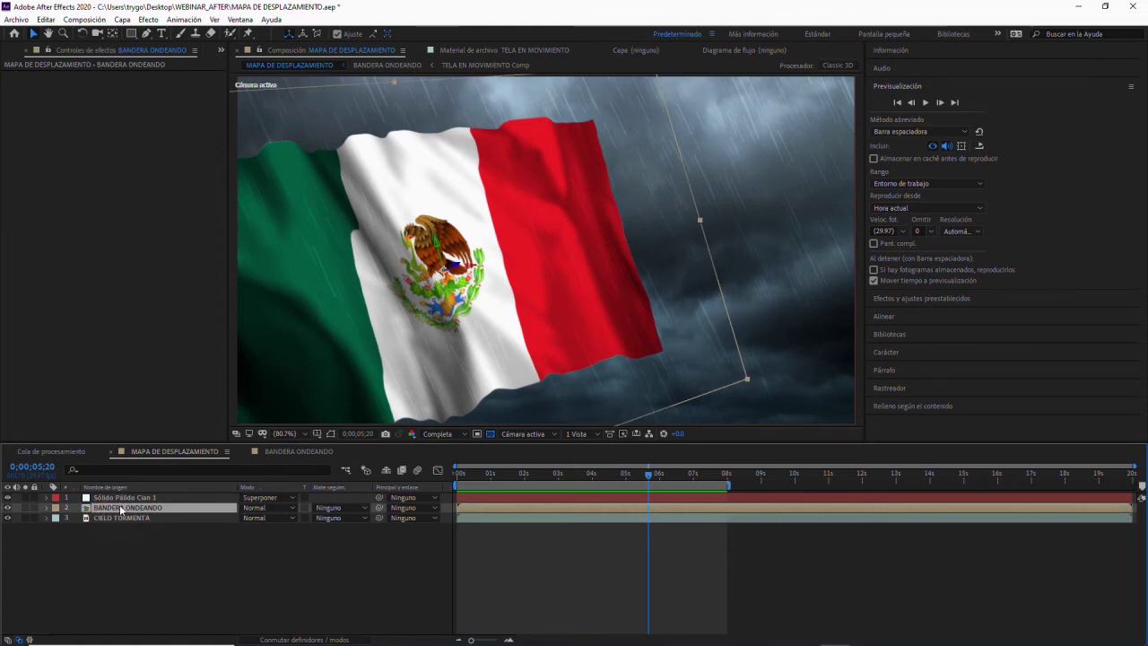
double_click(120, 508)
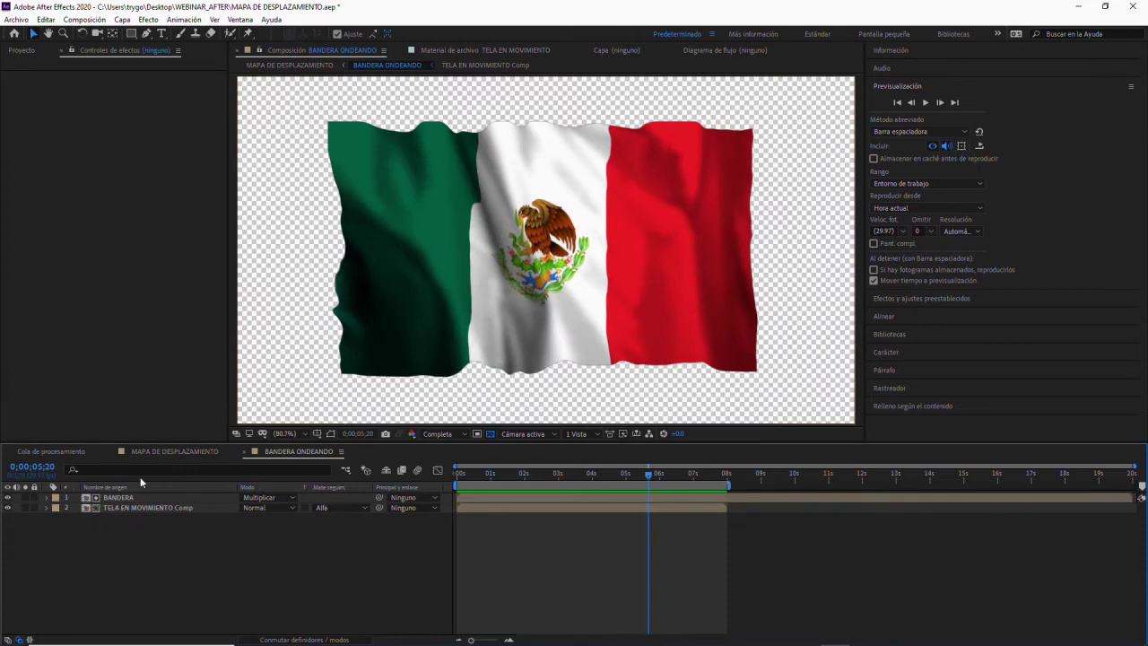
click(155, 451)
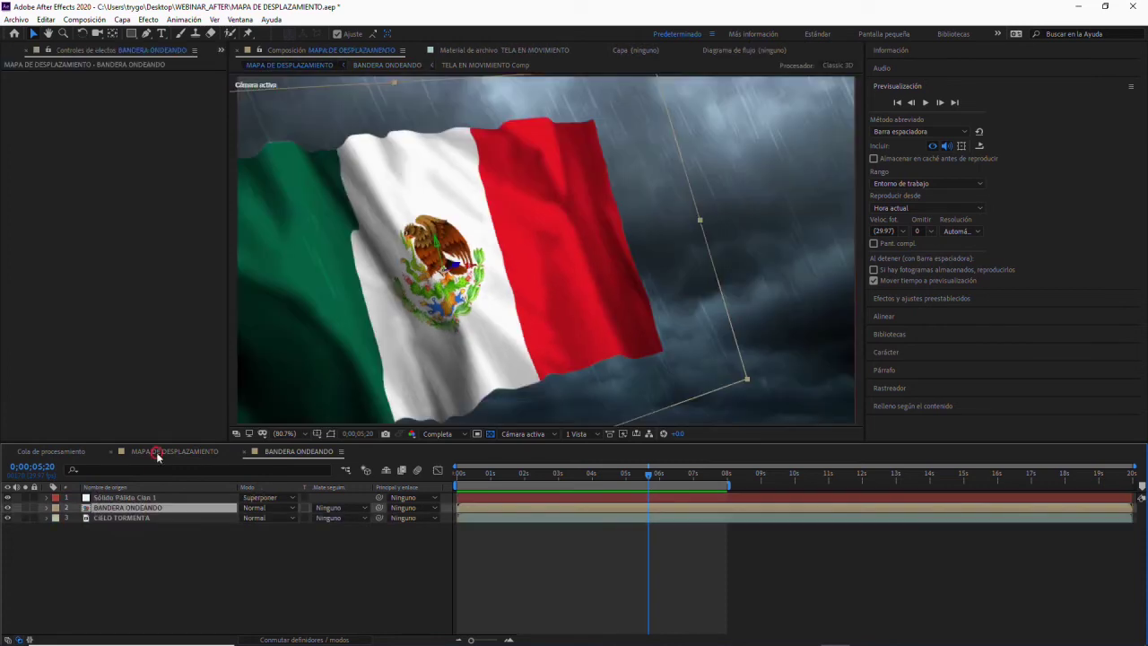
click(108, 509)
double_click(108, 508)
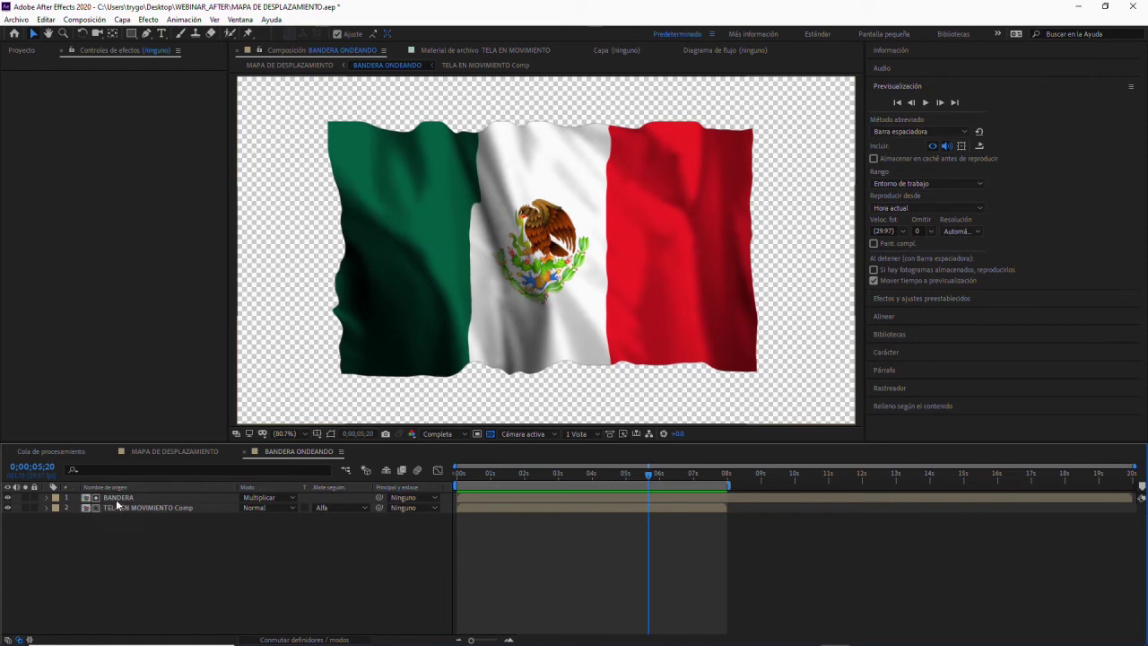
- Toggle the BANDERA layer's visibility off and on, then open the BANDERA precomp
click(7, 498)
click(7, 498)
click(7, 498)
click(7, 498)
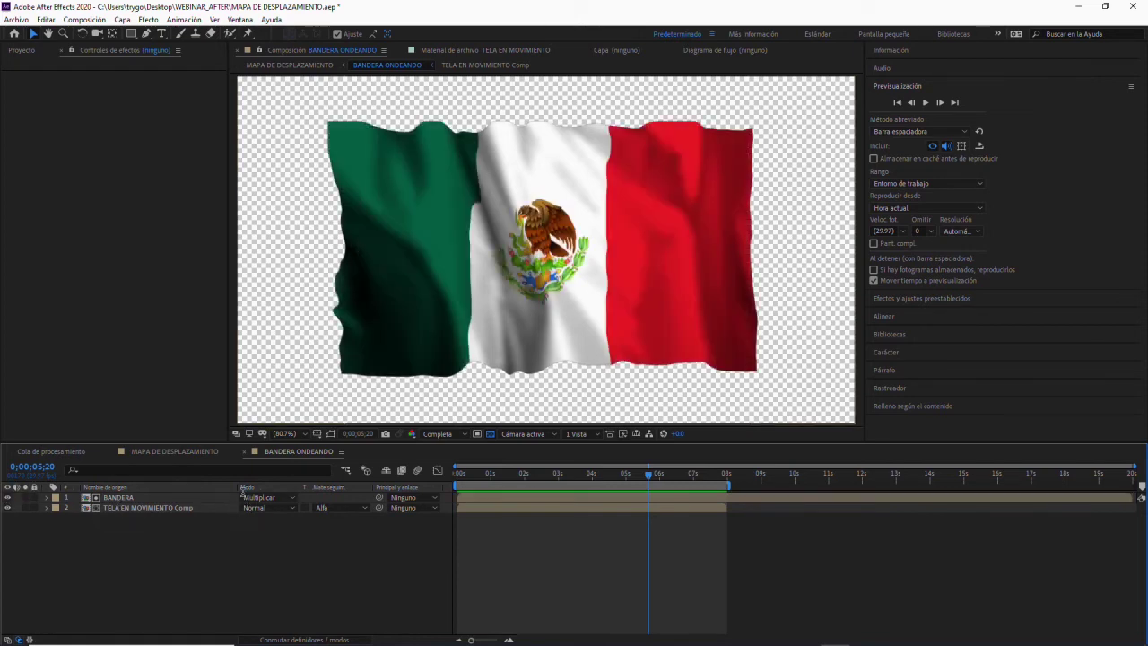
click(113, 498)
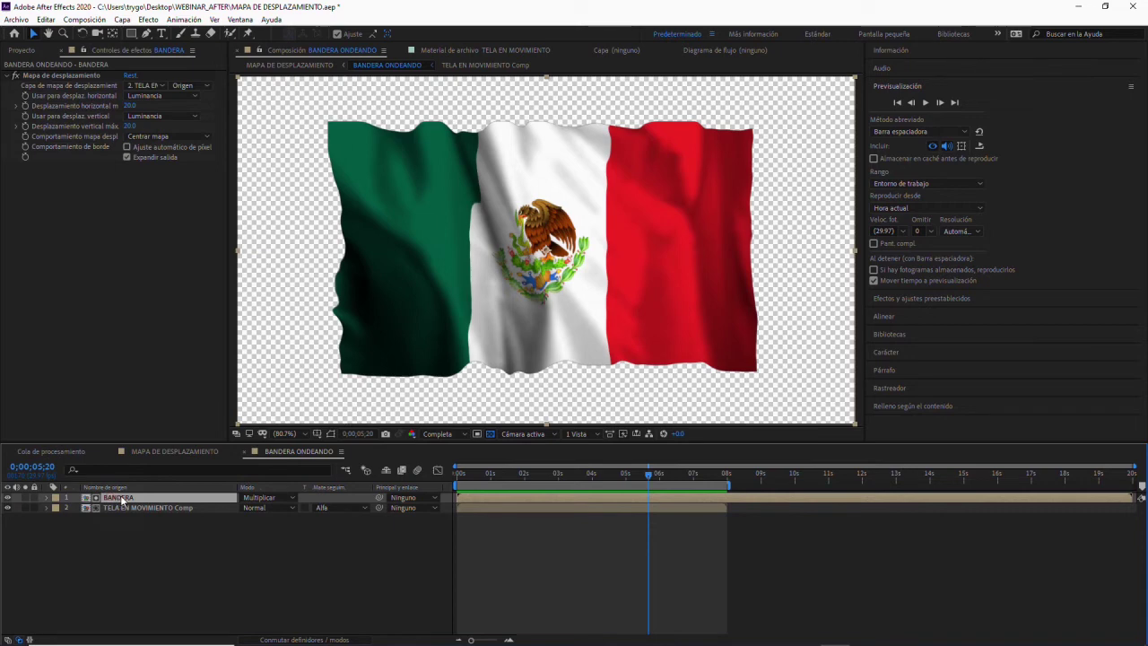
double_click(122, 498)
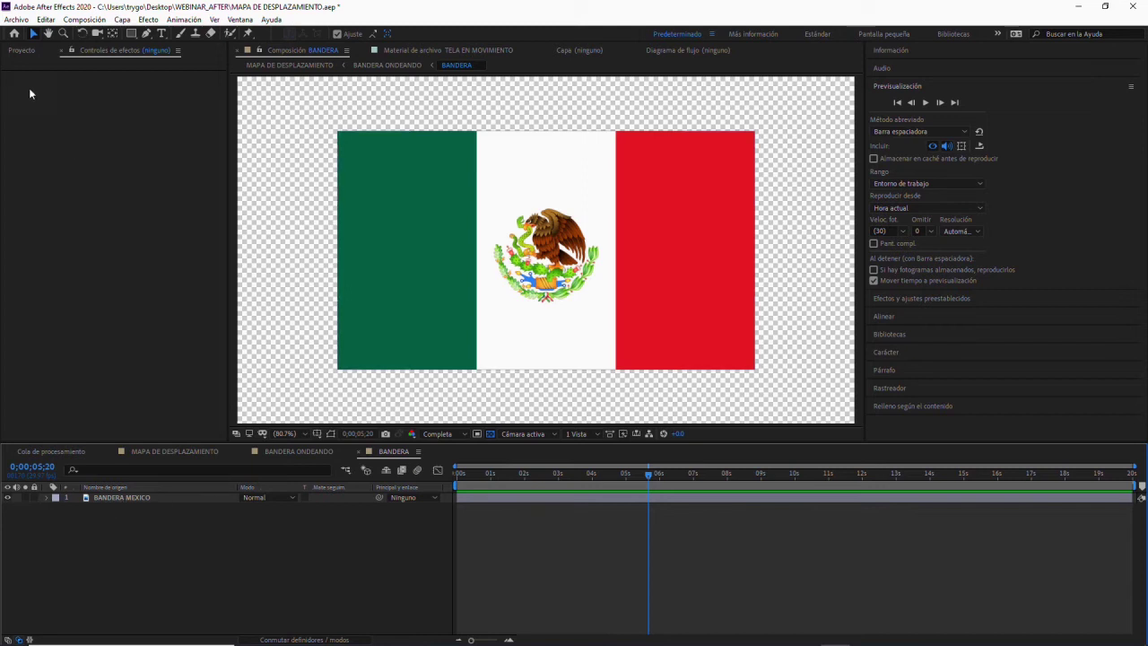
click(24, 51)
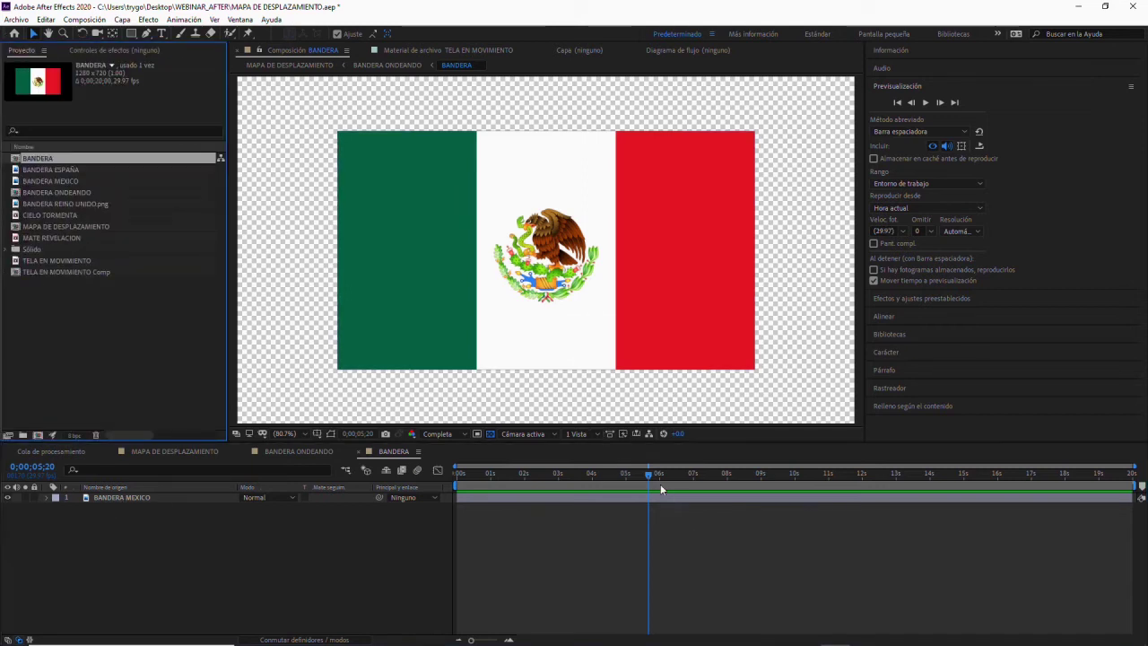
drag(646, 473, 524, 512)
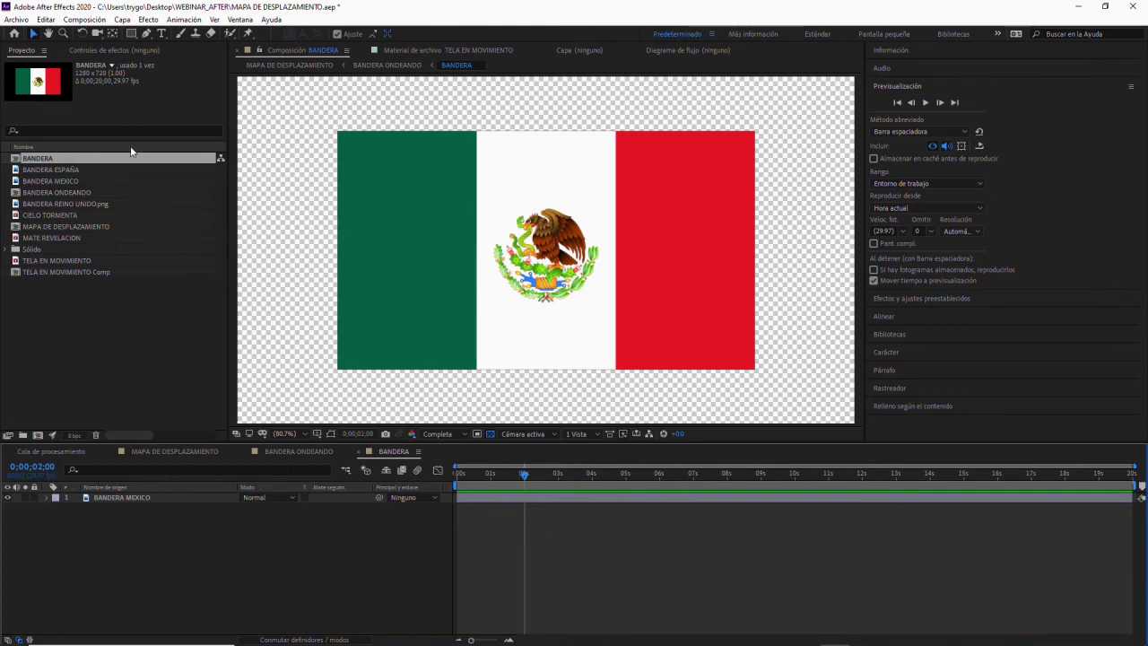
click(76, 172)
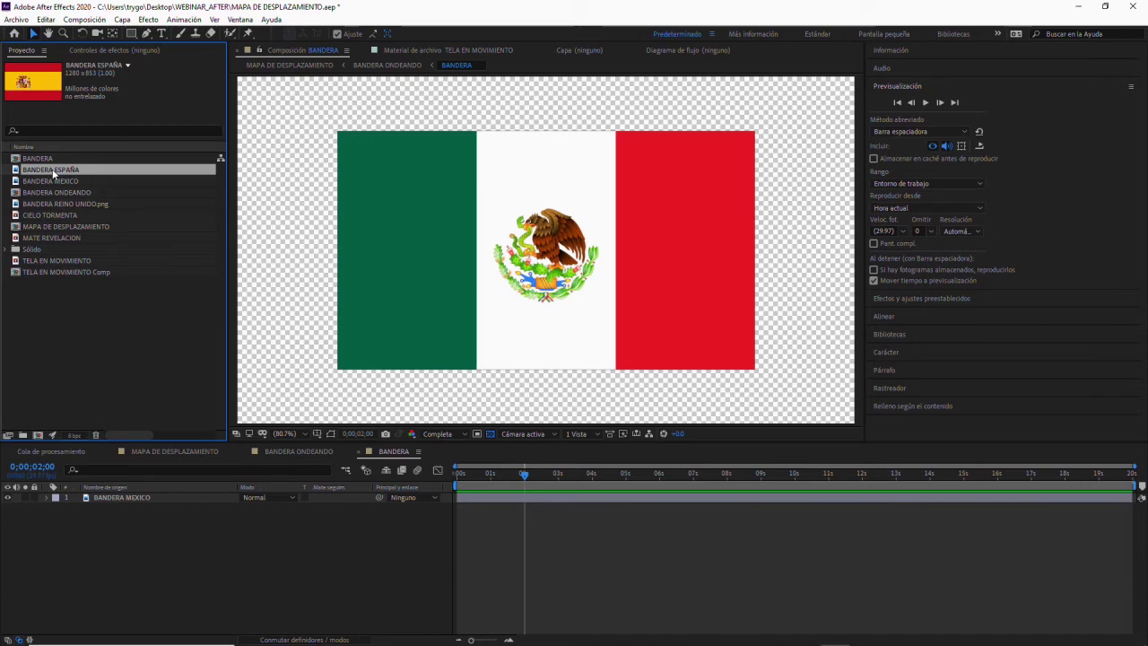
drag(52, 170, 140, 492)
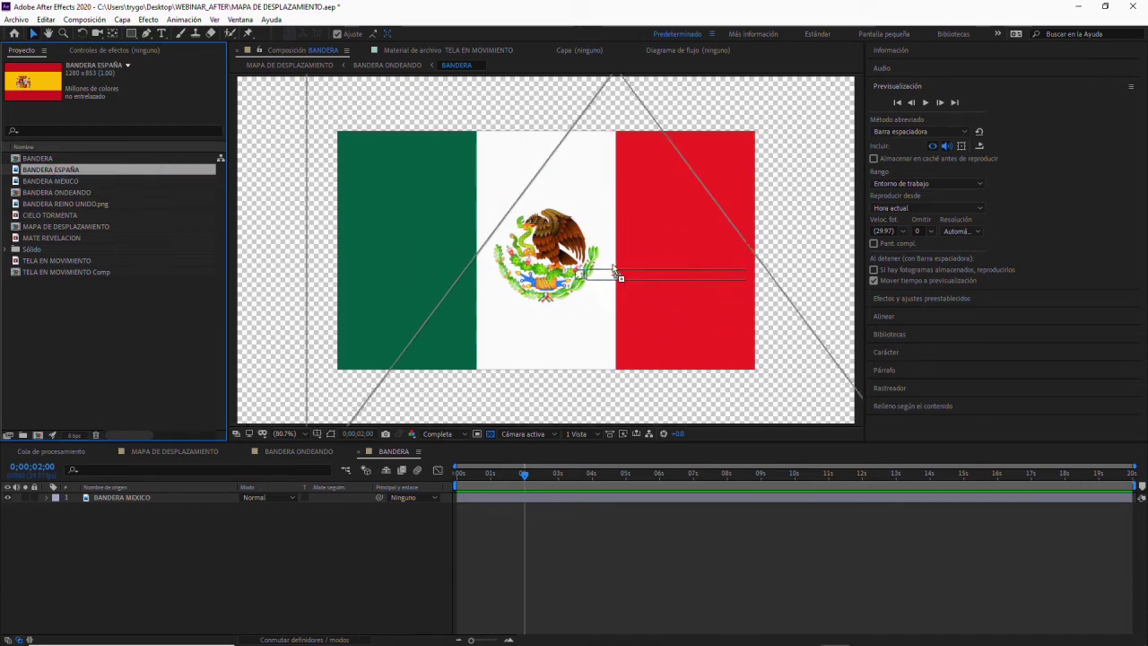
drag(141, 492, 145, 498)
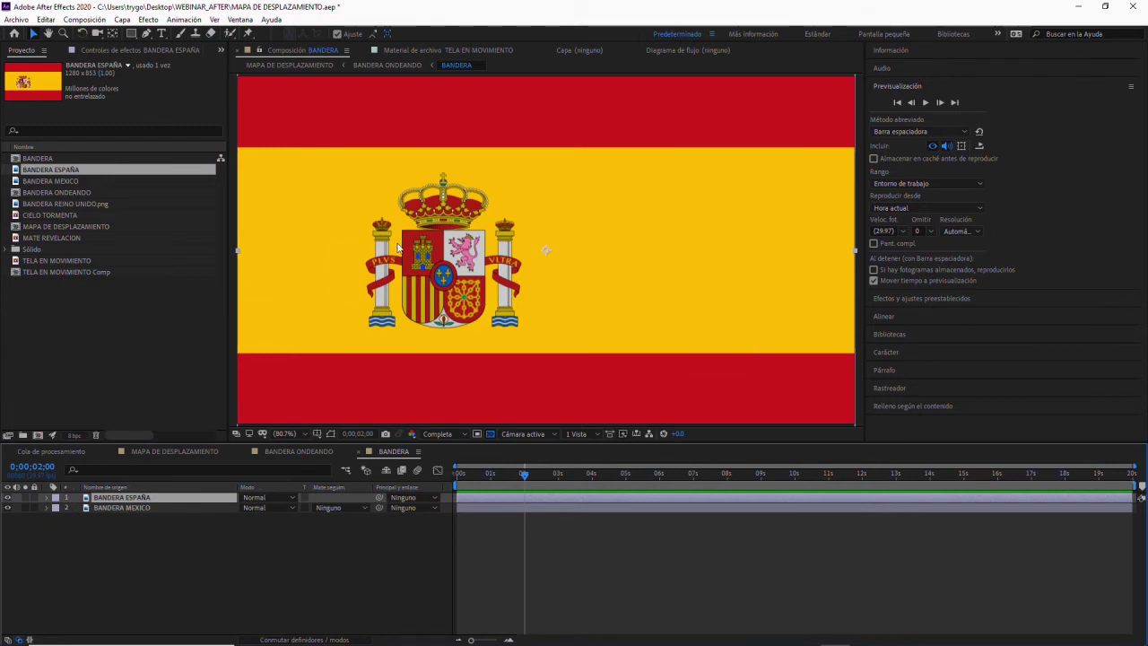
key(comma)
key(comma)
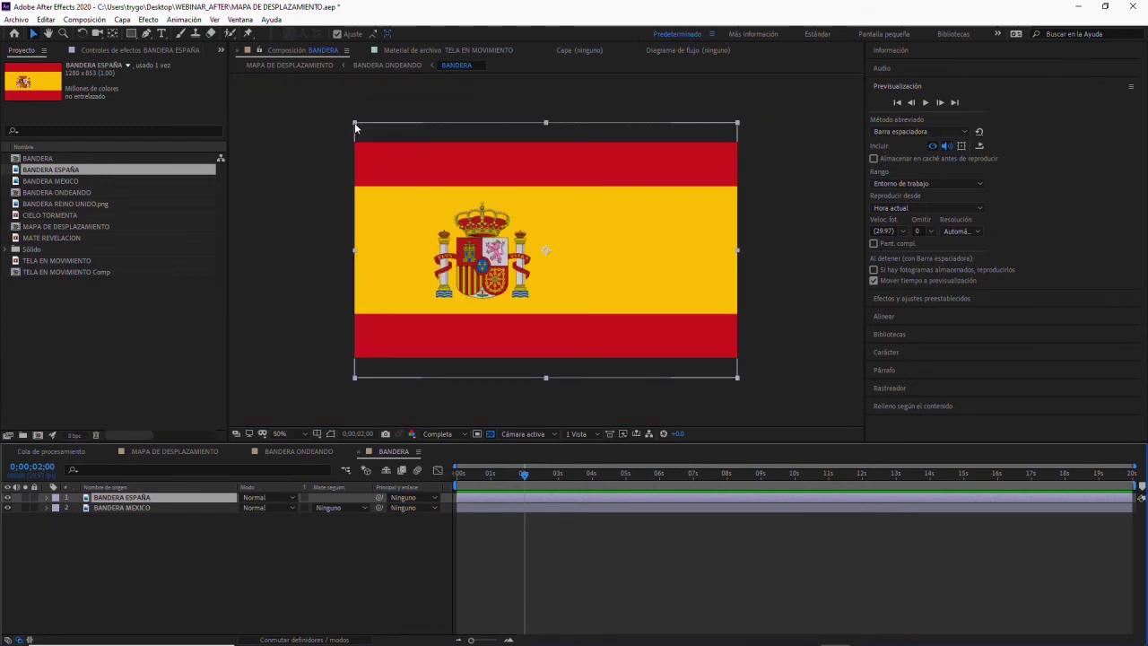
drag(355, 125, 390, 182)
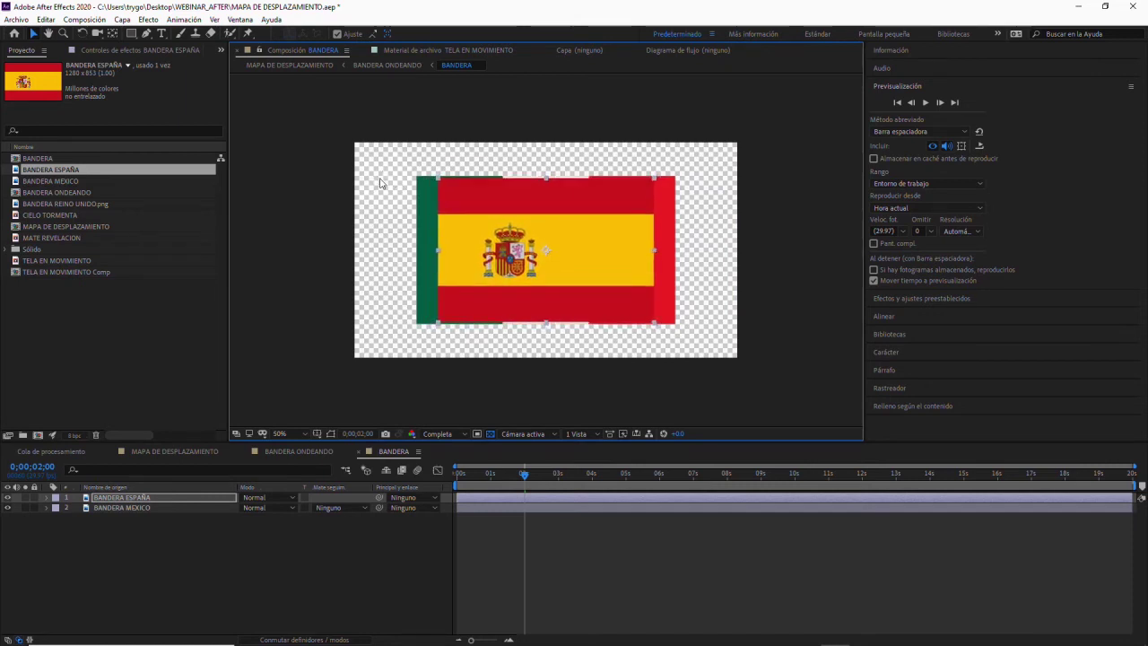
drag(436, 175, 418, 181)
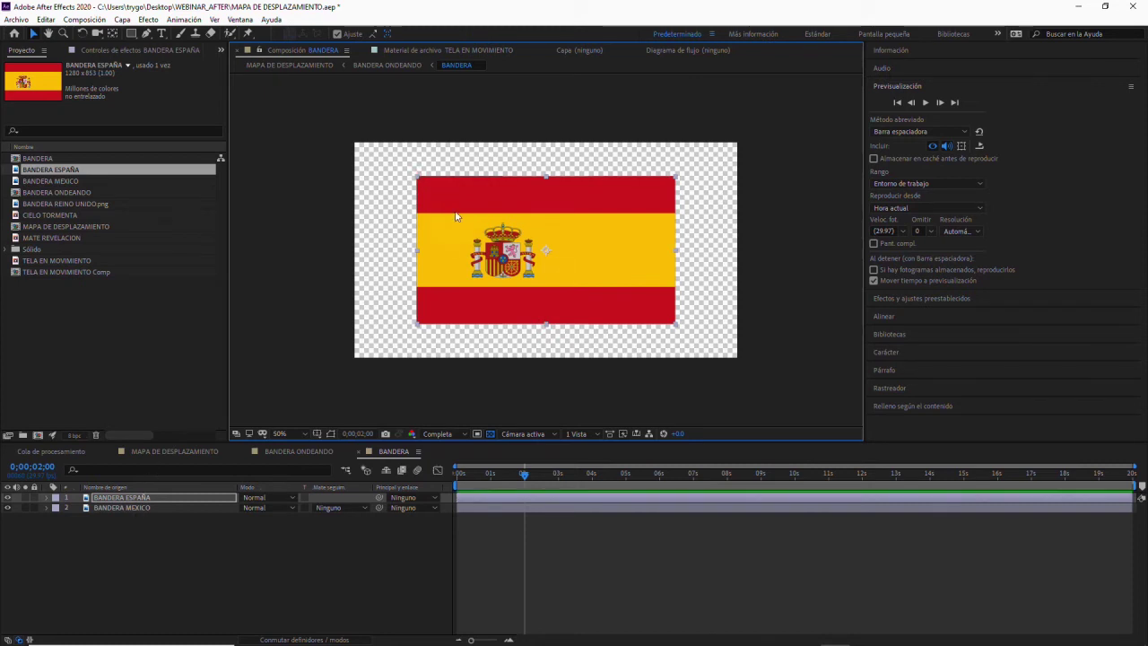
key(ctrl+alt+shift+h)
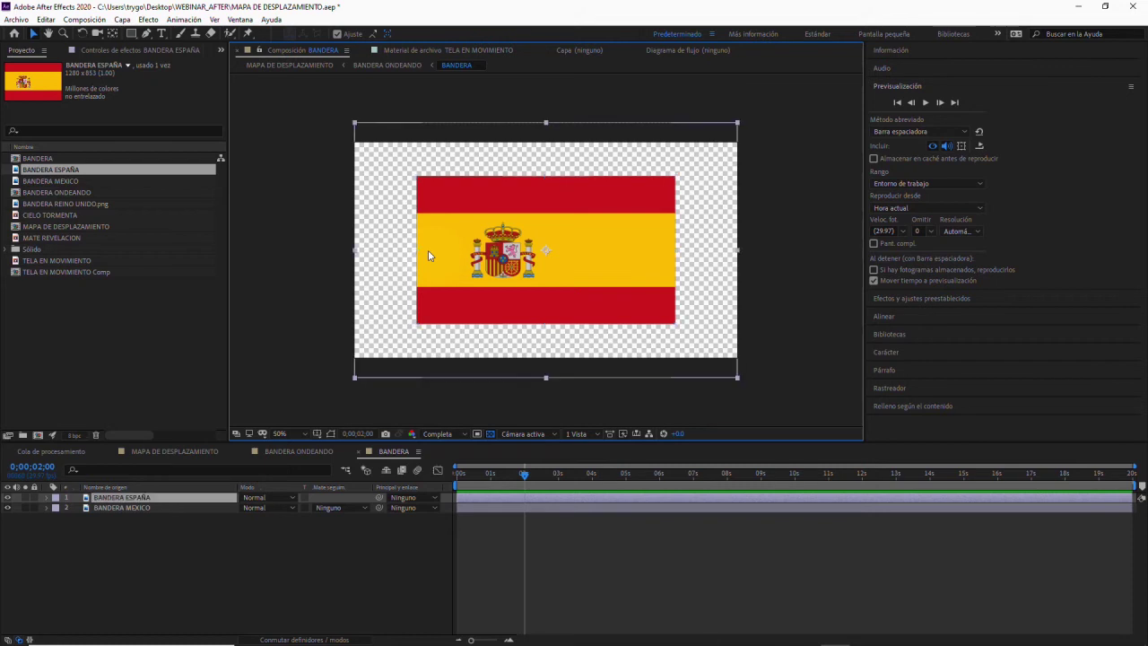
key(Delete)
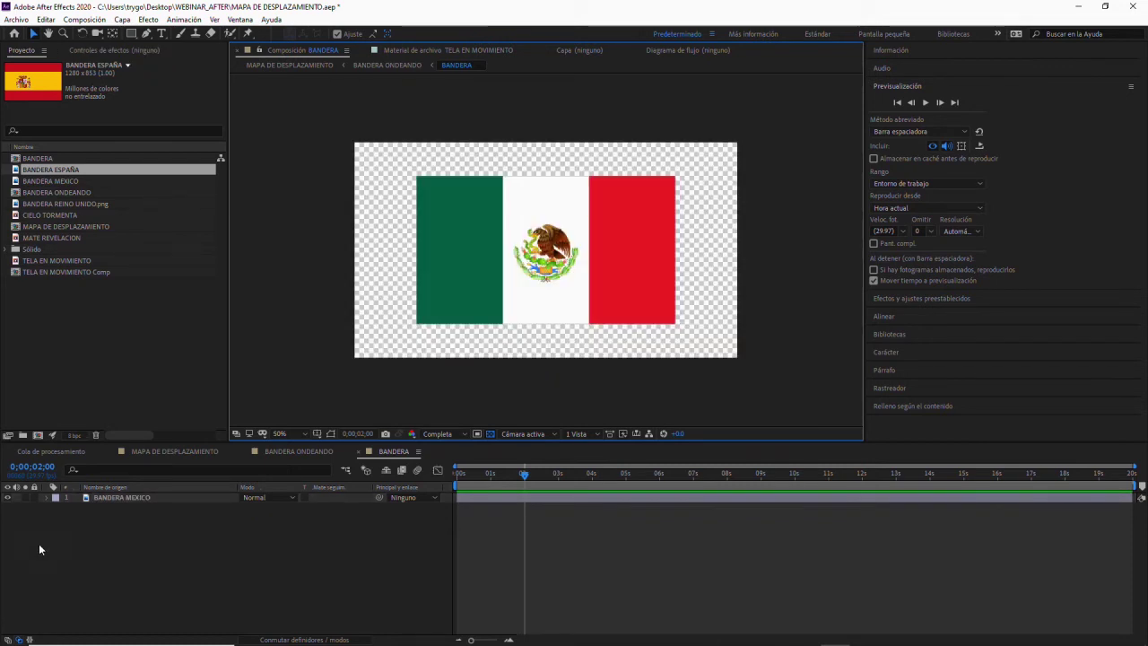
click(127, 499)
- Precompose BANDERA MEXICO, keeping all attributes in BANDERA, and open BANDERA MEXICO Comp. 1
right_click(116, 501)
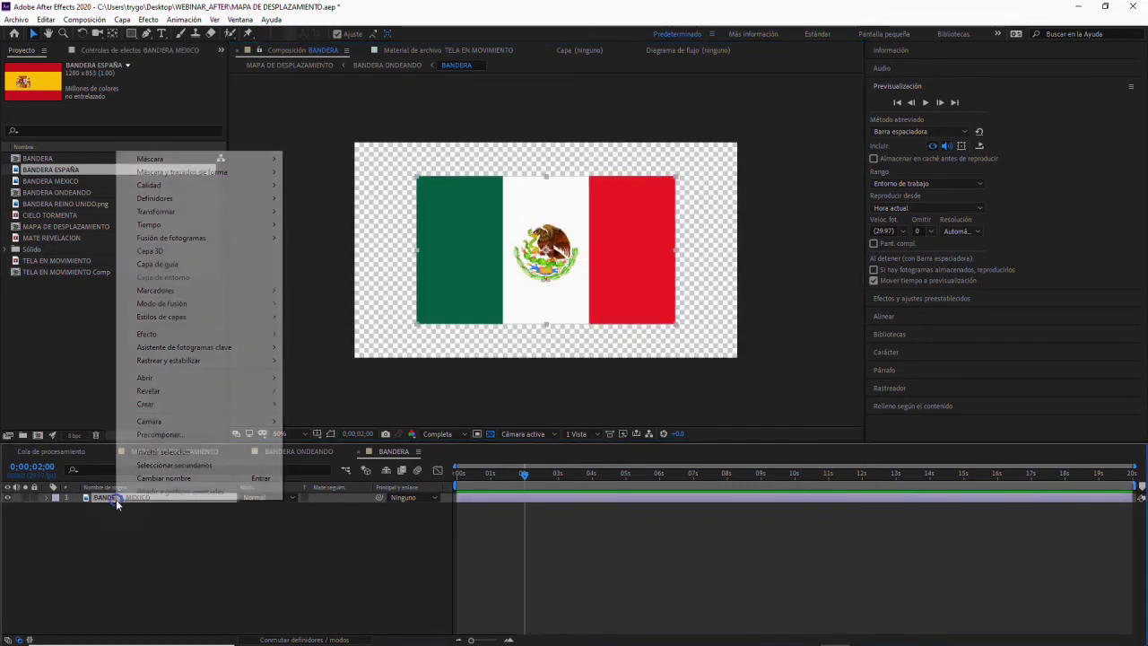
click(162, 434)
click(443, 265)
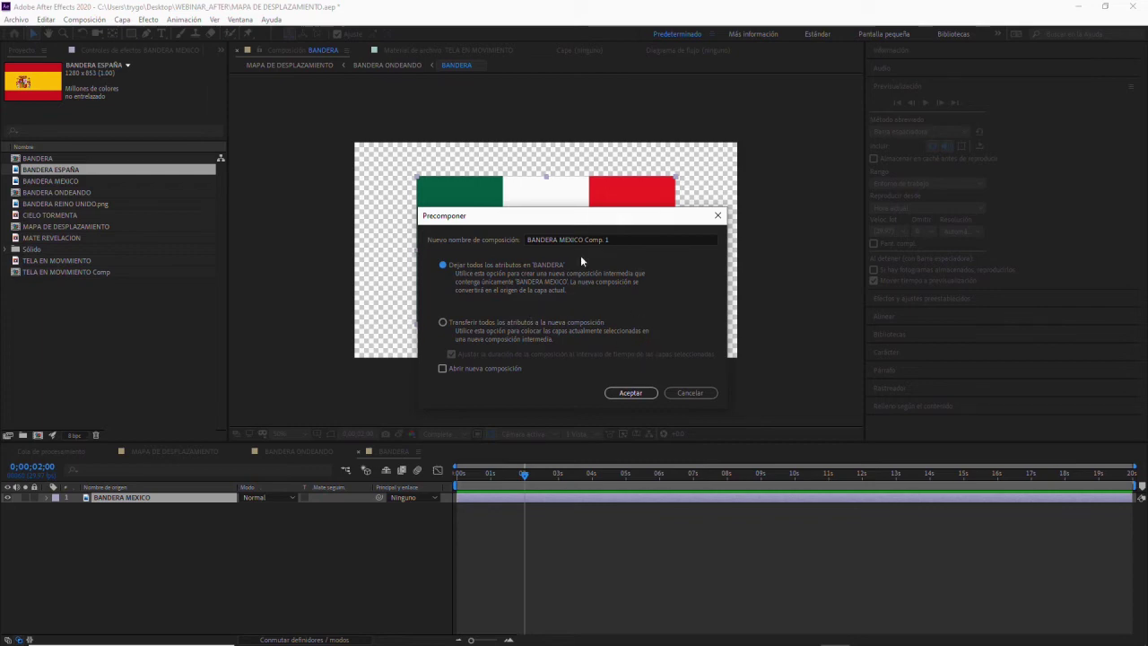
click(631, 393)
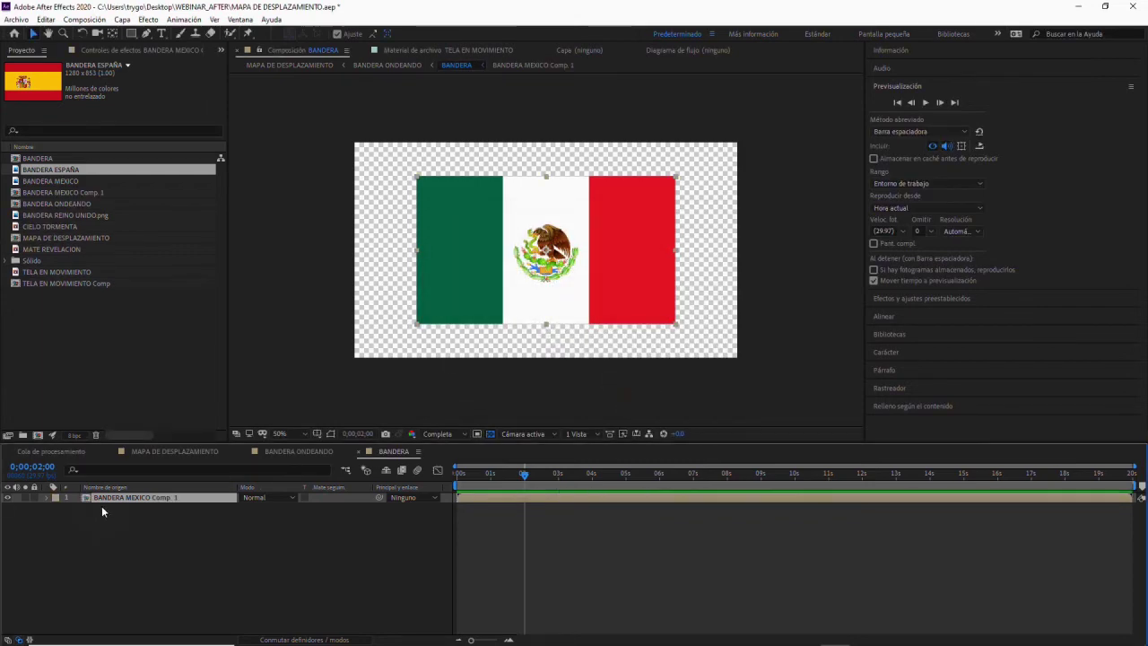
double_click(89, 498)
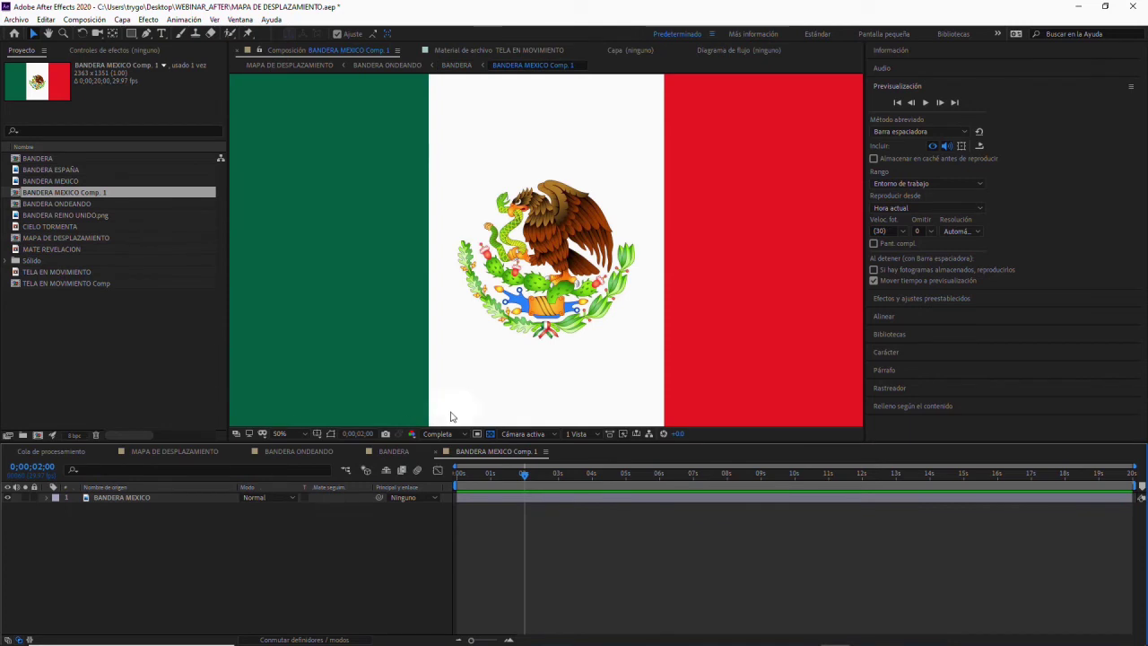
- Drag the BANDERA ESPAÑA image into the Mexico flag composition
key(comma)
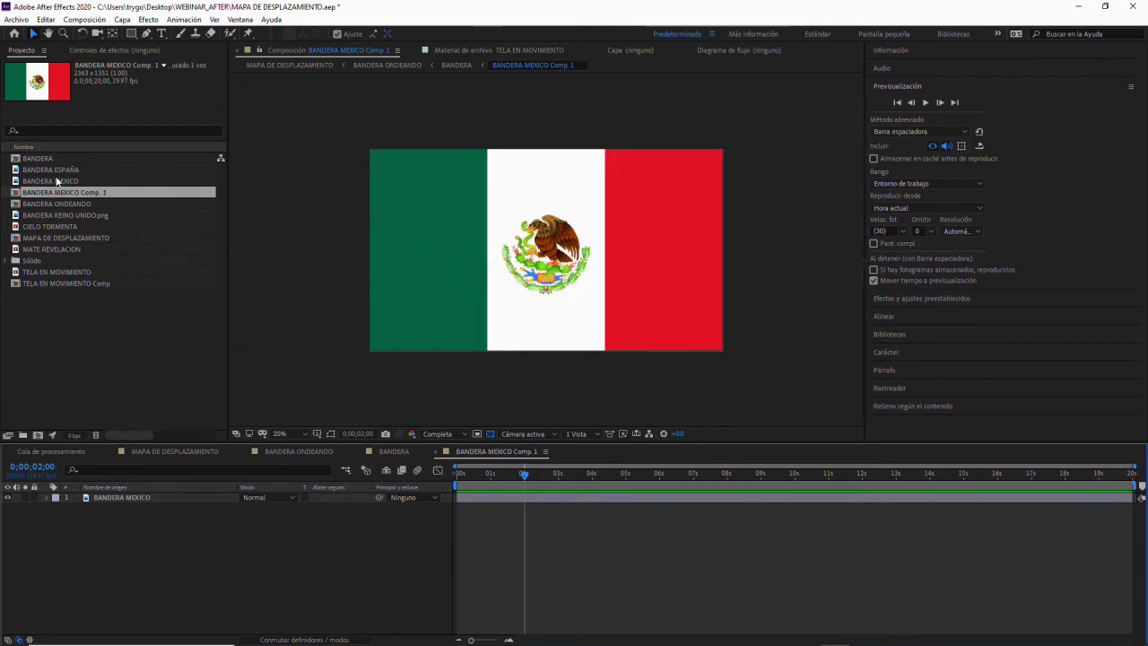
mouse_move(59, 170)
mouse_down()
mouse_move(570, 256)
mouse_move(547, 255)
mouse_up()
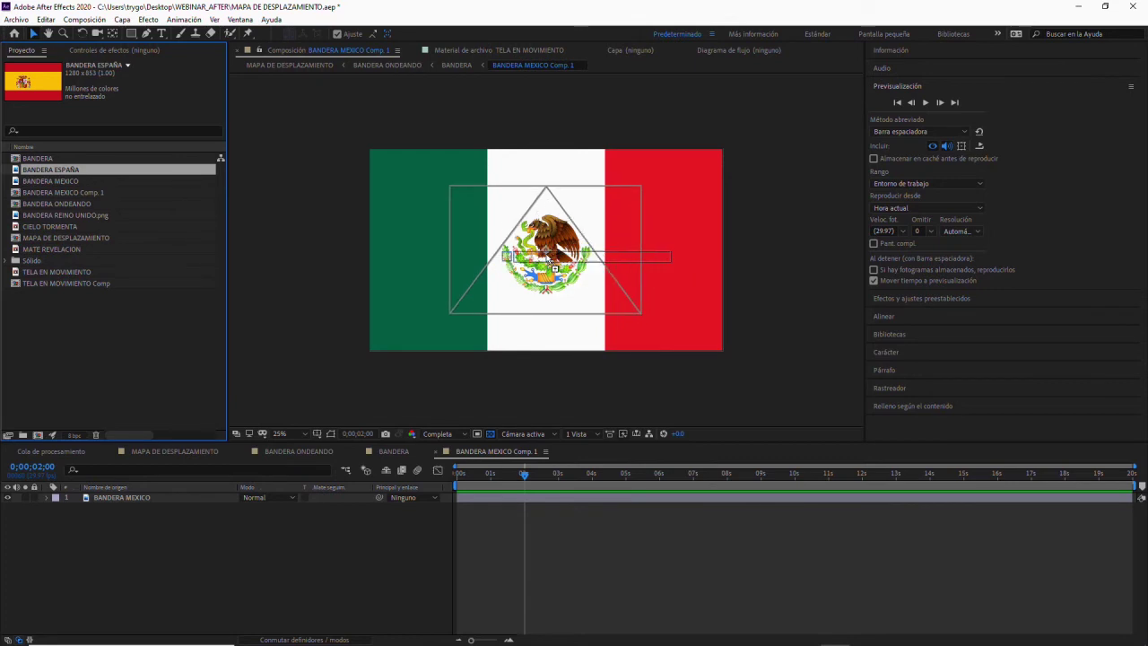
drag(547, 257, 548, 257)
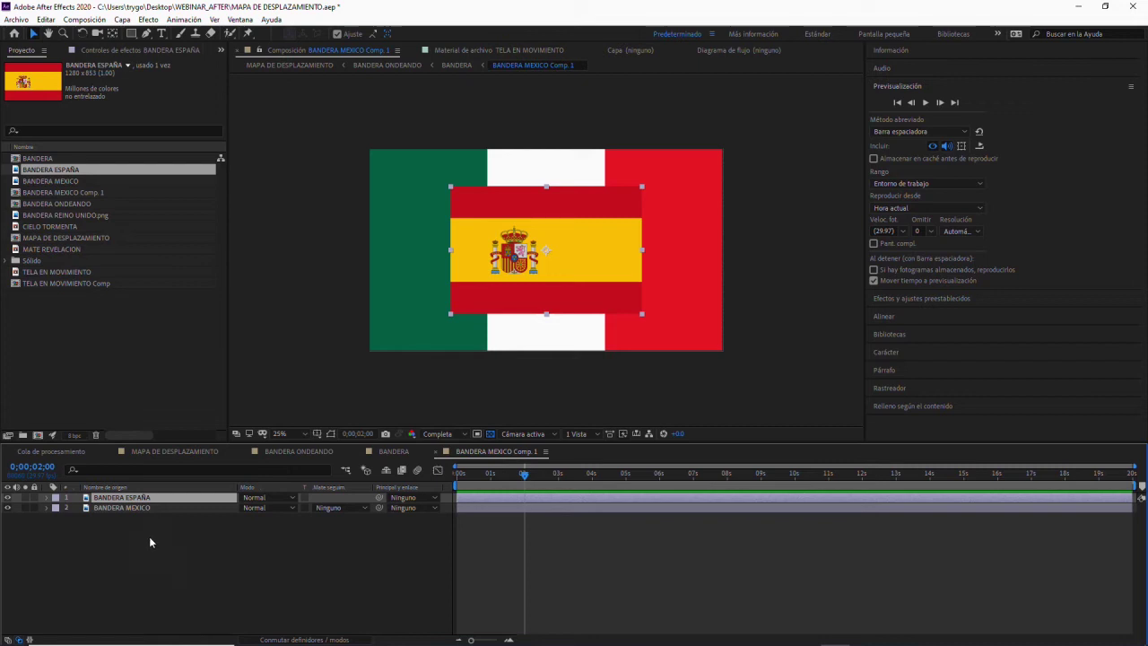
- Fit the Spain flag to the comp frame and drag in the UK flag image
click(123, 20)
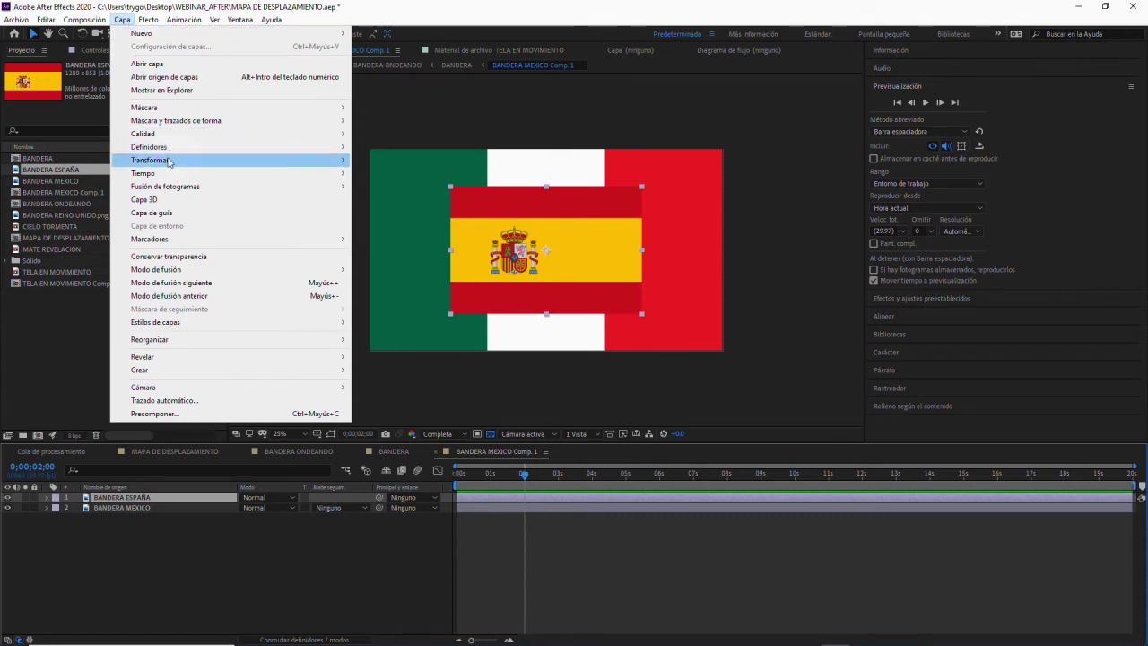
mouse_move(172, 161)
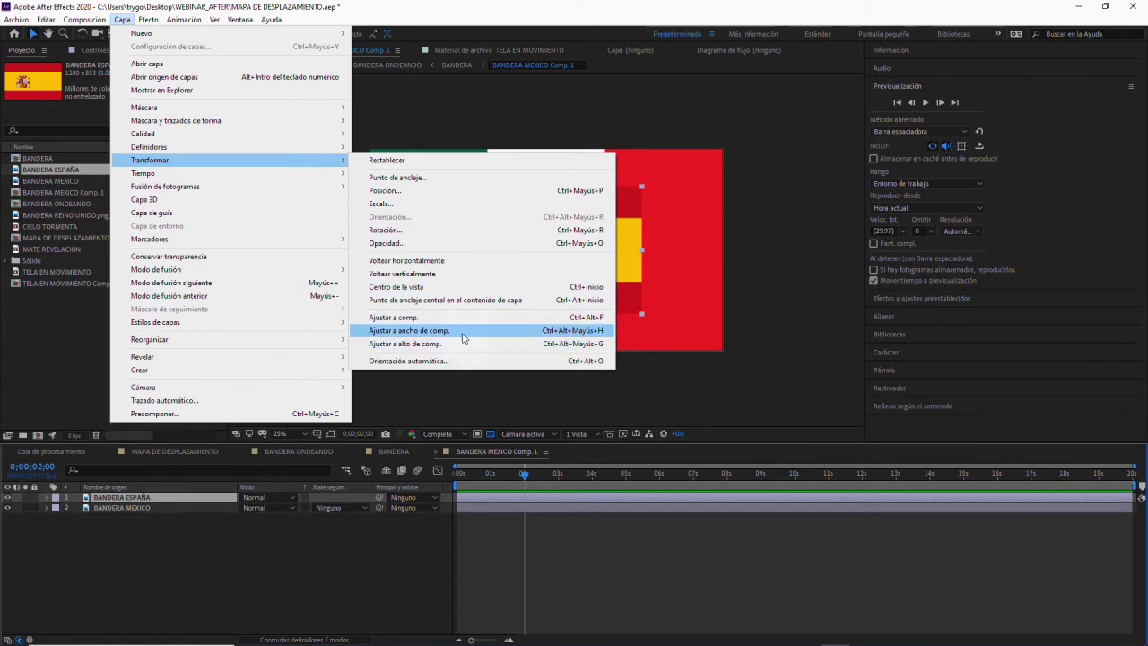
click(458, 319)
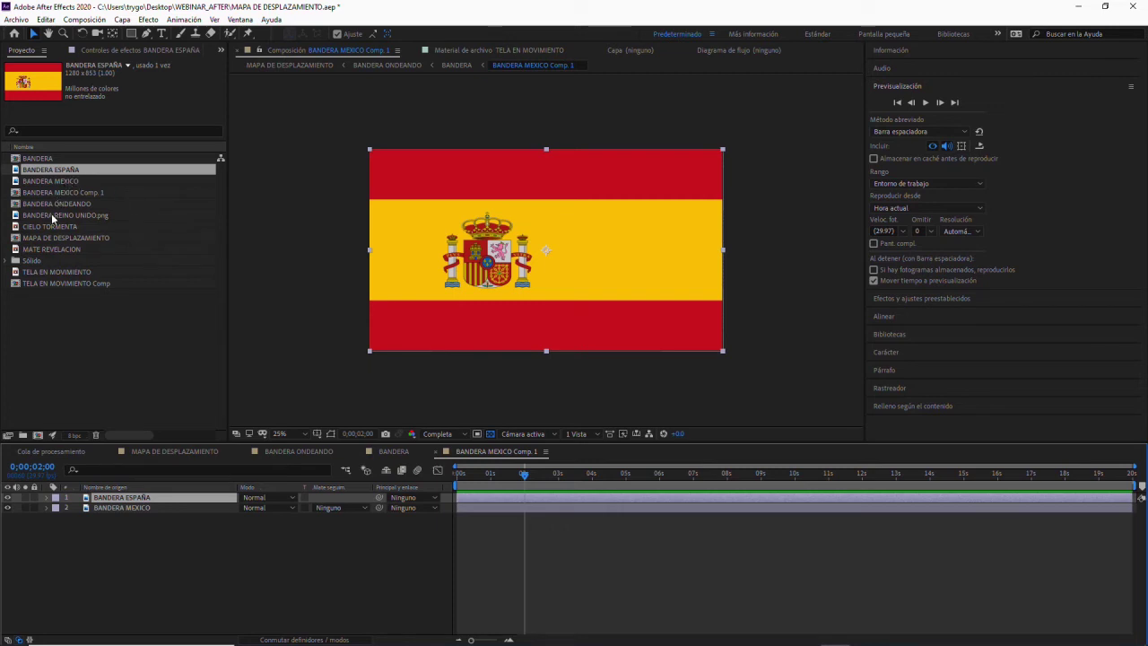
drag(51, 214, 549, 253)
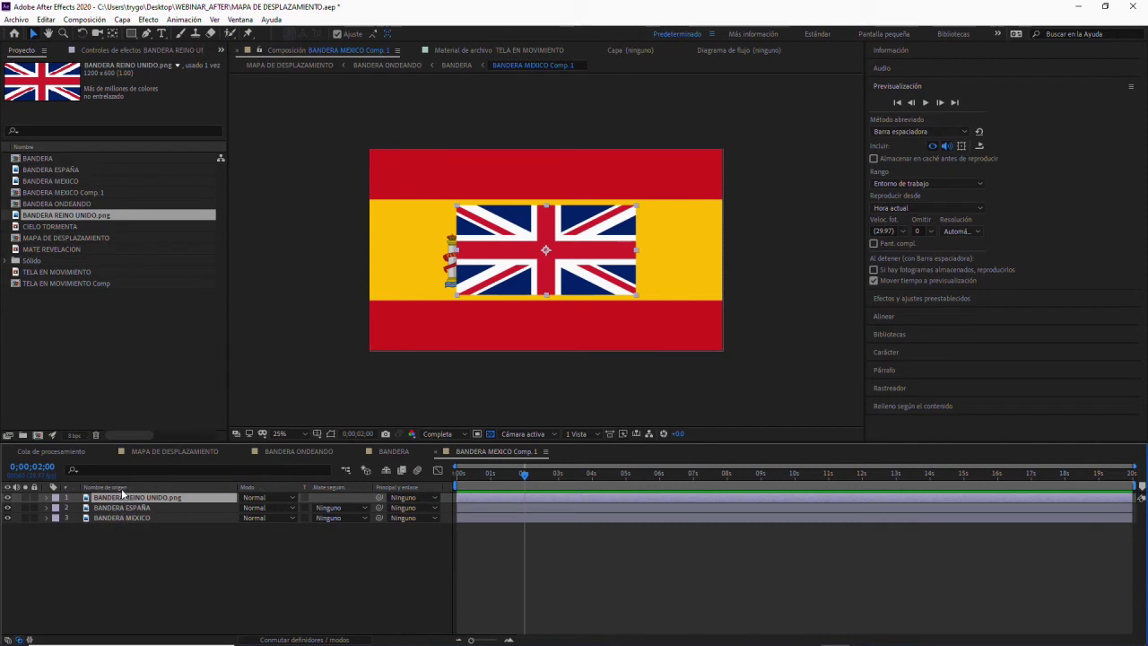
- Fit the UK flag layer to fill the composition frame
click(122, 19)
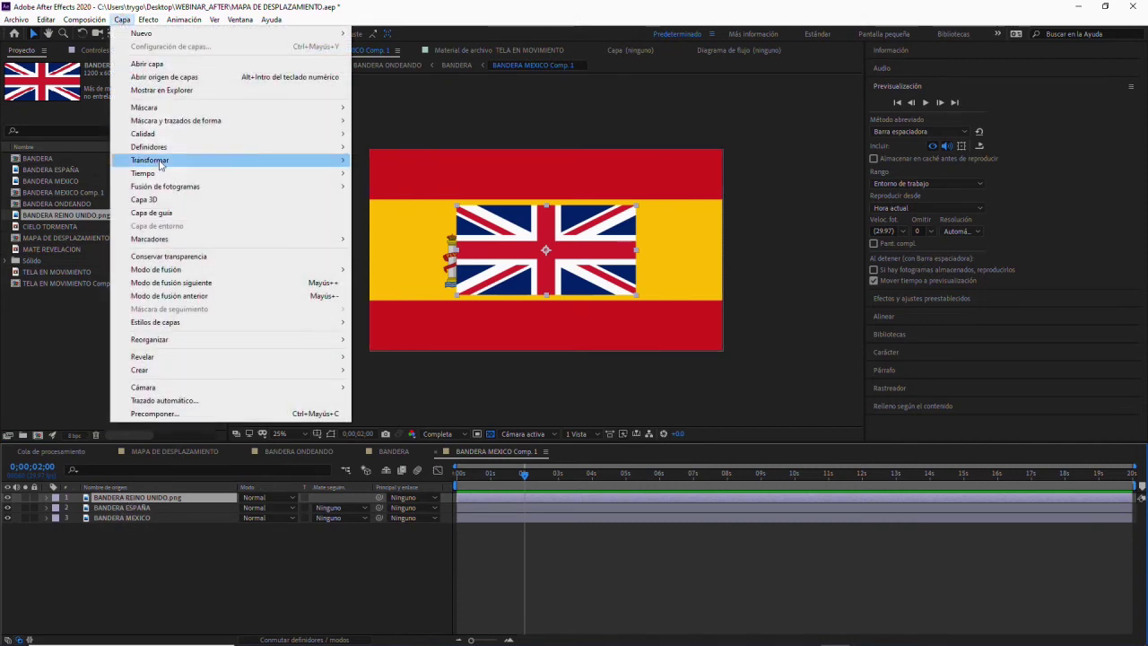
mouse_move(158, 177)
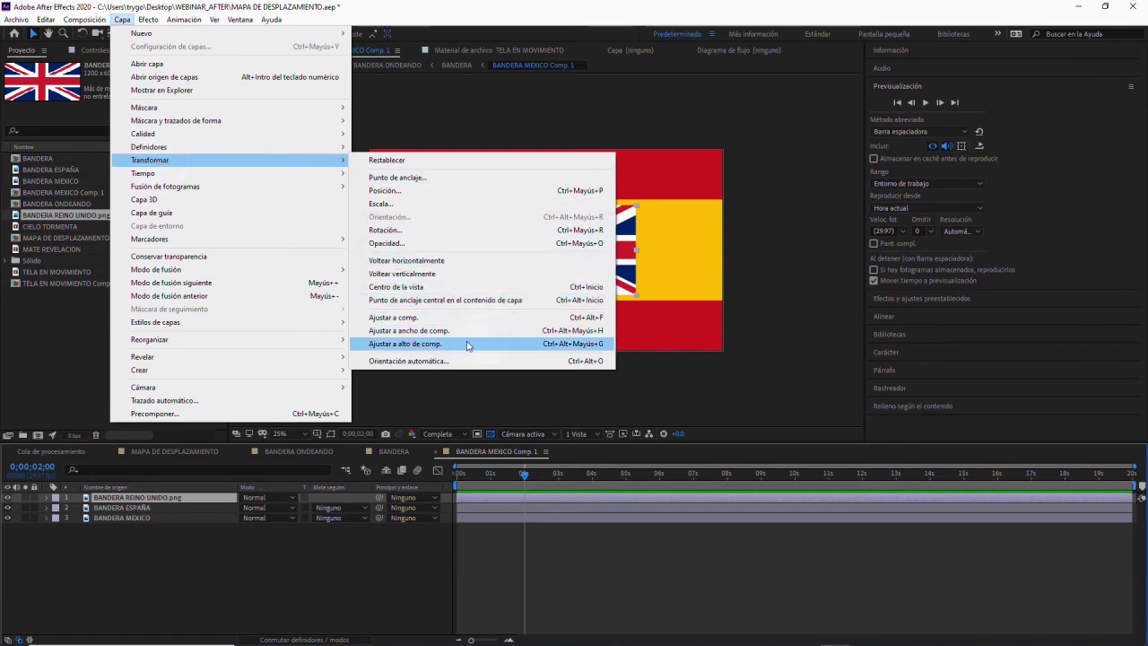
click(420, 317)
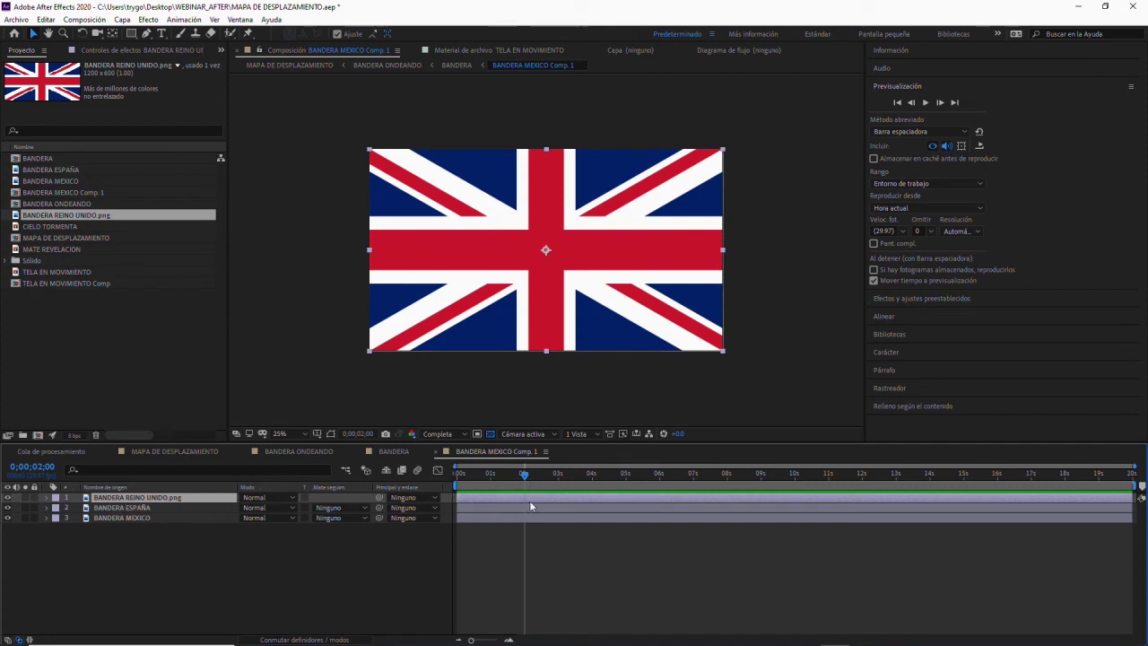
- Slide the UK flag layer so it starts at 4 seconds
drag(488, 497, 625, 497)
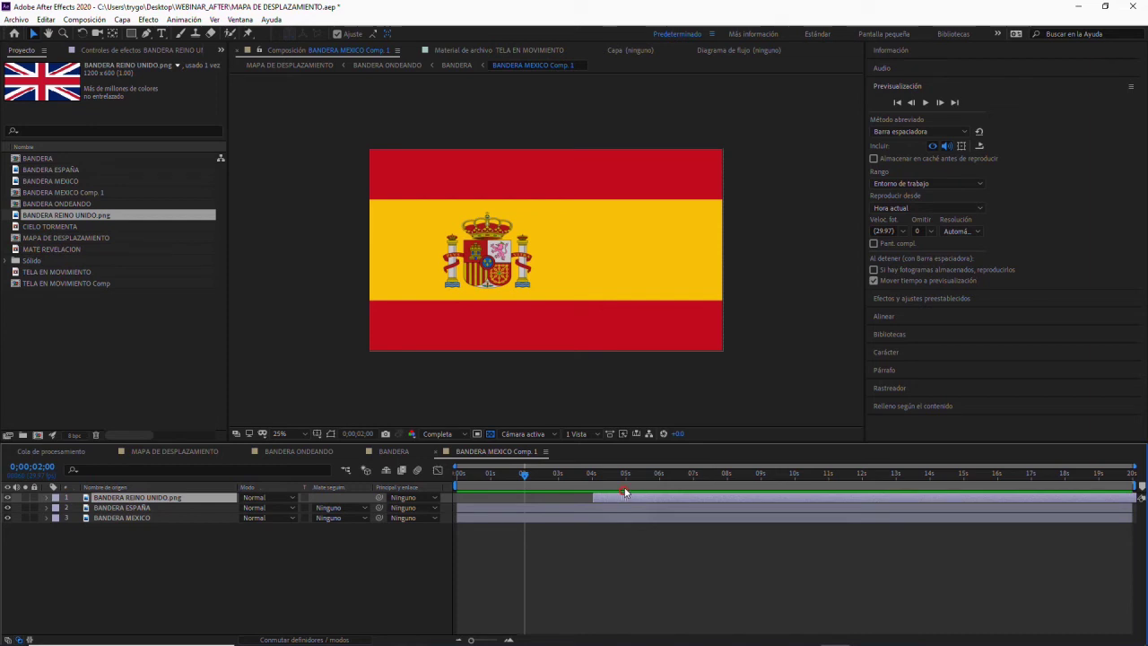
click(24, 468)
text(4)
key(Return)
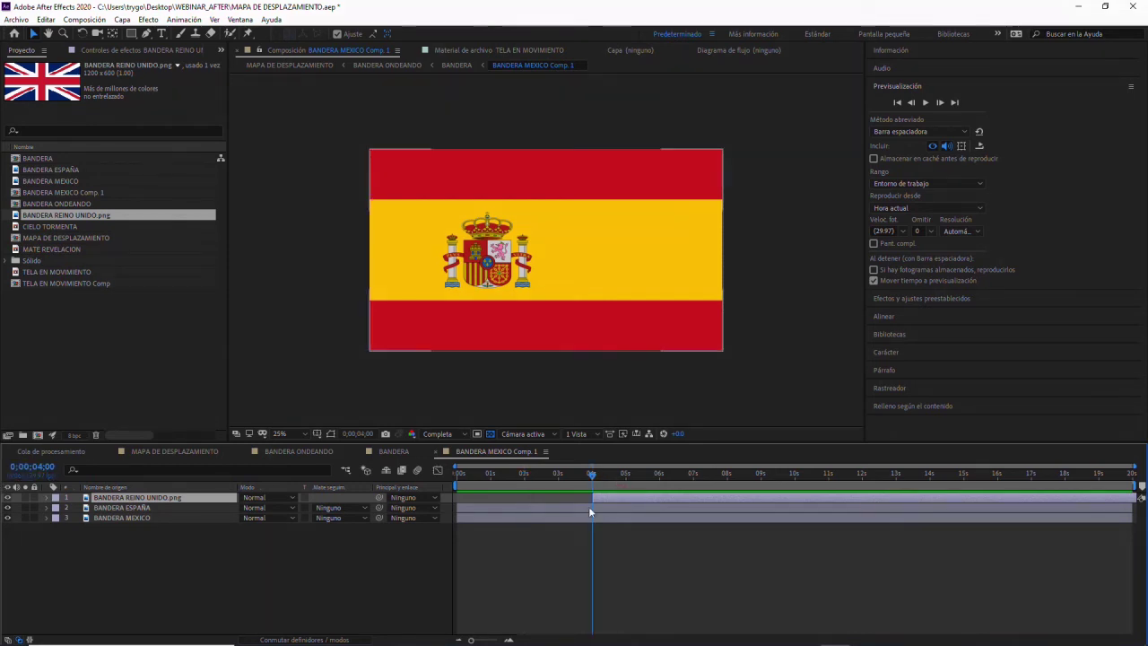
drag(609, 501, 607, 504)
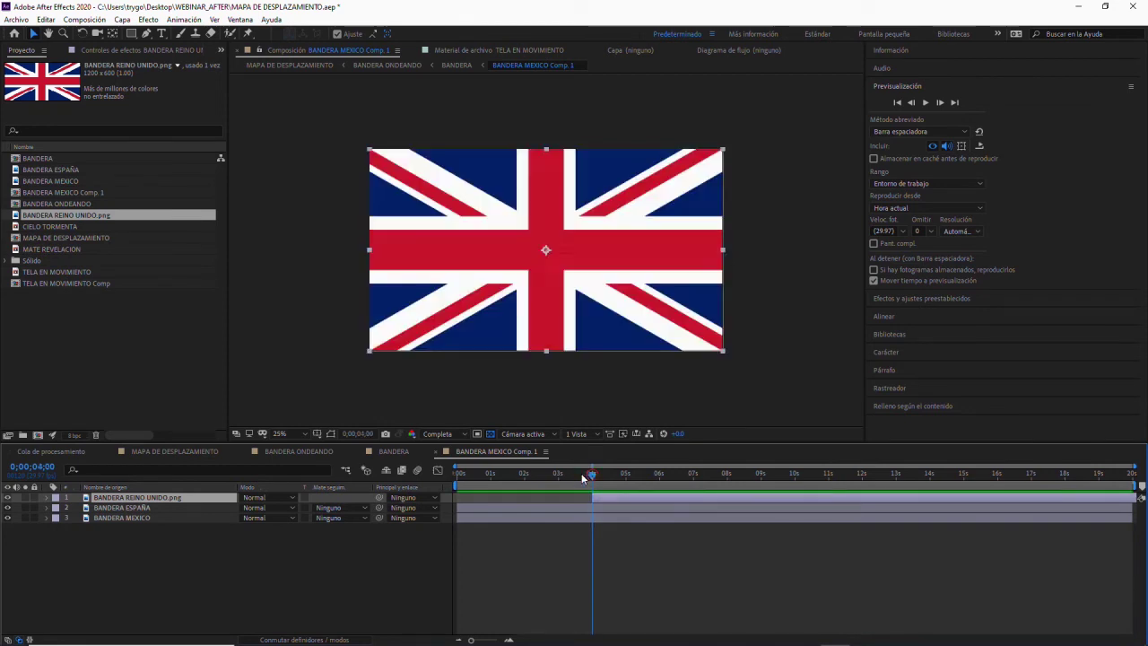
- Trim the BANDERA ESPAÑA layer's in-point to 2 seconds
drag(582, 478, 525, 476)
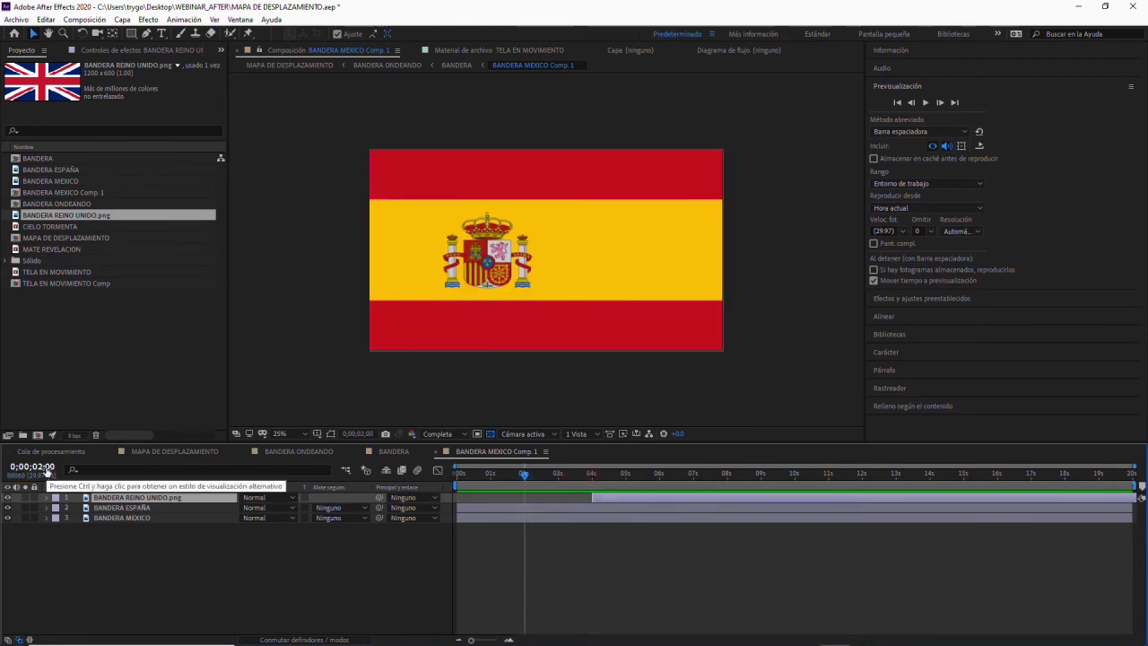
click(484, 507)
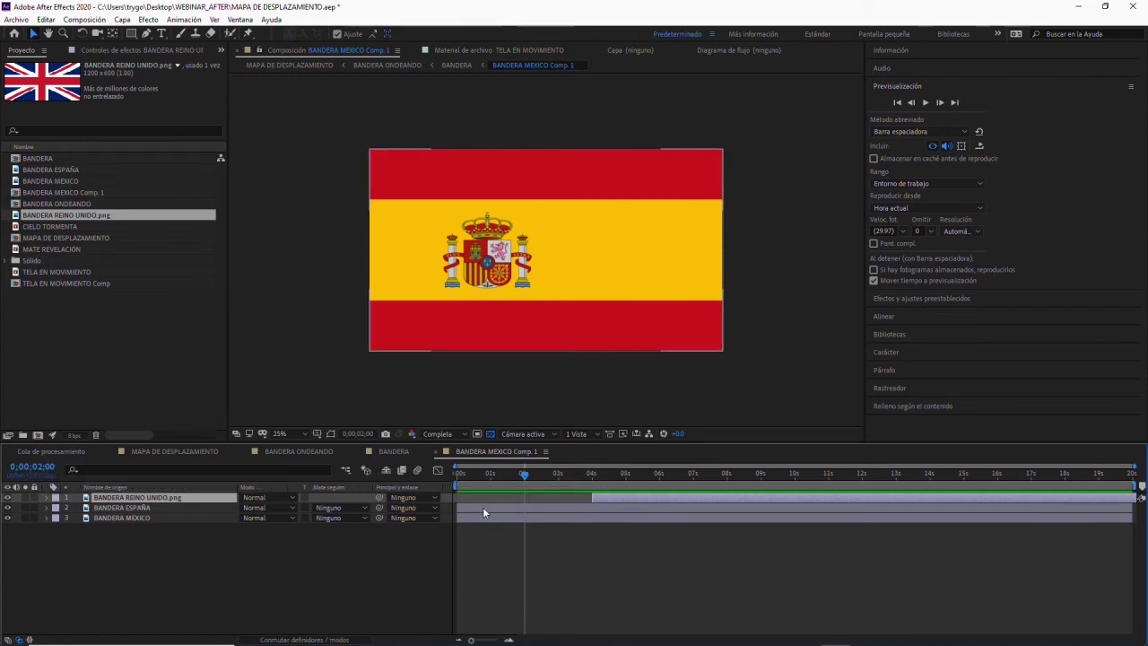
key(alt+bracketleft)
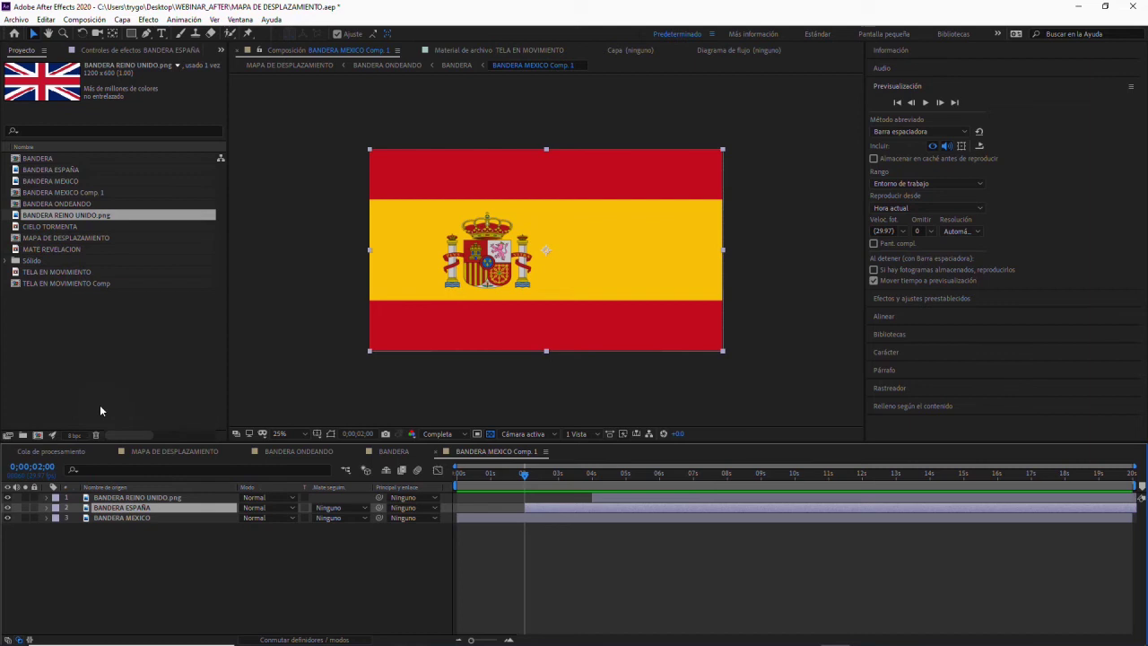
mouse_move(516, 475)
mouse_down()
mouse_move(544, 488)
mouse_move(524, 482)
mouse_up()
- Add MATE REVELACION starting at 2 seconds and hide the UK flag layer
click(52, 249)
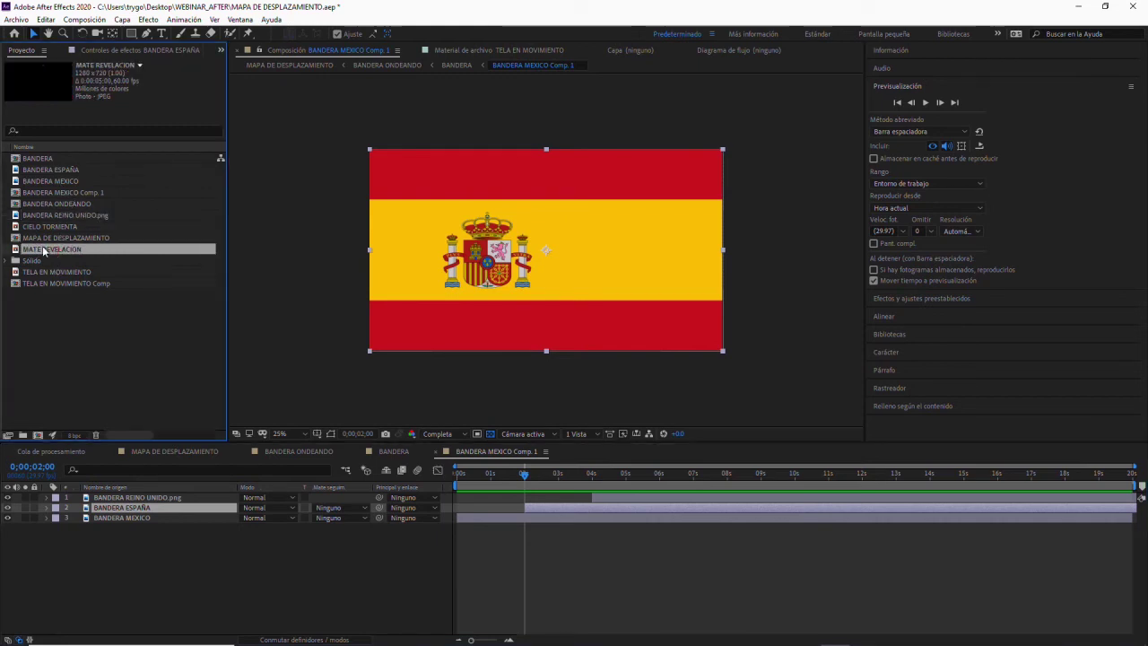
drag(43, 252, 555, 509)
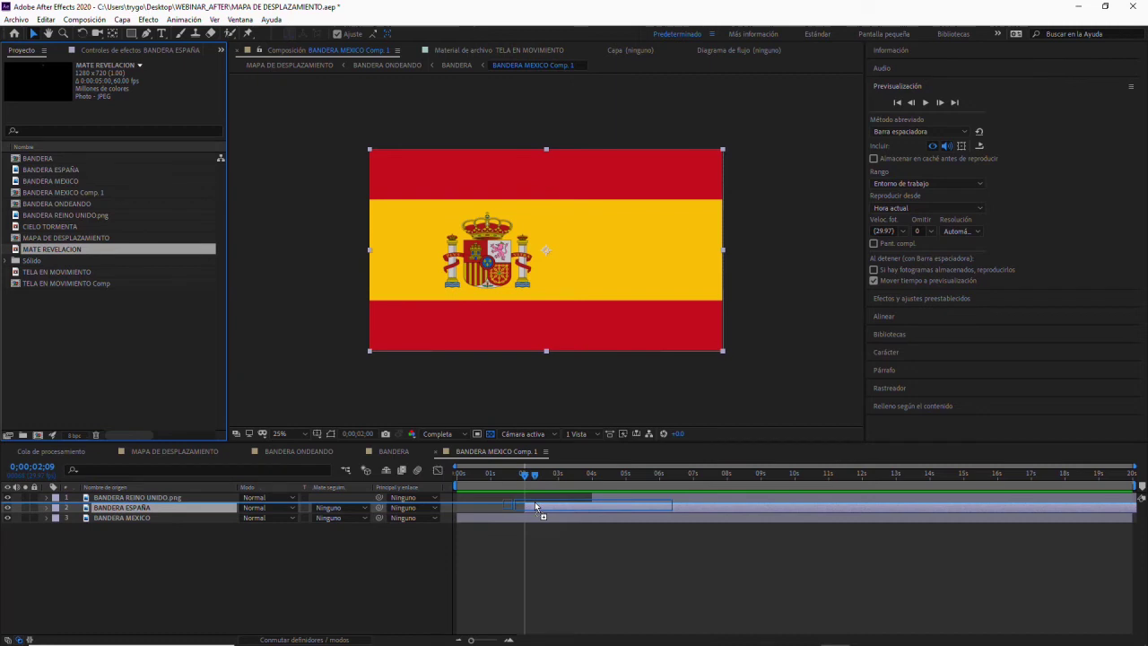
drag(556, 508, 544, 505)
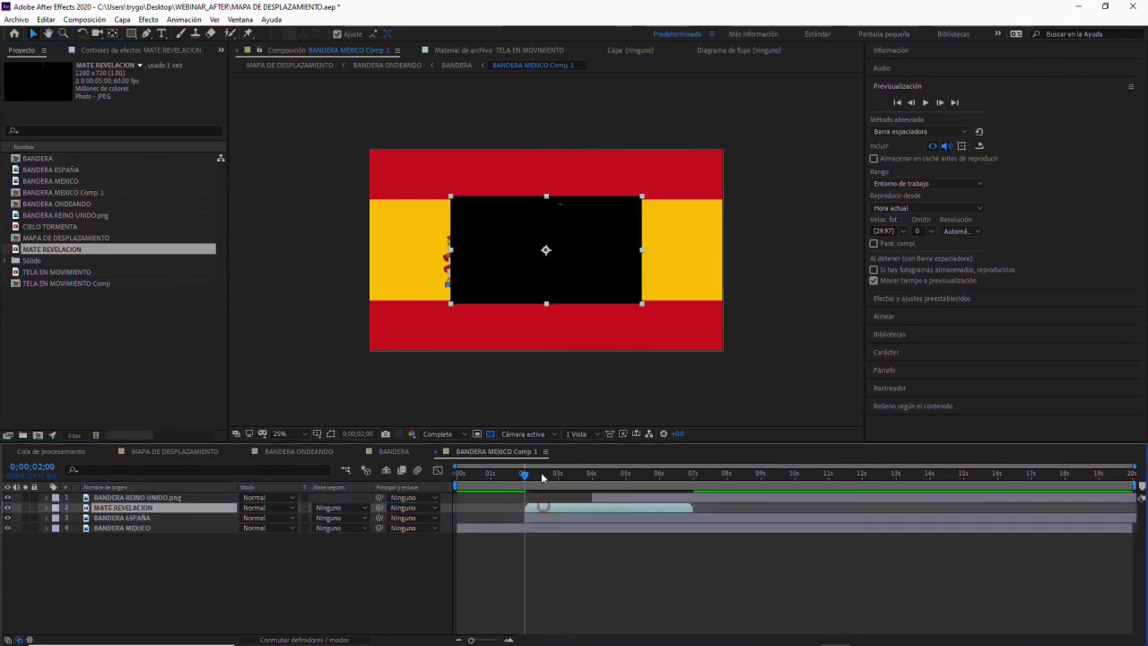
click(8, 498)
mouse_move(525, 479)
mouse_down()
mouse_move(632, 474)
mouse_move(629, 465)
mouse_up()
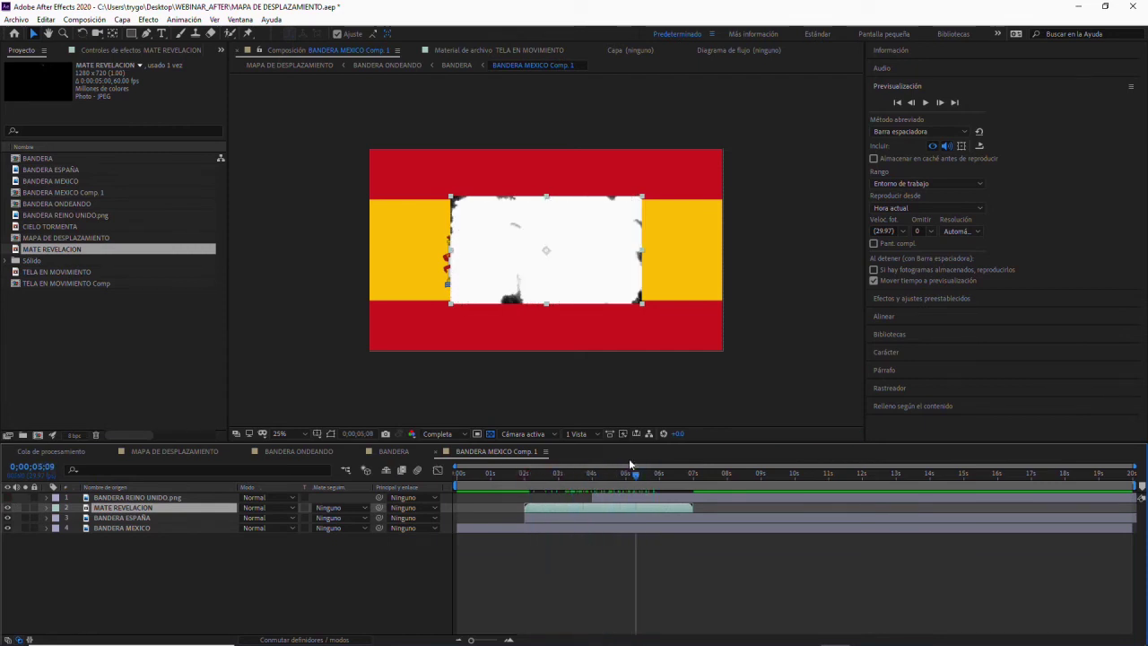
drag(629, 464, 593, 464)
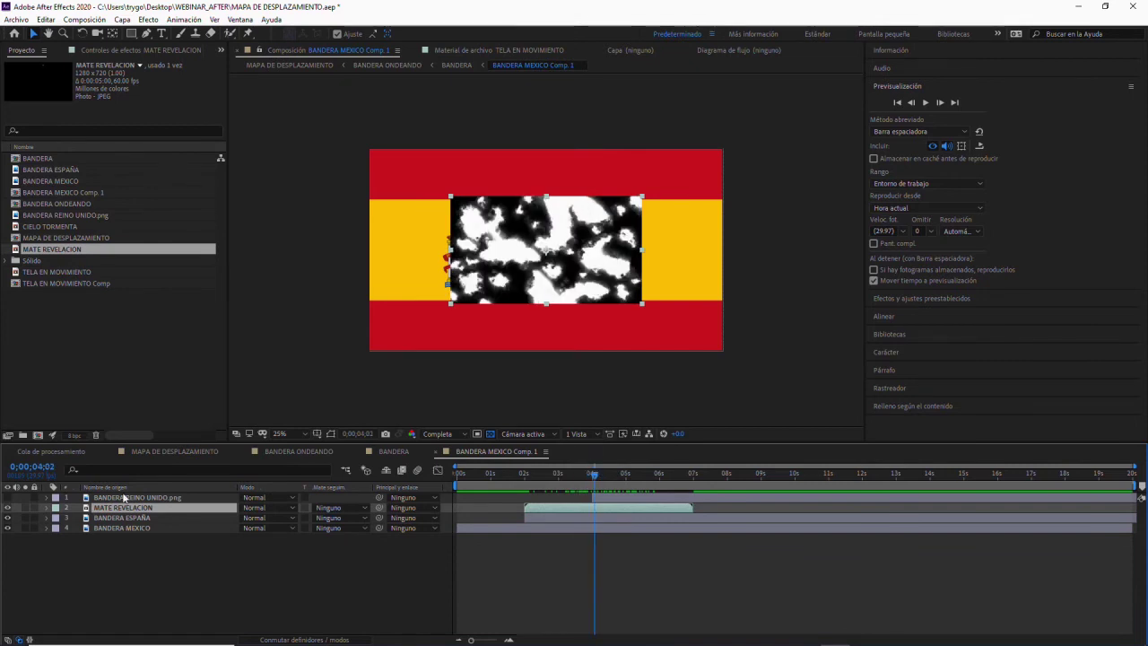
- Scale the MATE REVELACION matte to cover the whole frame and preview it
drag(451, 195, 367, 149)
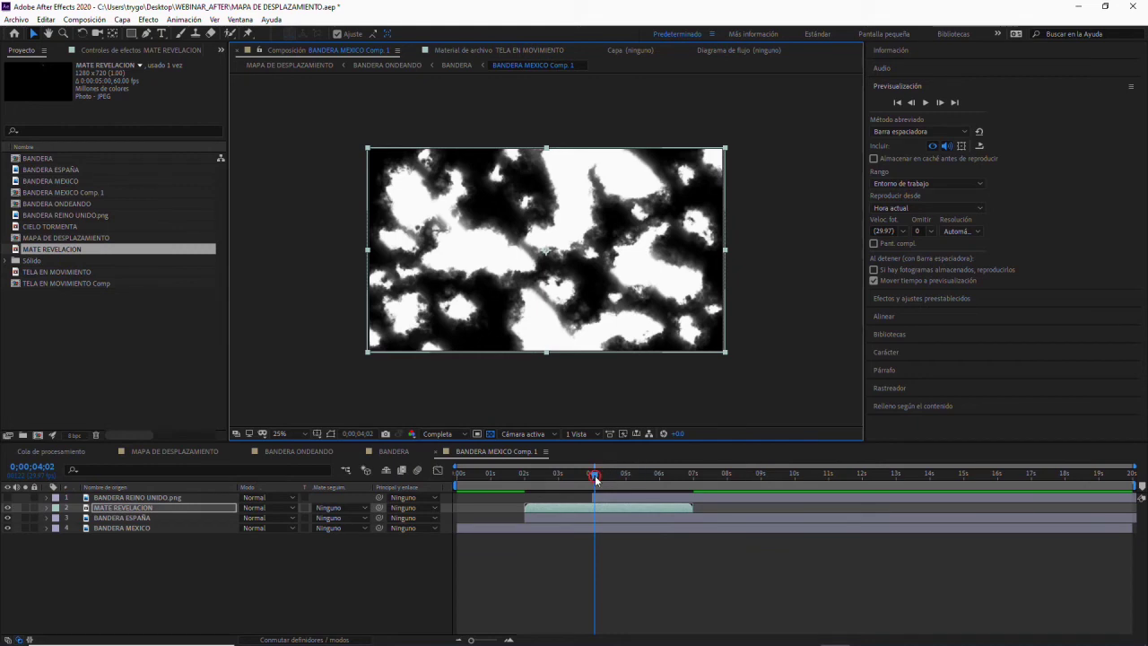
key(space)
mouse_move(559, 480)
mouse_down()
mouse_move(622, 475)
mouse_move(596, 475)
mouse_up()
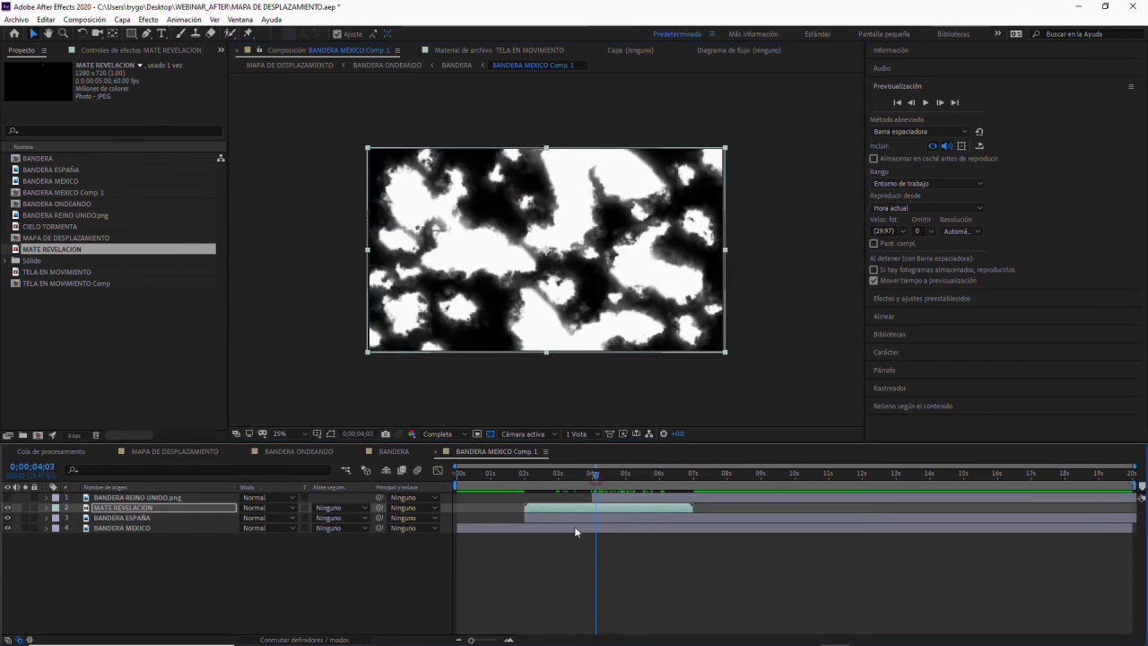
click(110, 509)
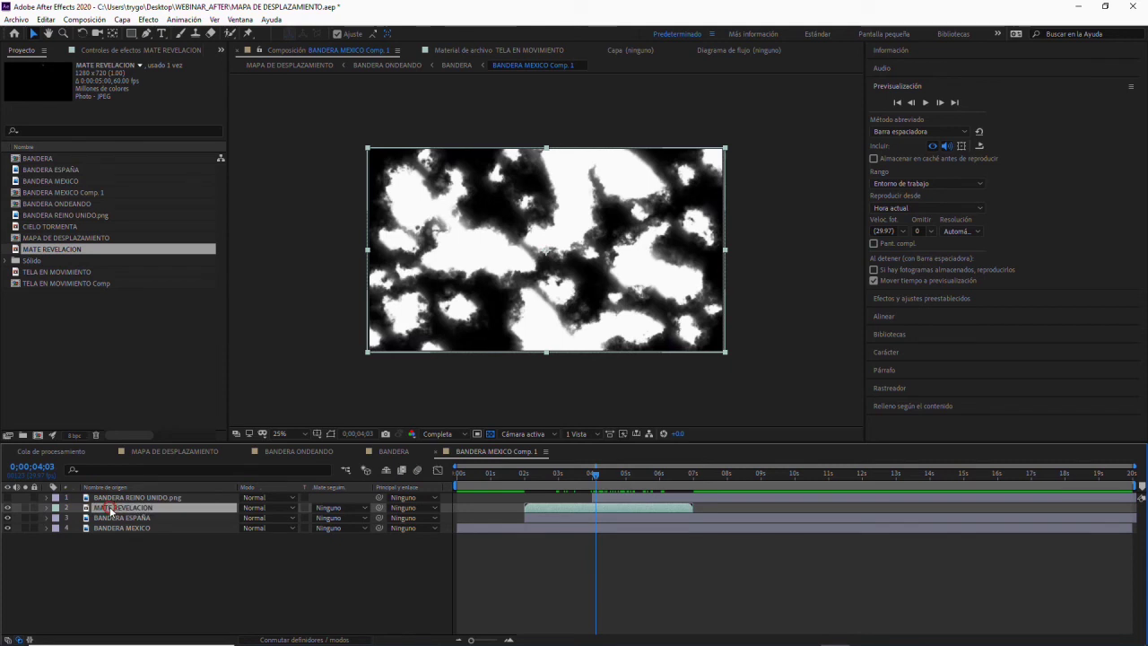
click(122, 19)
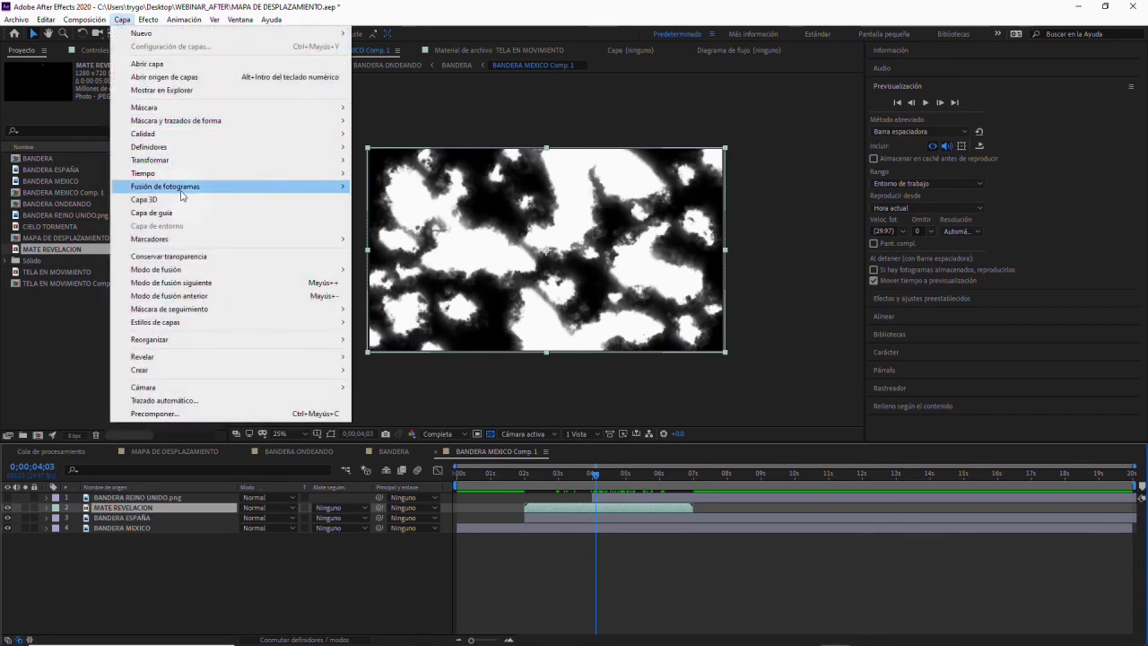
- Time-remap MATE REVELACION so its reveal completes by about 3 seconds
mouse_move(180, 177)
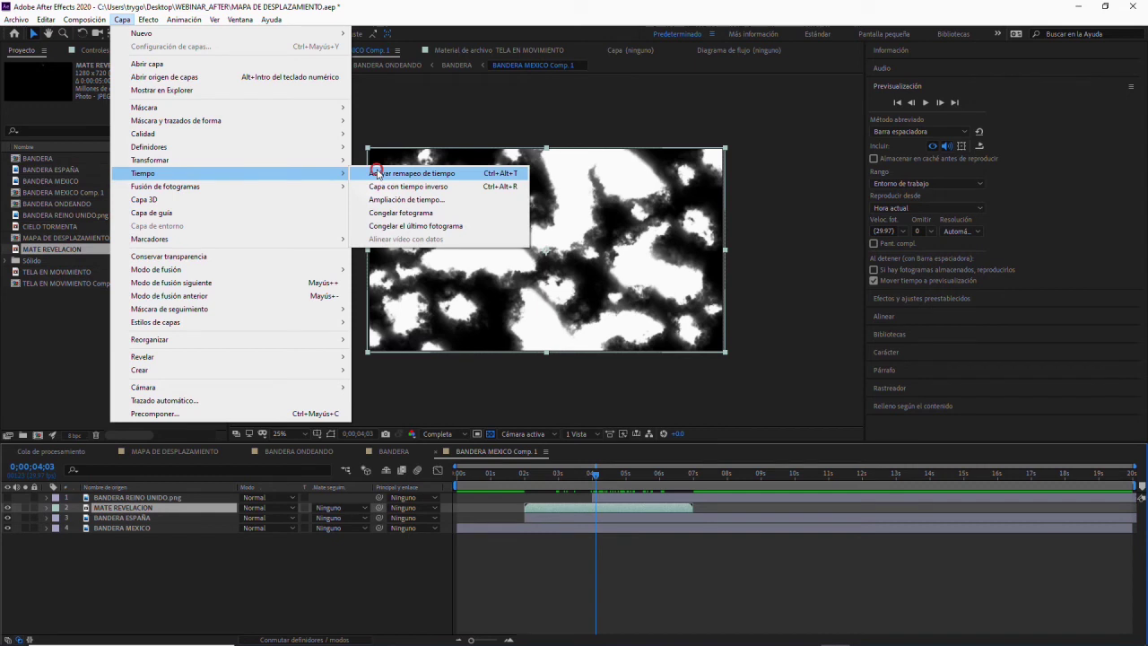
click(375, 174)
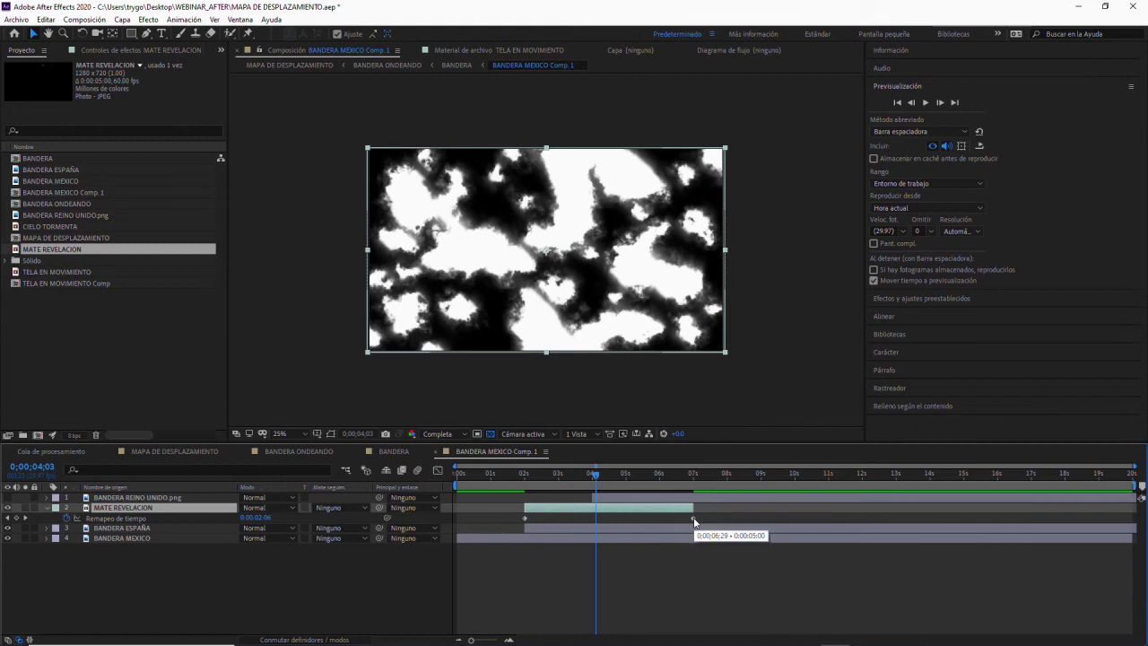
drag(692, 518, 558, 526)
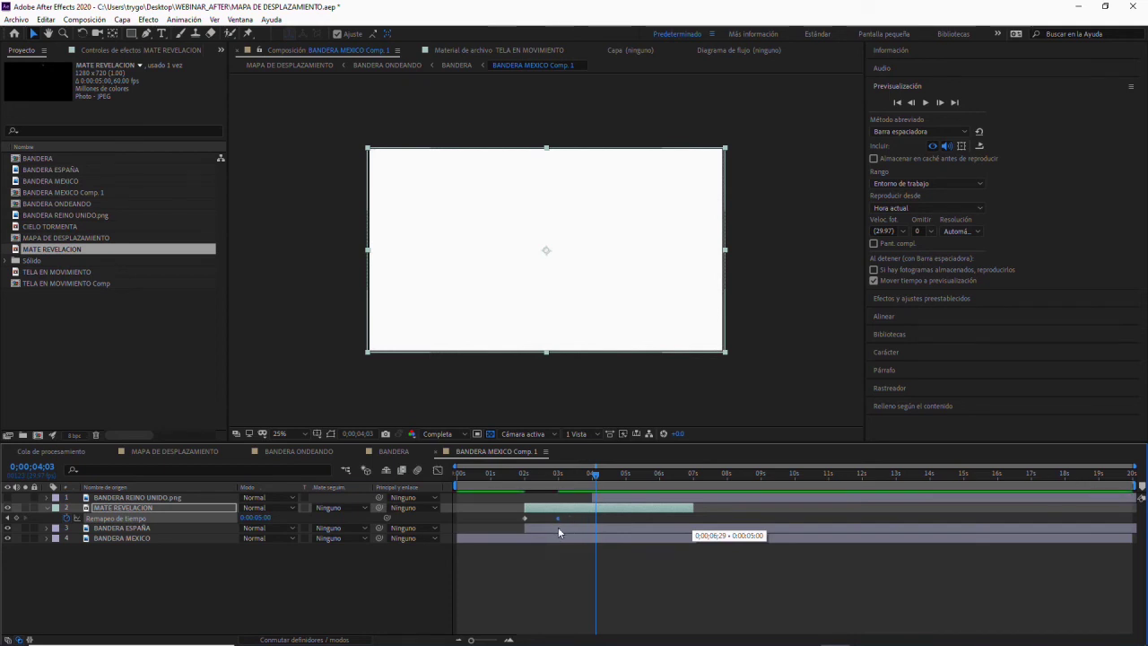
drag(558, 527, 556, 526)
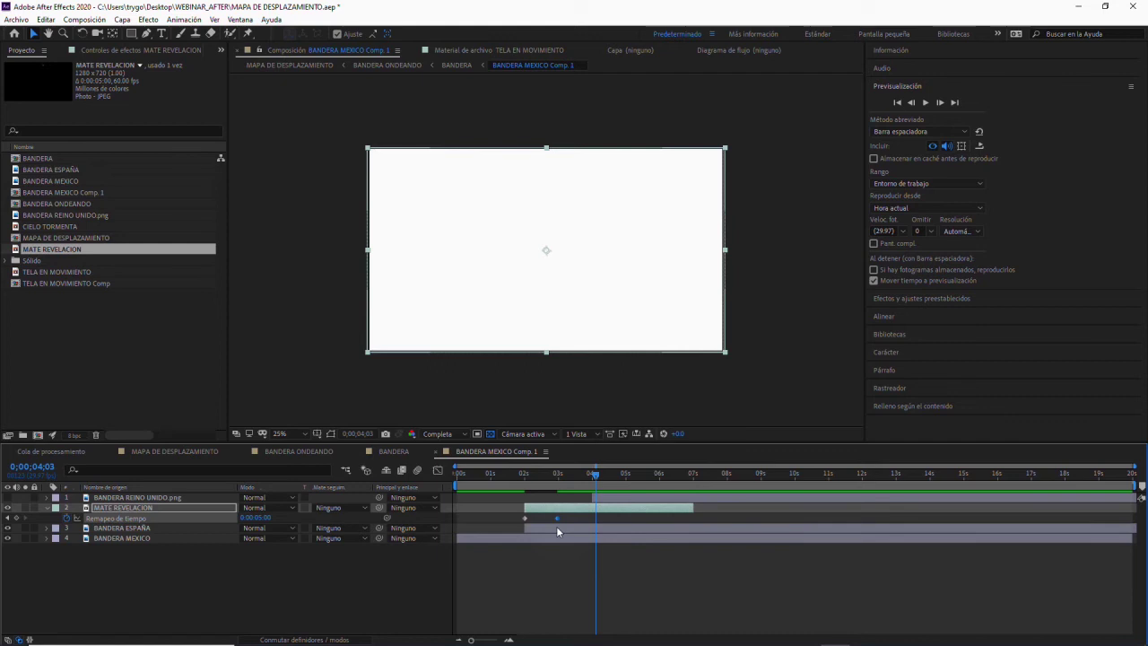
- Scrub to 0;00;02;12 to check the cloud matte, then duplicate MATE REVELACION
drag(598, 475, 540, 479)
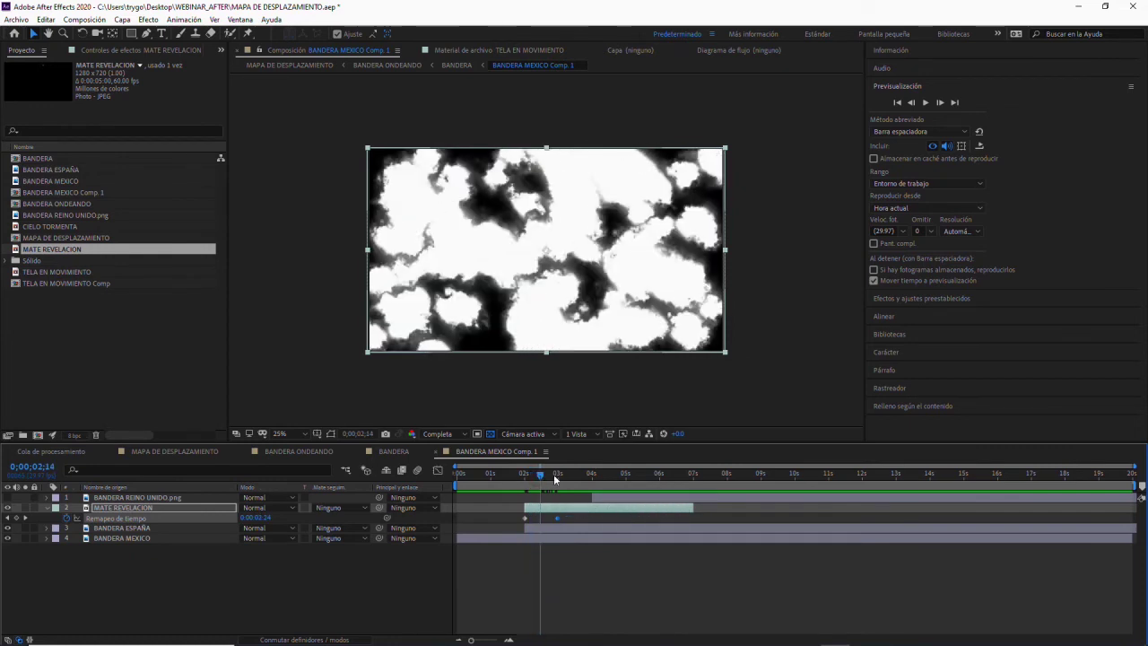
drag(541, 476, 539, 473)
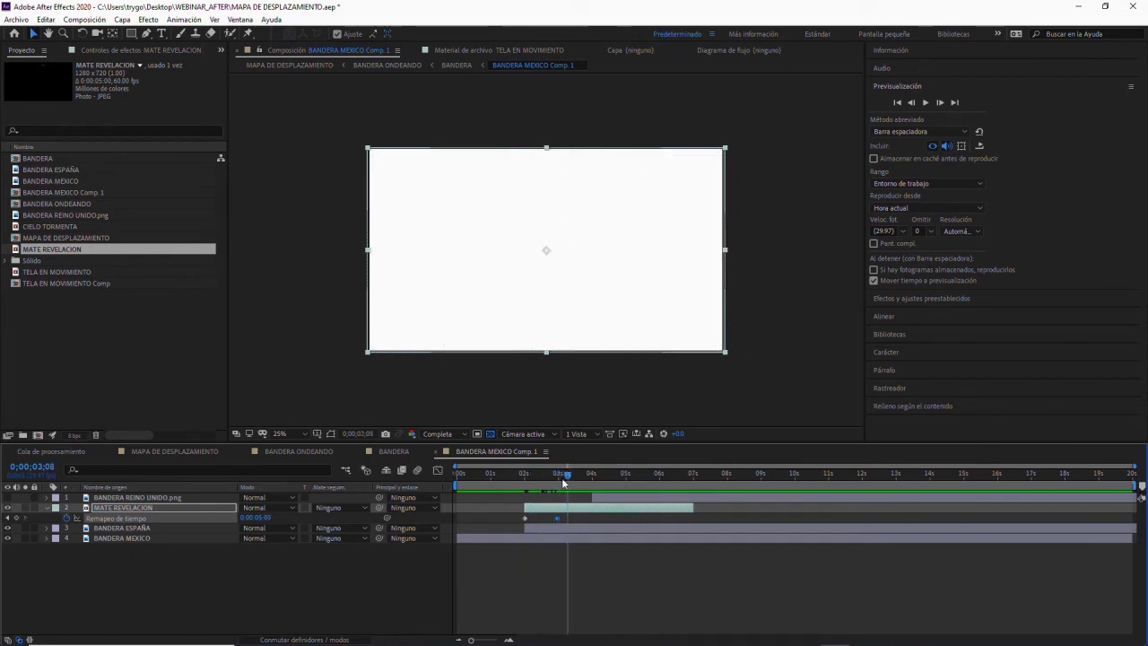
drag(539, 473, 539, 473)
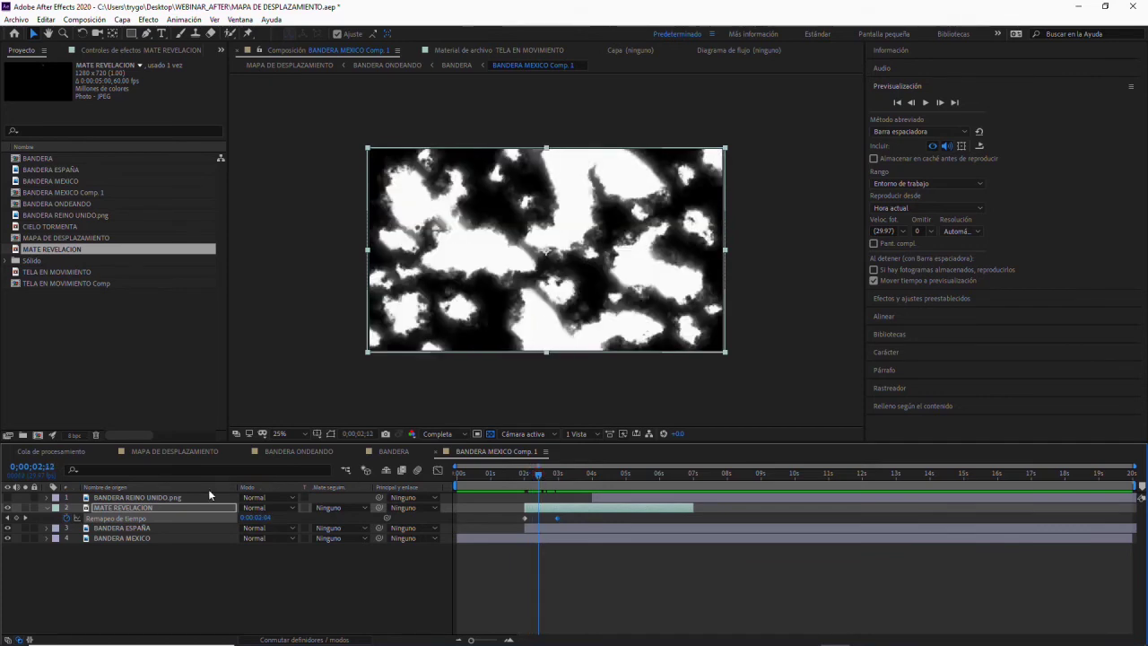
click(141, 509)
key(ctrl+d)
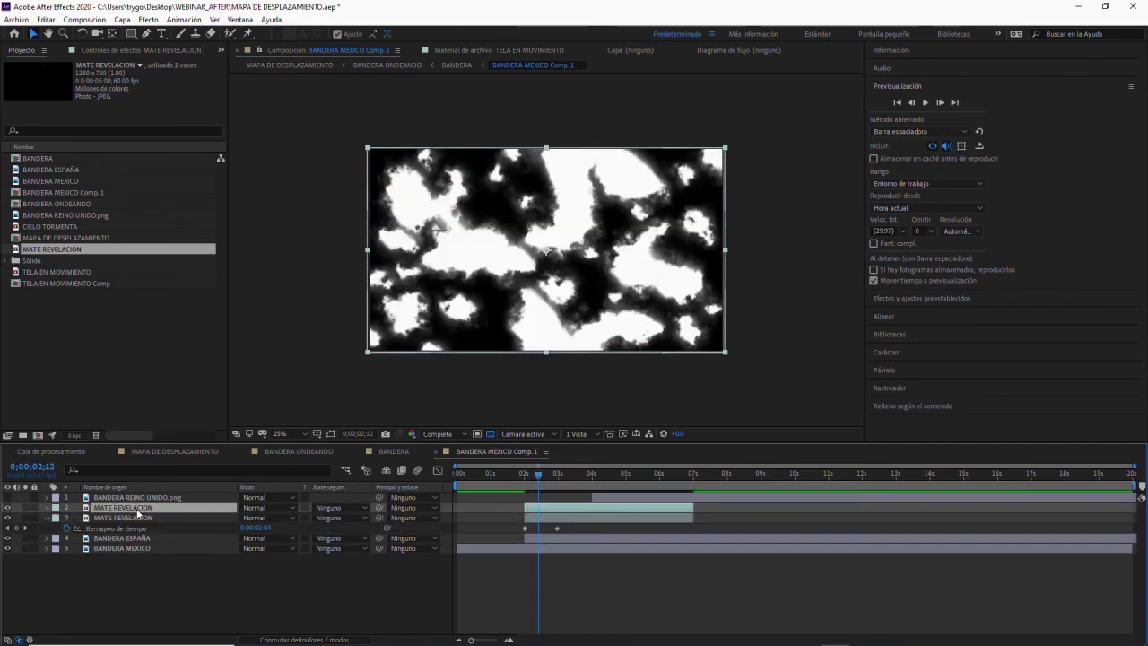
- Move the matte copy to the top starting near 4 seconds and show the lower copy
drag(139, 509, 137, 497)
drag(554, 502, 617, 505)
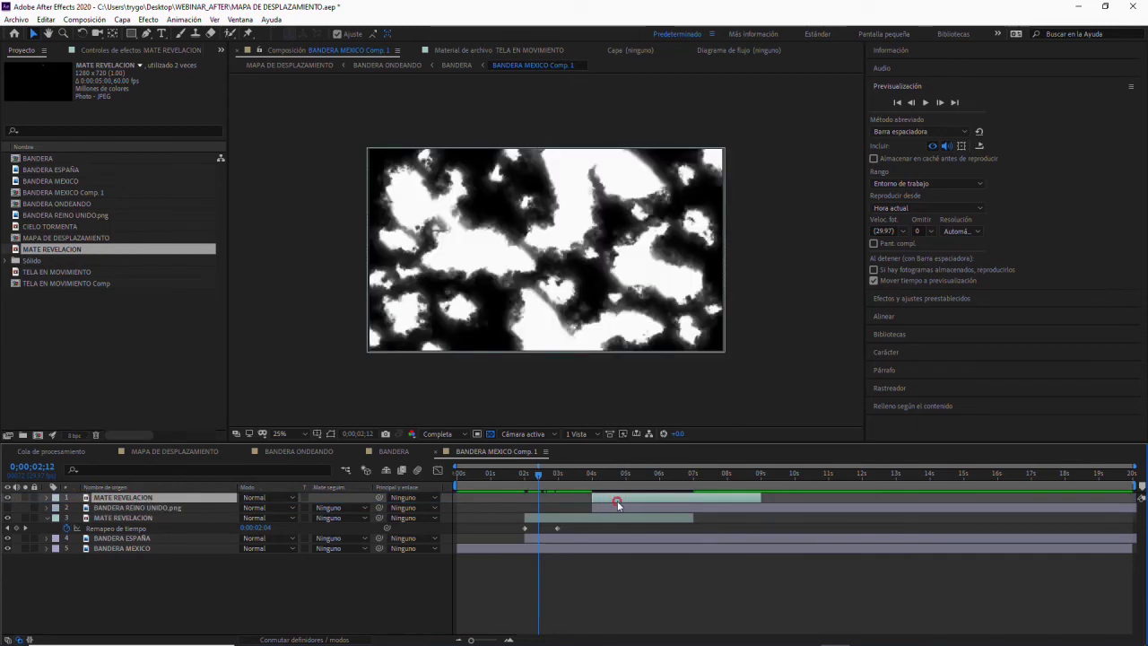
click(7, 517)
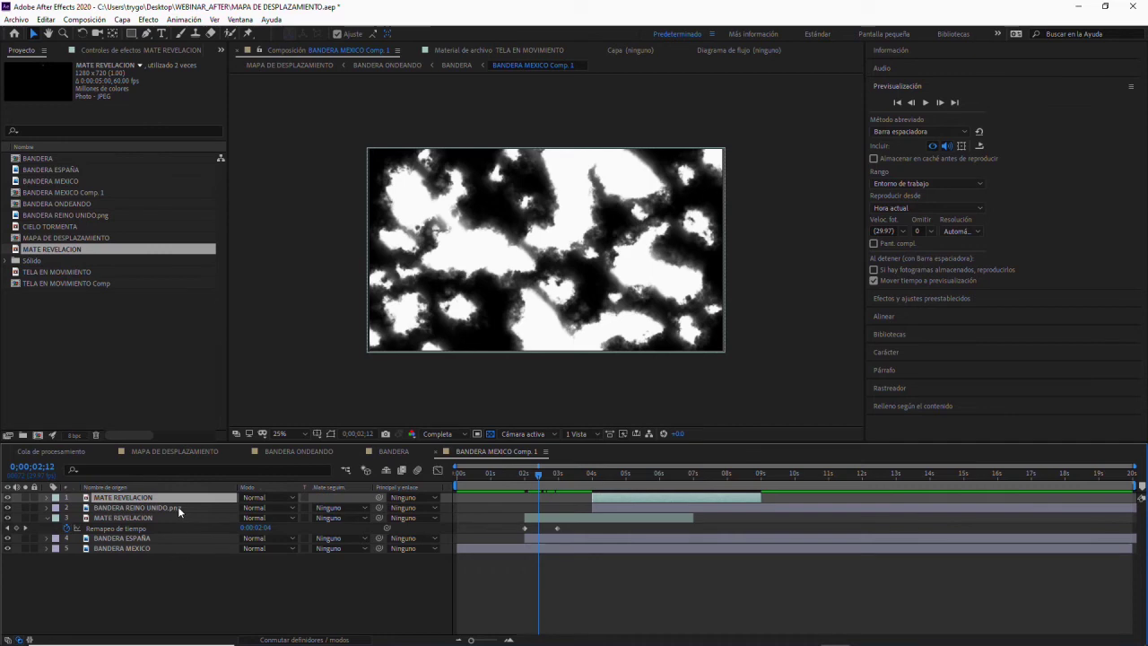
click(112, 515)
click(115, 538)
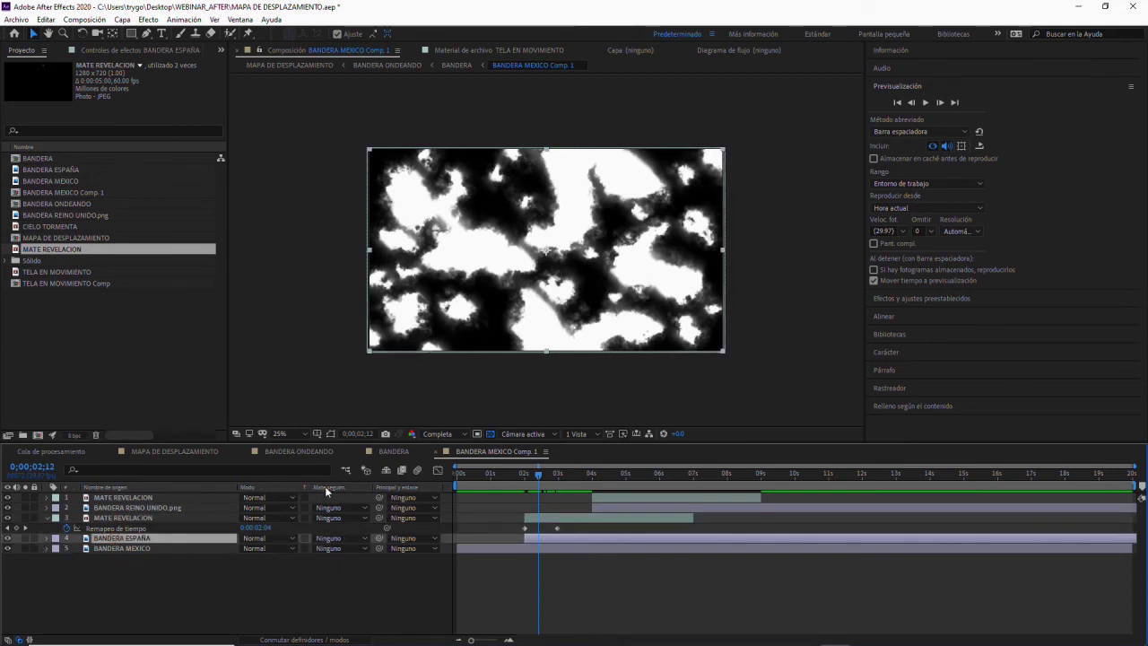
click(346, 538)
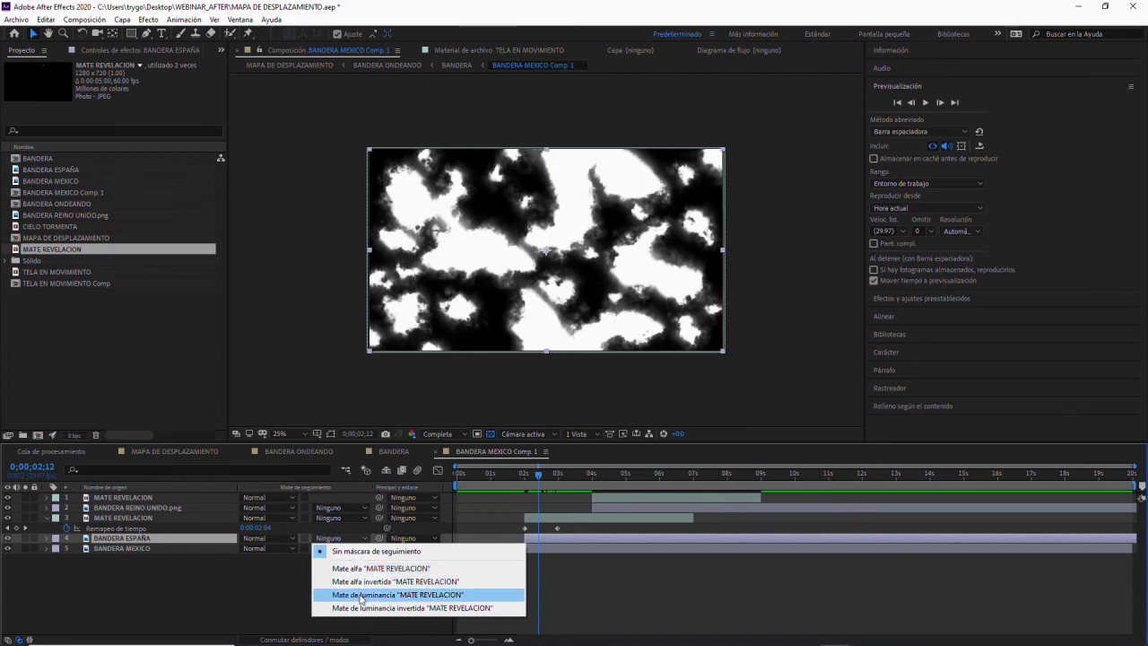
- Set BANDERA ESPAÑA to a Luma Matte and review the Mexico-to-Spain reveal
click(361, 597)
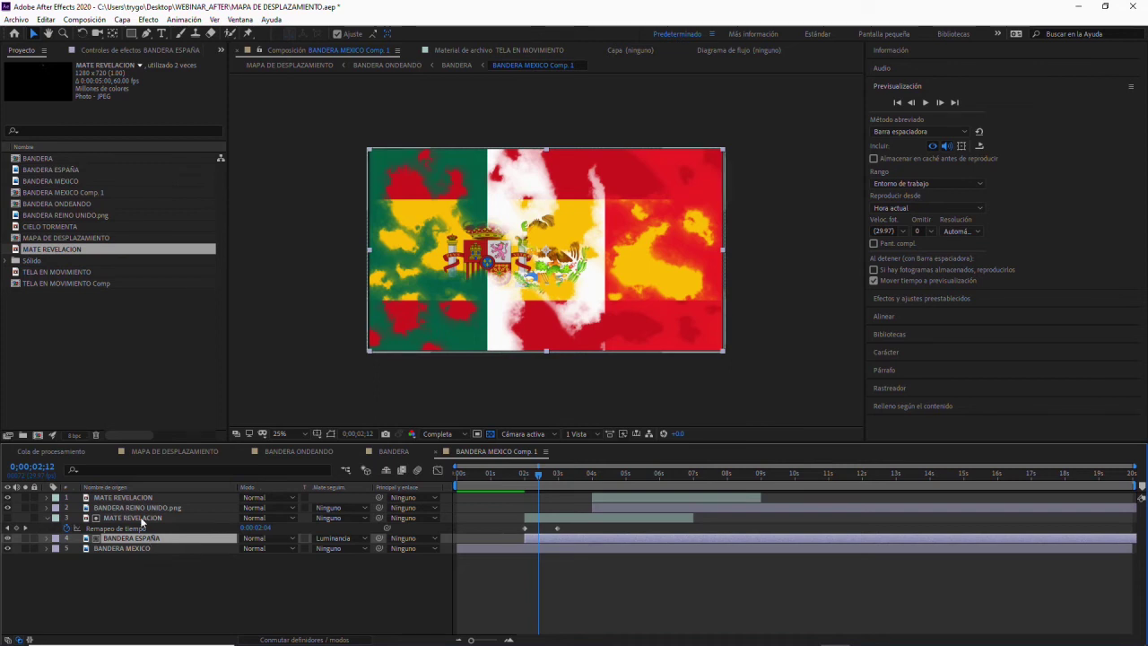
click(533, 476)
drag(533, 476, 537, 482)
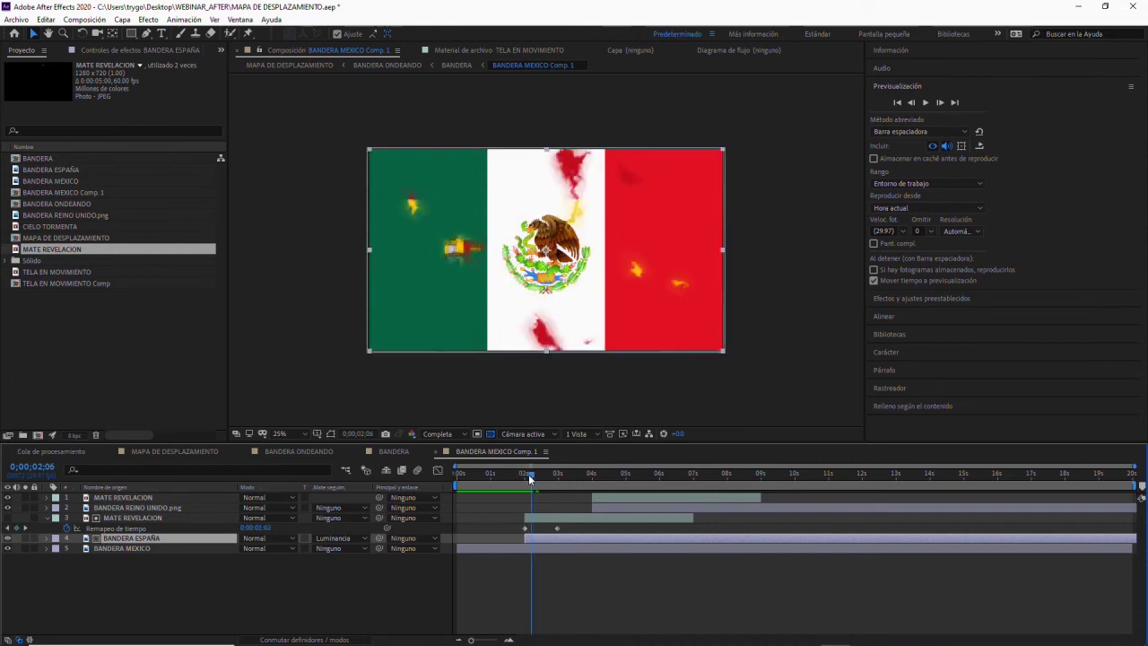
drag(536, 482, 542, 477)
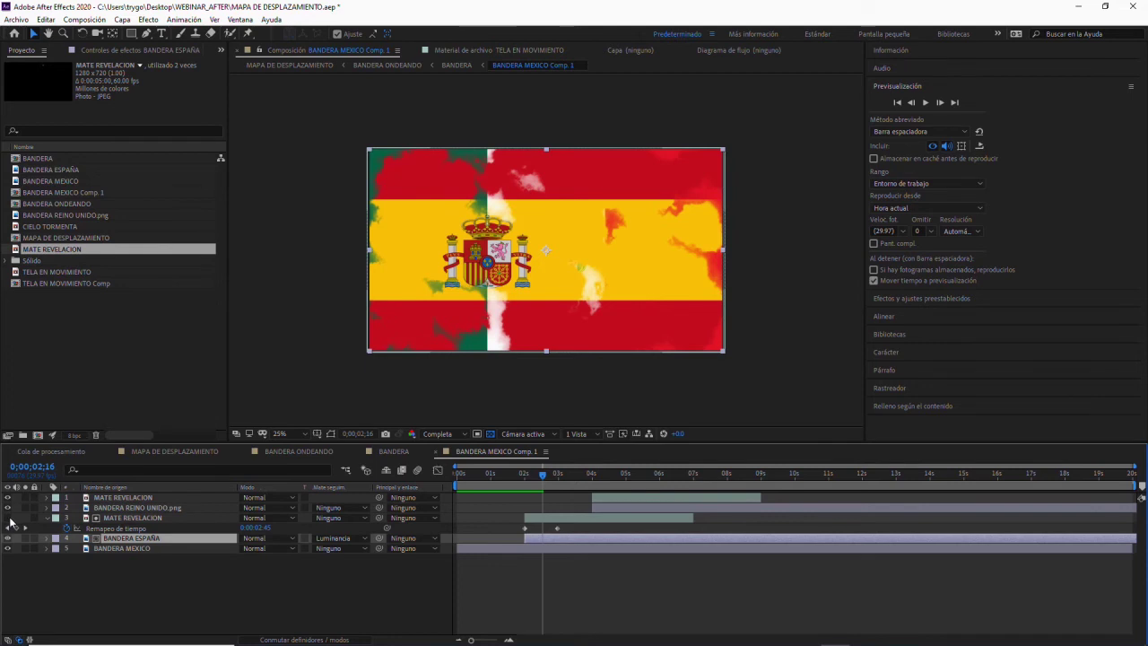
drag(542, 477, 602, 473)
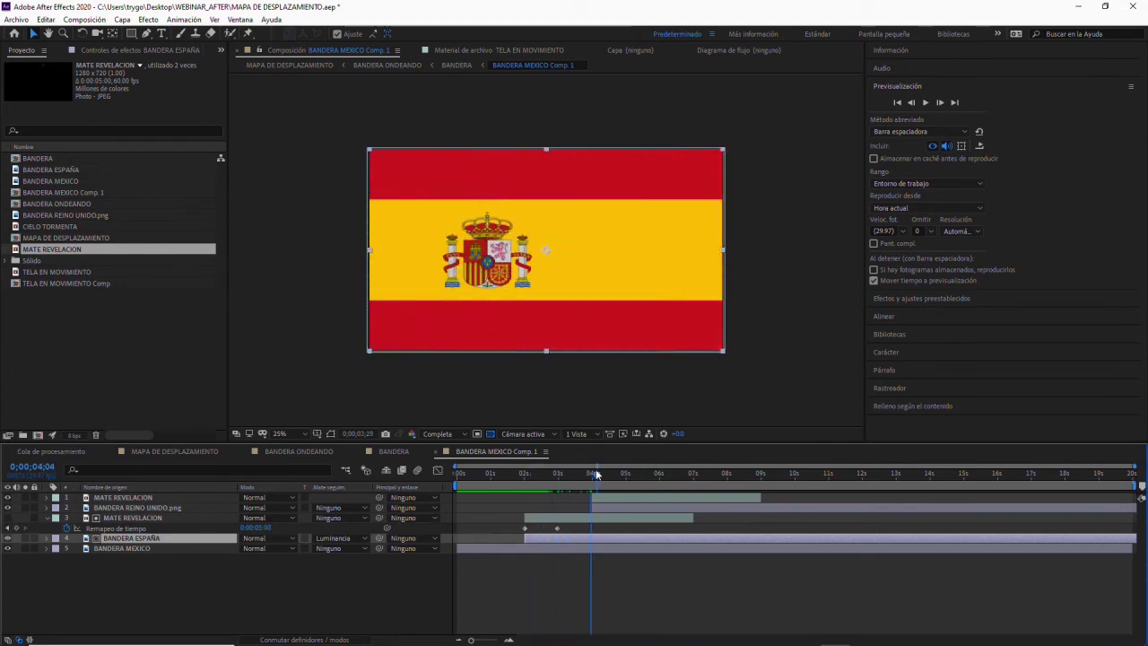
- Set BANDERA REINO UNIDO.png to a Luma Matte and check it at 0;00;04;03
click(137, 507)
click(335, 507)
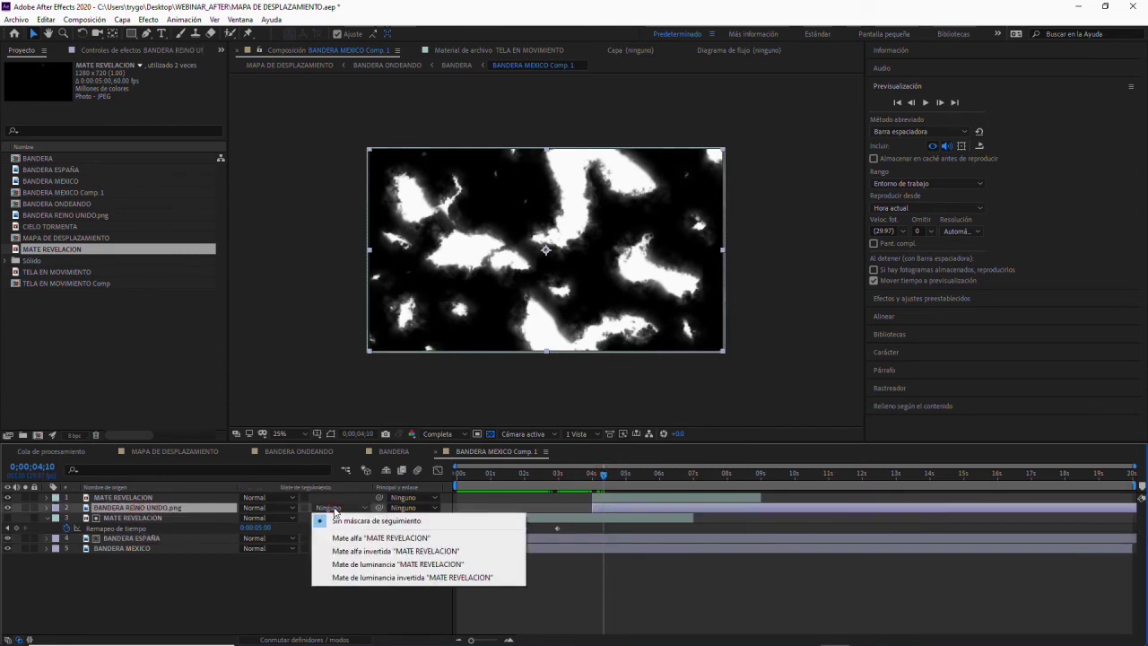
click(383, 565)
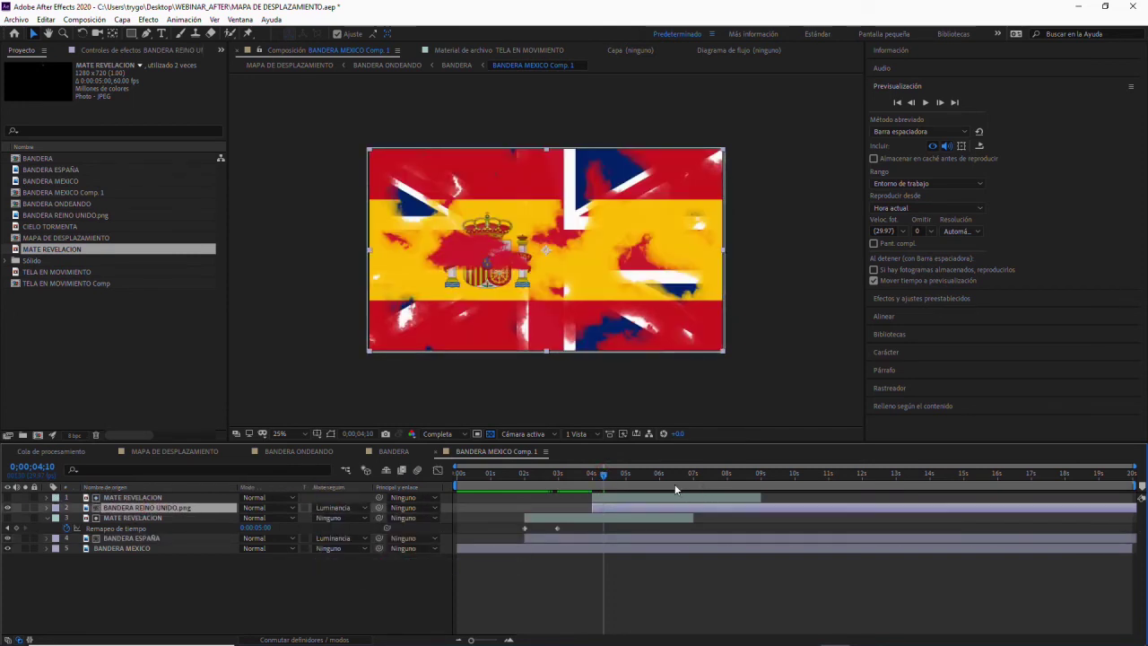
click(595, 473)
- Preview the flag transitions from the start, then return to MAPA DE DESPLAZAMIENTO
key(Home)
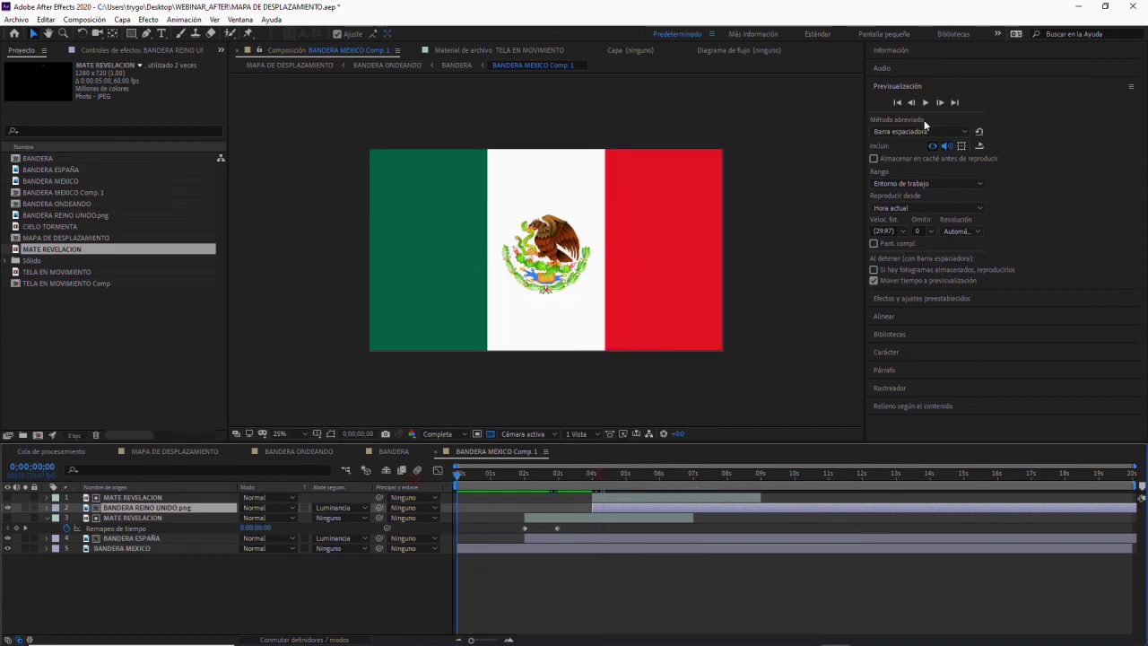
click(924, 104)
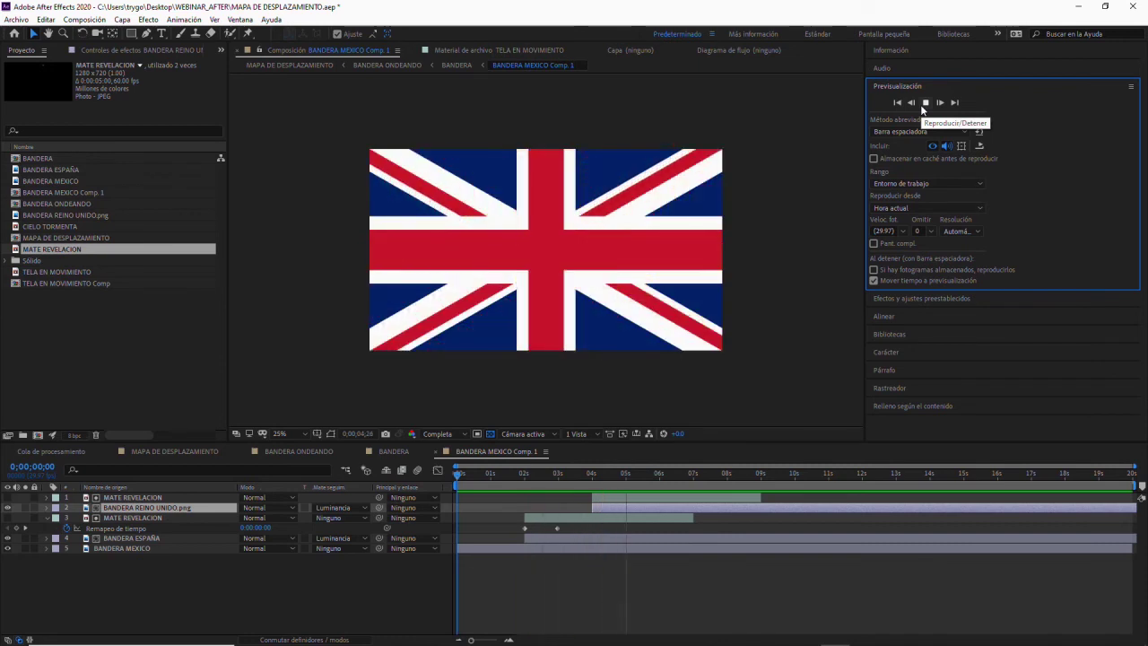
click(924, 102)
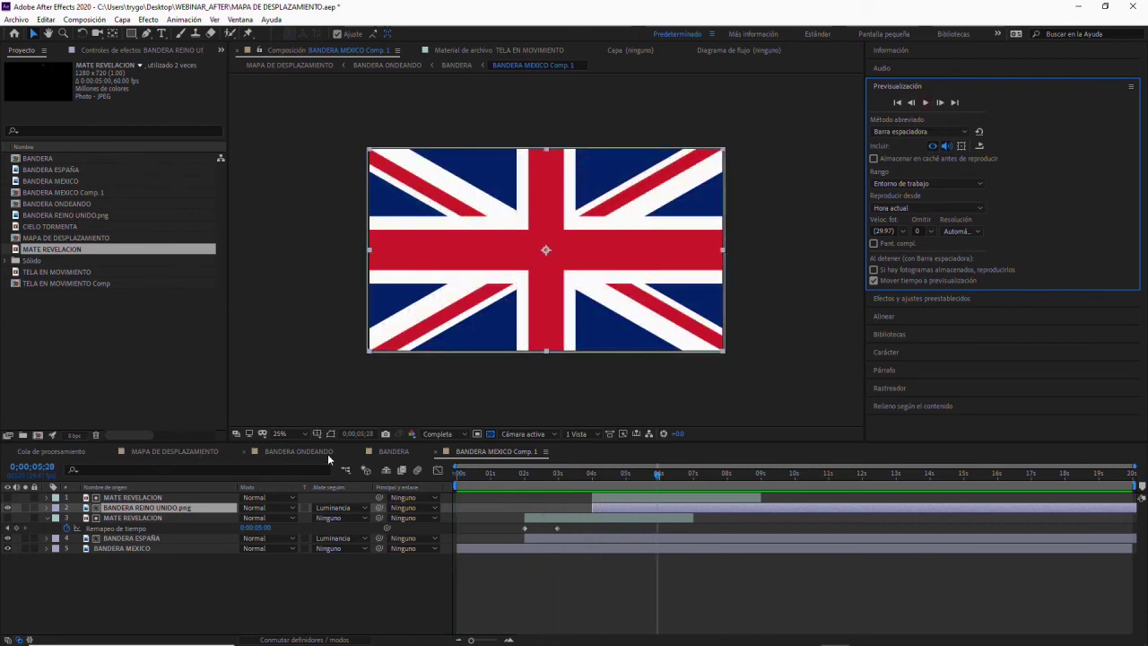
click(154, 451)
click(457, 473)
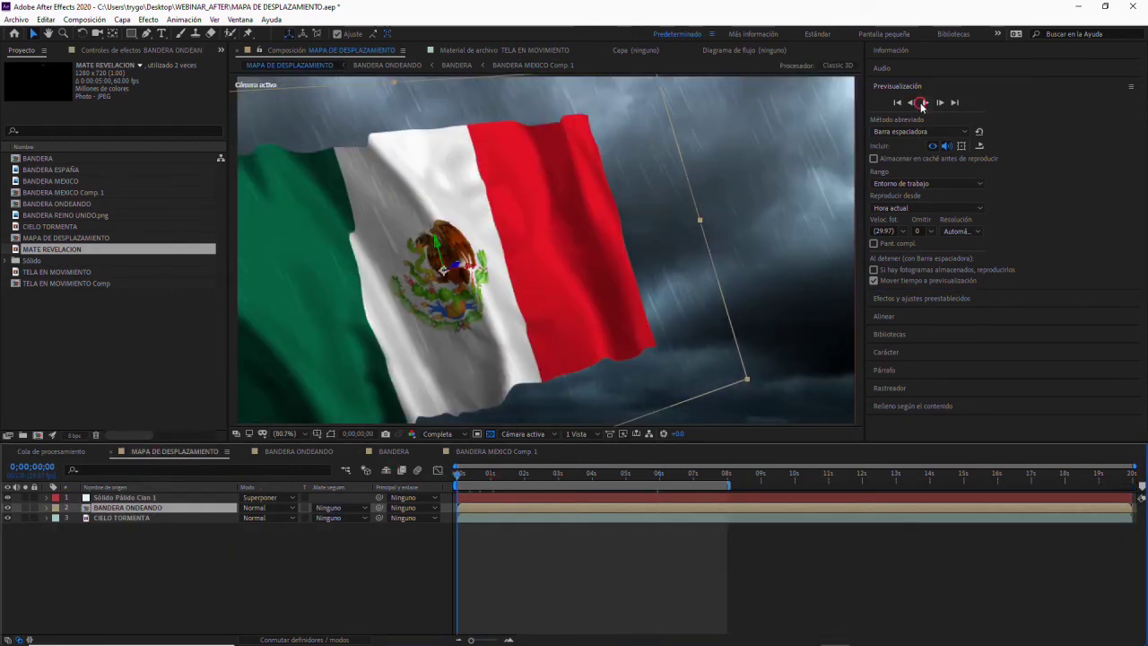
- Preview MAPA DE DESPLAZAMIENTO twice and park the playhead at 0;00;06;19
click(924, 102)
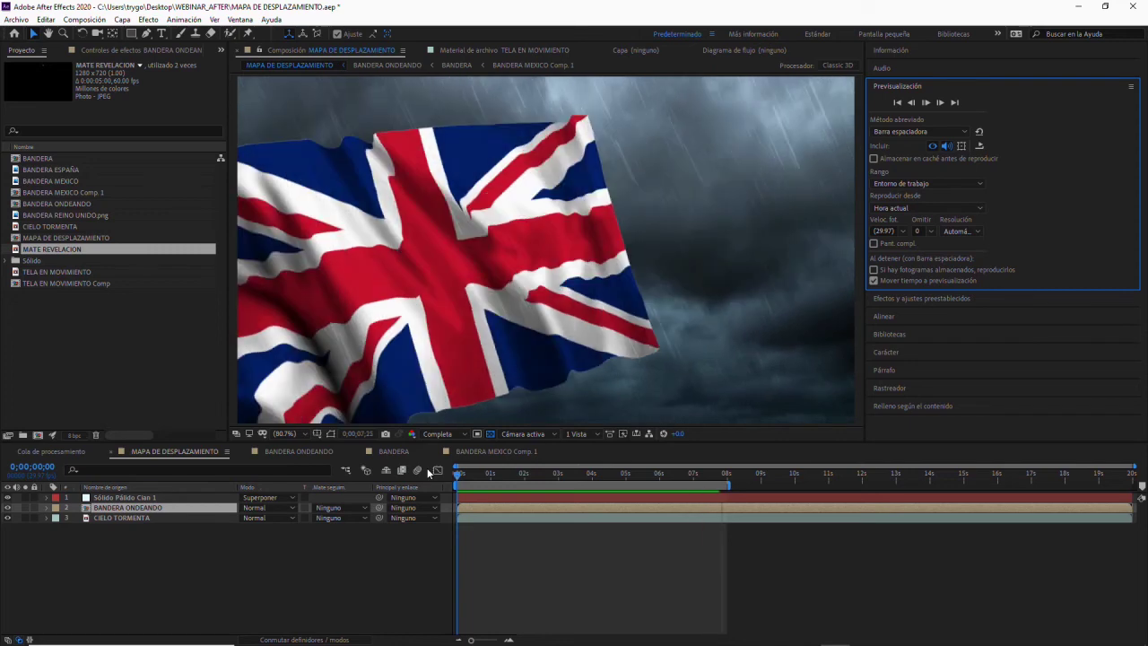
key(space)
click(926, 102)
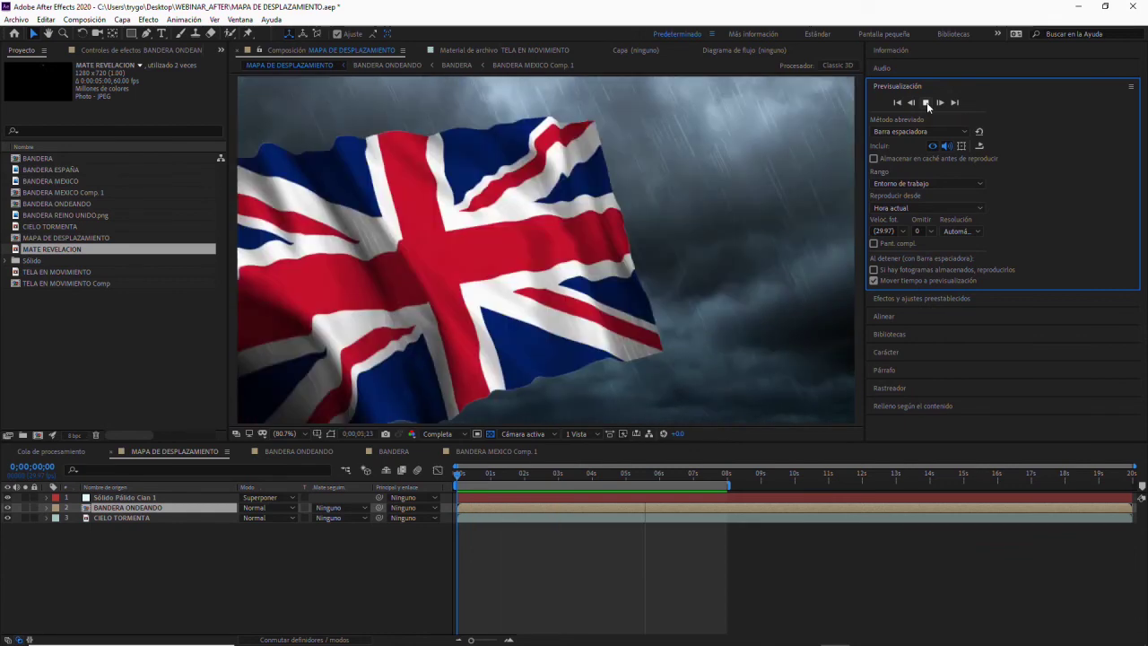
click(927, 102)
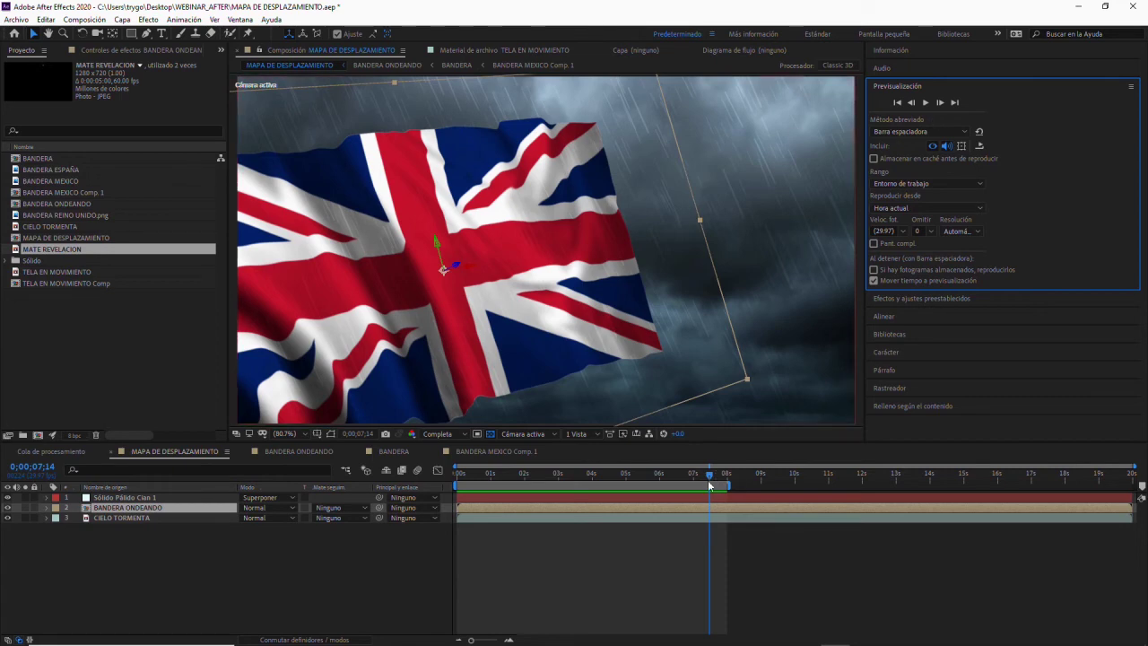
drag(710, 483, 701, 482)
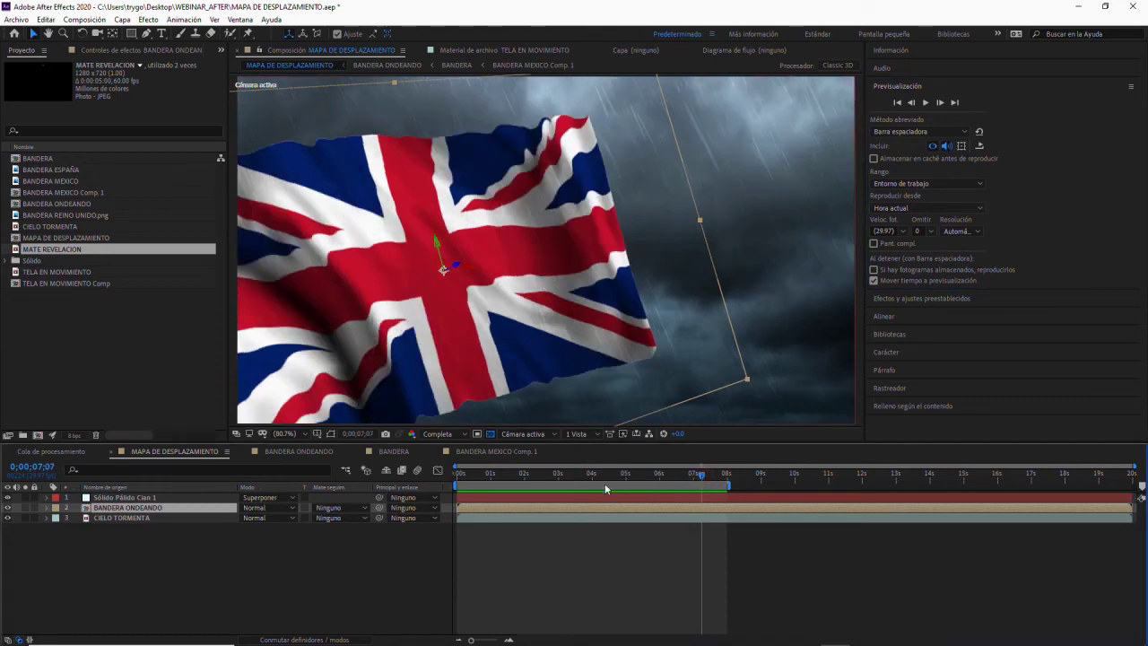
click(681, 486)
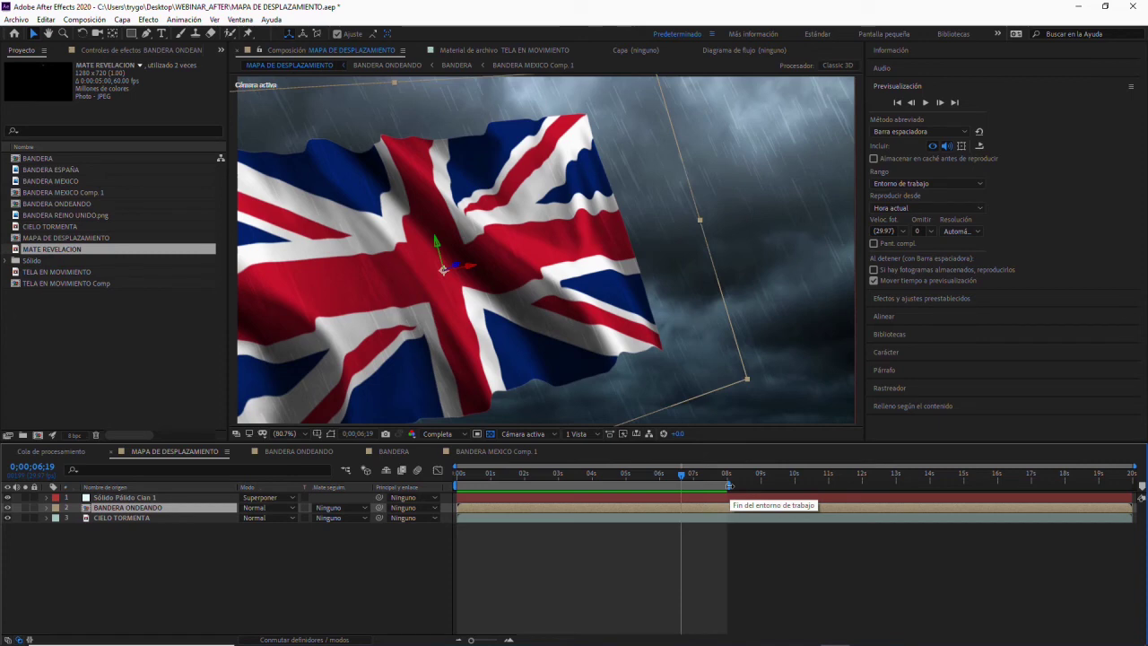
click(91, 19)
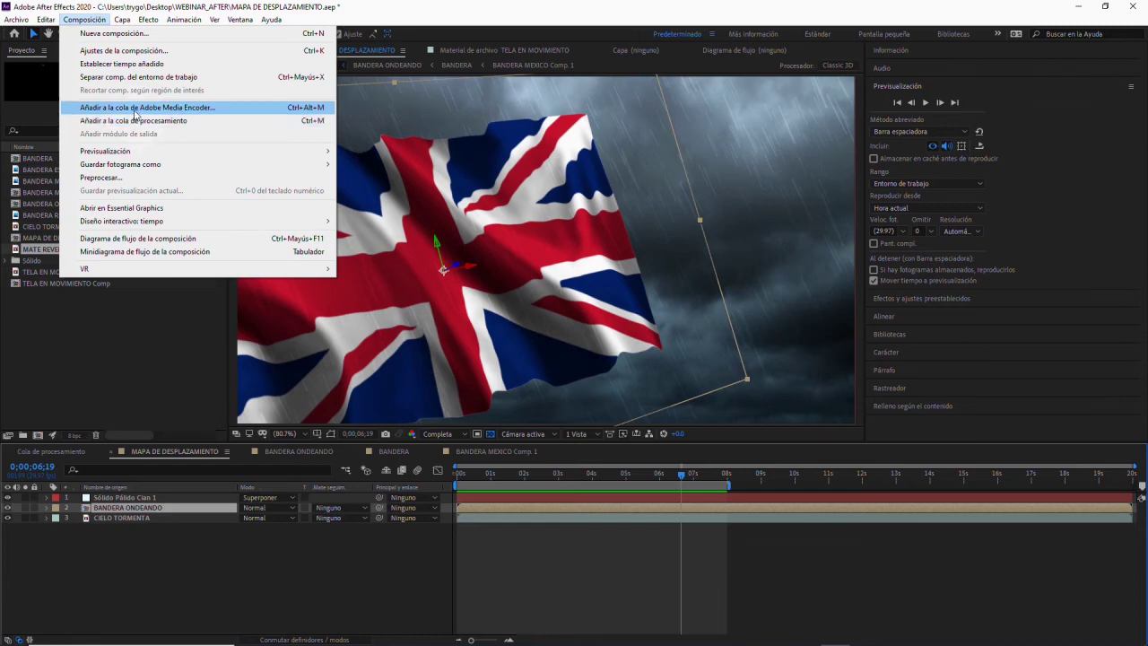
- Queue MAPA DE DESPLAZAMIENTO in Adobe Media Encoder and bring its window forward
click(133, 110)
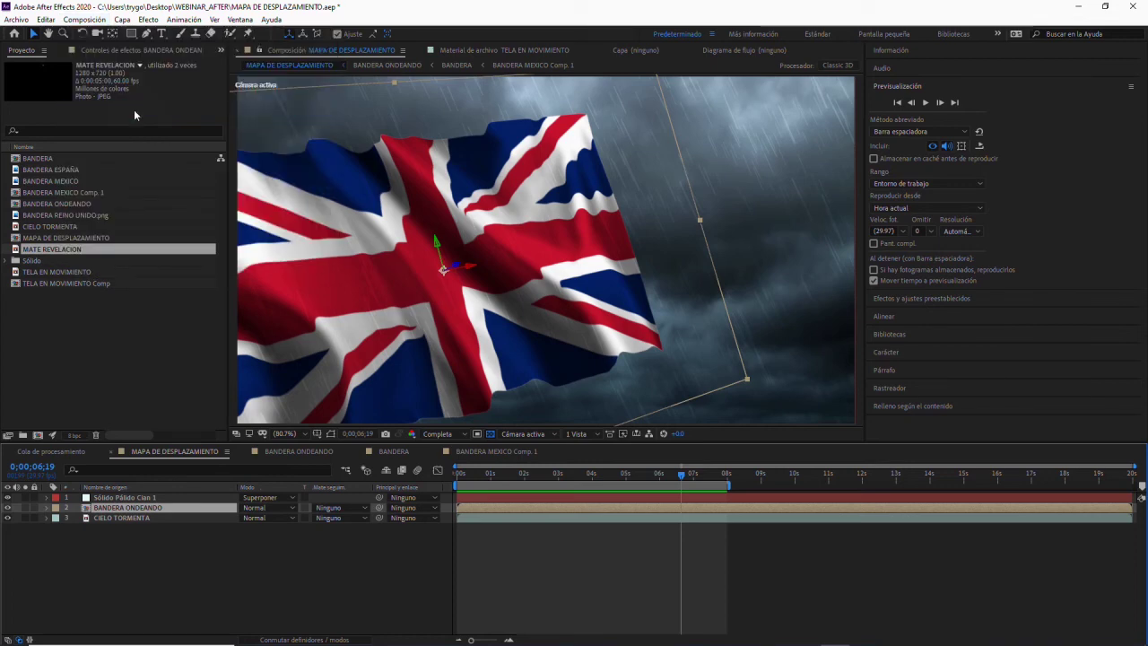
mouse_move(624, 640)
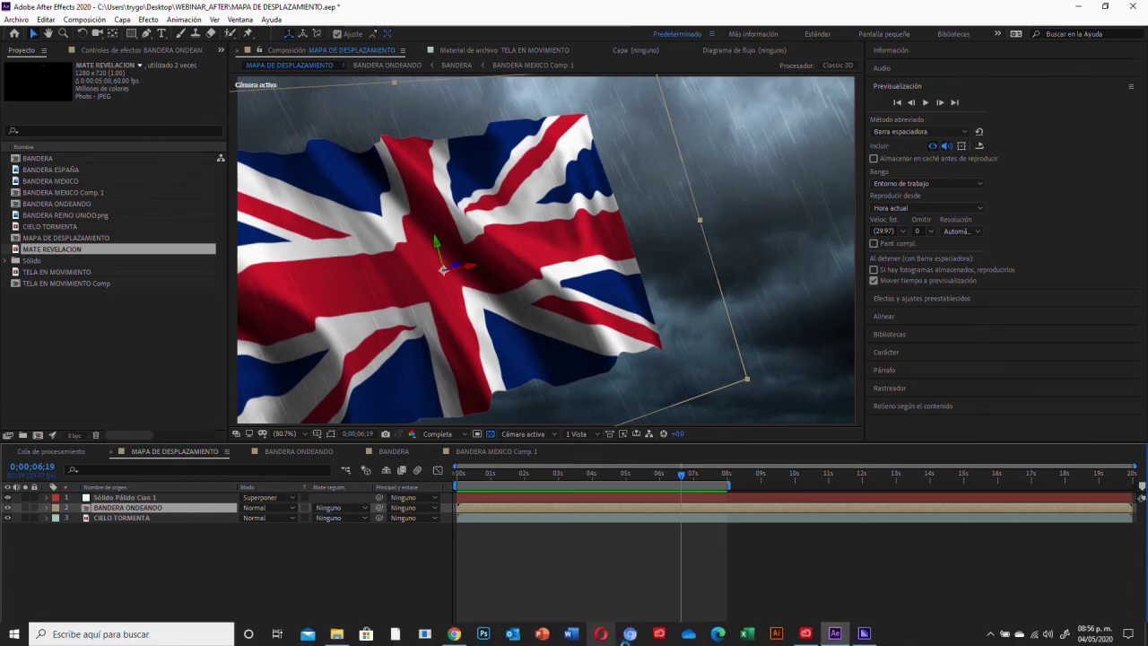
click(864, 633)
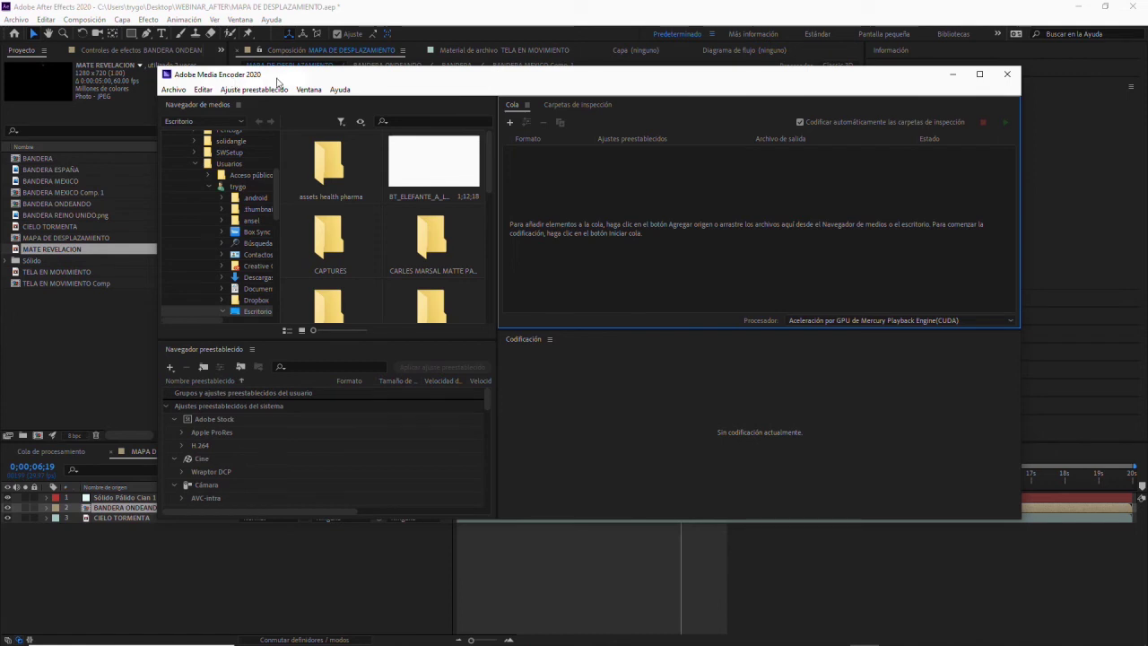
- Add the composition to the Adobe Media Encoder queue, check the queue, then return to After Effects
drag(277, 79, 400, 116)
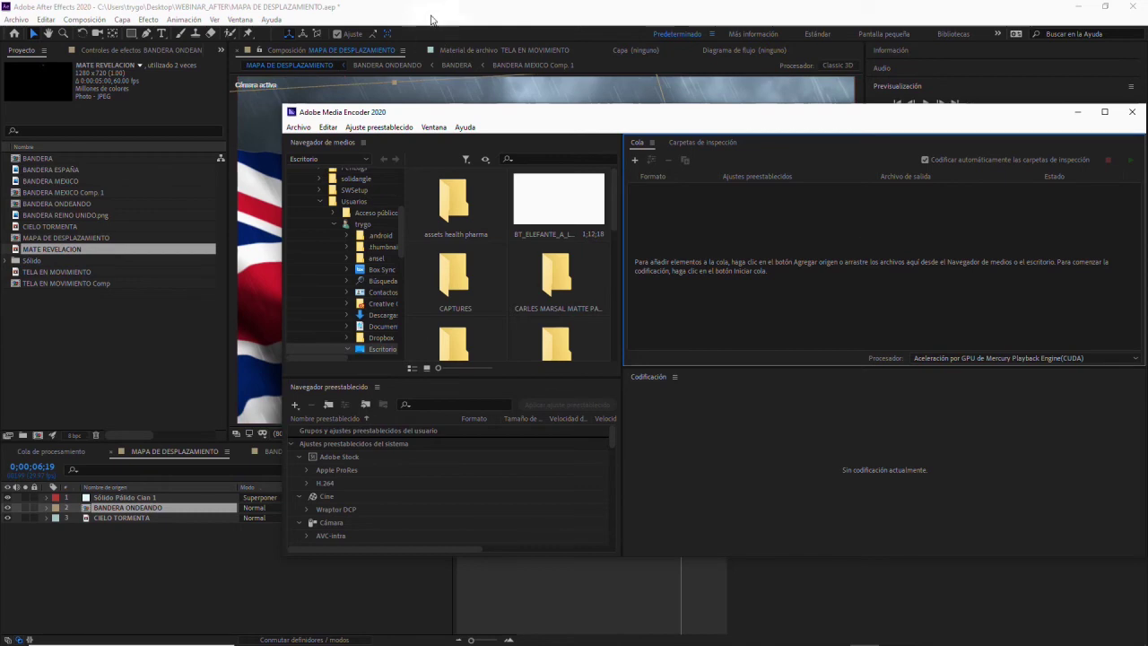
click(427, 18)
click(84, 19)
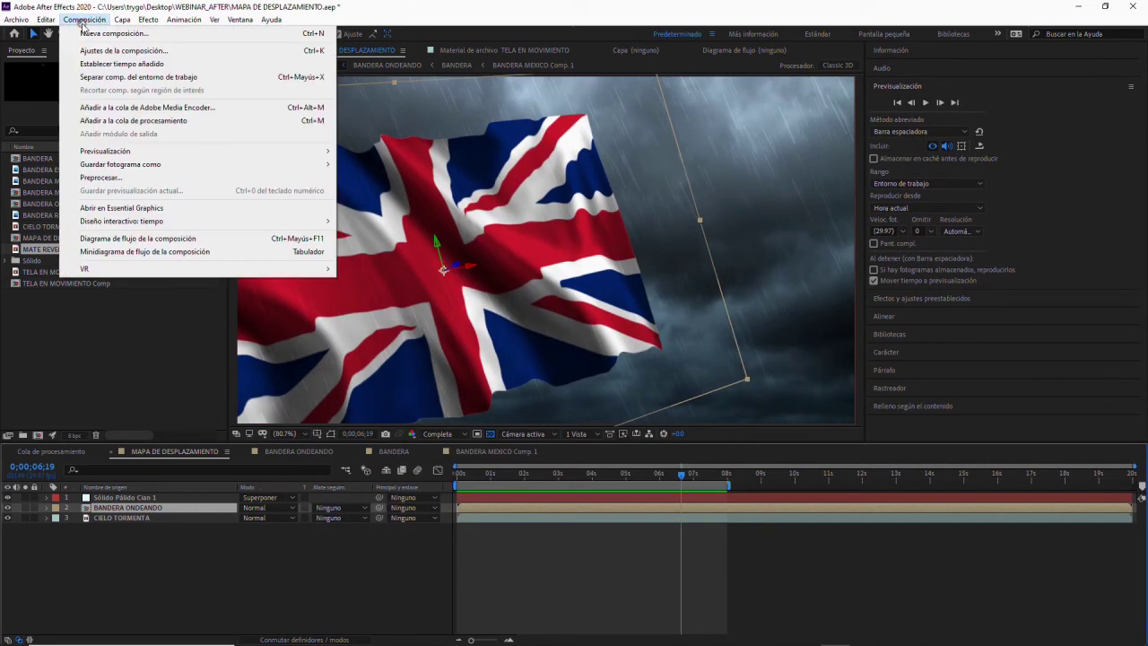
click(126, 108)
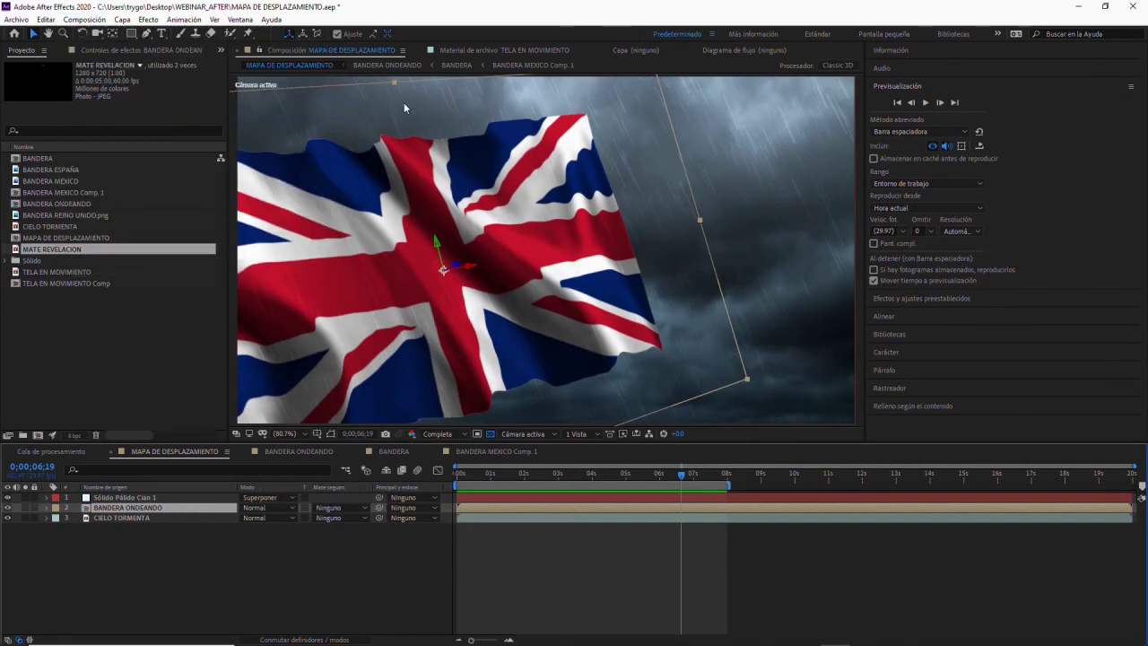
click(864, 634)
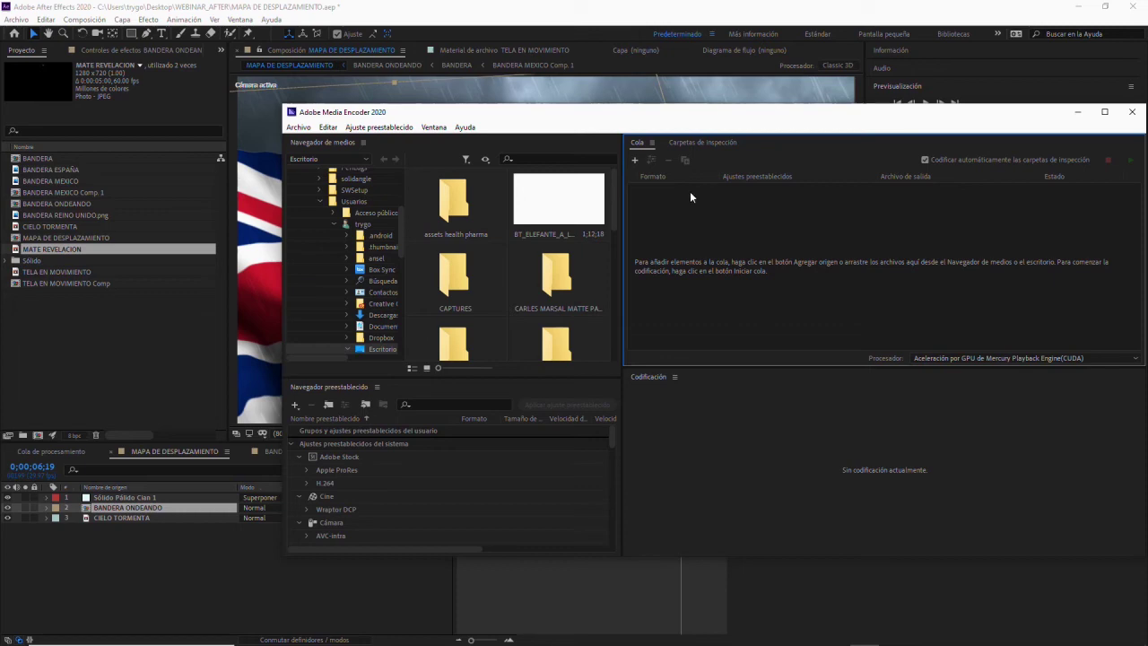
click(619, 16)
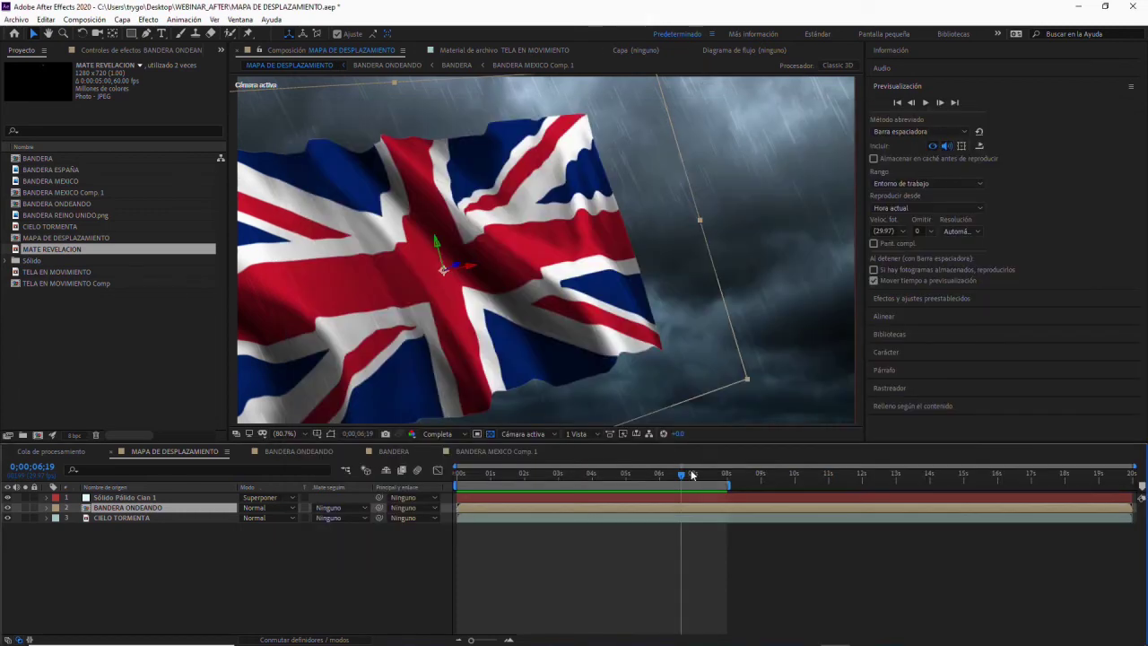
- Move the playhead from about 0;00;05;22 back to the start, where the Mexican flag waves
key(Page_Down)
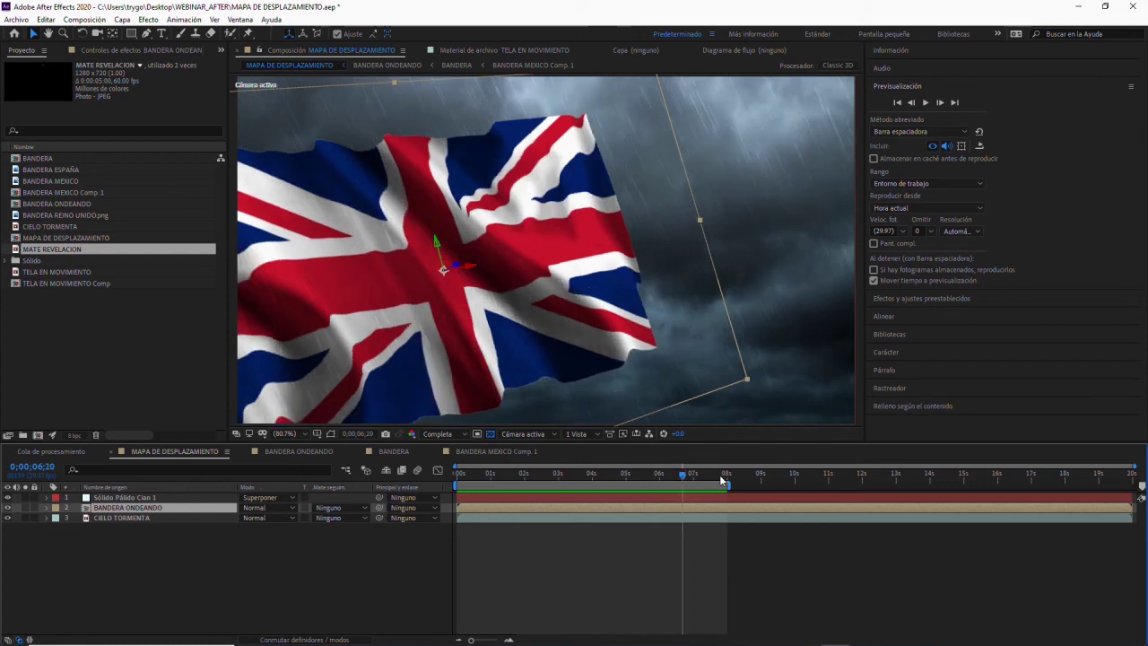
click(652, 470)
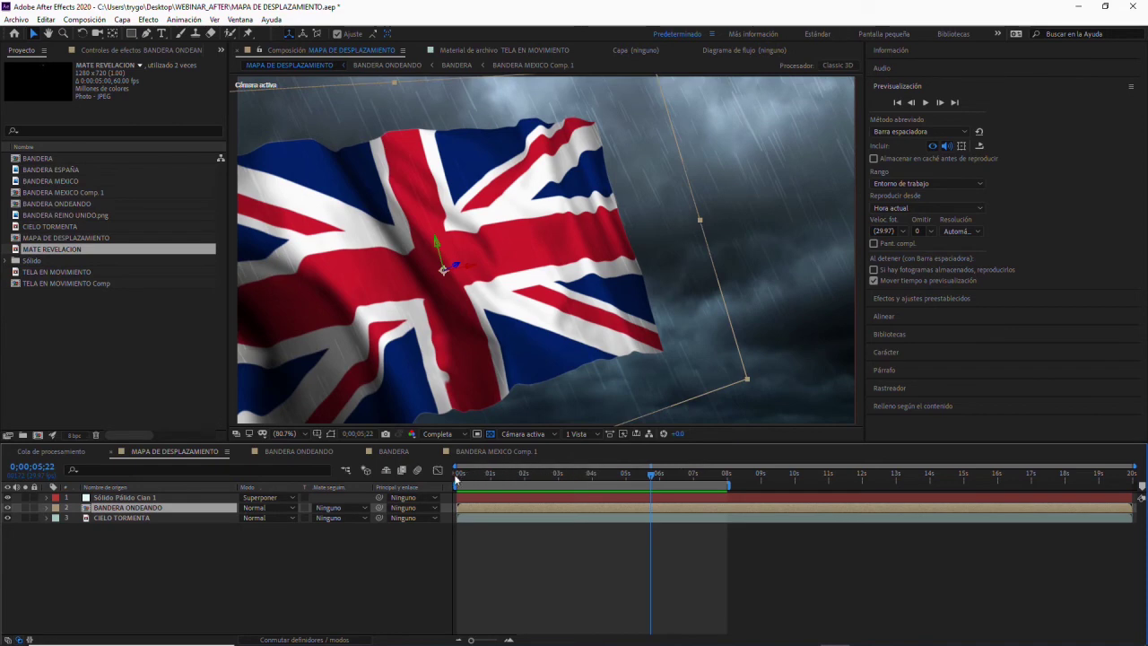
click(462, 474)
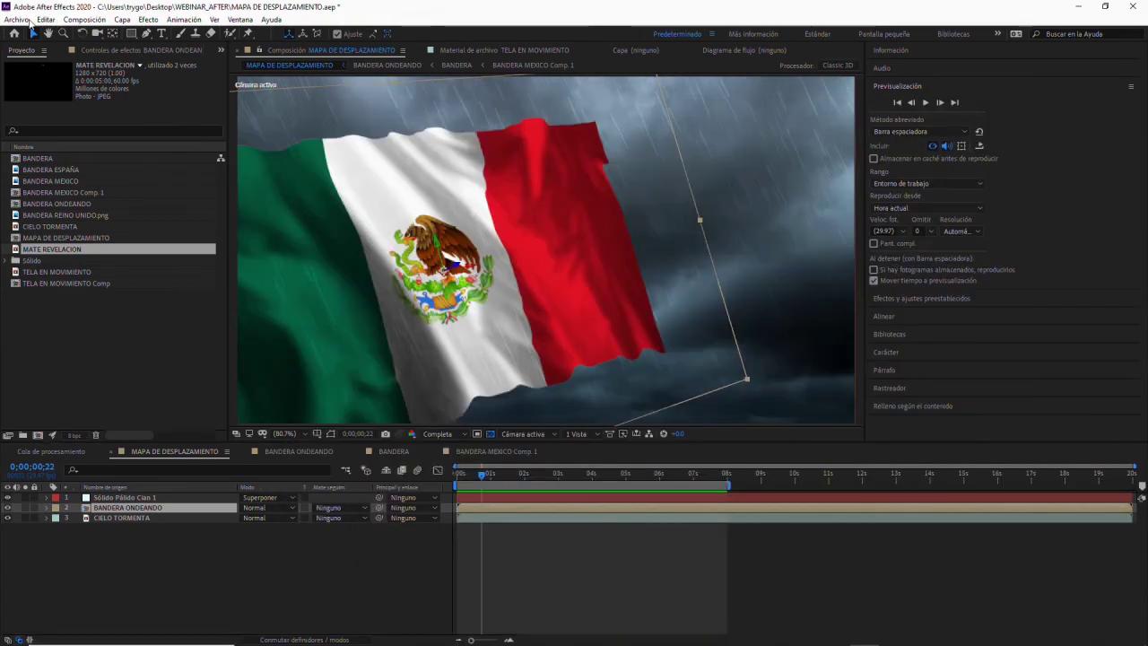
click(20, 19)
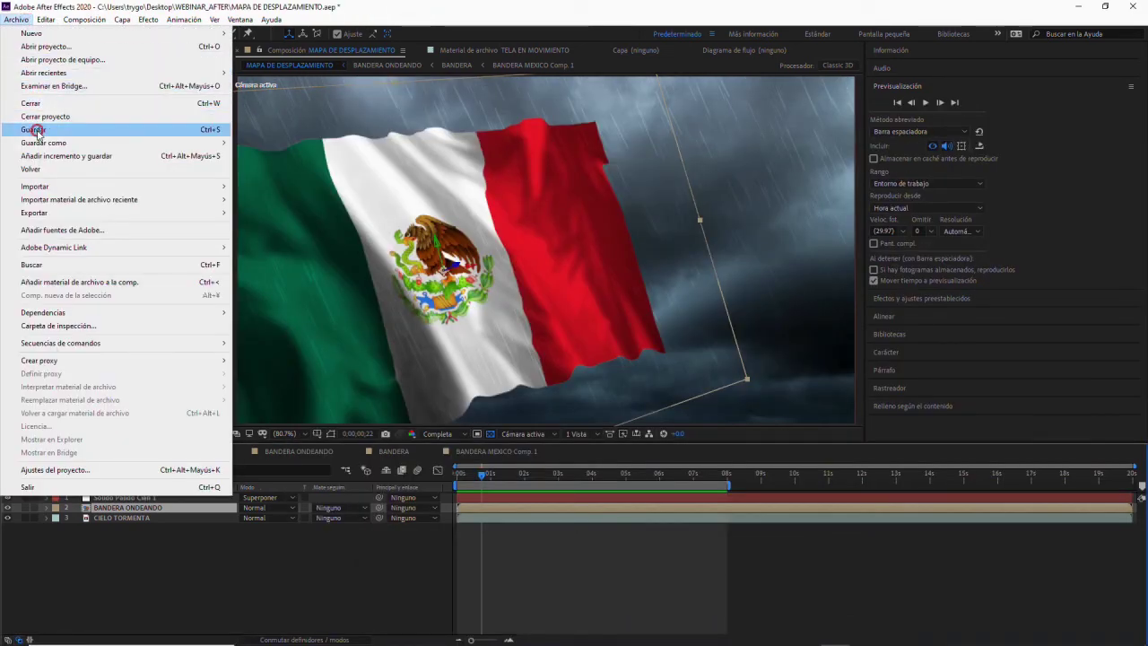
- Save the project and send the composition to the Media Encoder queue again
click(35, 130)
click(121, 20)
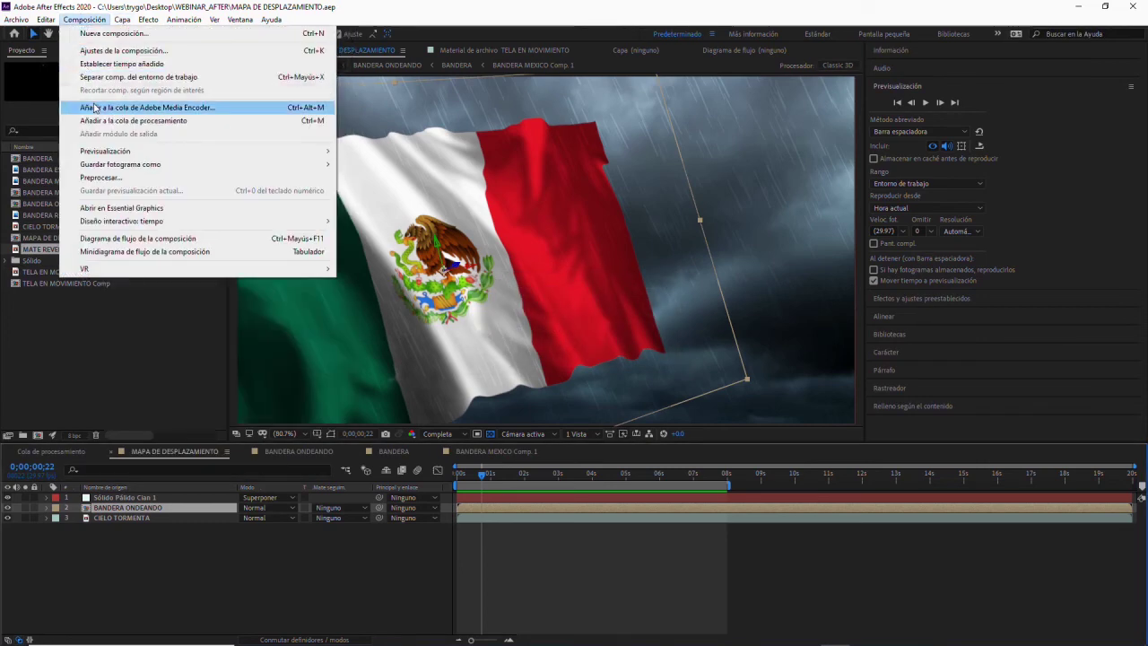
click(95, 108)
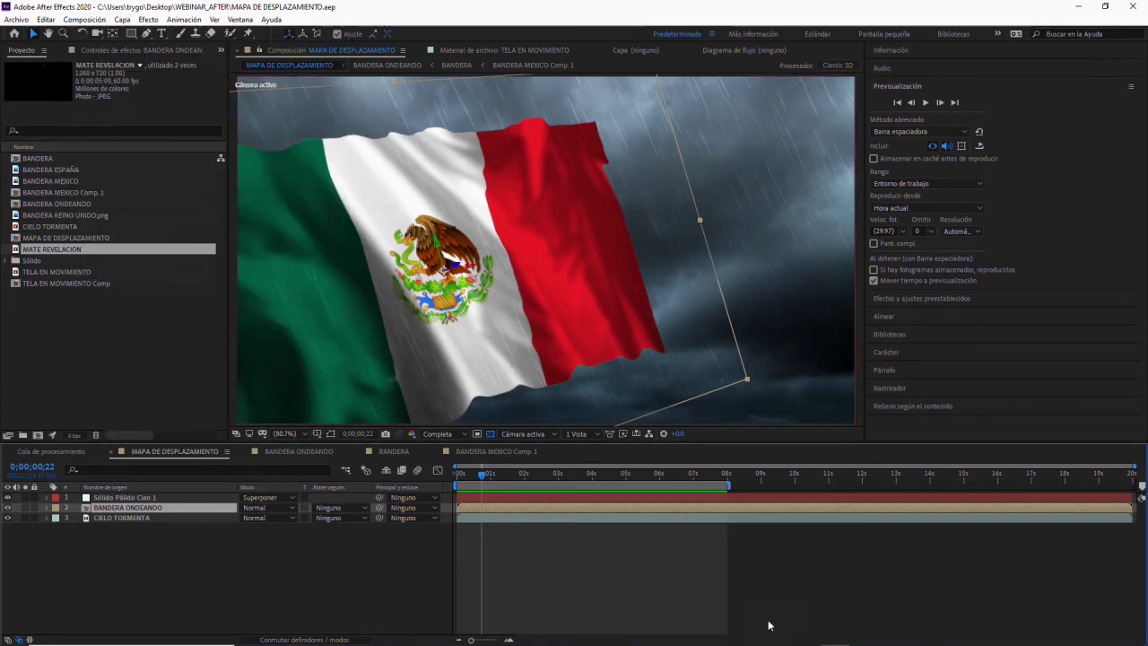
click(866, 635)
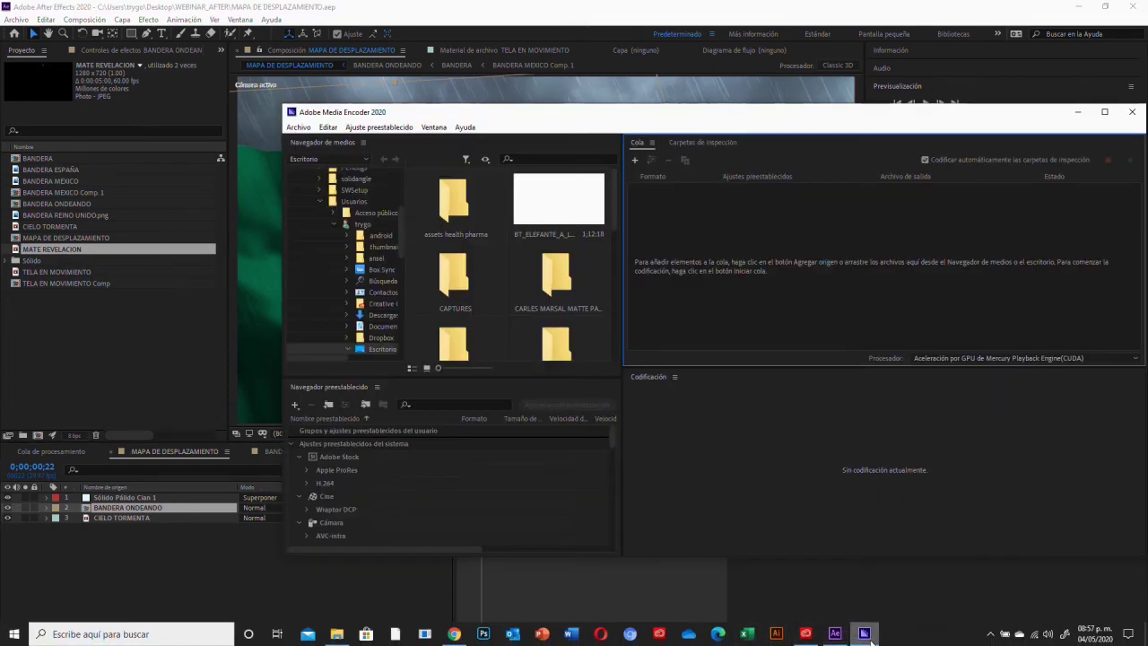
mouse_move(854, 120)
mouse_down()
mouse_move(767, 85)
mouse_move(763, 119)
mouse_up()
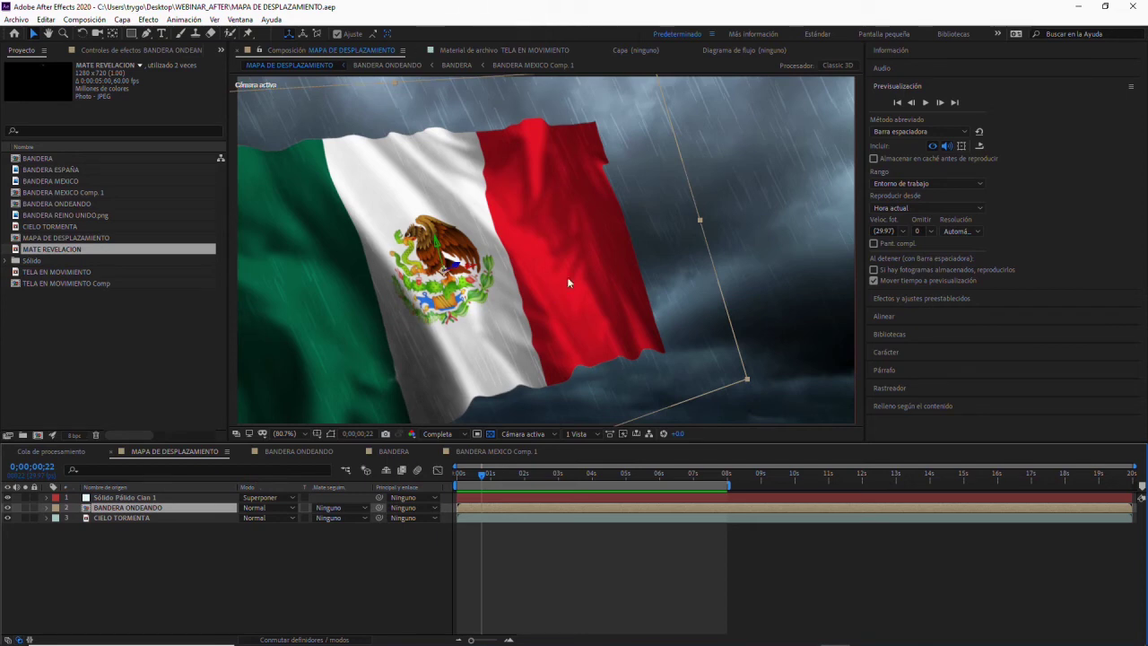
- At about 3 seconds, apply Corrección de color > Exposición to the CIELO TORMENTA layer
click(136, 517)
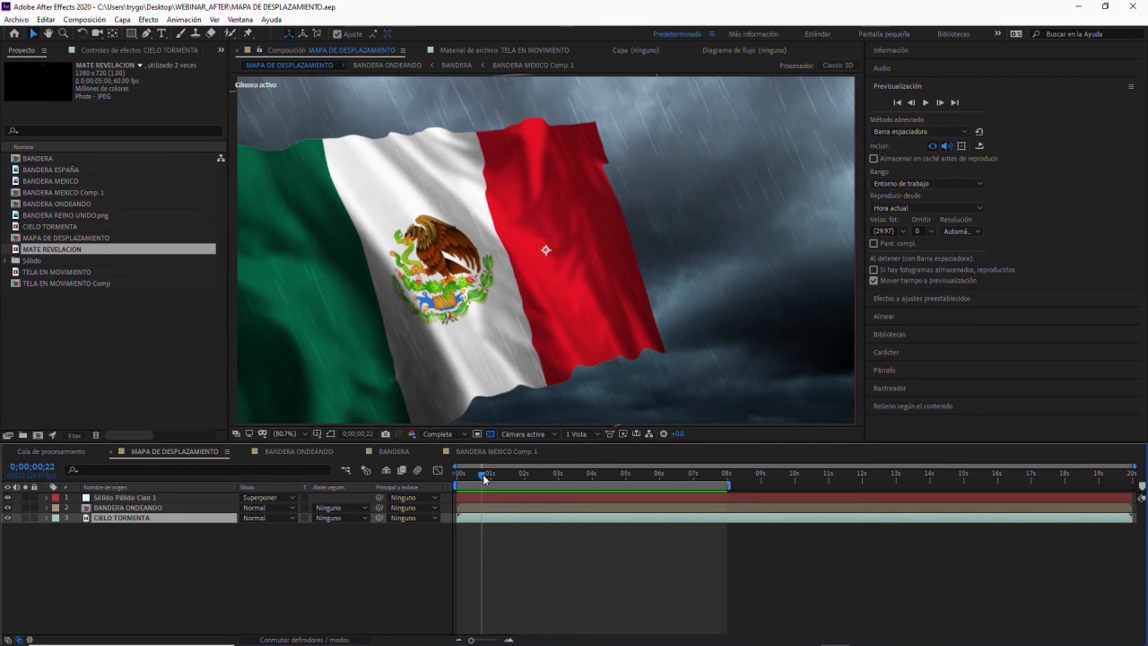
click(516, 478)
mouse_move(509, 477)
mouse_down()
mouse_move(555, 475)
mouse_move(556, 493)
mouse_up()
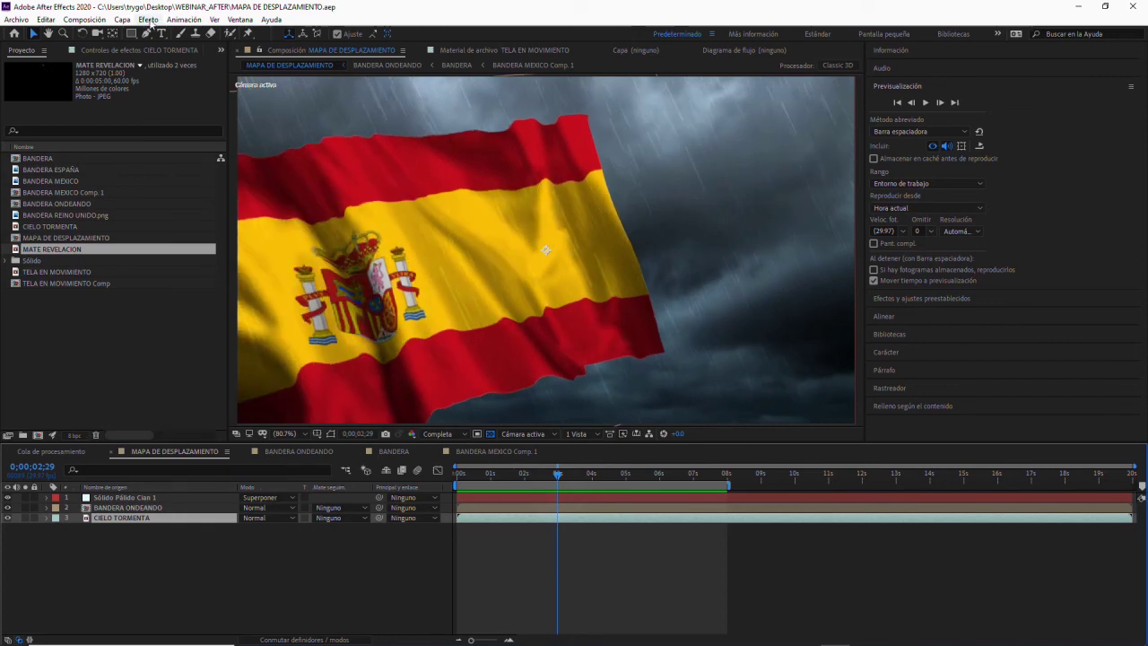
click(147, 19)
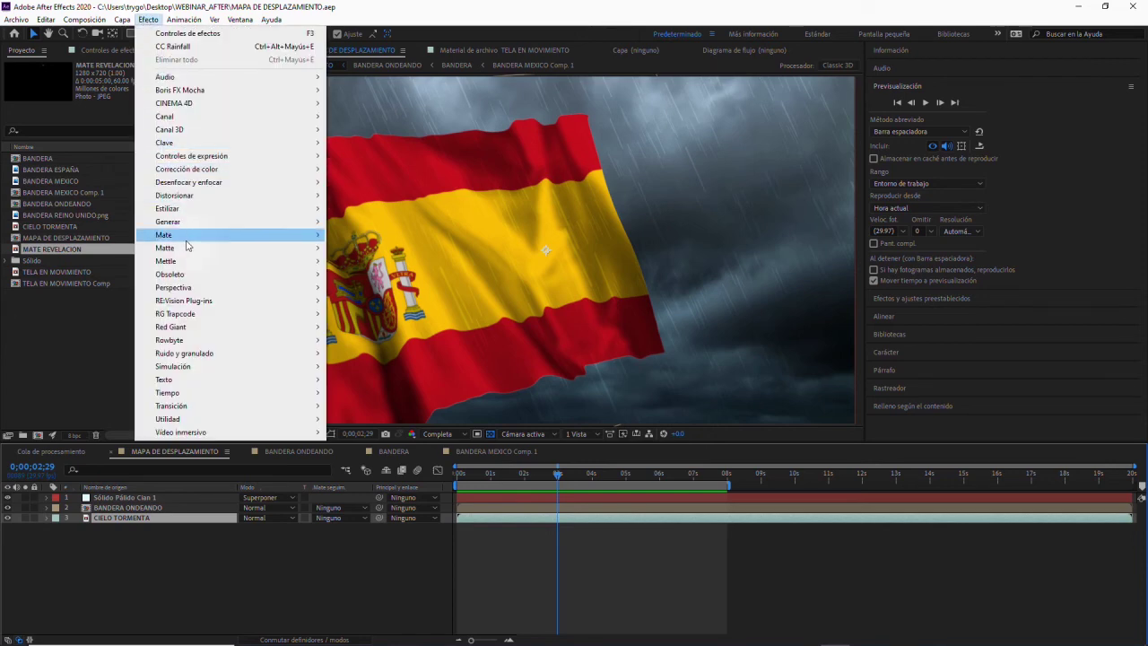
mouse_move(200, 170)
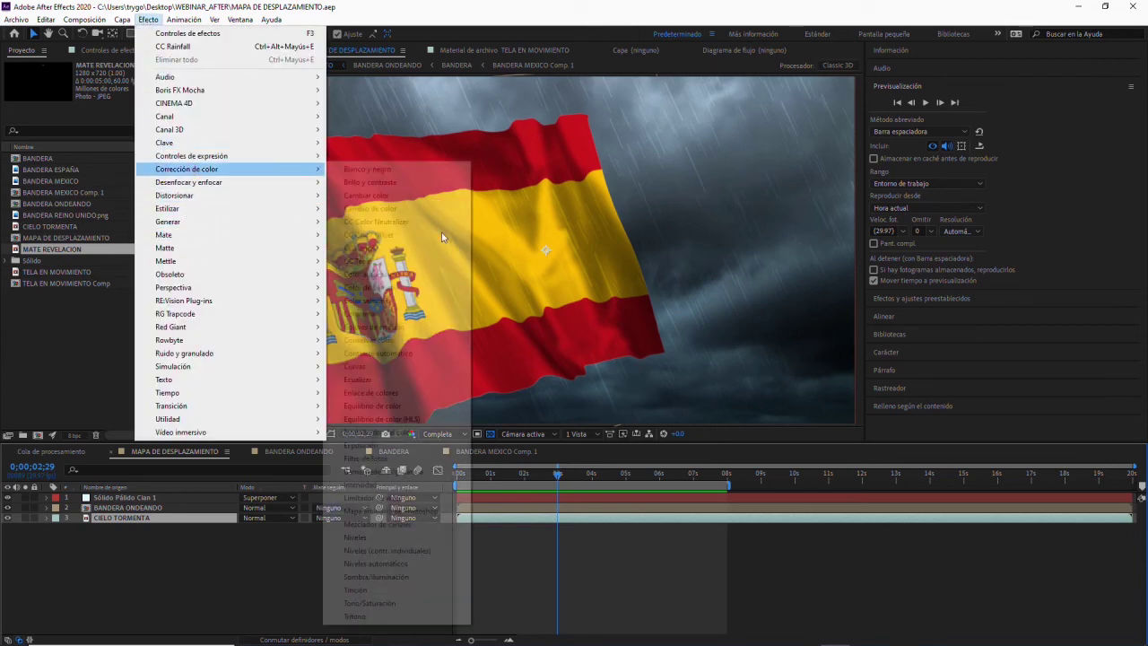
click(389, 445)
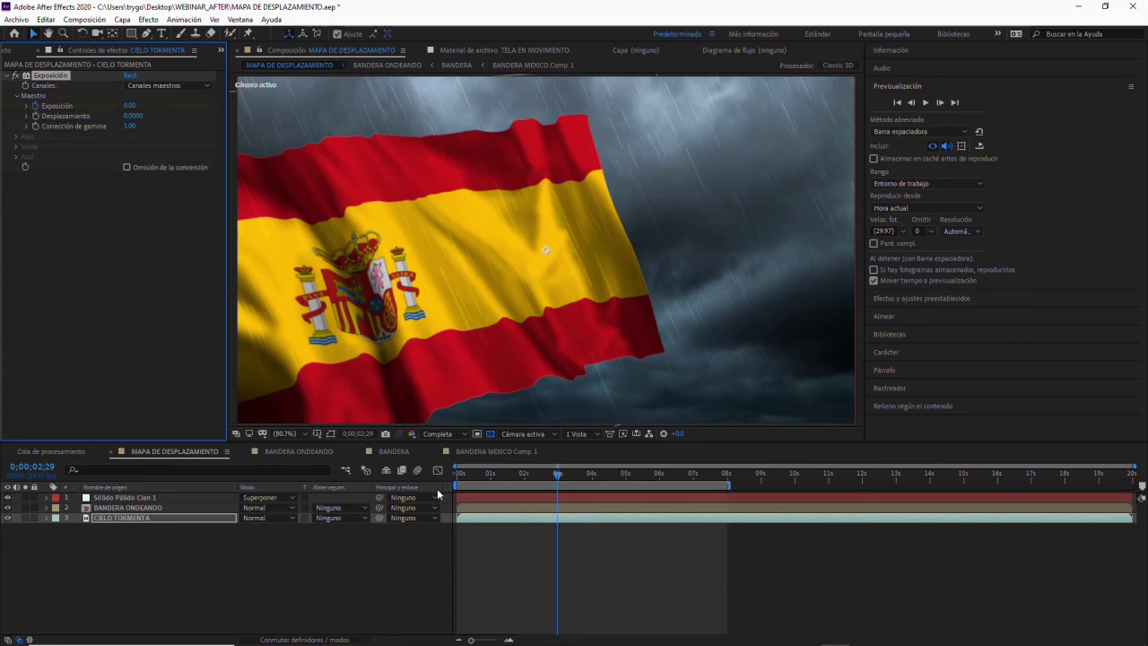
- Expand CIELO TORMENTA's Exposición effect to reveal its Maestro exposure controls
click(128, 519)
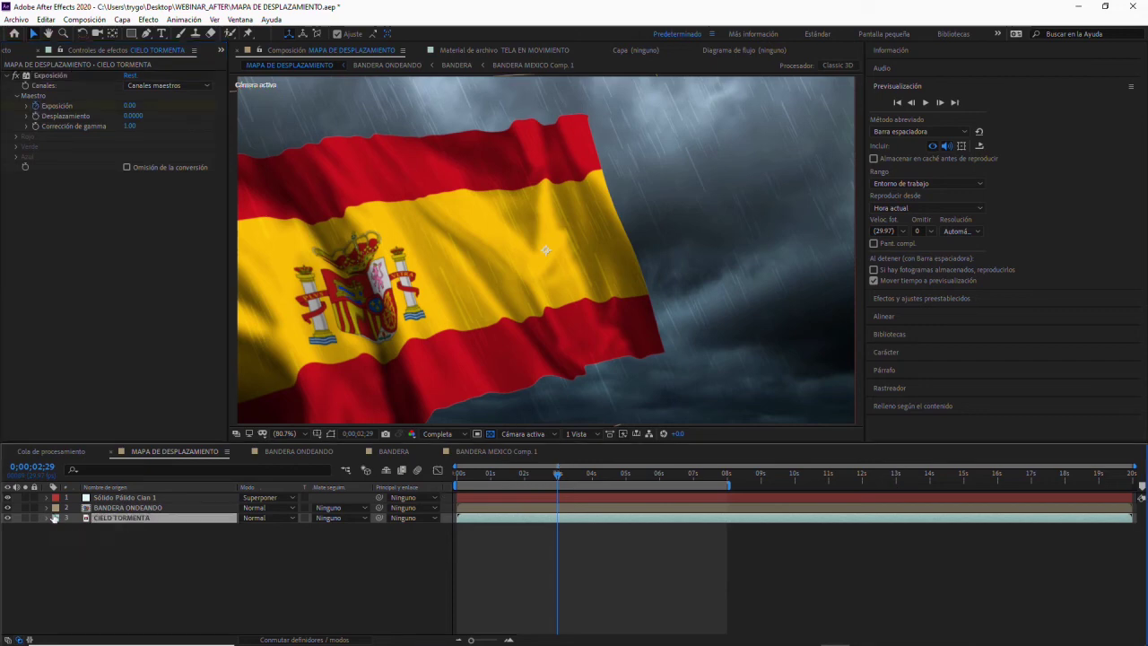
click(48, 518)
click(57, 530)
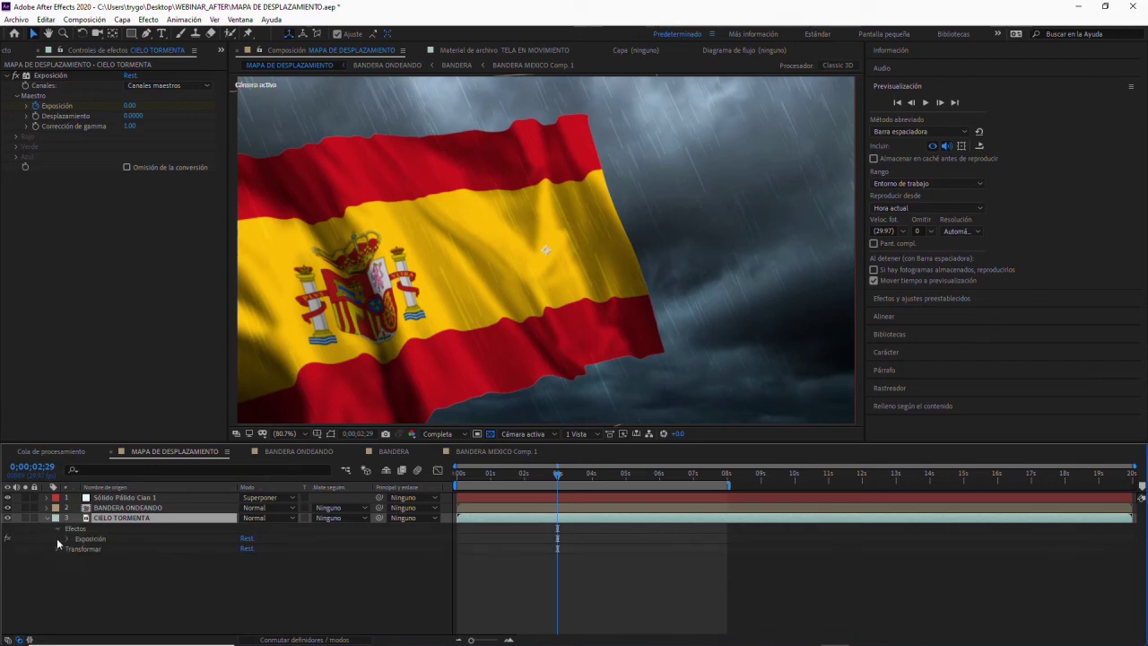
click(67, 539)
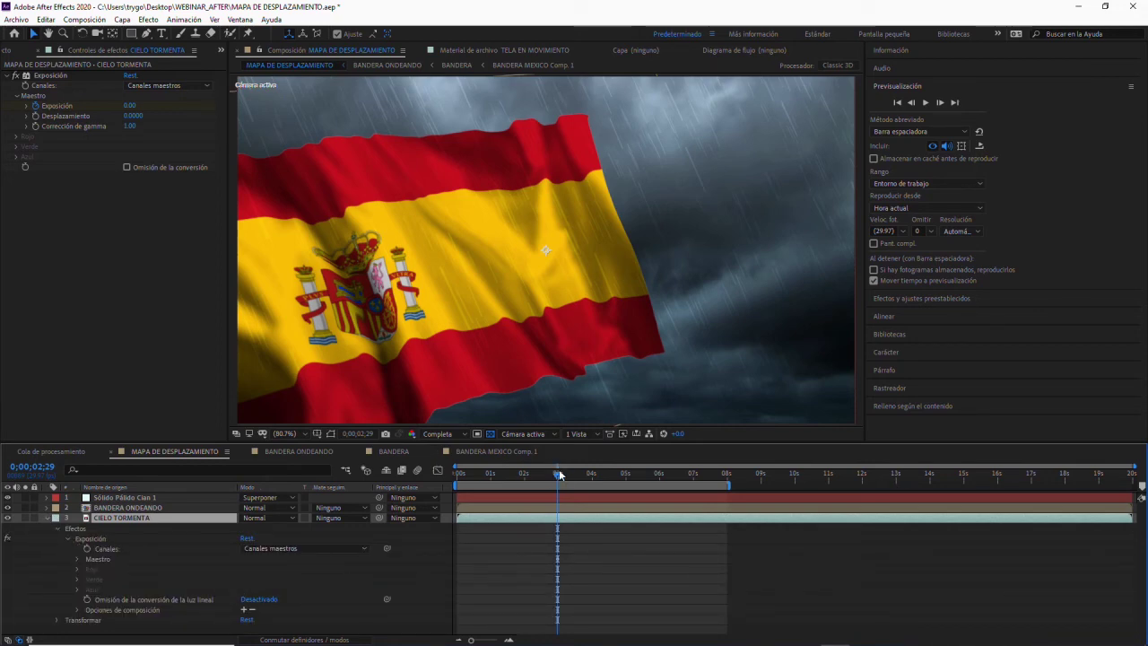
click(77, 559)
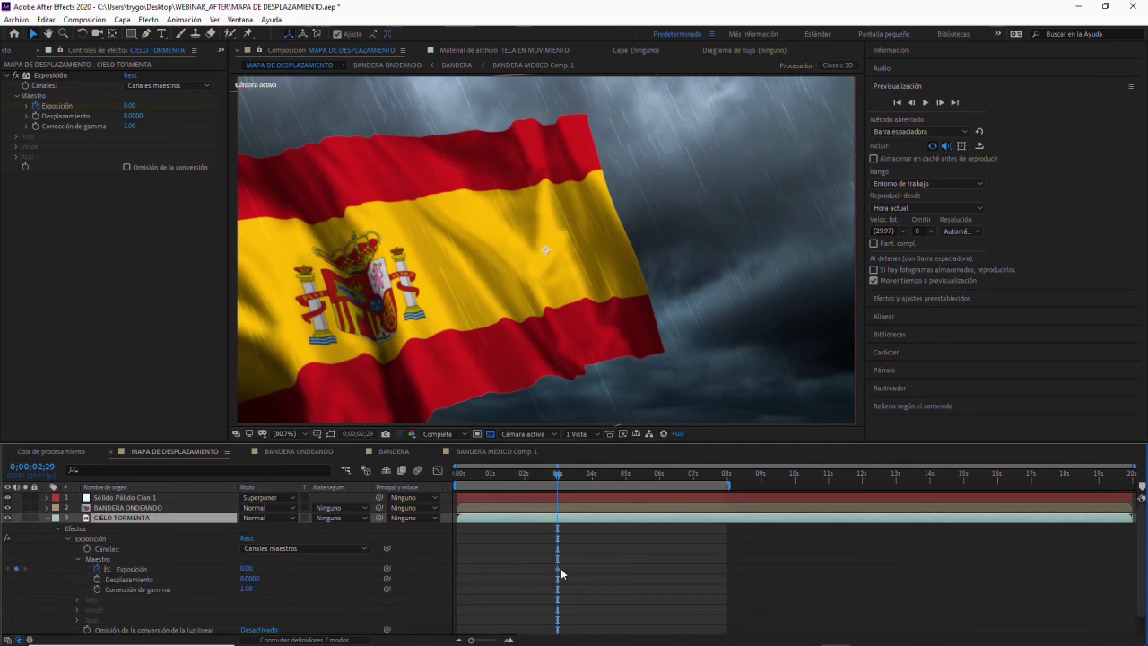
- Around 0;00;03;02, set sky exposure keyframes, trying values of 0.28, 2.36 and 0.42
drag(557, 479, 562, 480)
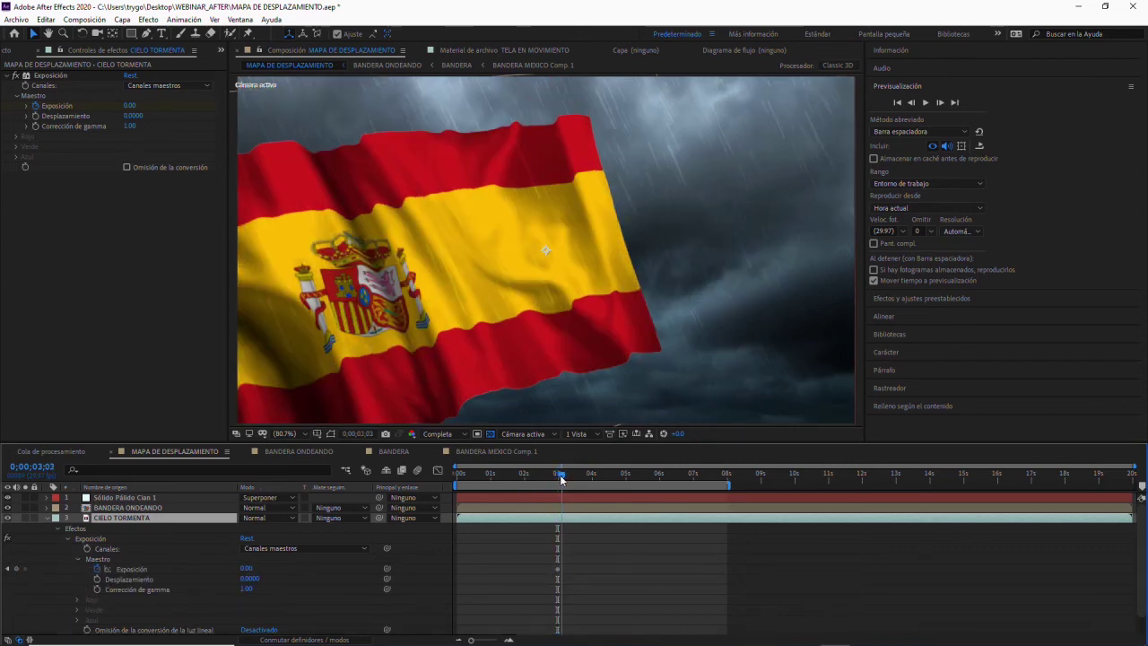
drag(562, 480, 559, 480)
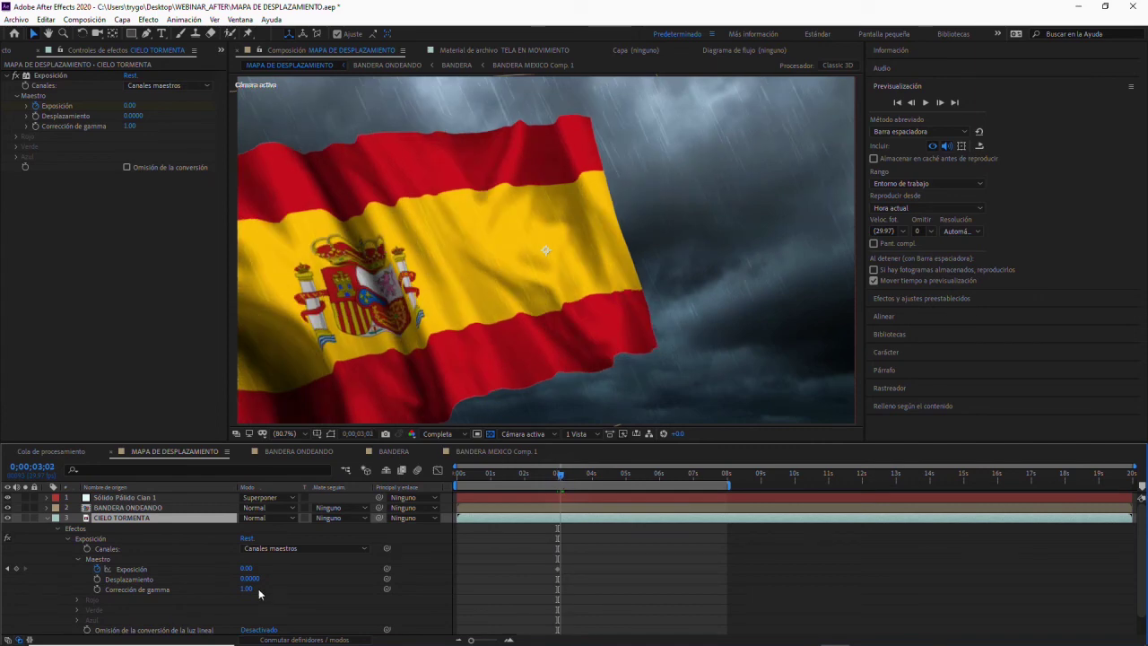
drag(246, 569, 317, 559)
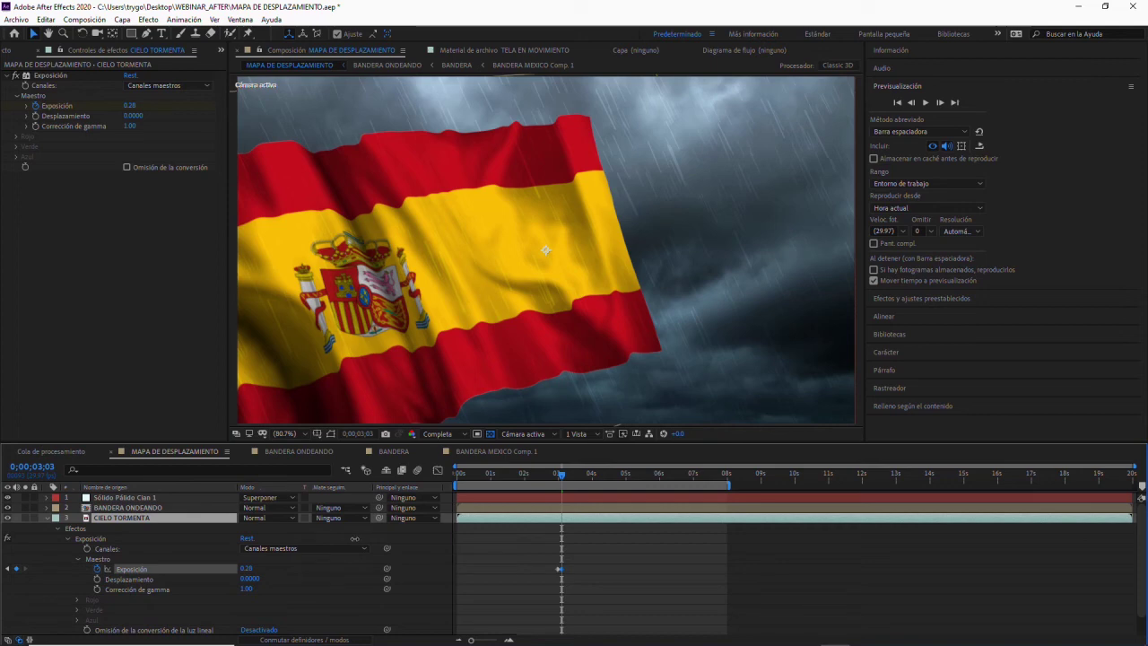
click(563, 478)
drag(563, 479, 565, 479)
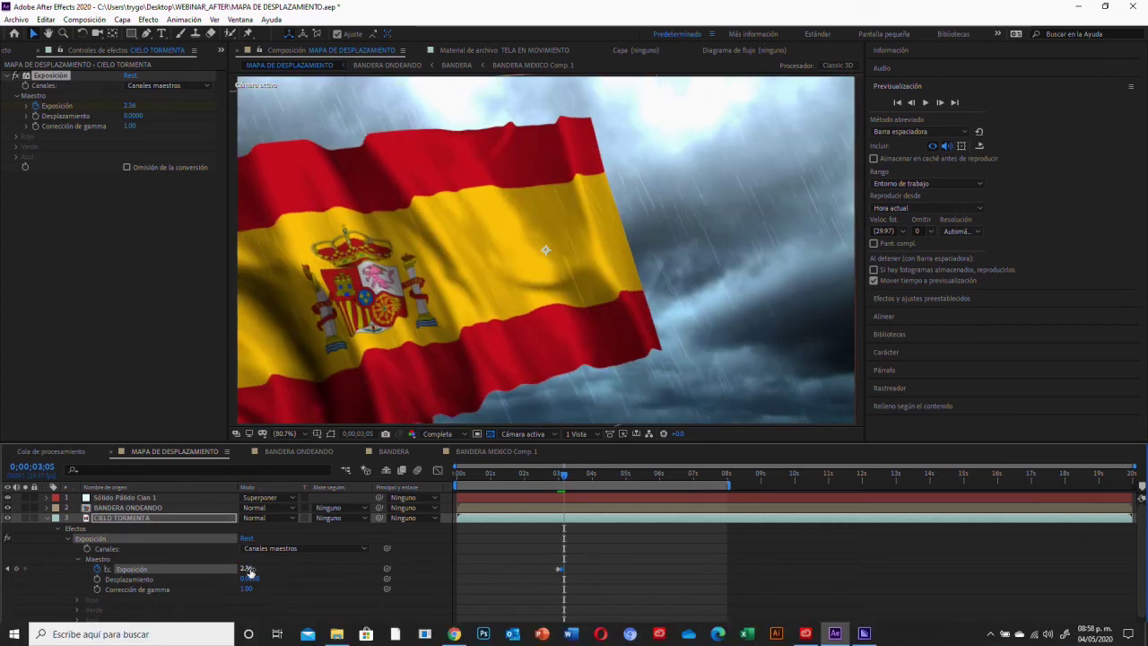
drag(157, 572, 206, 573)
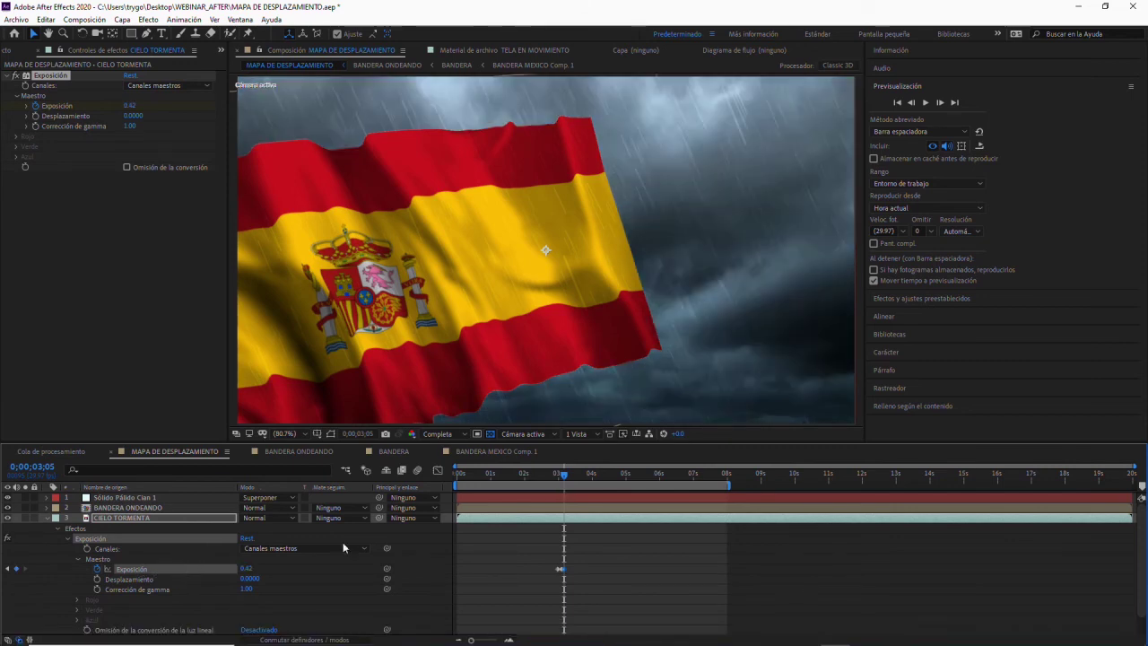
- A couple of frames later, flash the sky exposure to about 3.15, then return it to 1.00
drag(564, 480, 571, 480)
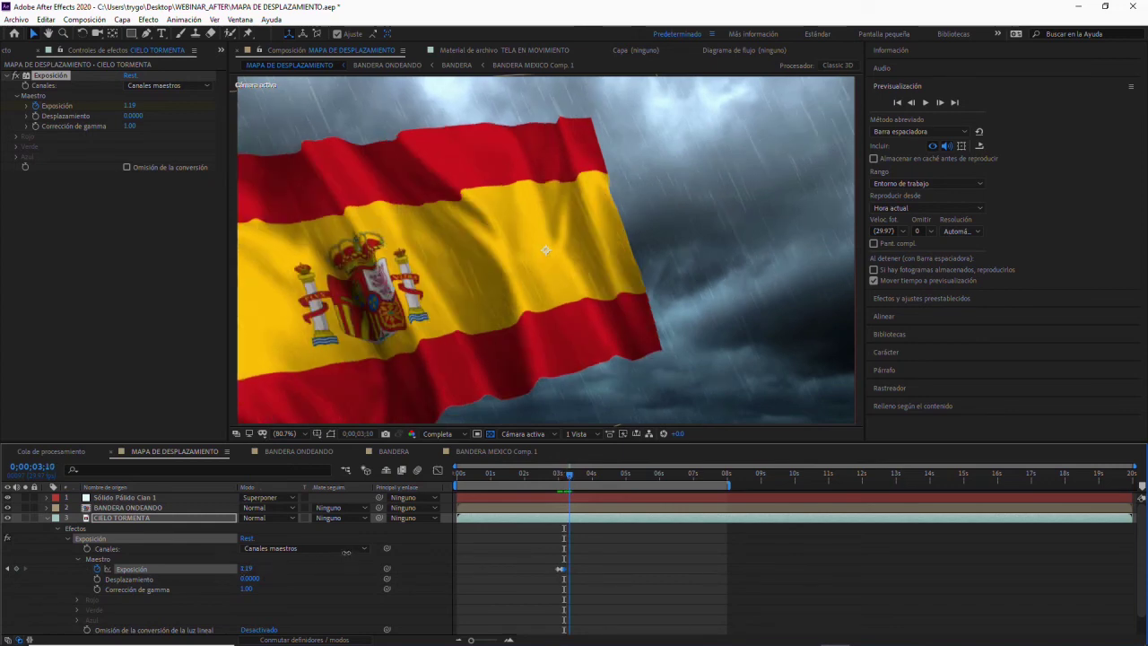
drag(560, 569, 561, 568)
drag(345, 550, 343, 550)
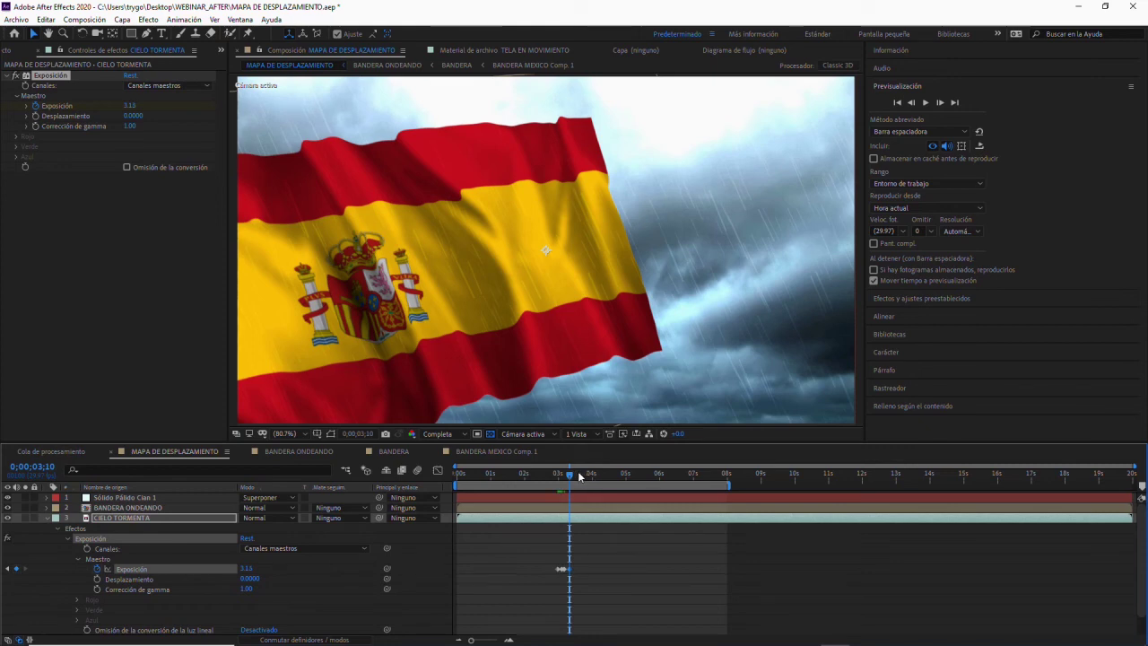
drag(274, 568, 252, 572)
click(247, 568)
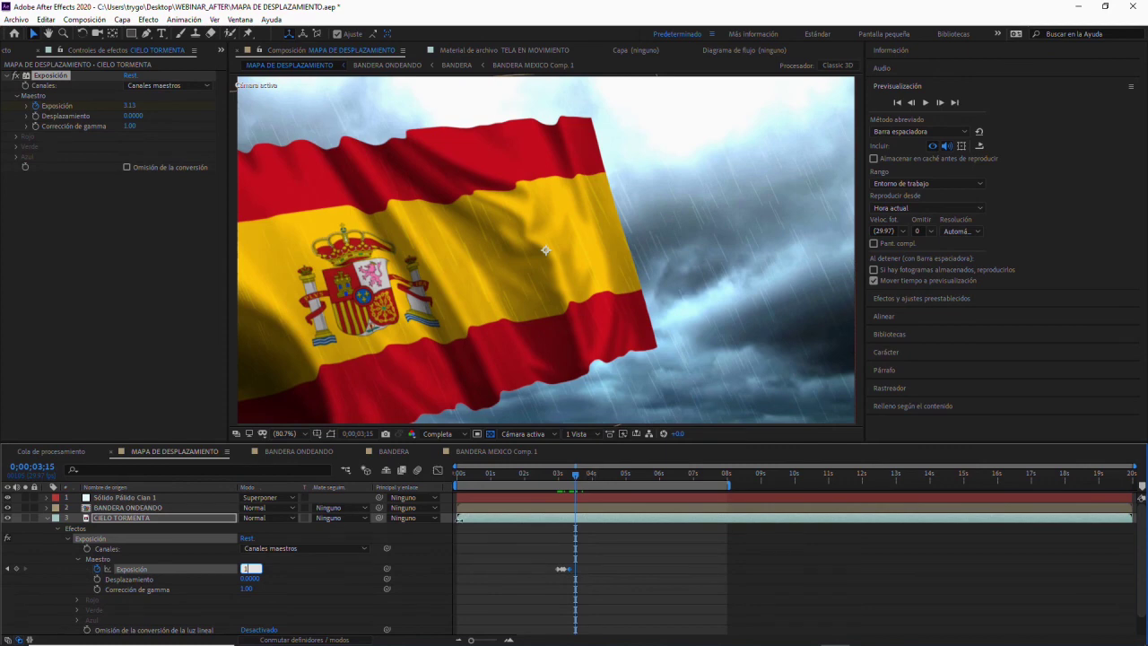
click(565, 508)
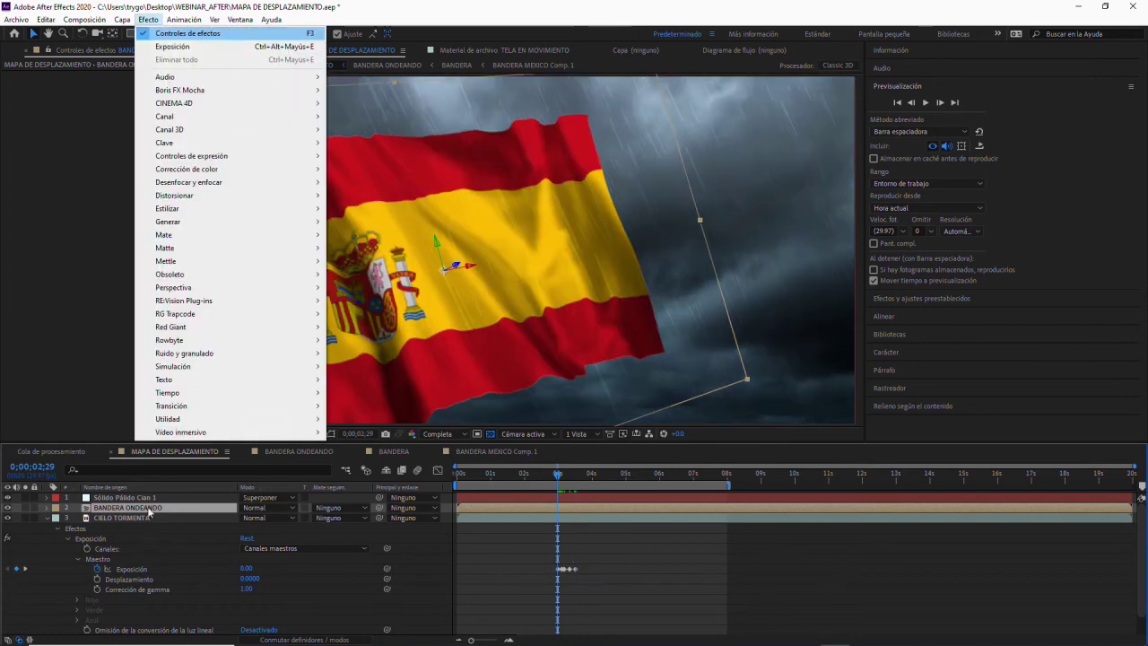
click(51, 515)
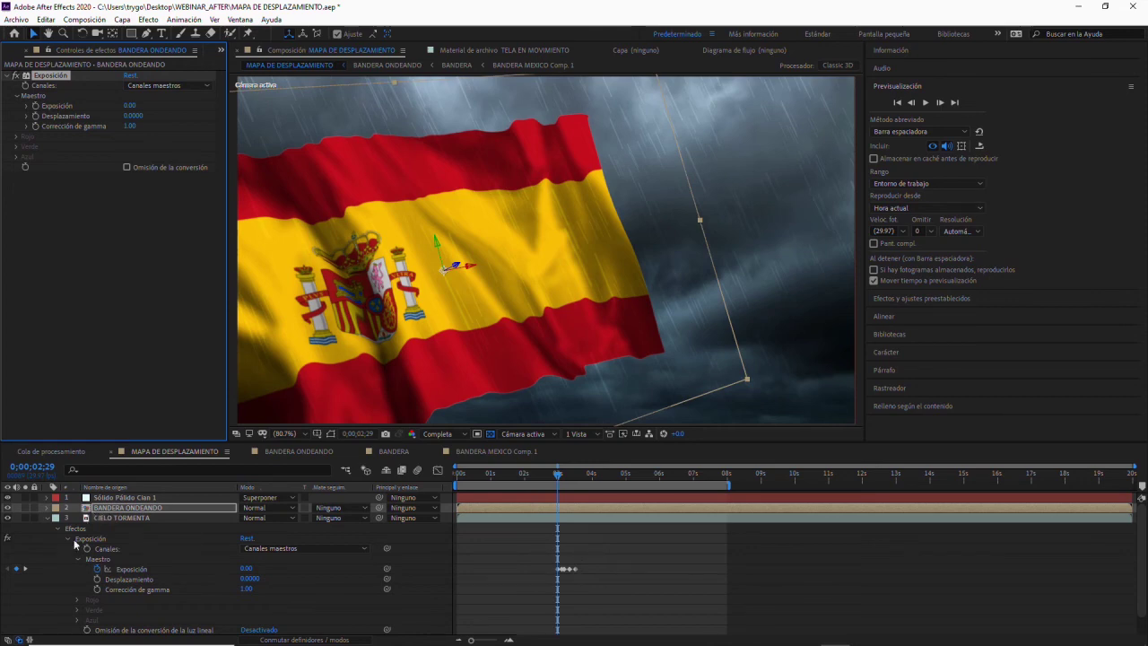
- Reveal BANDERA ONDEANDO's Exposición controls and enable keyframing for its exposure
key(ctrl+grave)
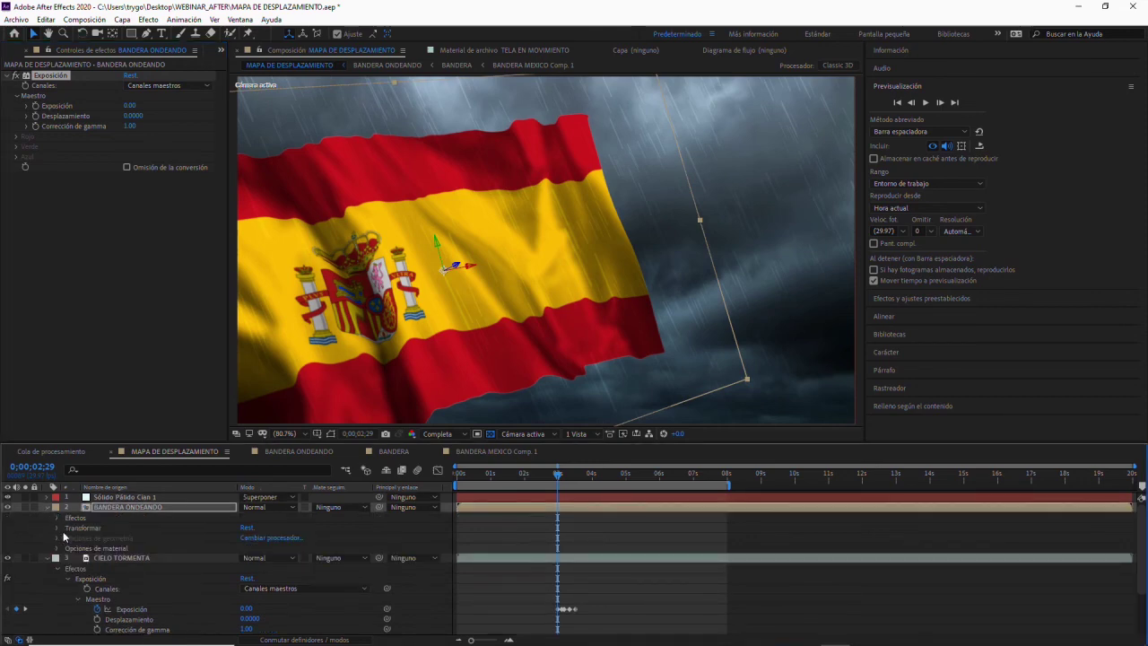
click(67, 528)
click(78, 548)
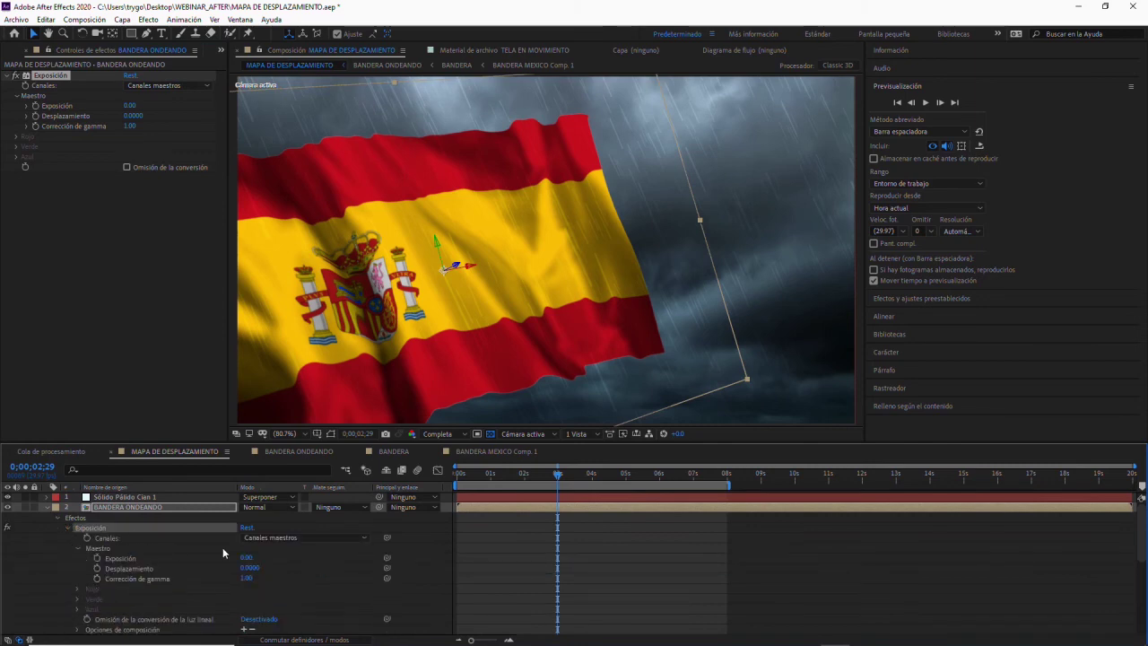
click(98, 558)
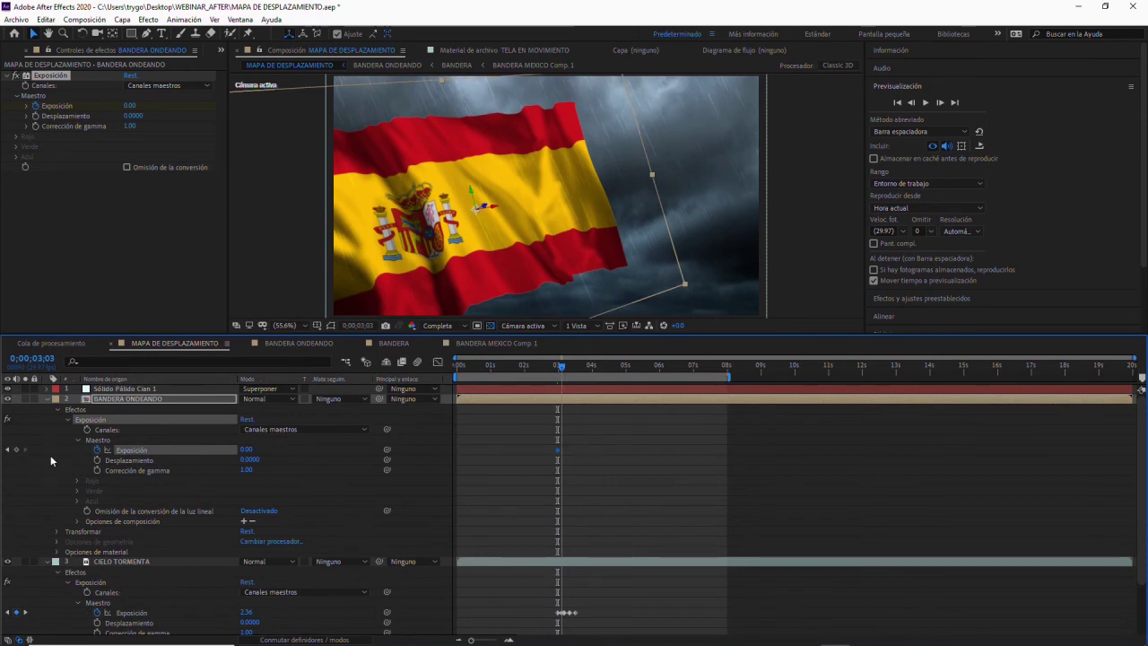
- Add flag exposure keyframes across the flash, dimming it to about -3.62 at 0;00;03;10
click(17, 450)
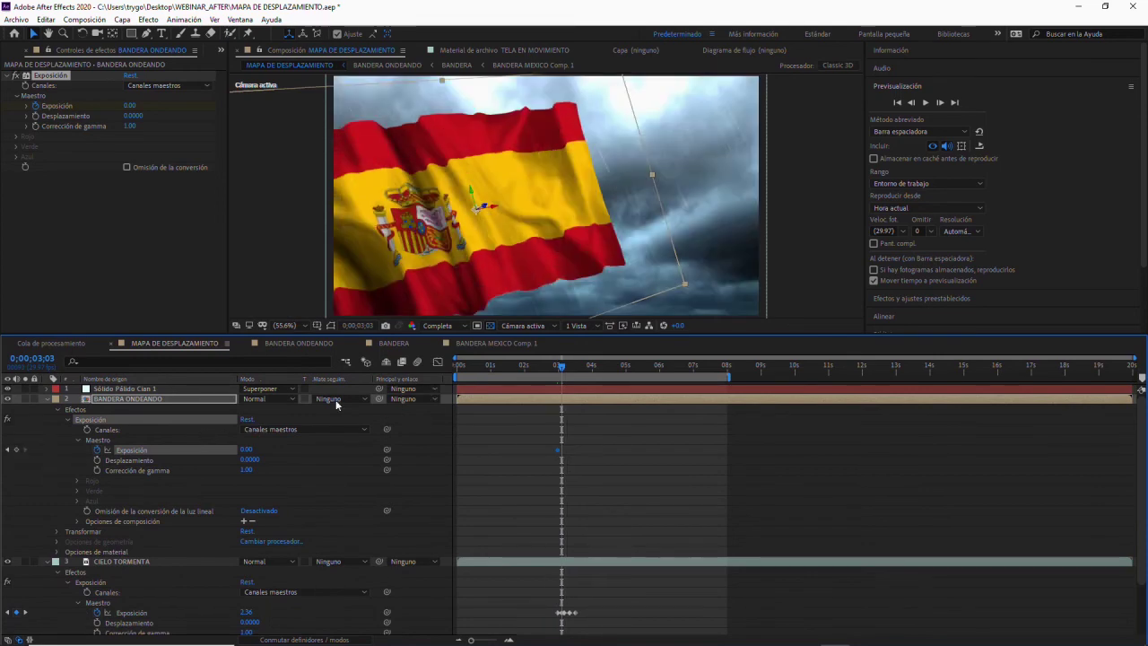
drag(559, 375, 566, 377)
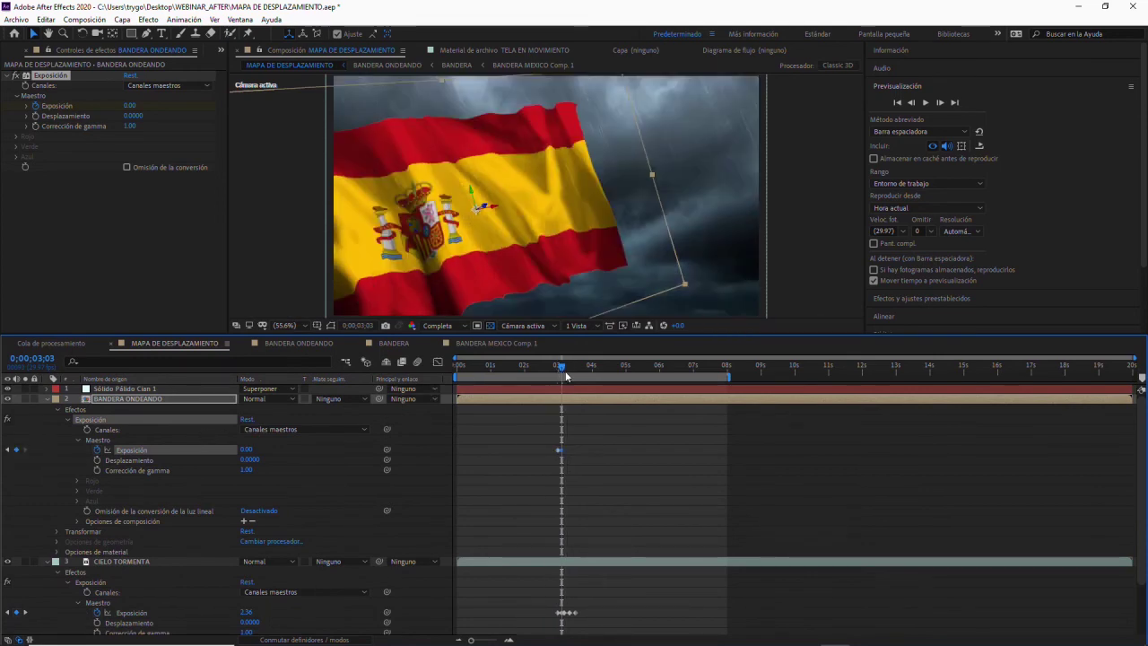
click(16, 450)
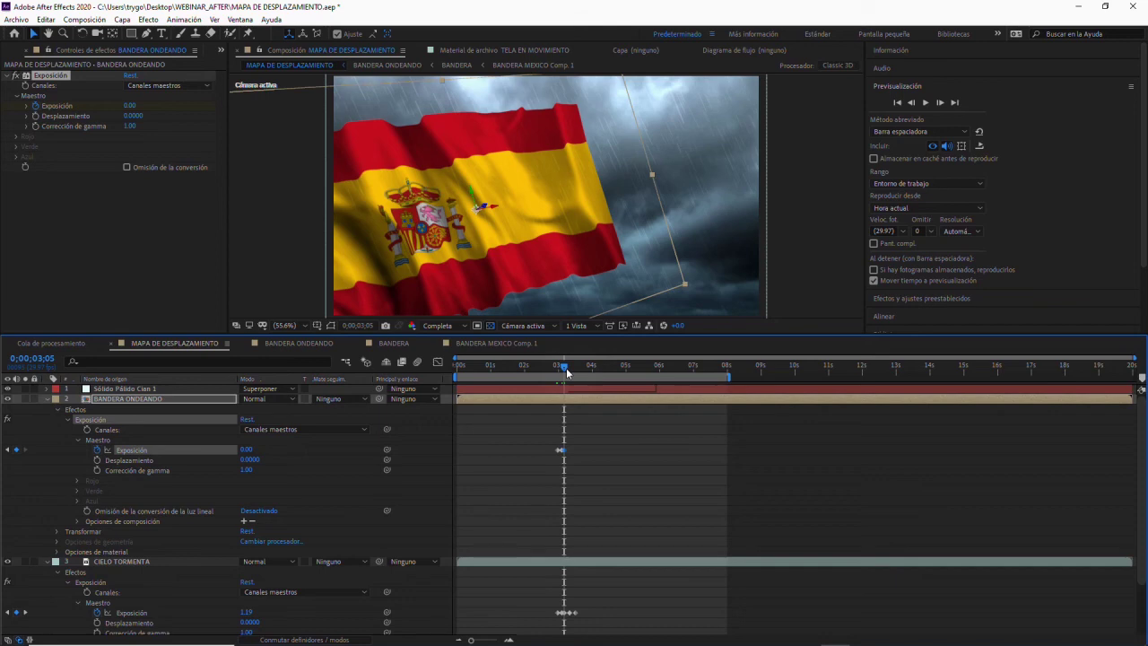
drag(566, 369, 561, 368)
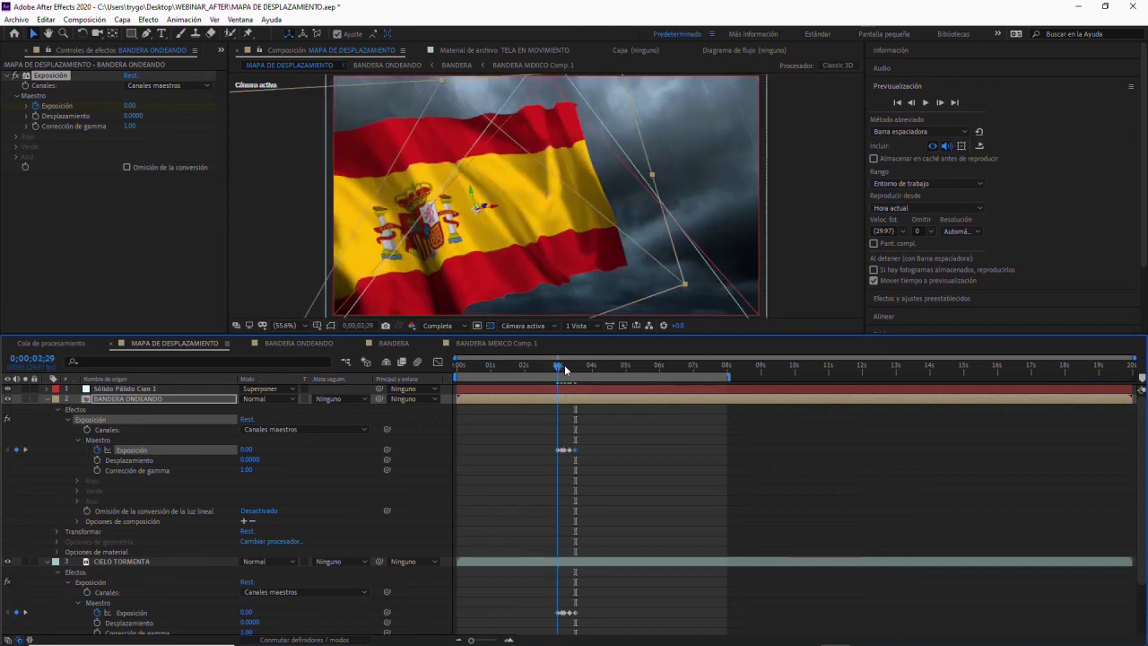
click(562, 368)
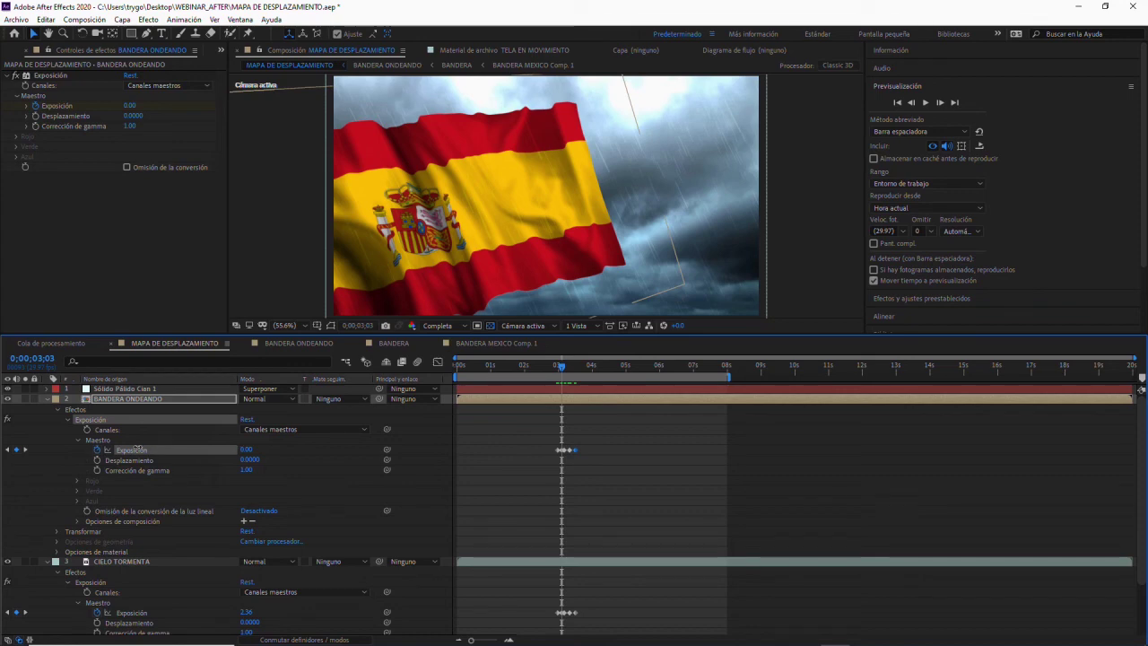
key(k)
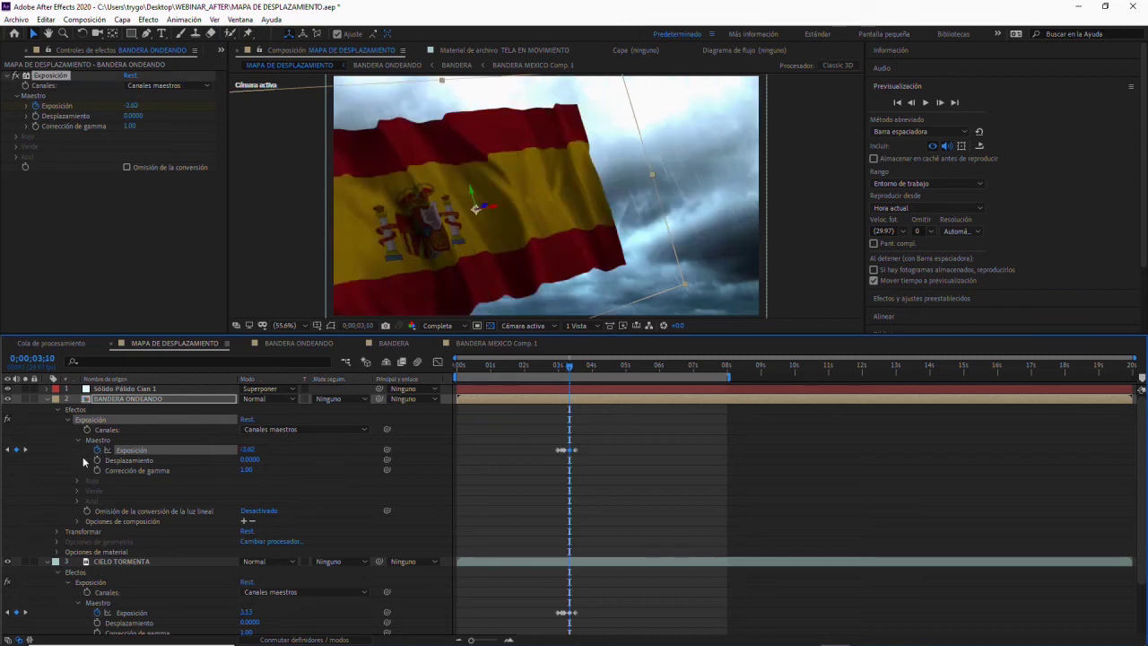
click(576, 372)
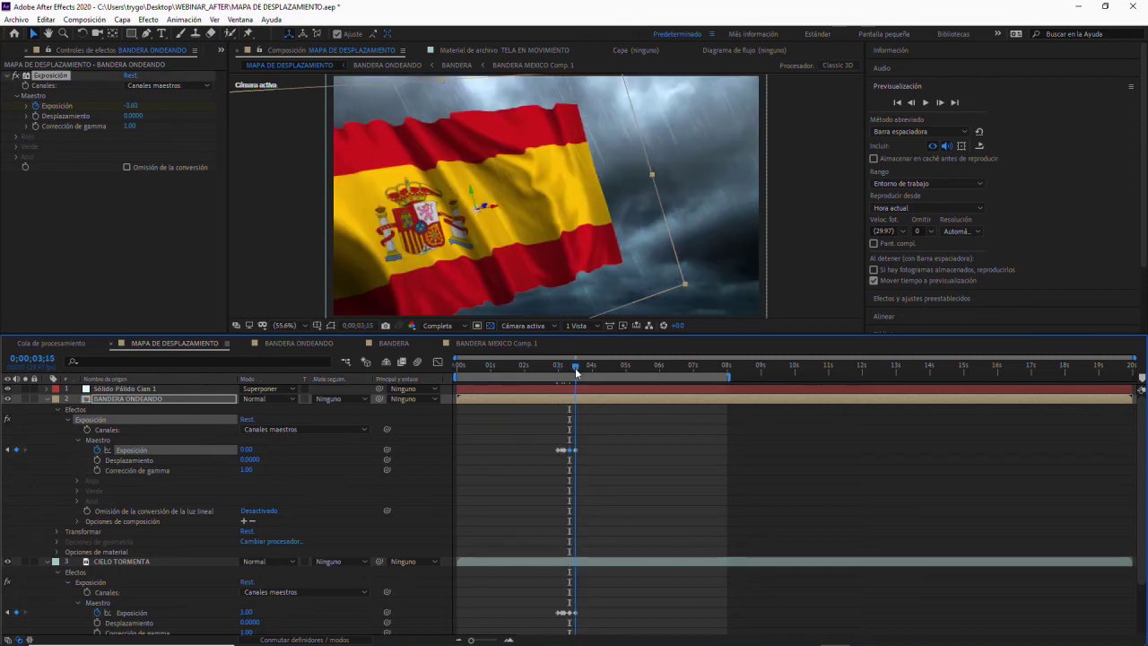
- Set the preview resolution to Tercio and play the composition from the first frame
click(926, 103)
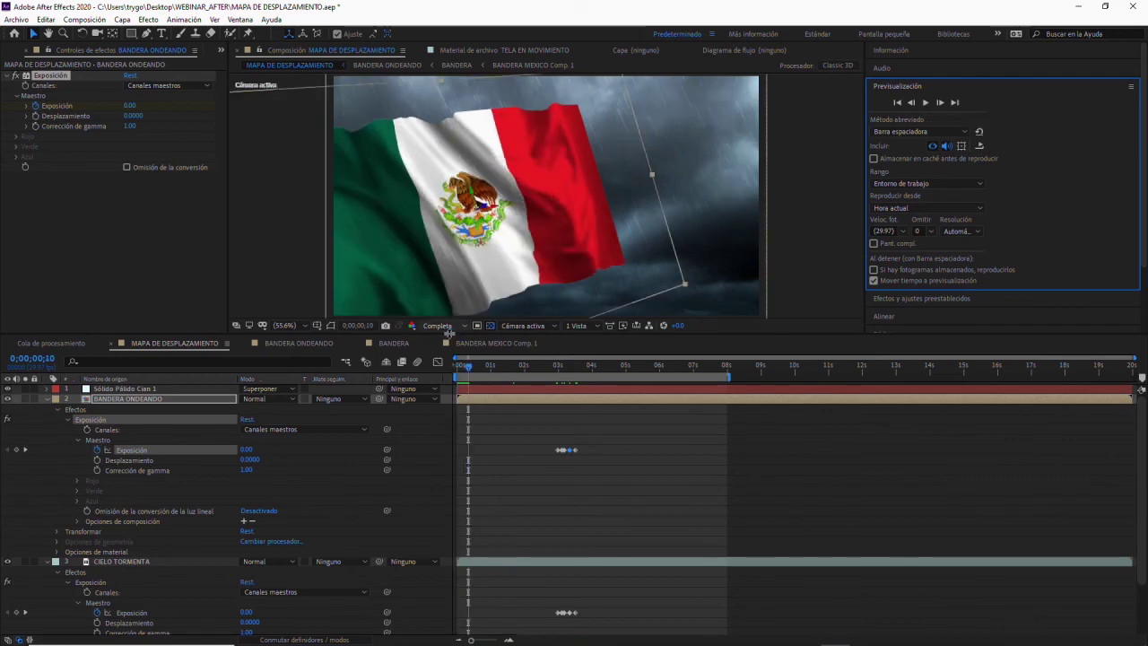
click(452, 329)
click(448, 381)
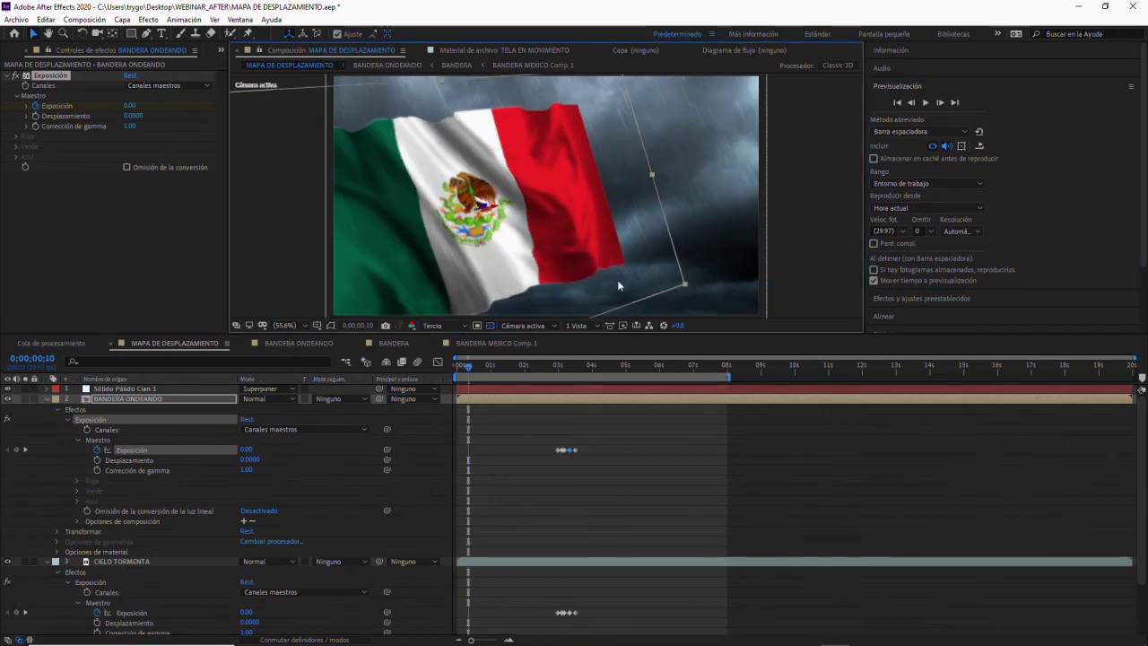
click(896, 104)
click(926, 103)
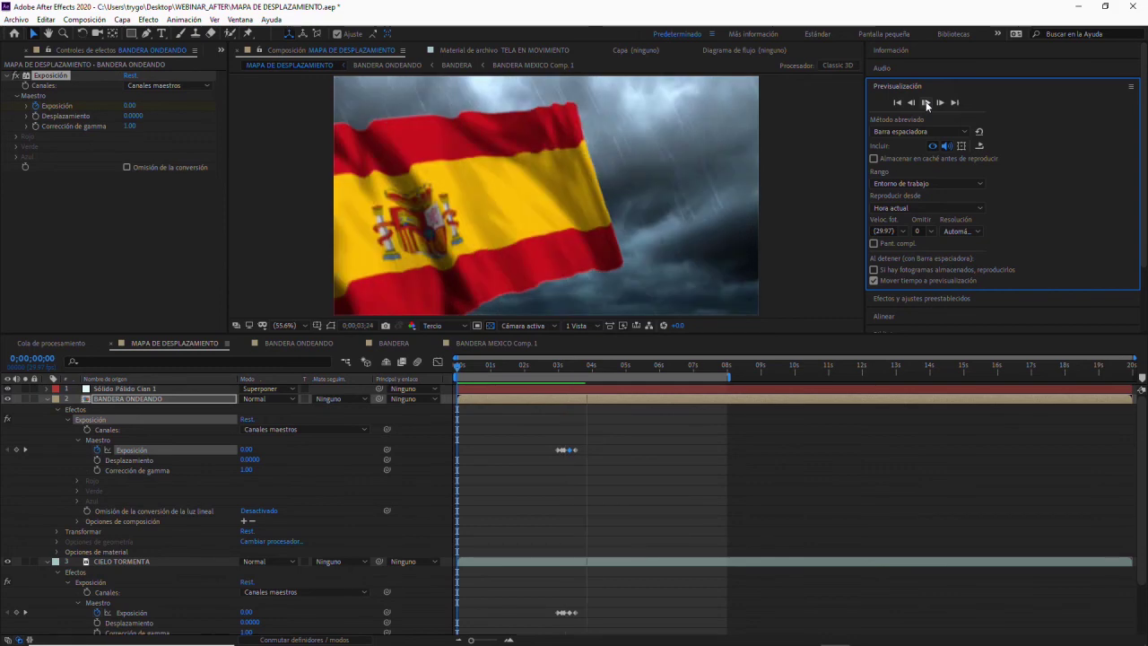
click(927, 103)
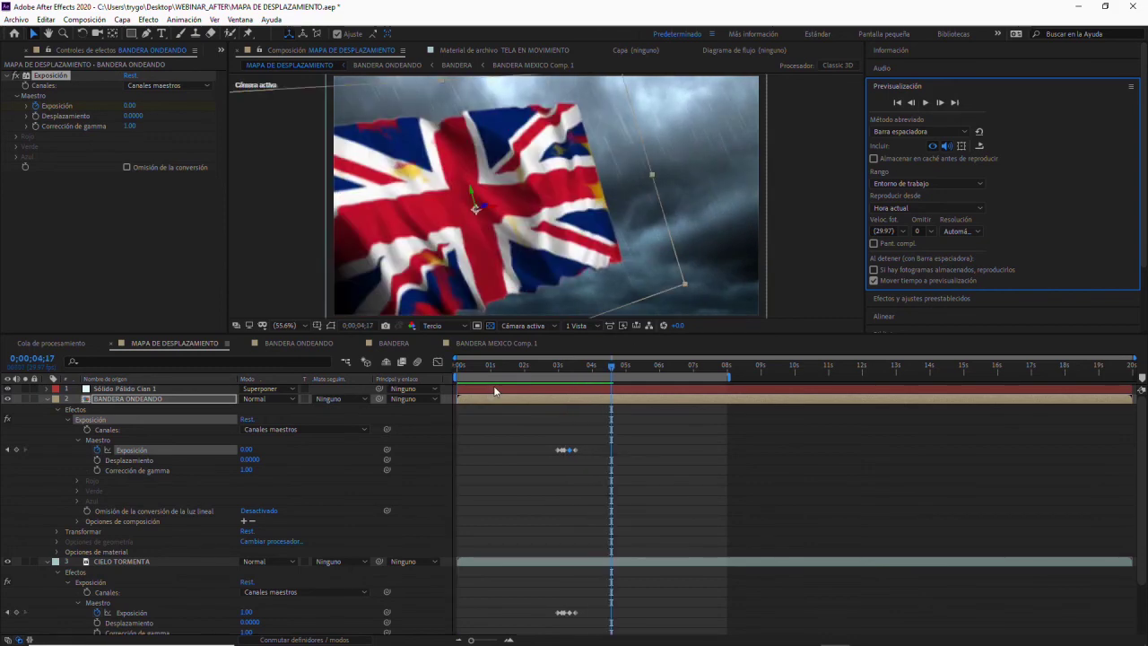
click(927, 104)
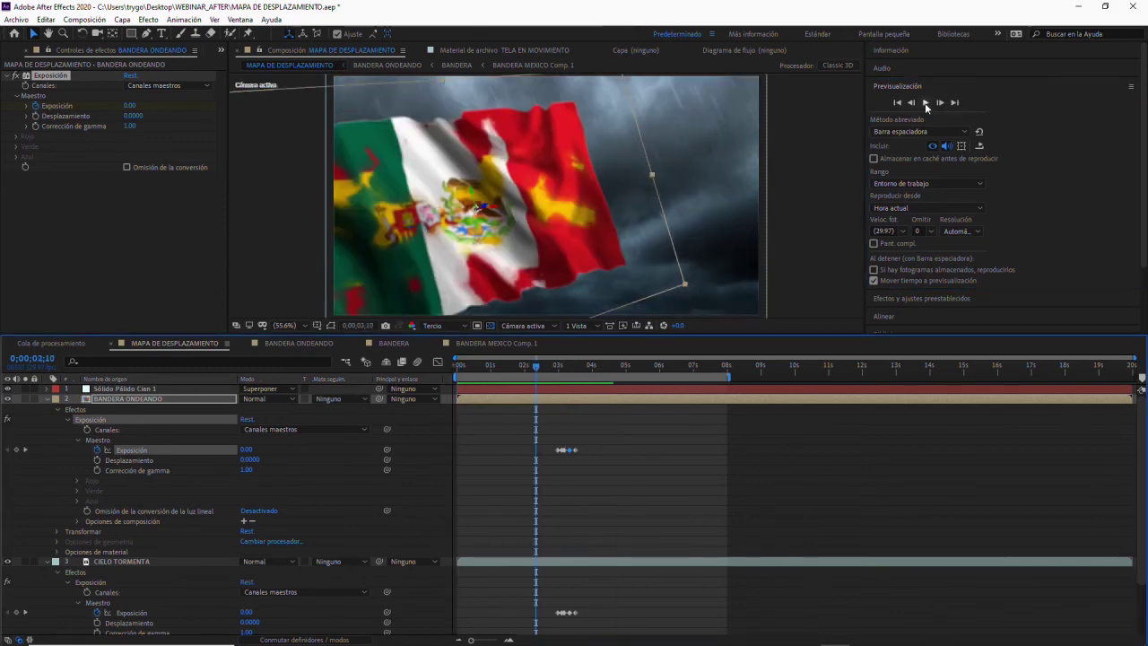
click(927, 103)
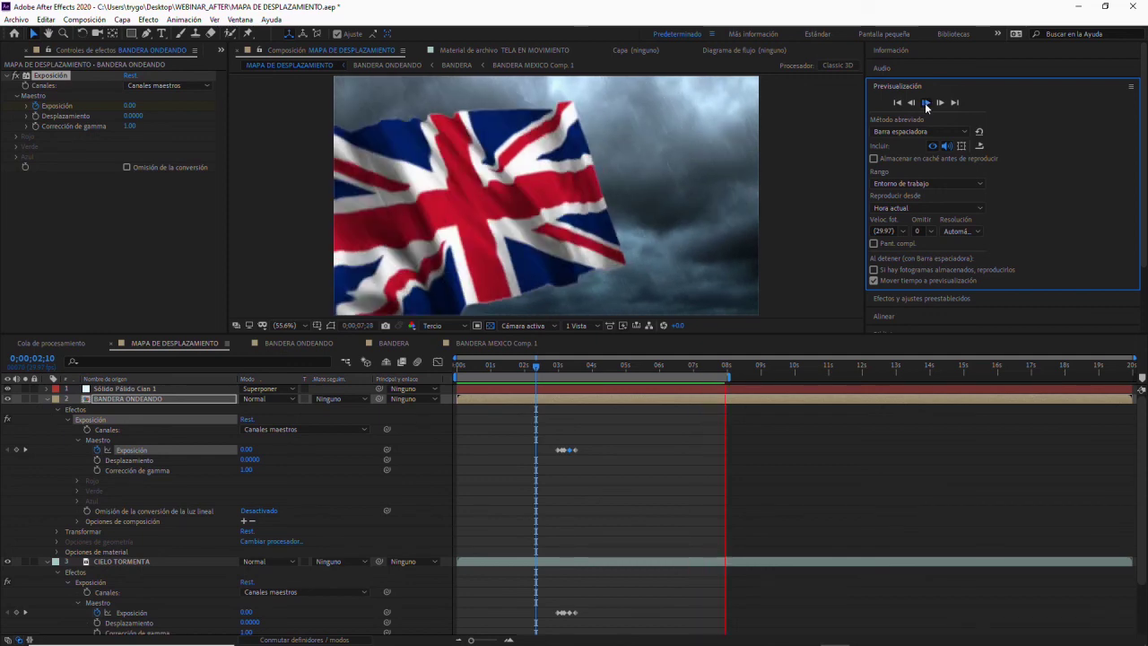
click(926, 104)
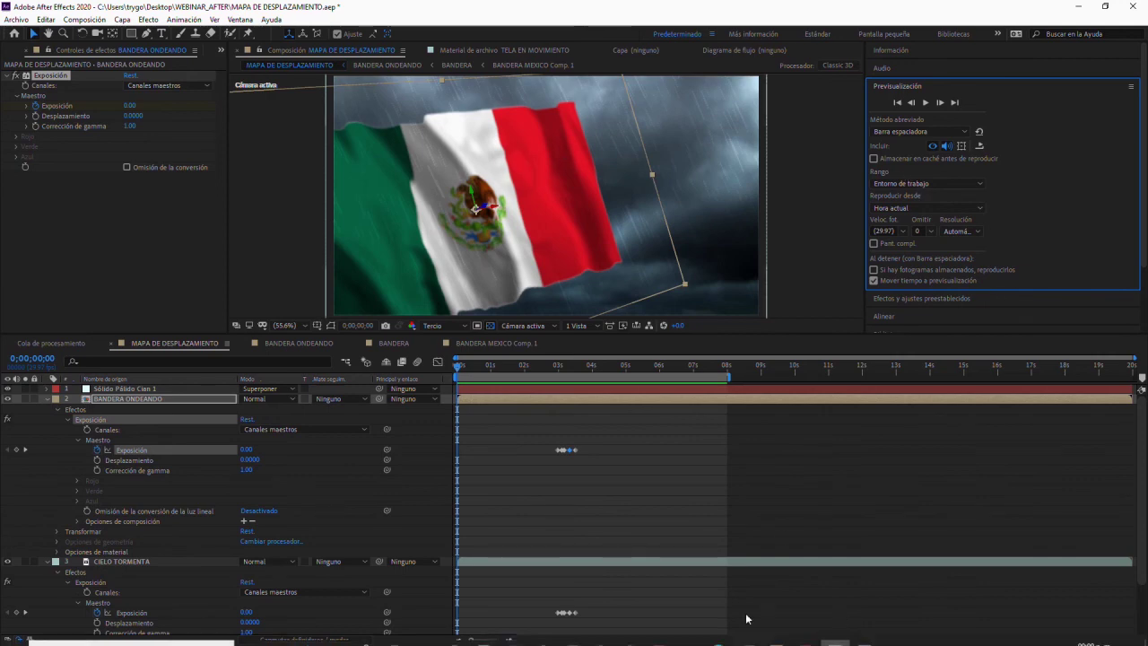
- Start the H.264 encode and delete the duplicate MAPA DE DESPLAZAMIENTO entry from the queue
click(864, 634)
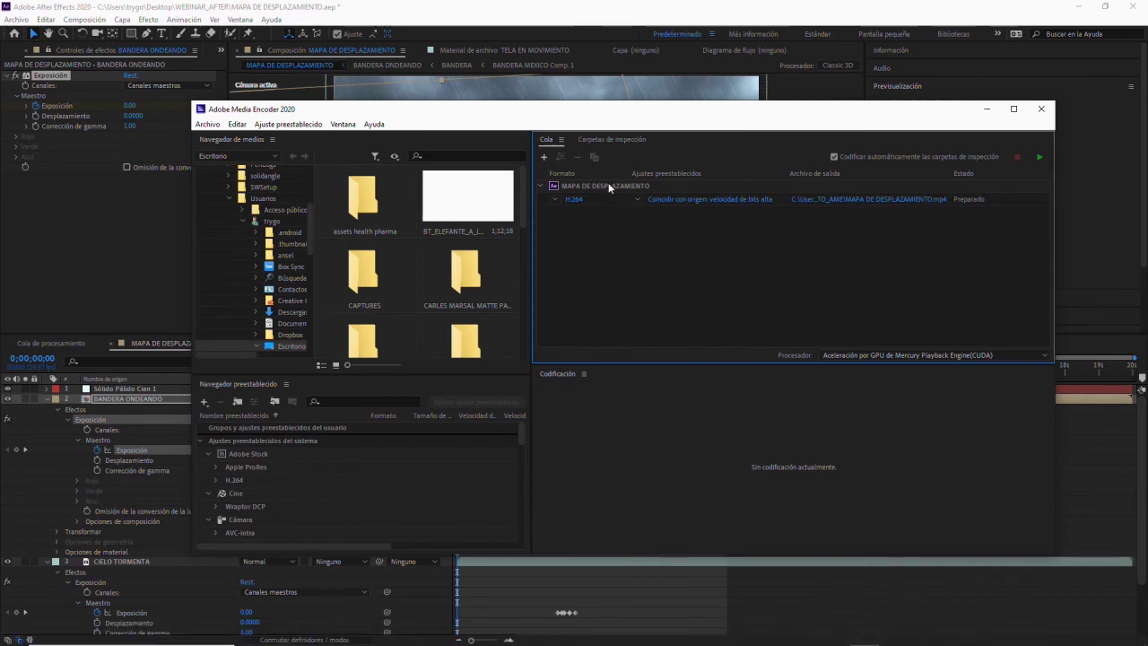
click(644, 186)
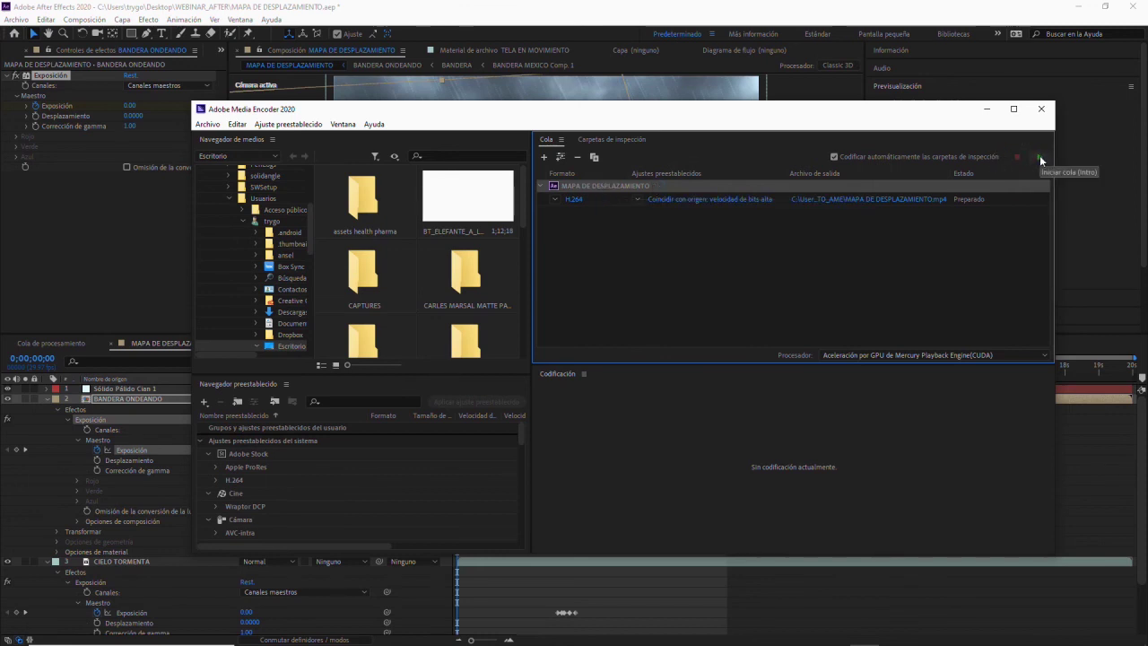
click(1039, 156)
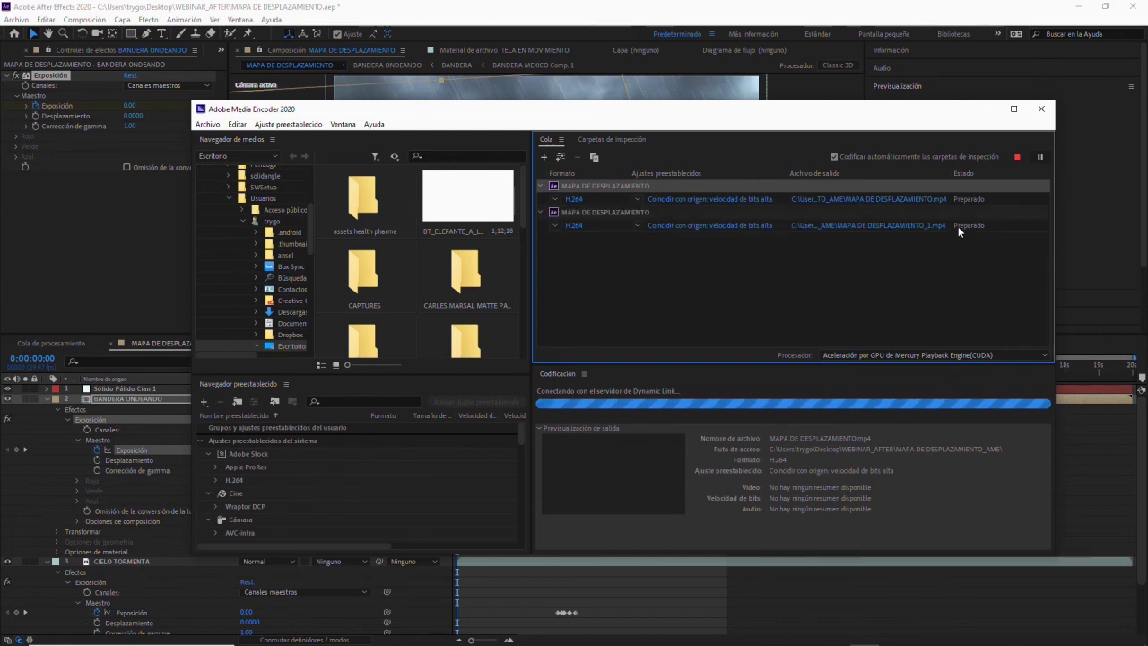
click(581, 214)
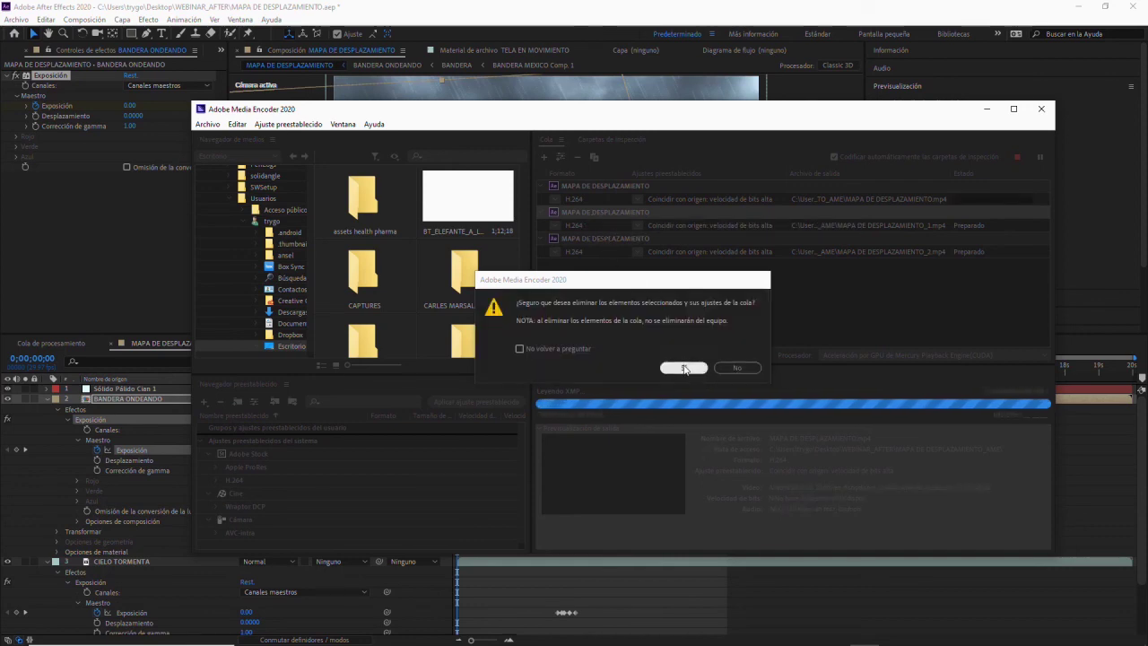
click(683, 367)
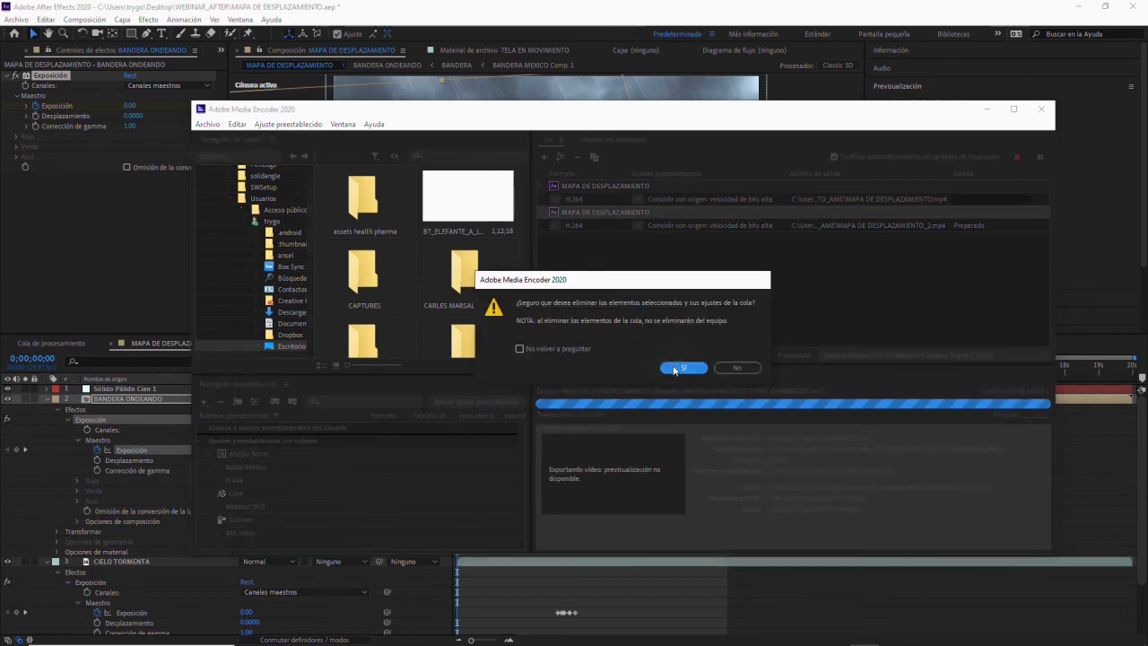
click(672, 366)
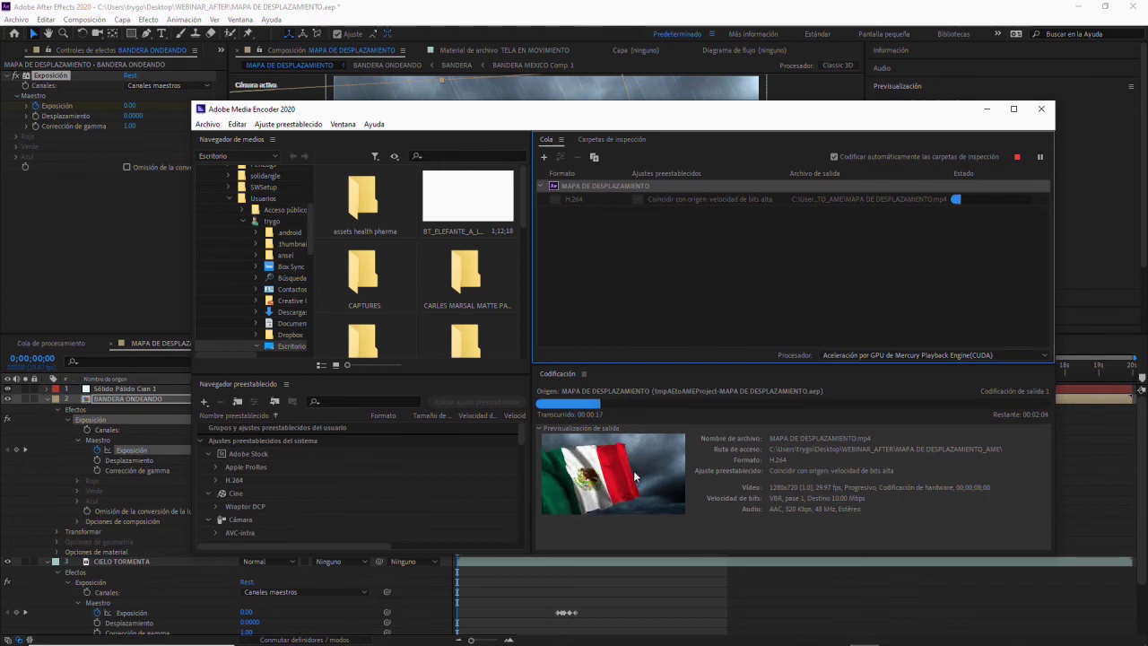
- Save the After Effects project with Archivo > Guardar while the Media Encoder export runs
click(354, 16)
click(17, 19)
click(34, 129)
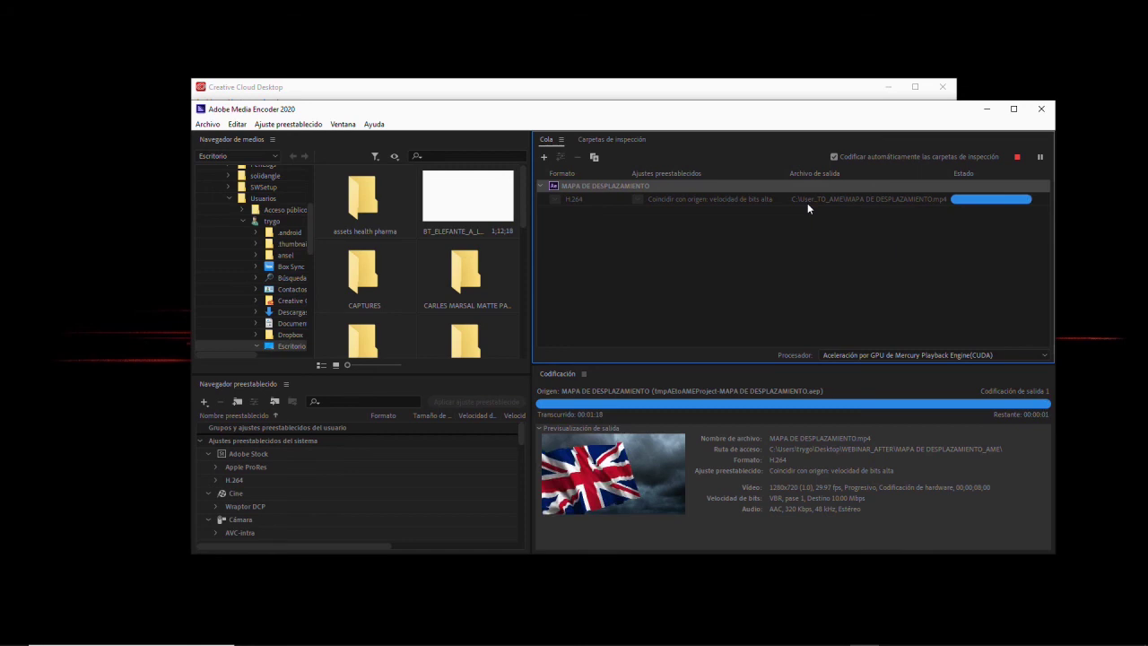
mouse_move(639, 117)
mouse_down()
mouse_move(633, 137)
mouse_move(581, 149)
mouse_up()
mouse_move(718, 642)
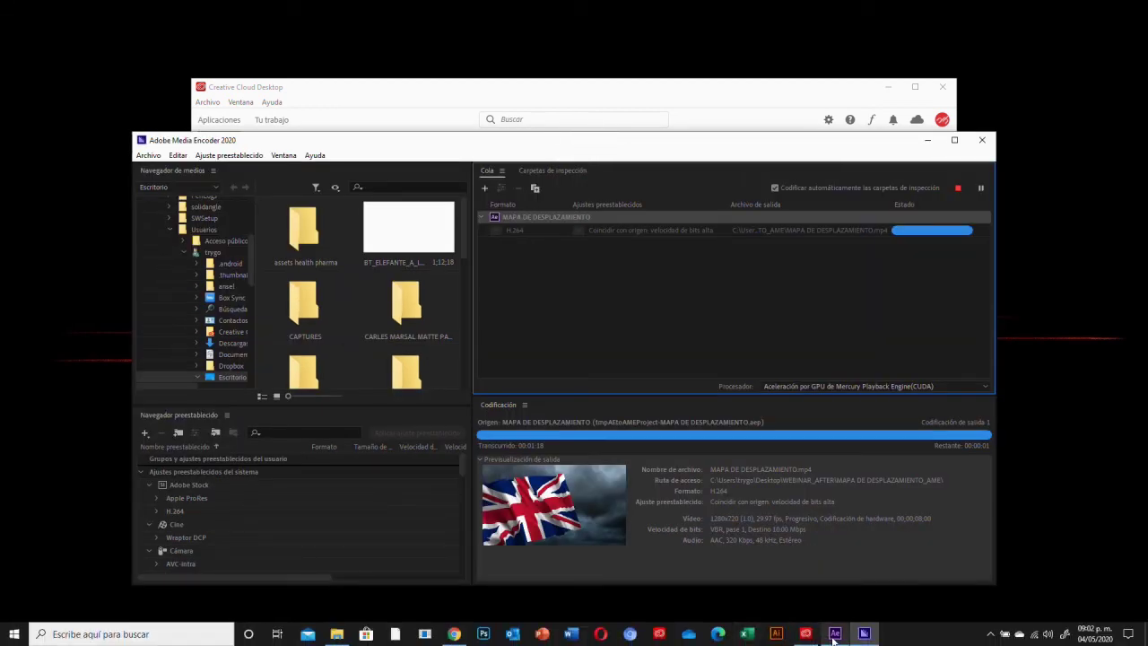
mouse_move(835, 639)
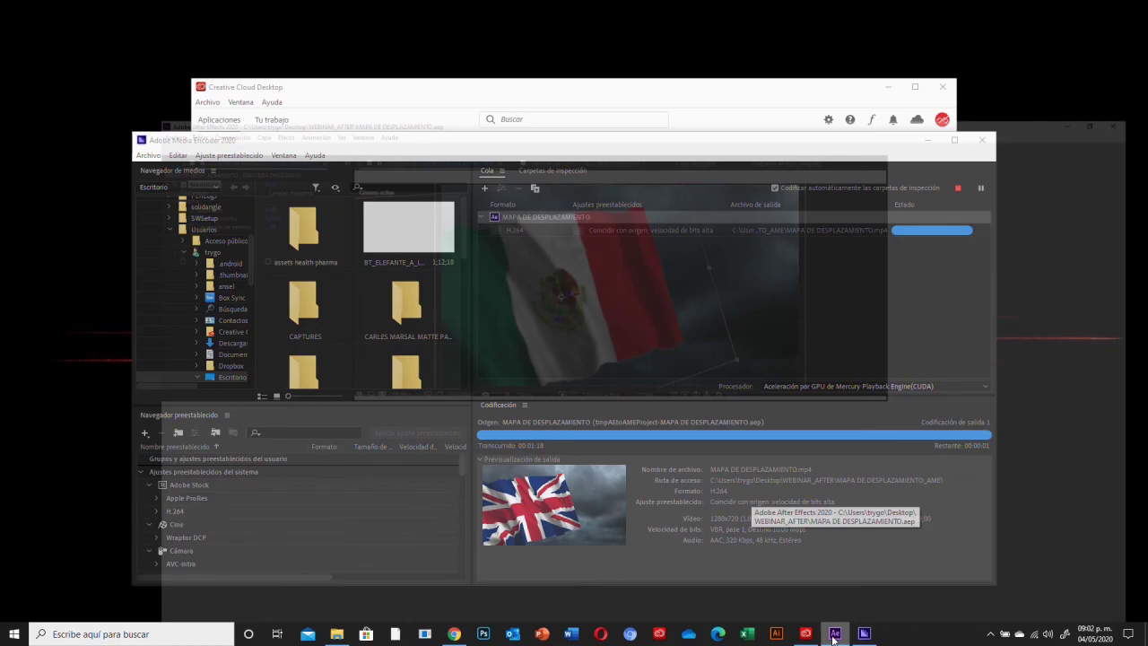
- Check the export's progress in Media Encoder, then open After Effects' Archivo menu
click(834, 639)
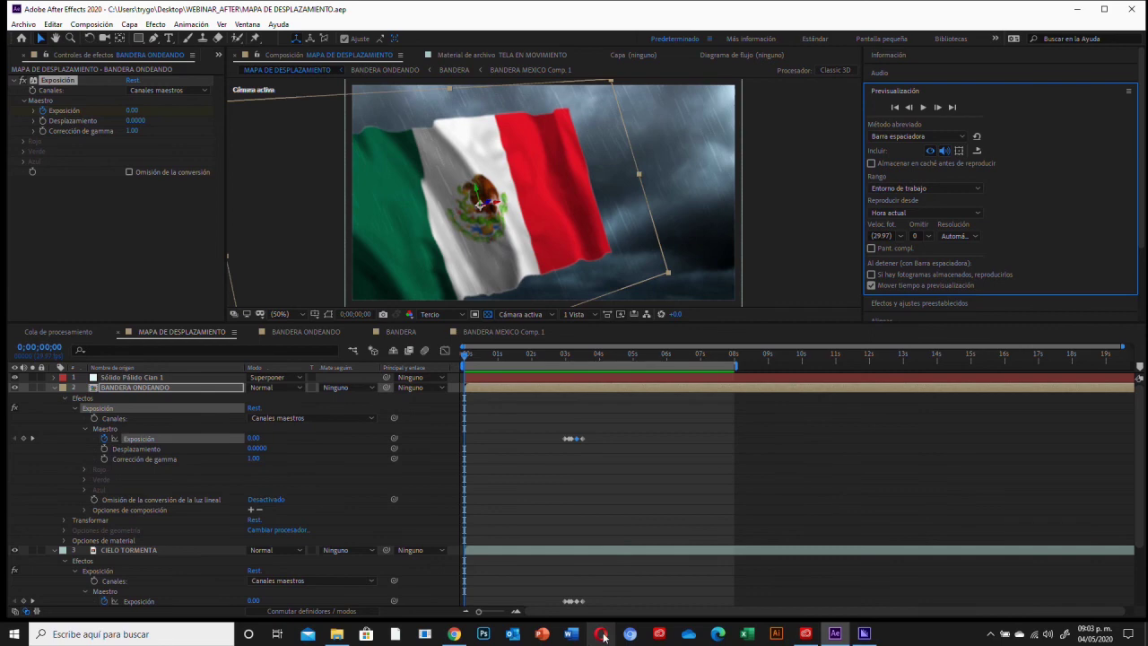
click(863, 635)
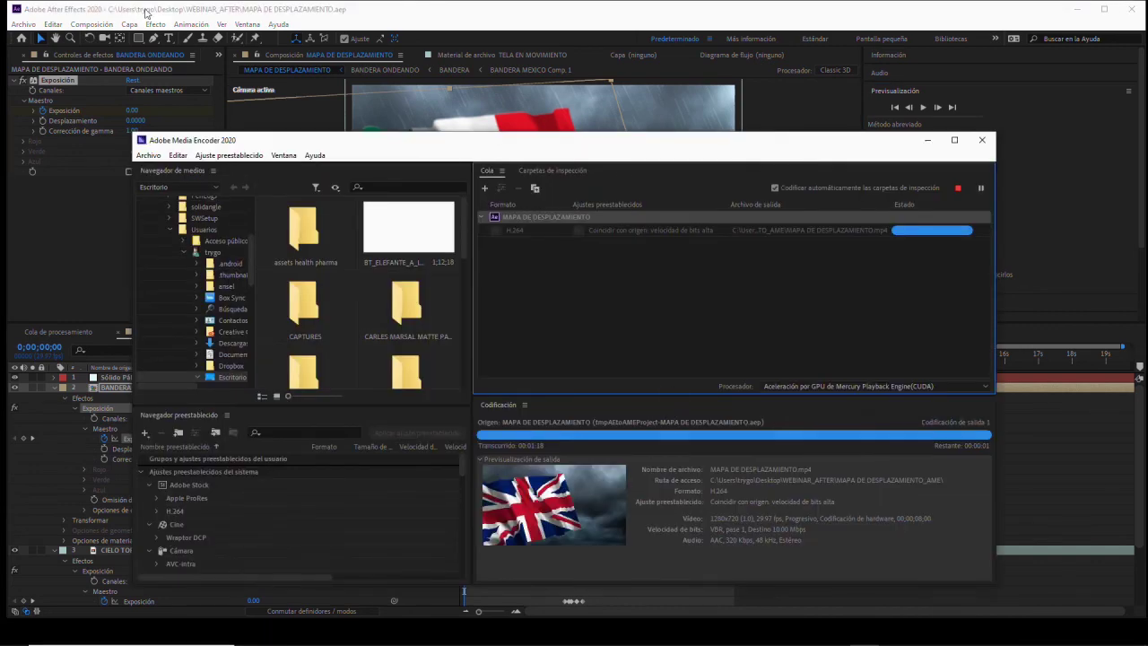
click(396, 14)
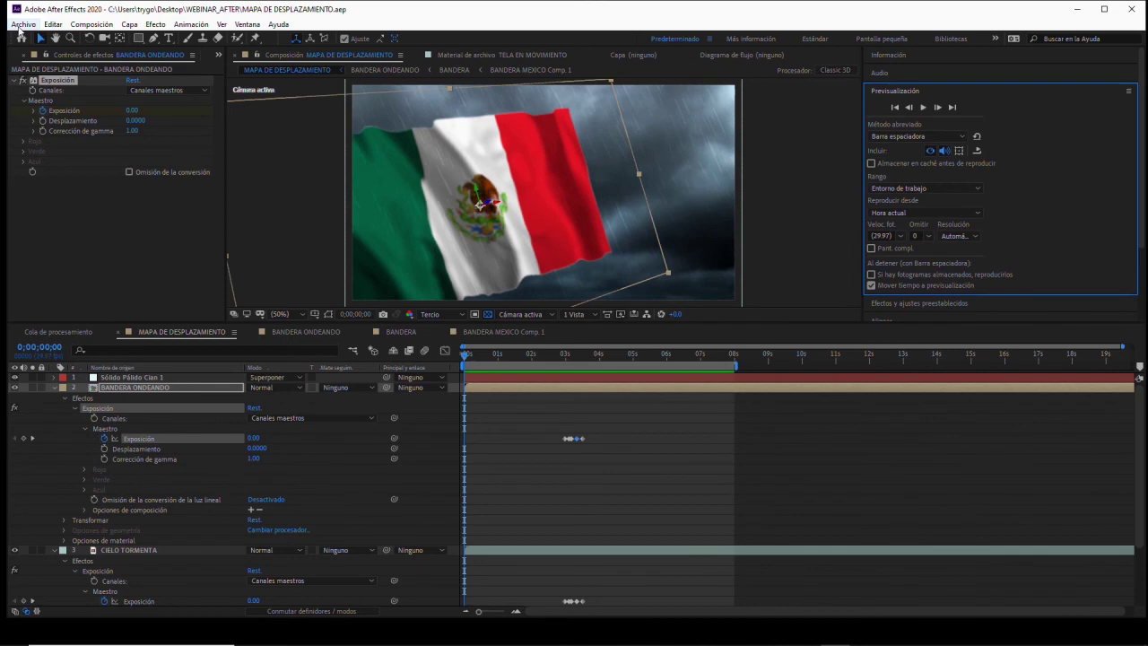
click(21, 24)
- Open Import File and browse to WEBINAR_AFTER\MAPA DE DESPLAZAMIENTO_AME
mouse_move(45, 193)
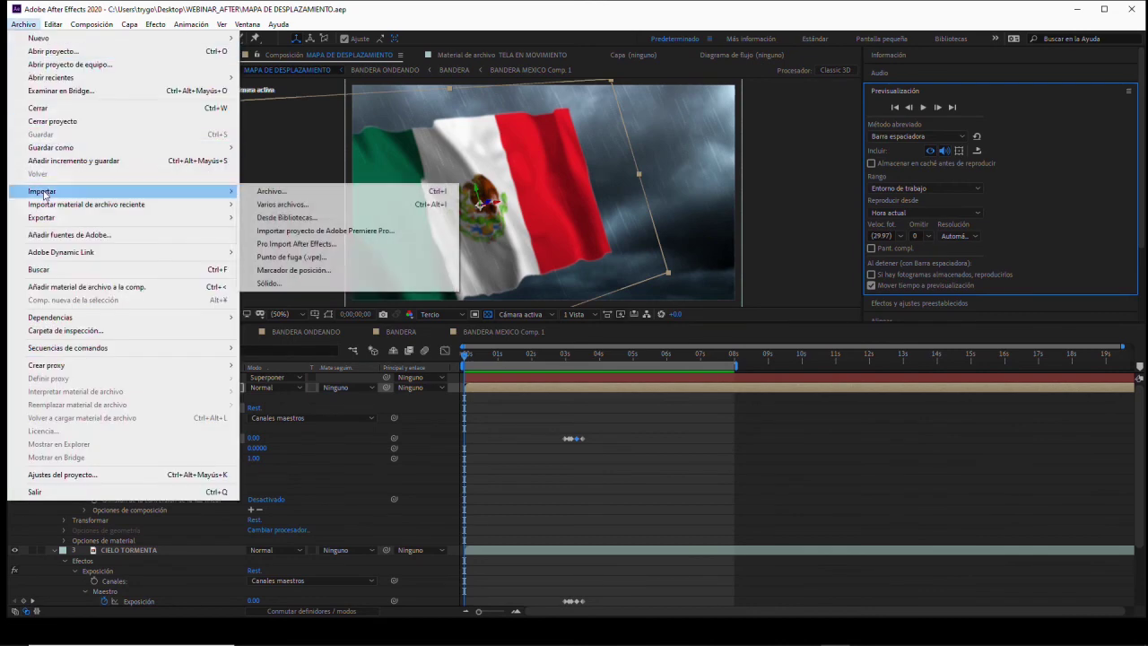
click(313, 194)
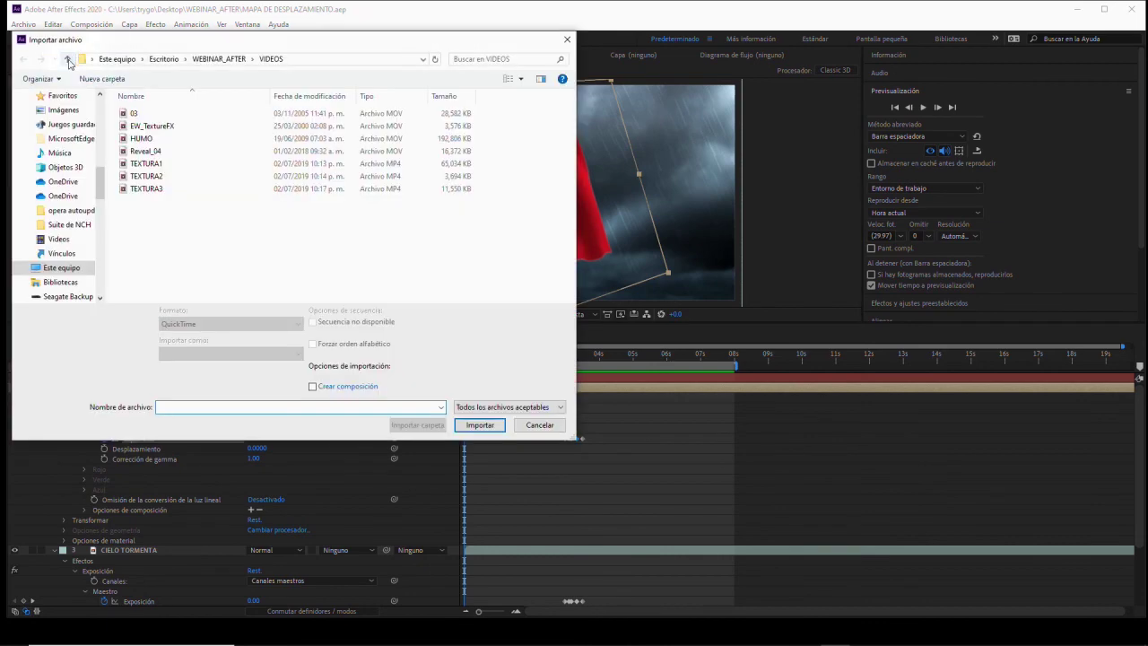
click(67, 59)
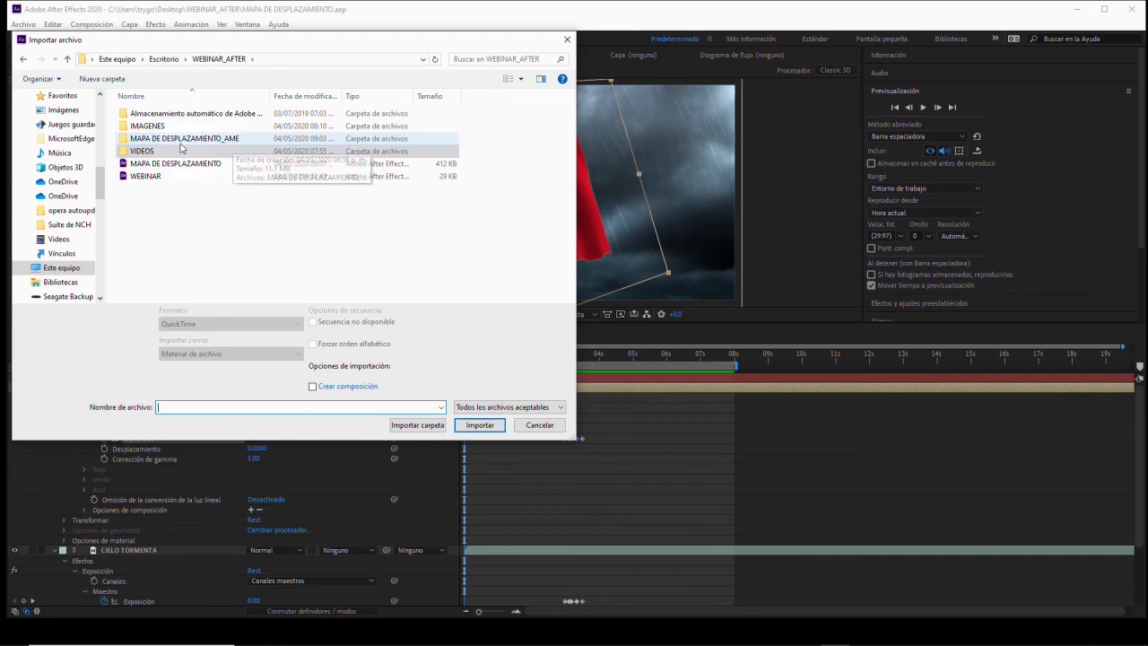
click(142, 141)
double_click(141, 142)
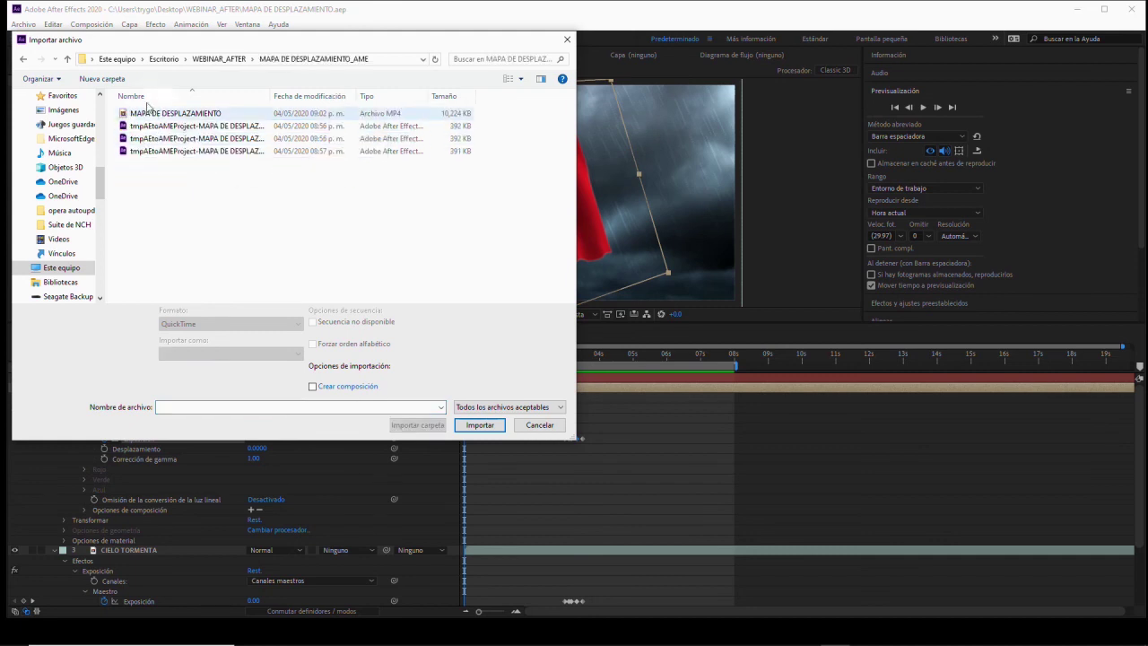
- Confirm the Media Encoder export finished, then import MAPA DE DESPLAZAMIENTO.mp4
mouse_move(668, 641)
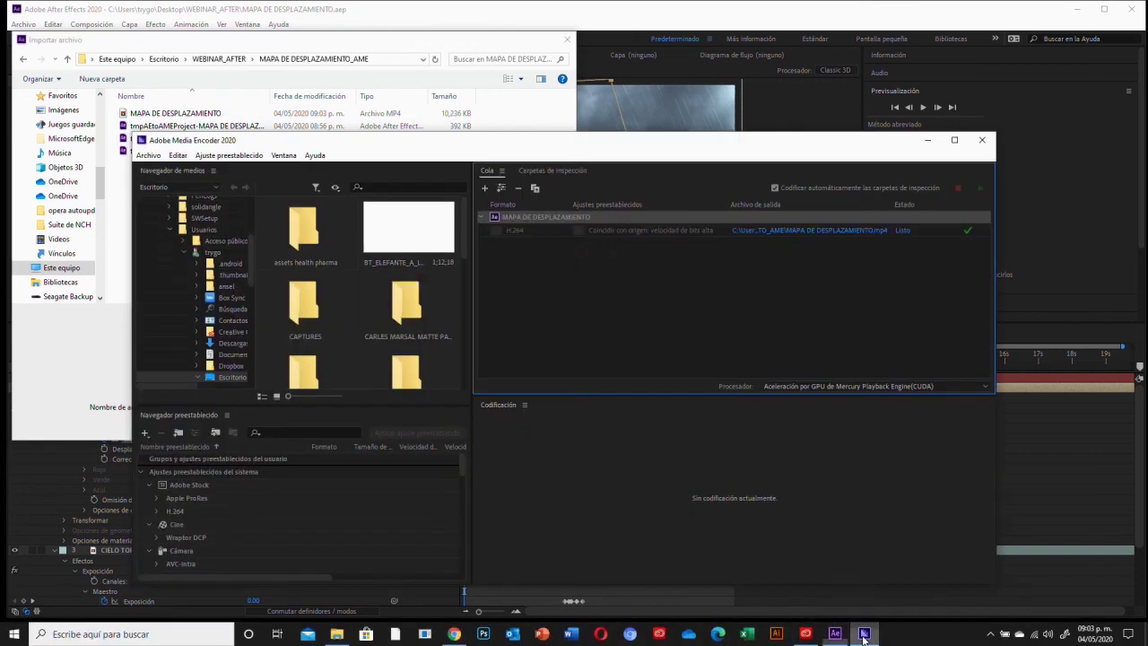
click(864, 633)
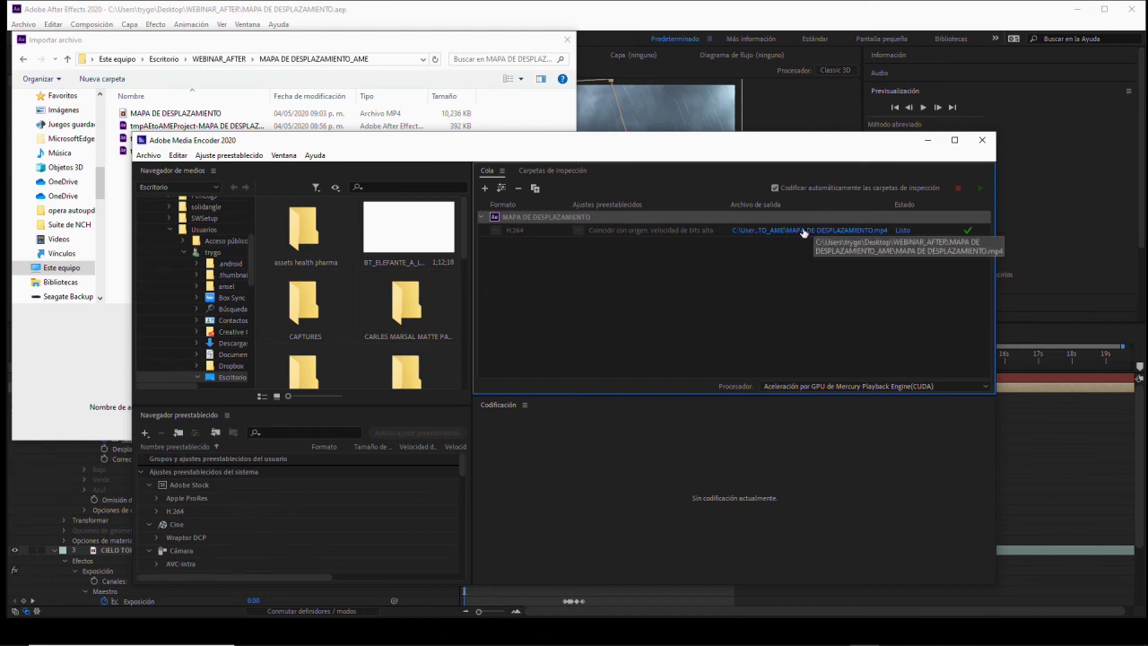
click(339, 44)
click(162, 114)
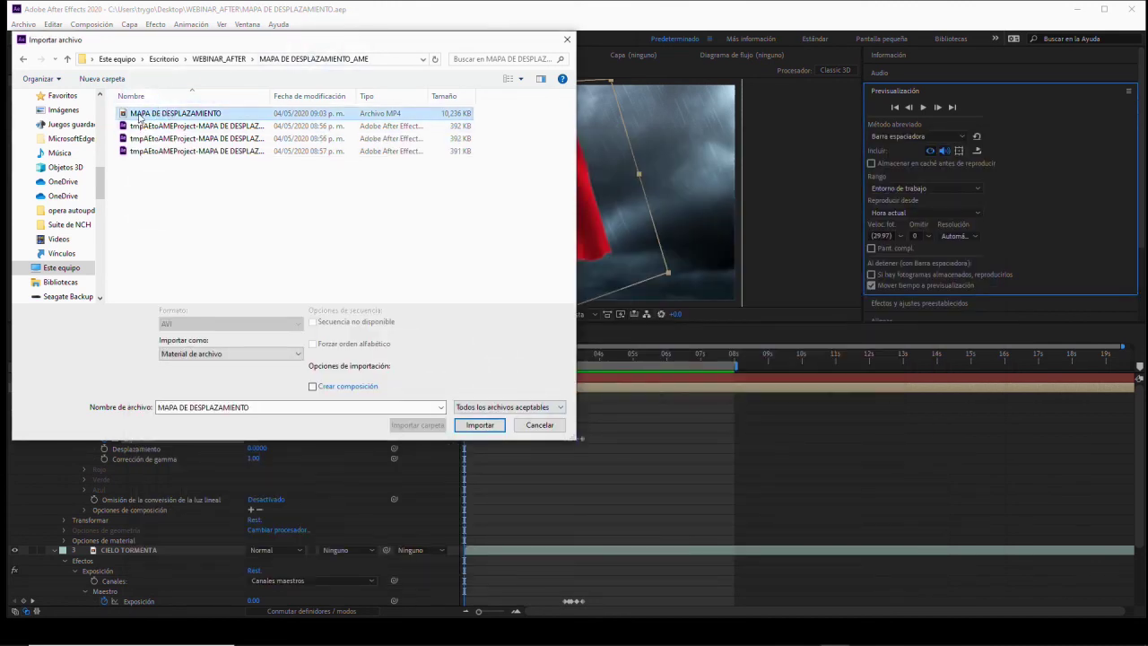
click(139, 115)
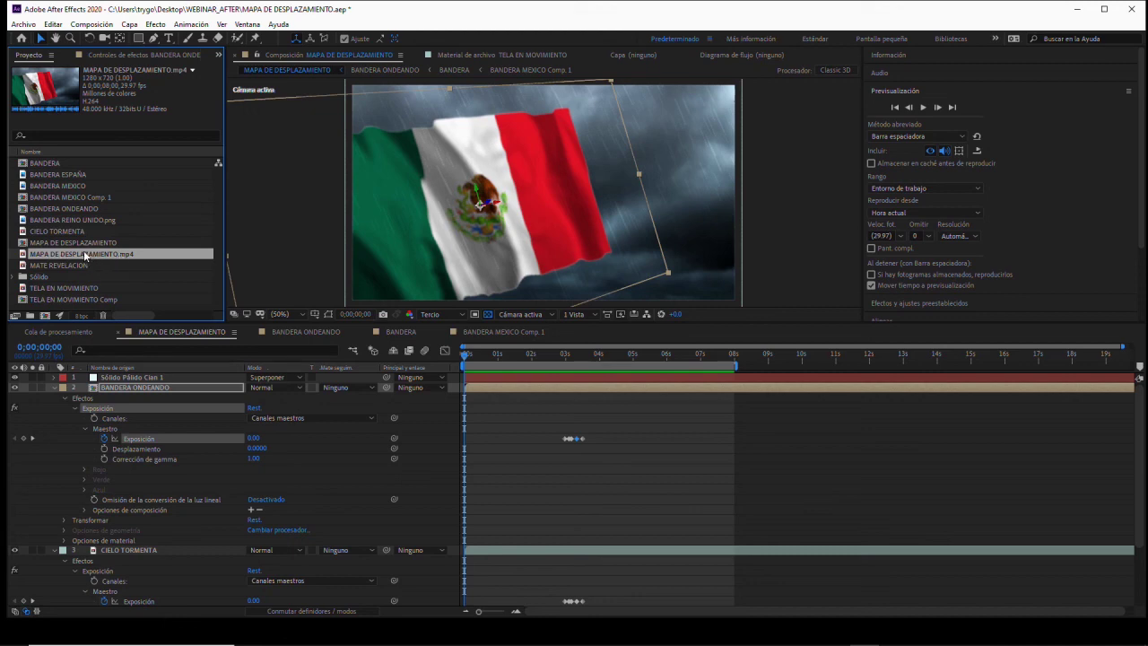
- Play MAPA DE DESPLAZAMIENTO.mp4 in its footage viewer, stop it, and go back to the composition
double_click(84, 254)
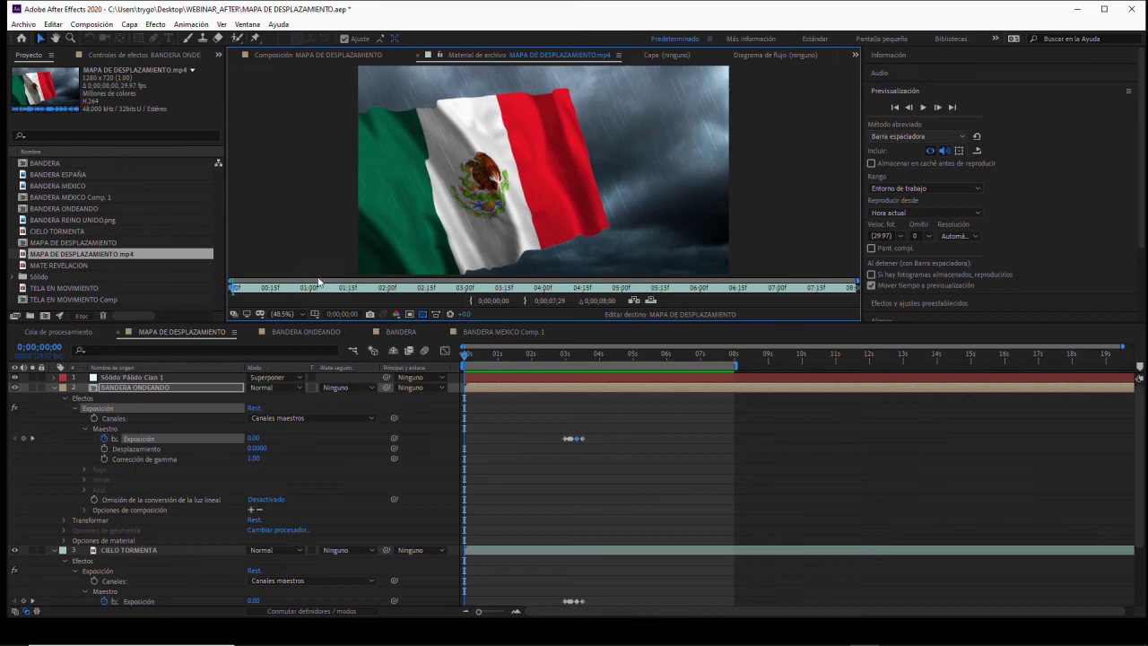
click(924, 107)
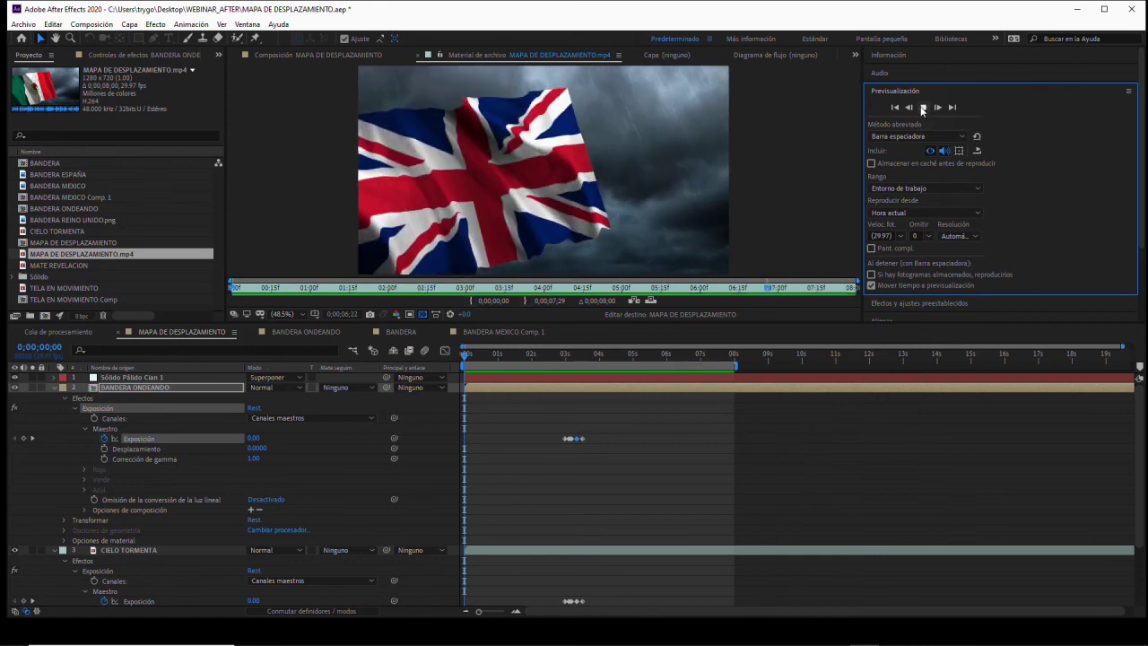
click(923, 108)
click(282, 56)
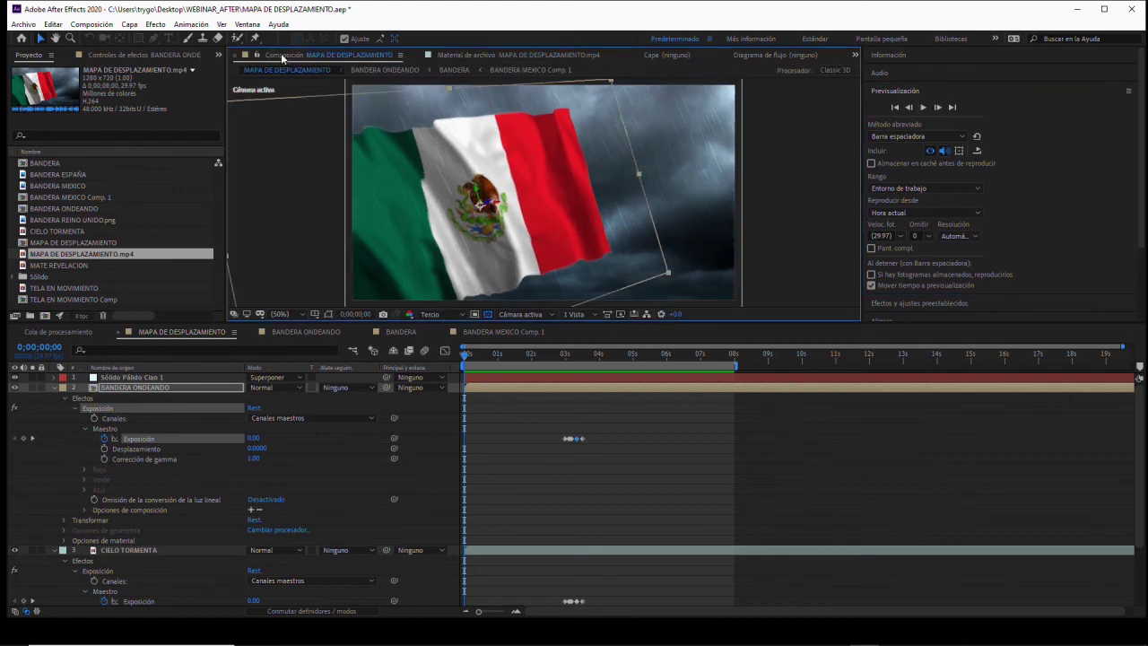
- Scrub the timeline through 0;00;02;04, 0;00;04;13 and 0;00;03;01, settling at 0;00;02;15
drag(466, 354, 513, 364)
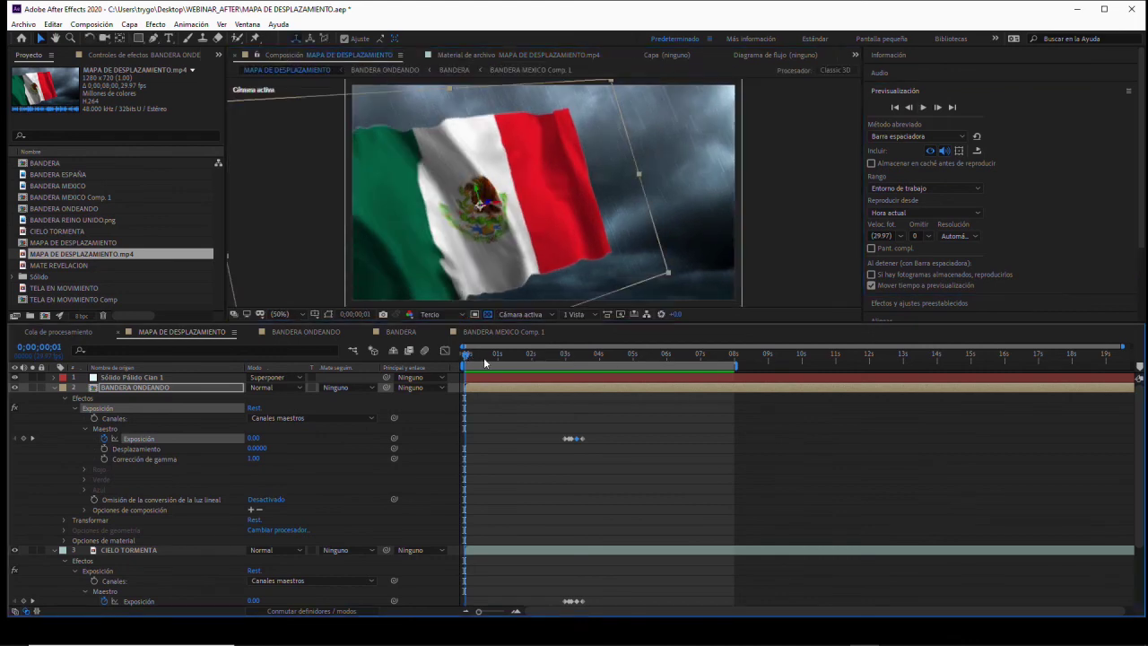
click(539, 365)
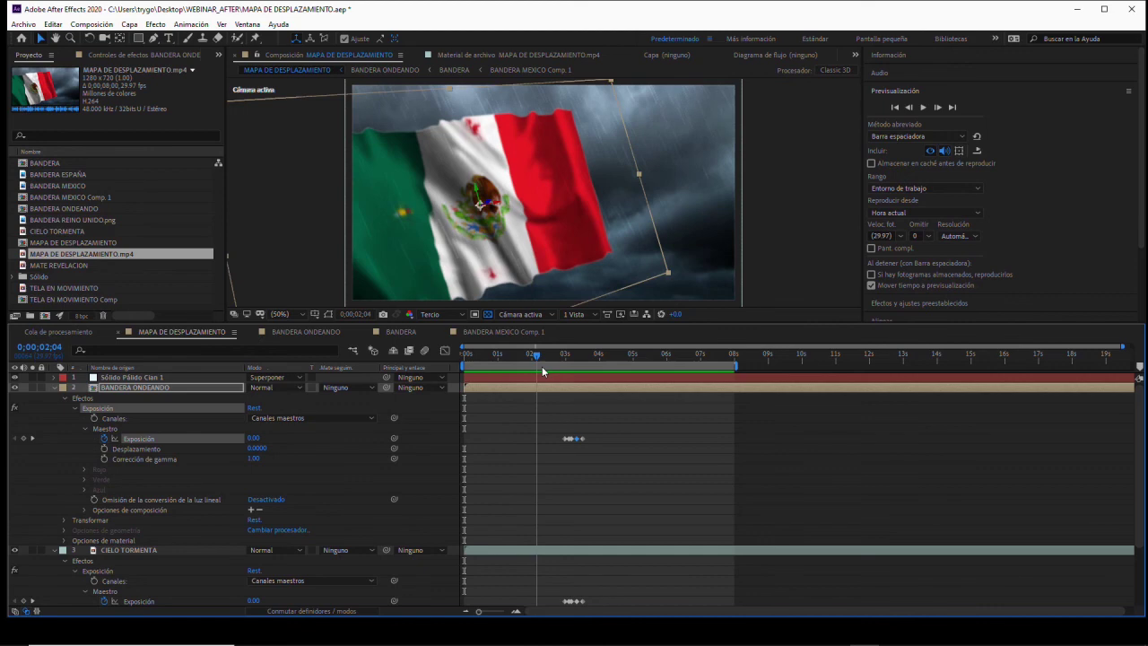
drag(571, 359, 565, 355)
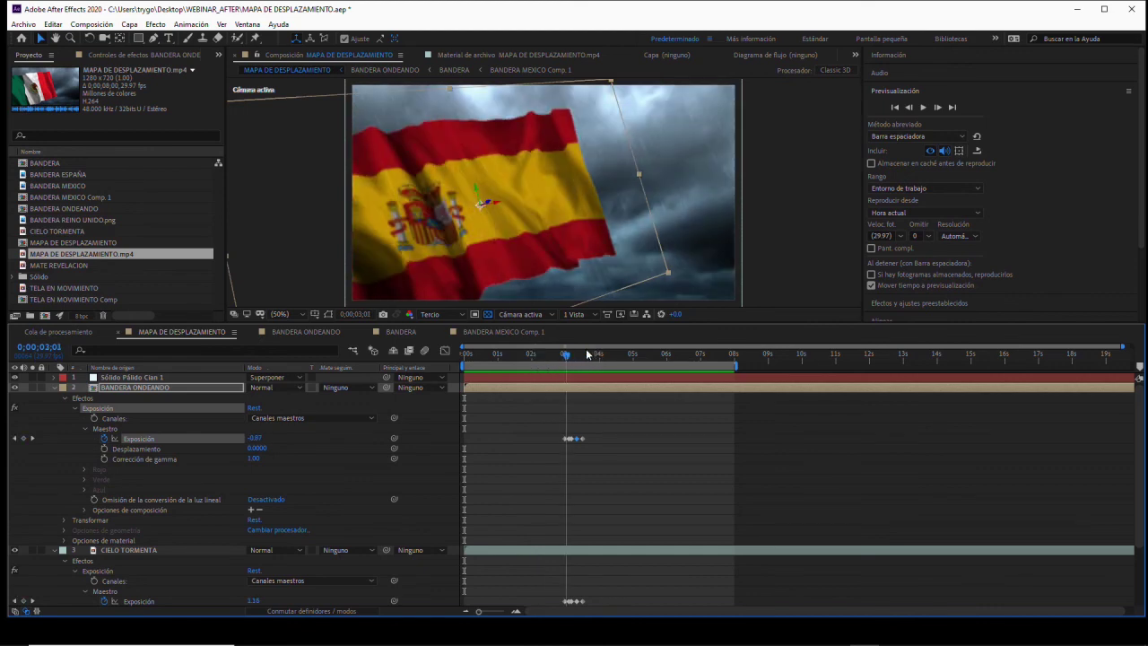
click(617, 348)
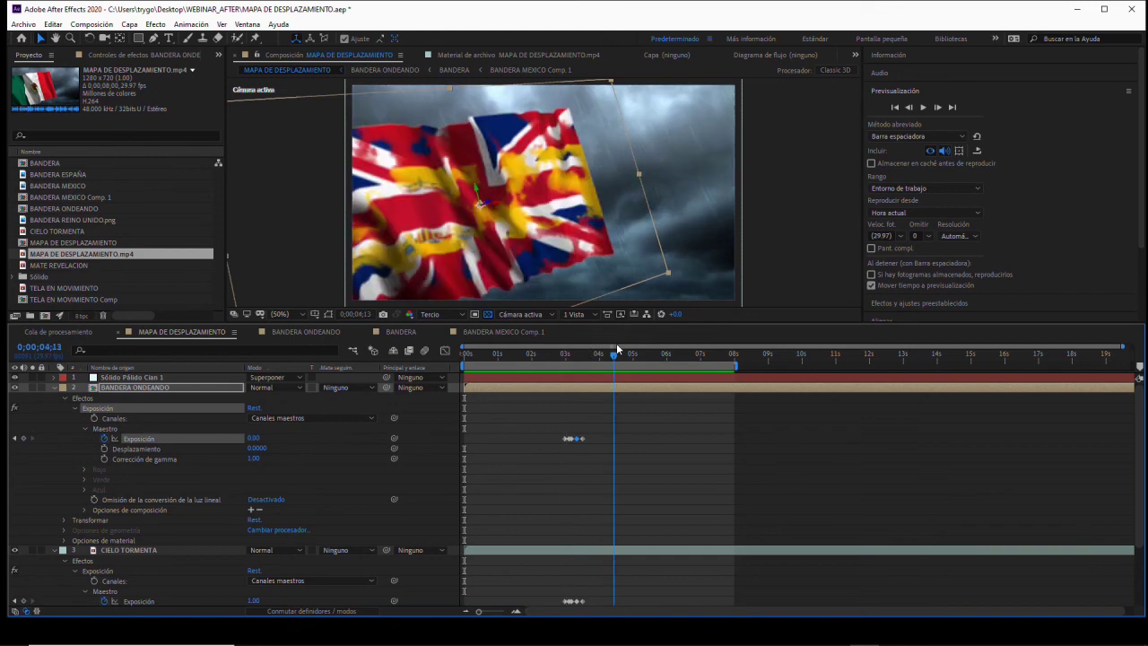
click(570, 345)
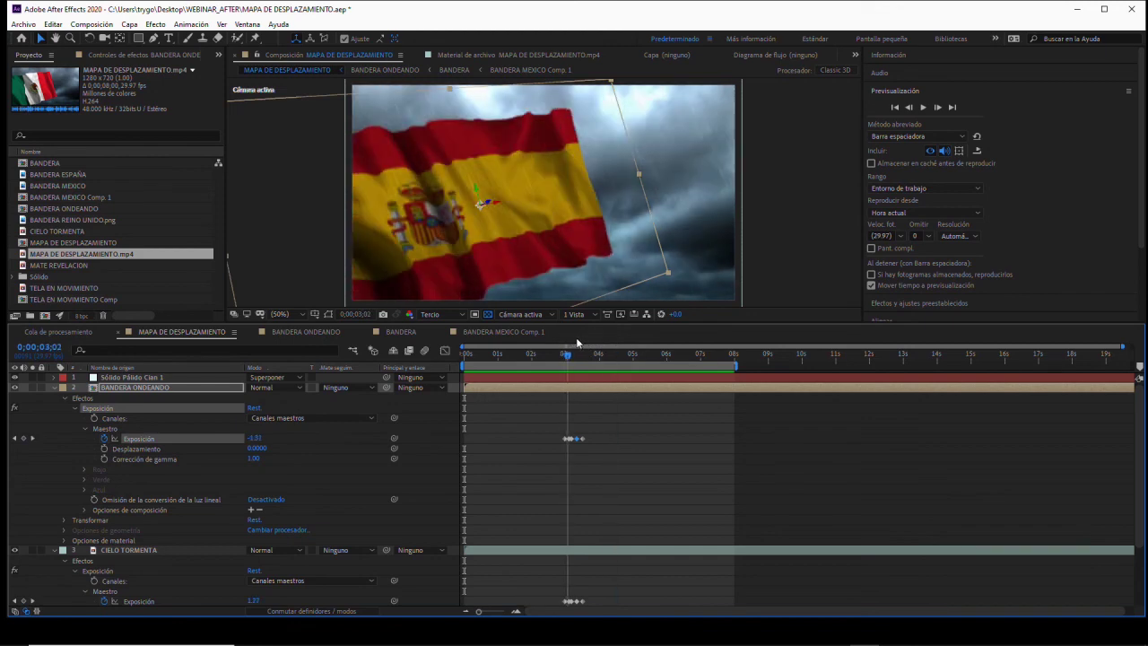
drag(570, 344, 566, 345)
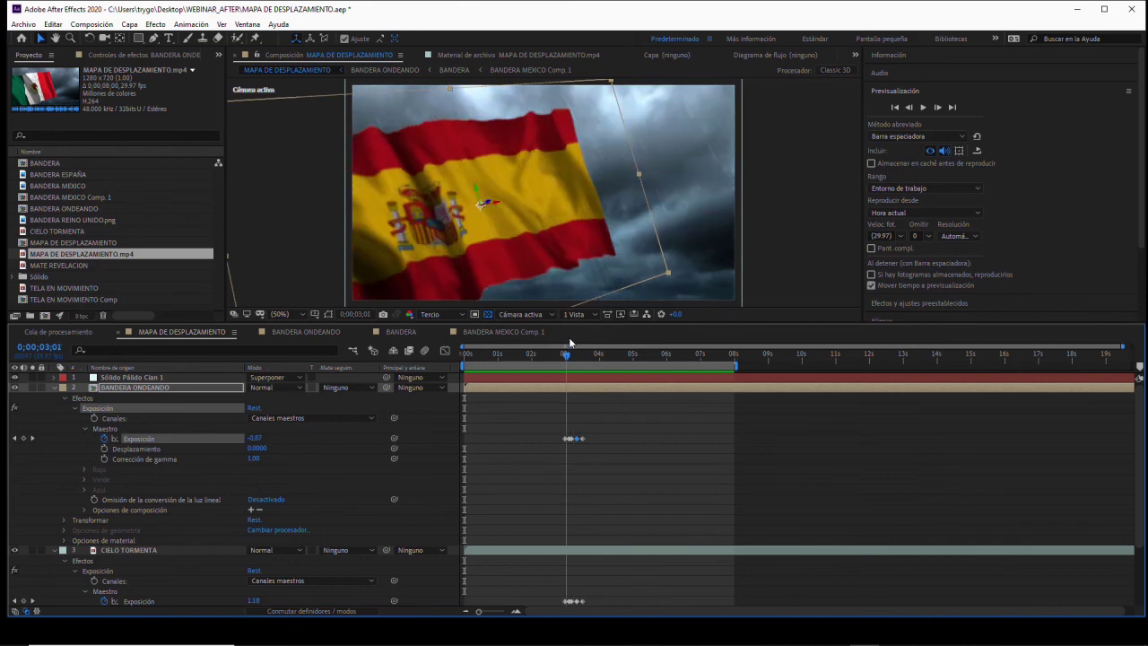
key(Page_Up)
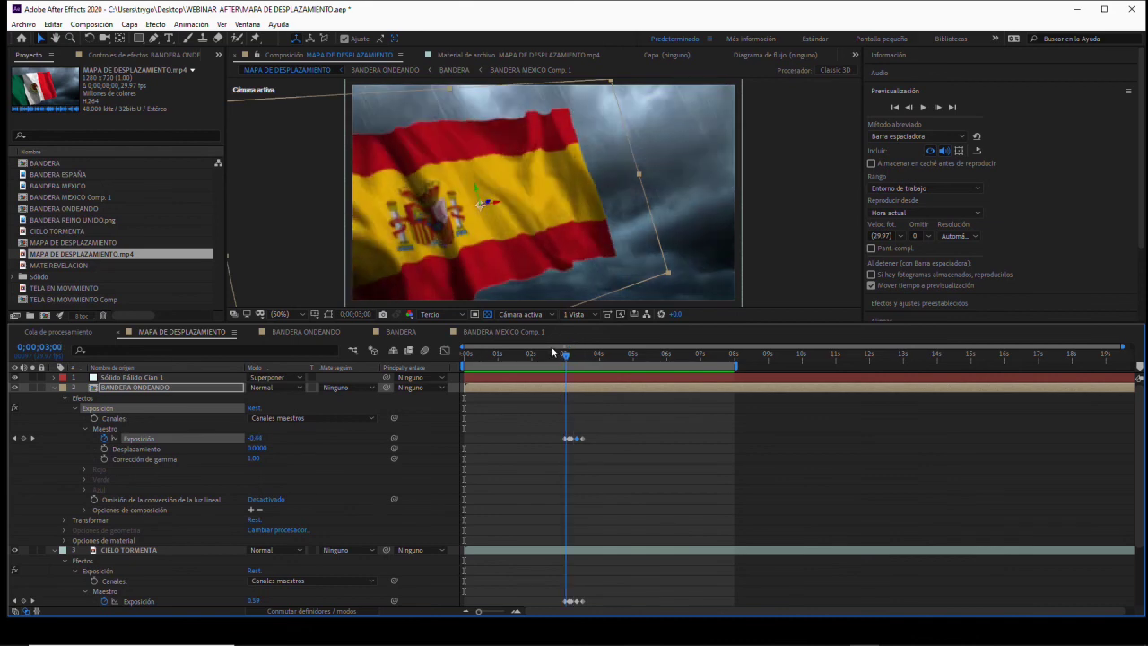
click(548, 351)
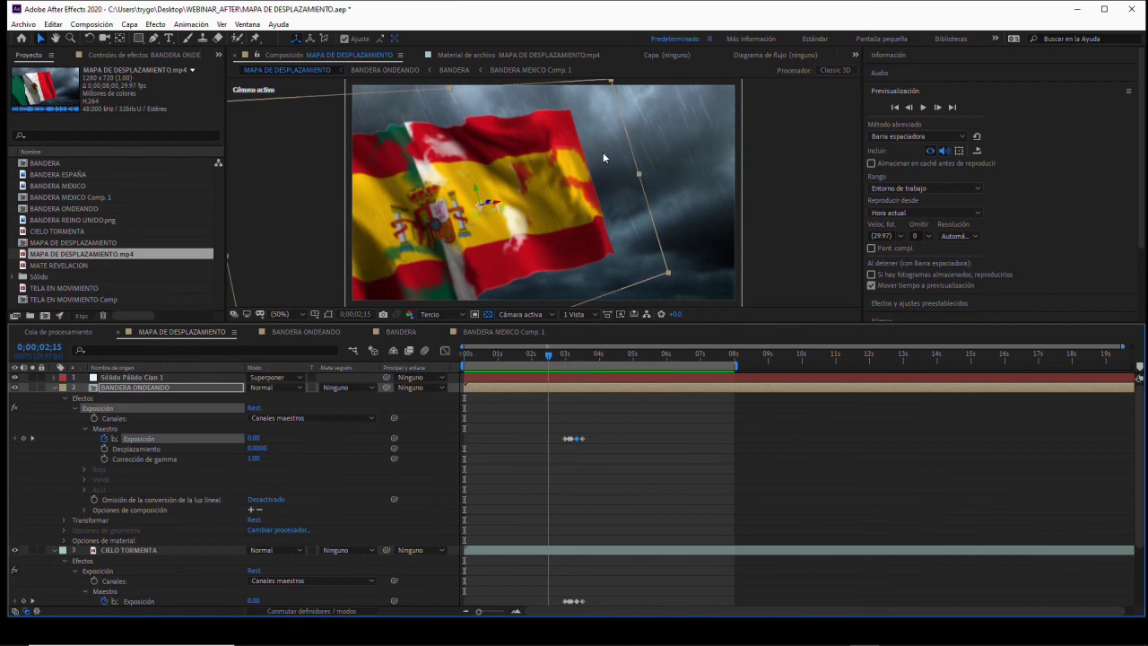